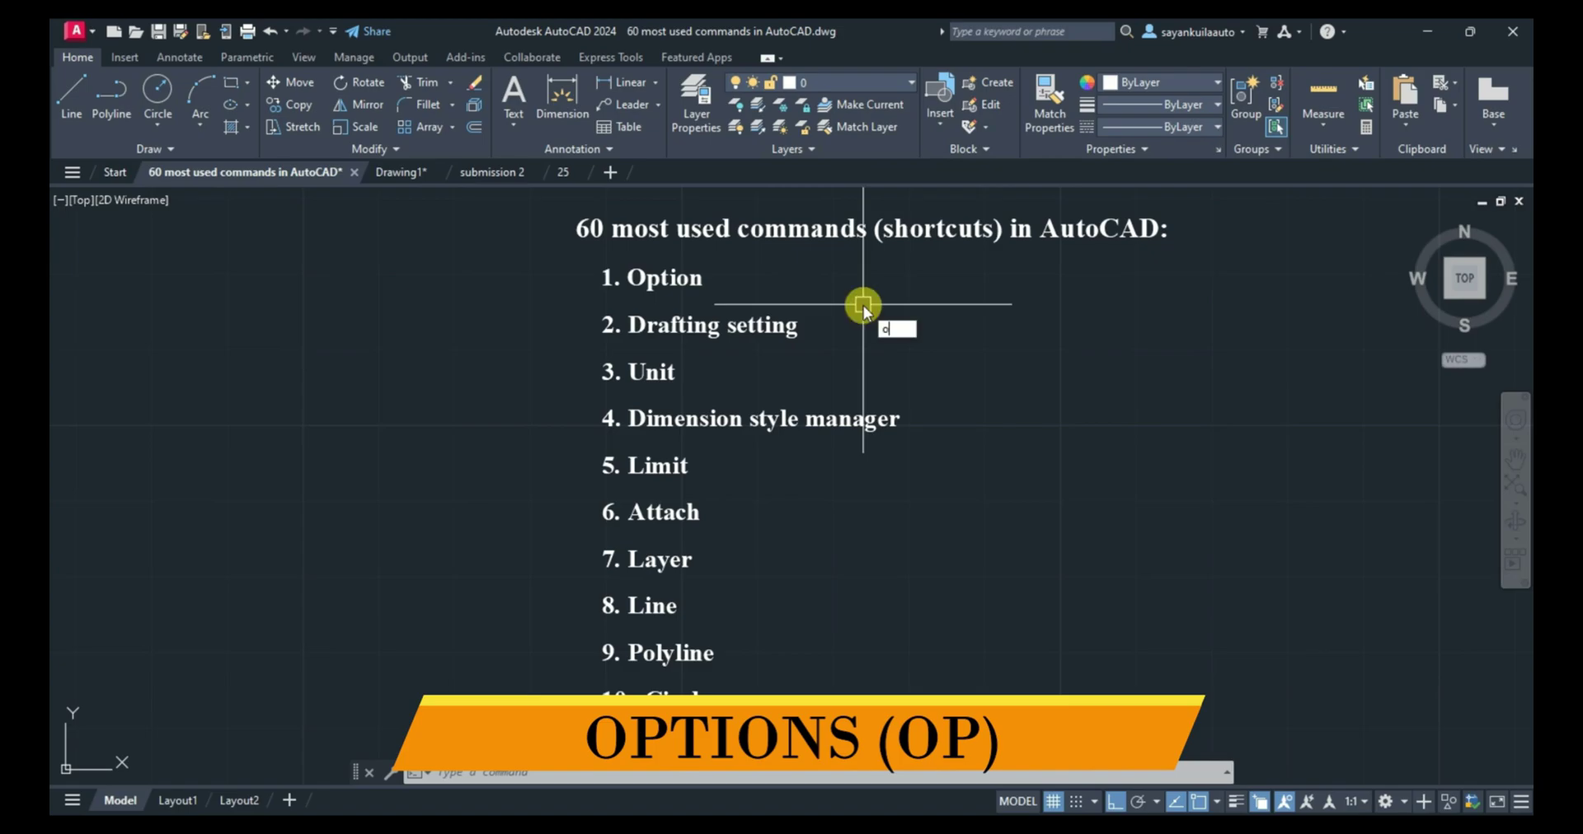
Step: Open the Options and Drafting Settings dialogs and close them unchanged
key("Return")
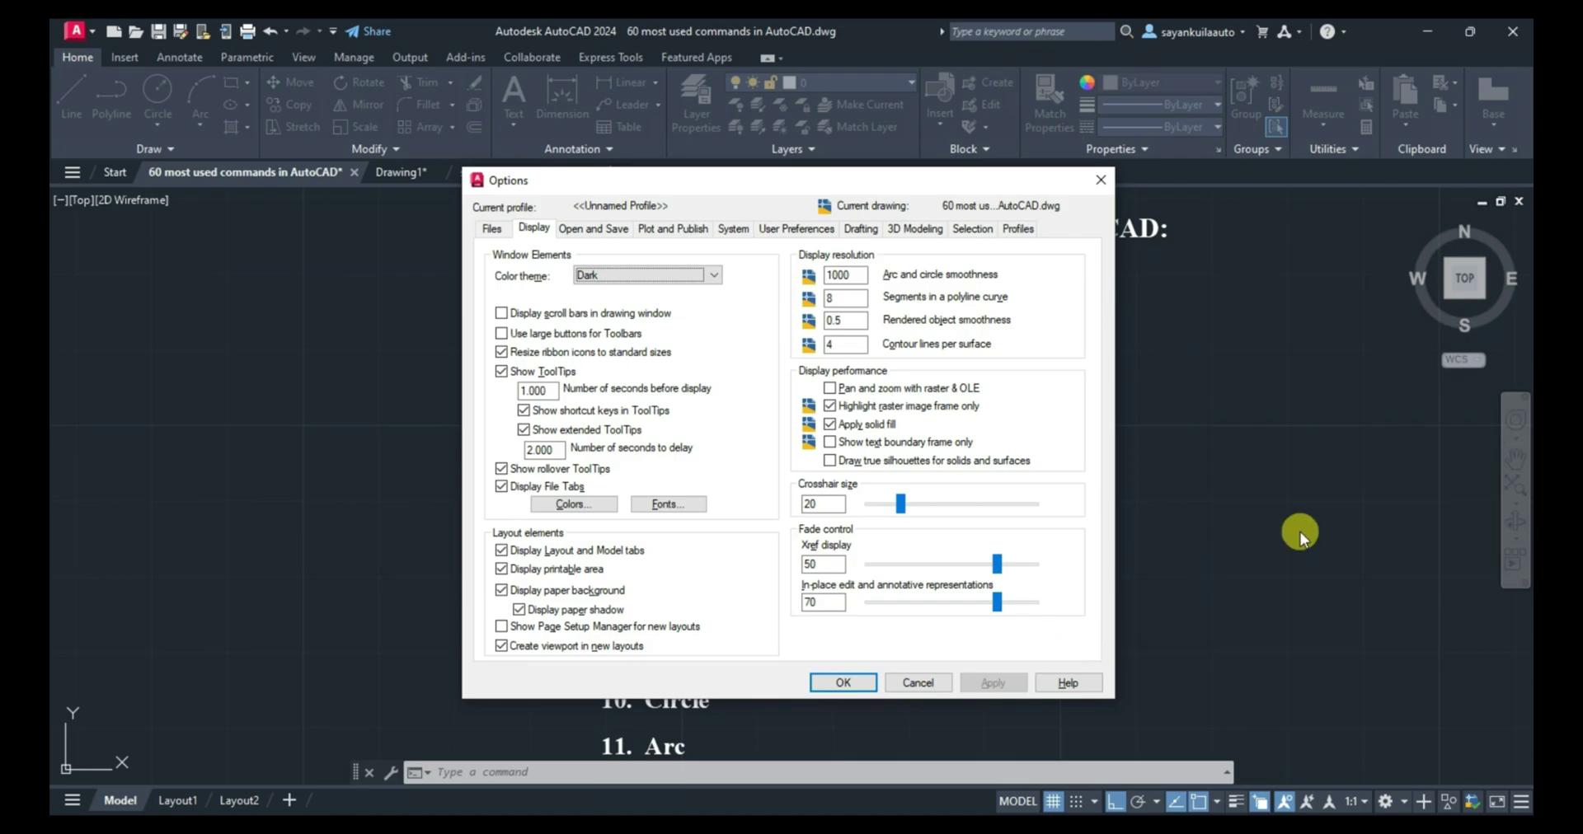
left_click(1098, 181)
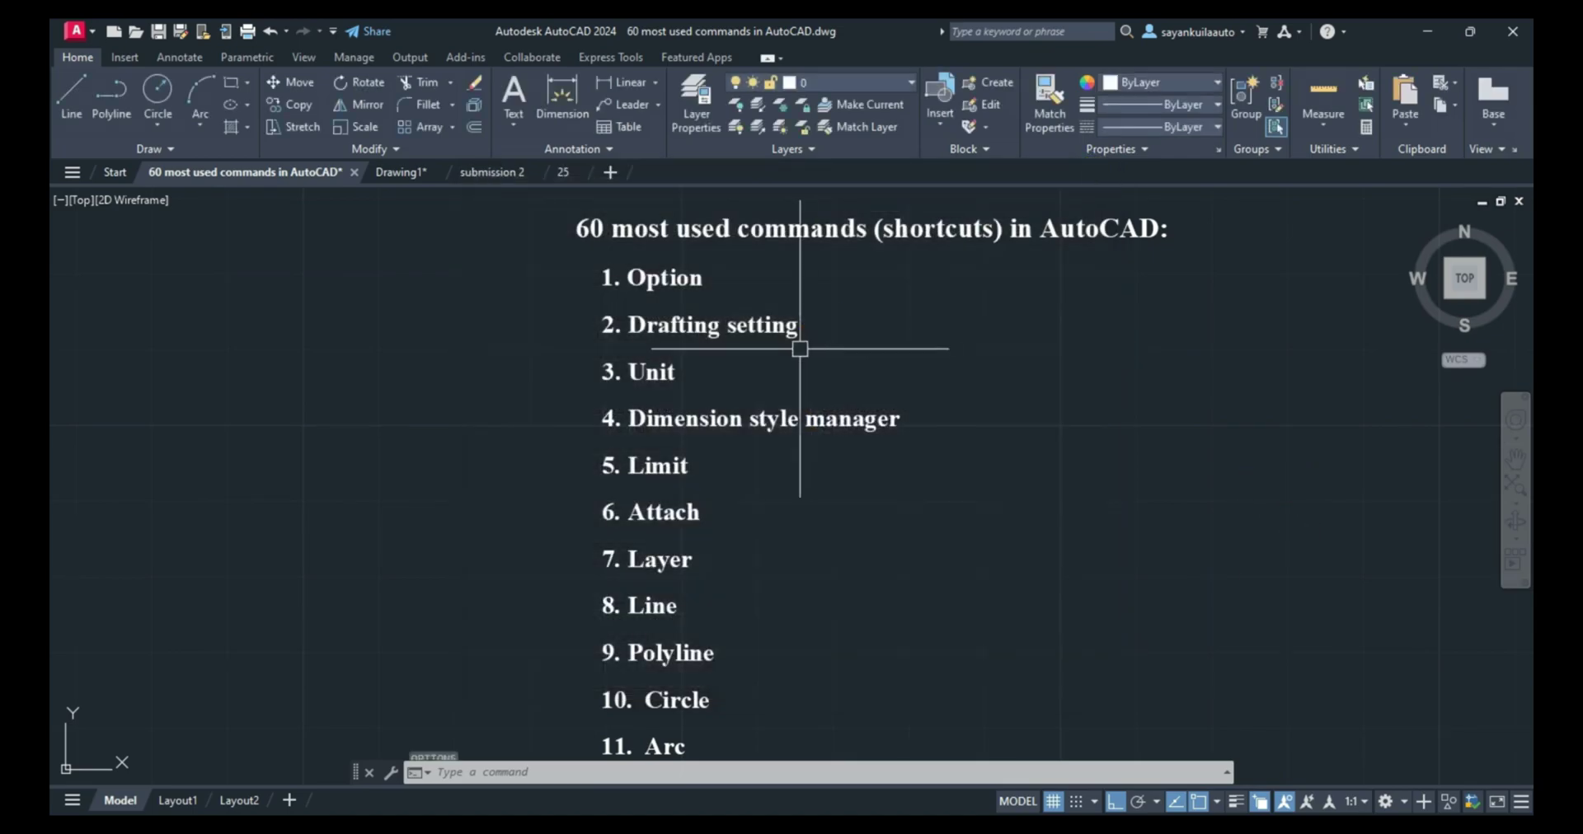
type("d")
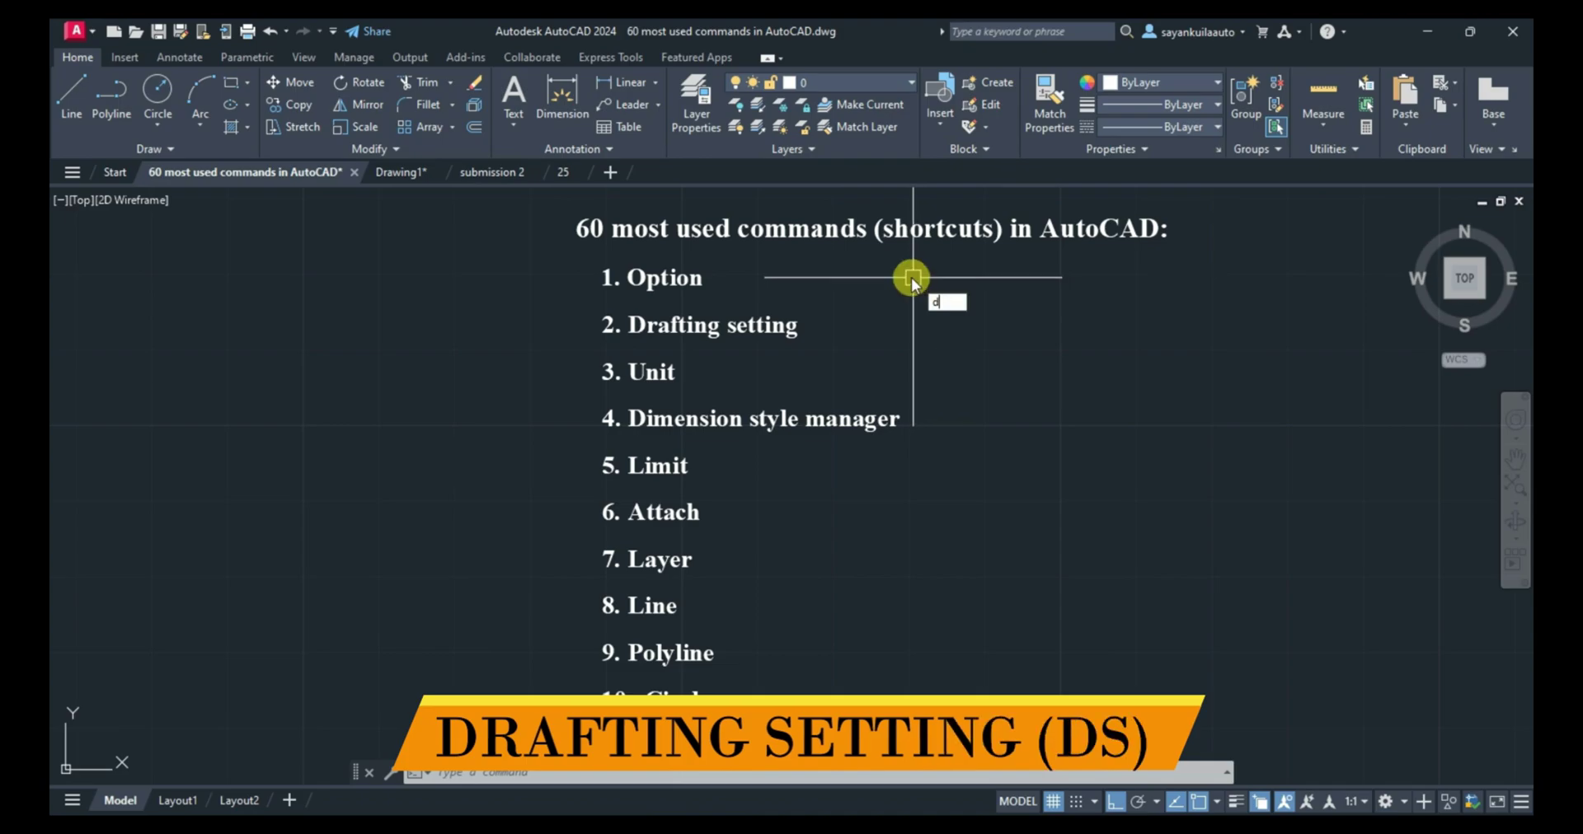
key("Return")
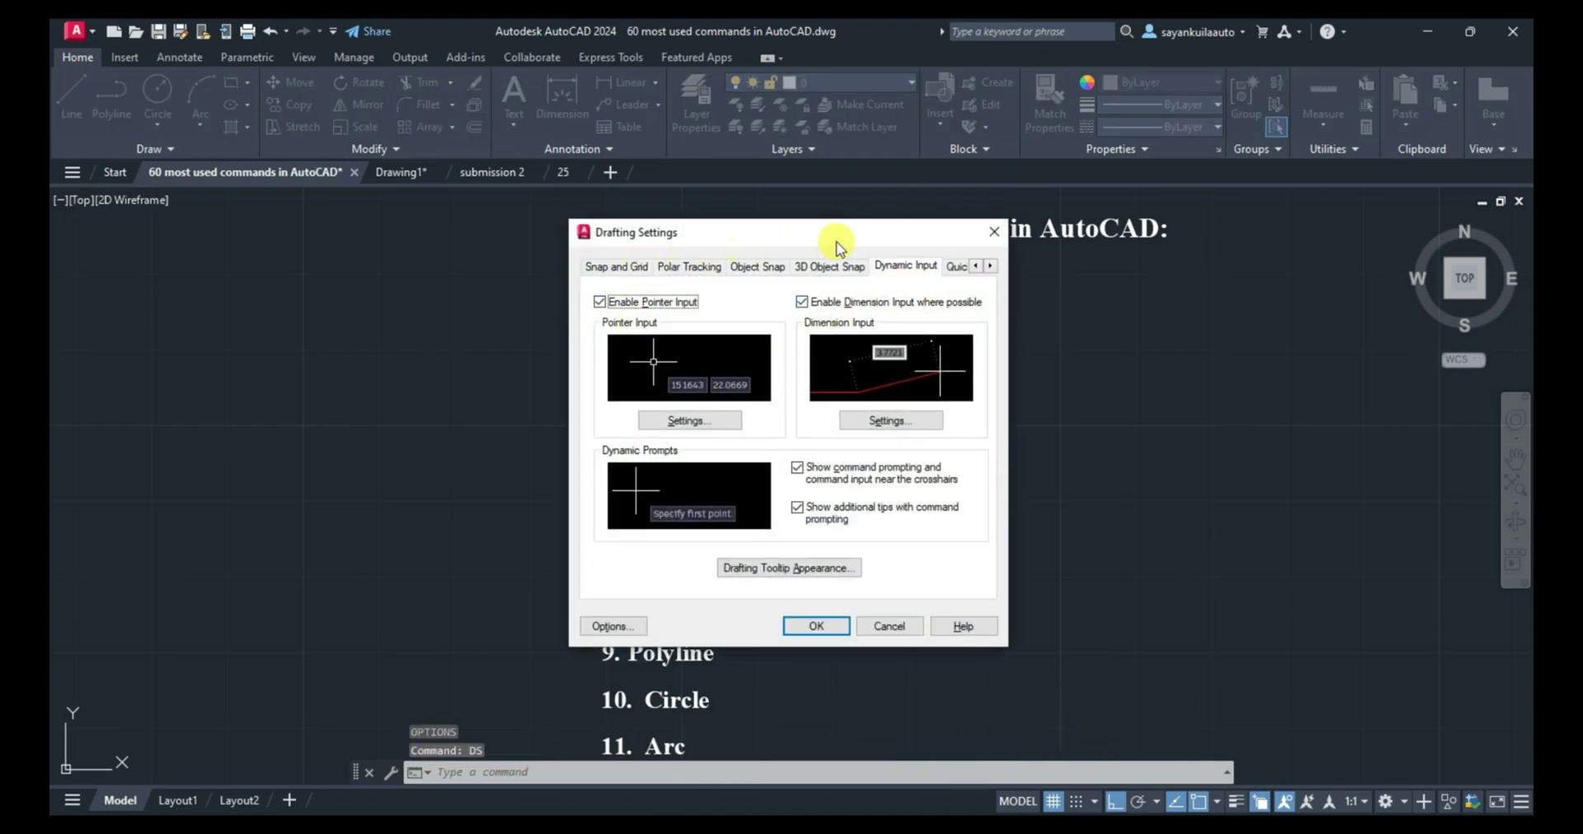
left_click(994, 233)
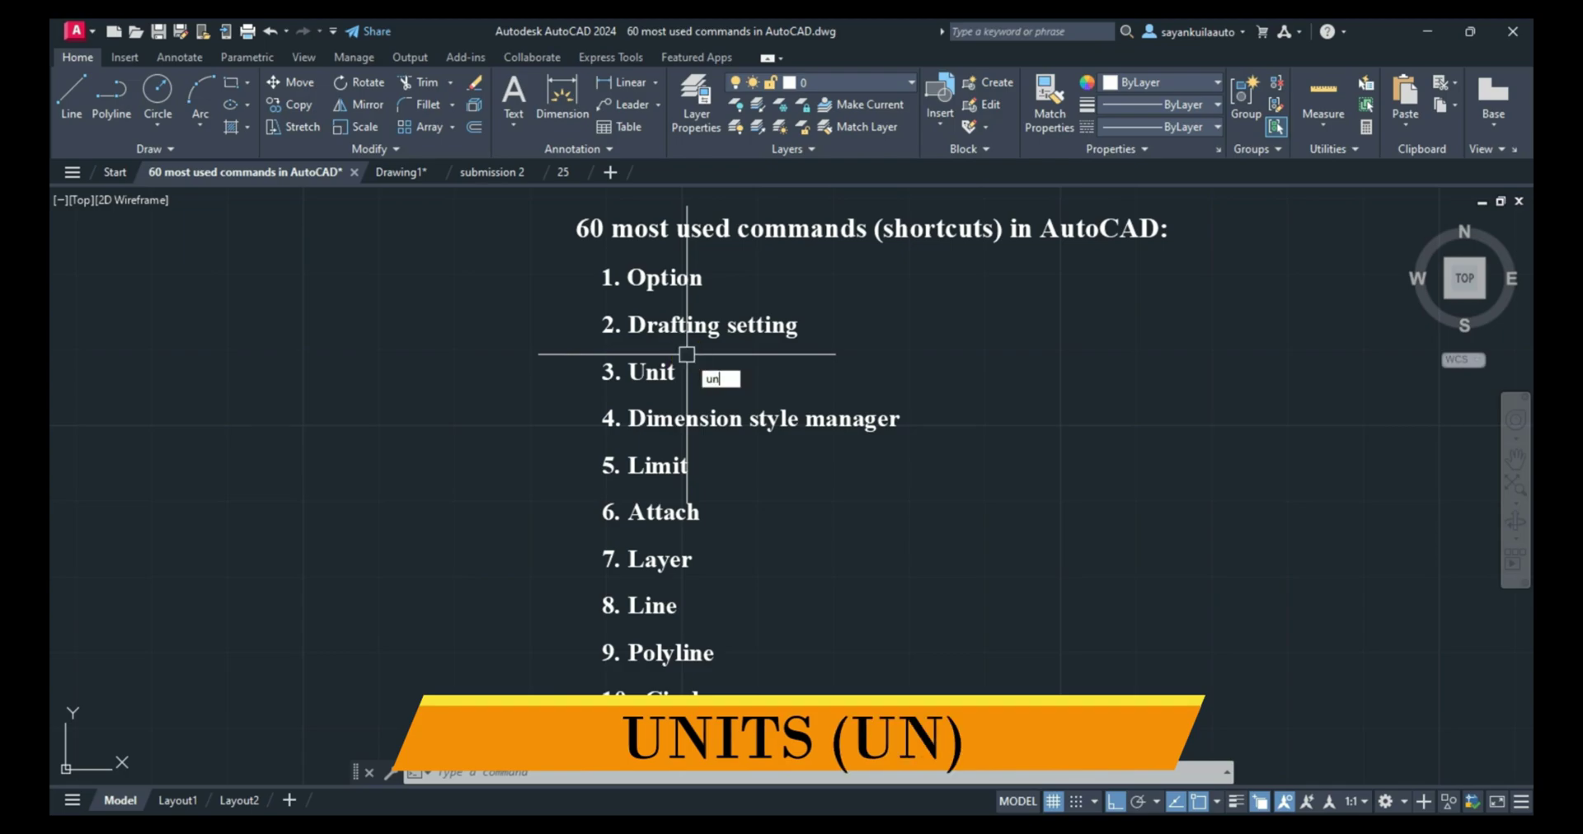
Step: Keep drawing units at Decimal, 0.0000 precision and Millimeters insertion scale
type("un")
key("Return")
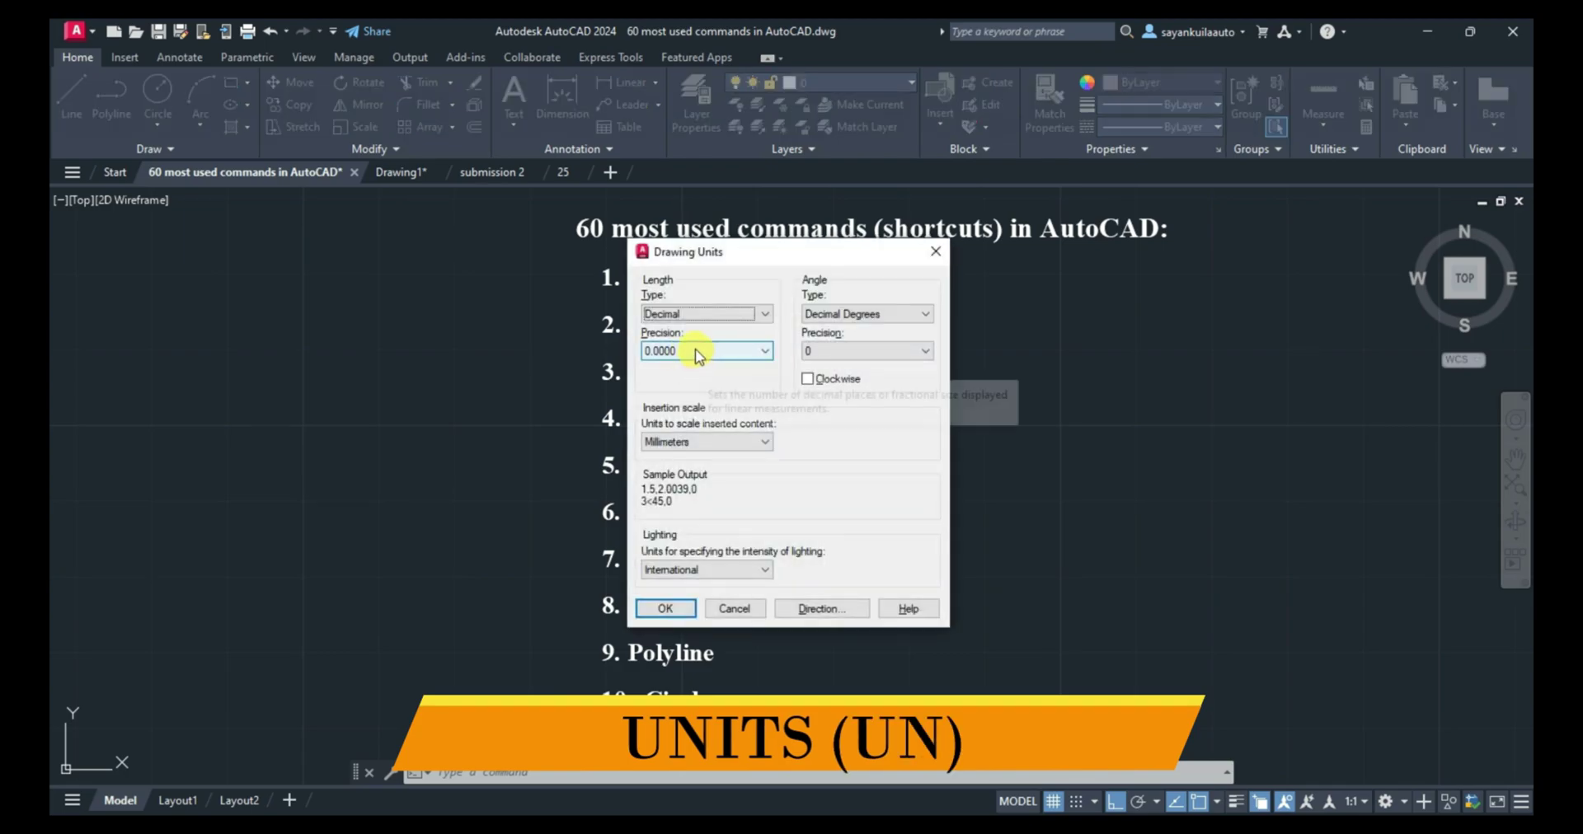
left_click(711, 314)
left_click(711, 317)
left_click(730, 353)
left_click(728, 356)
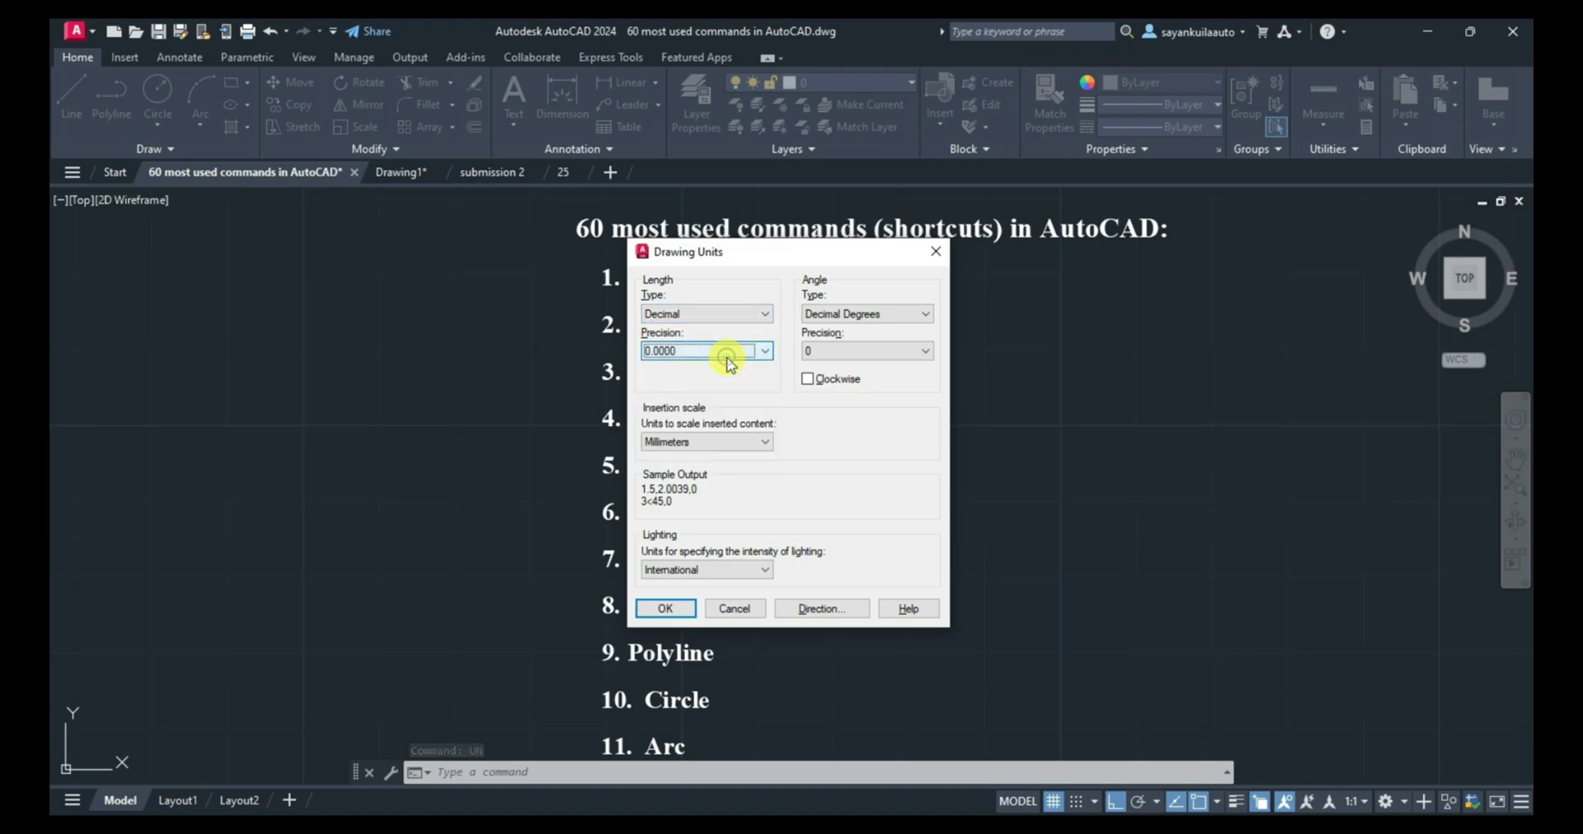
left_click(746, 439)
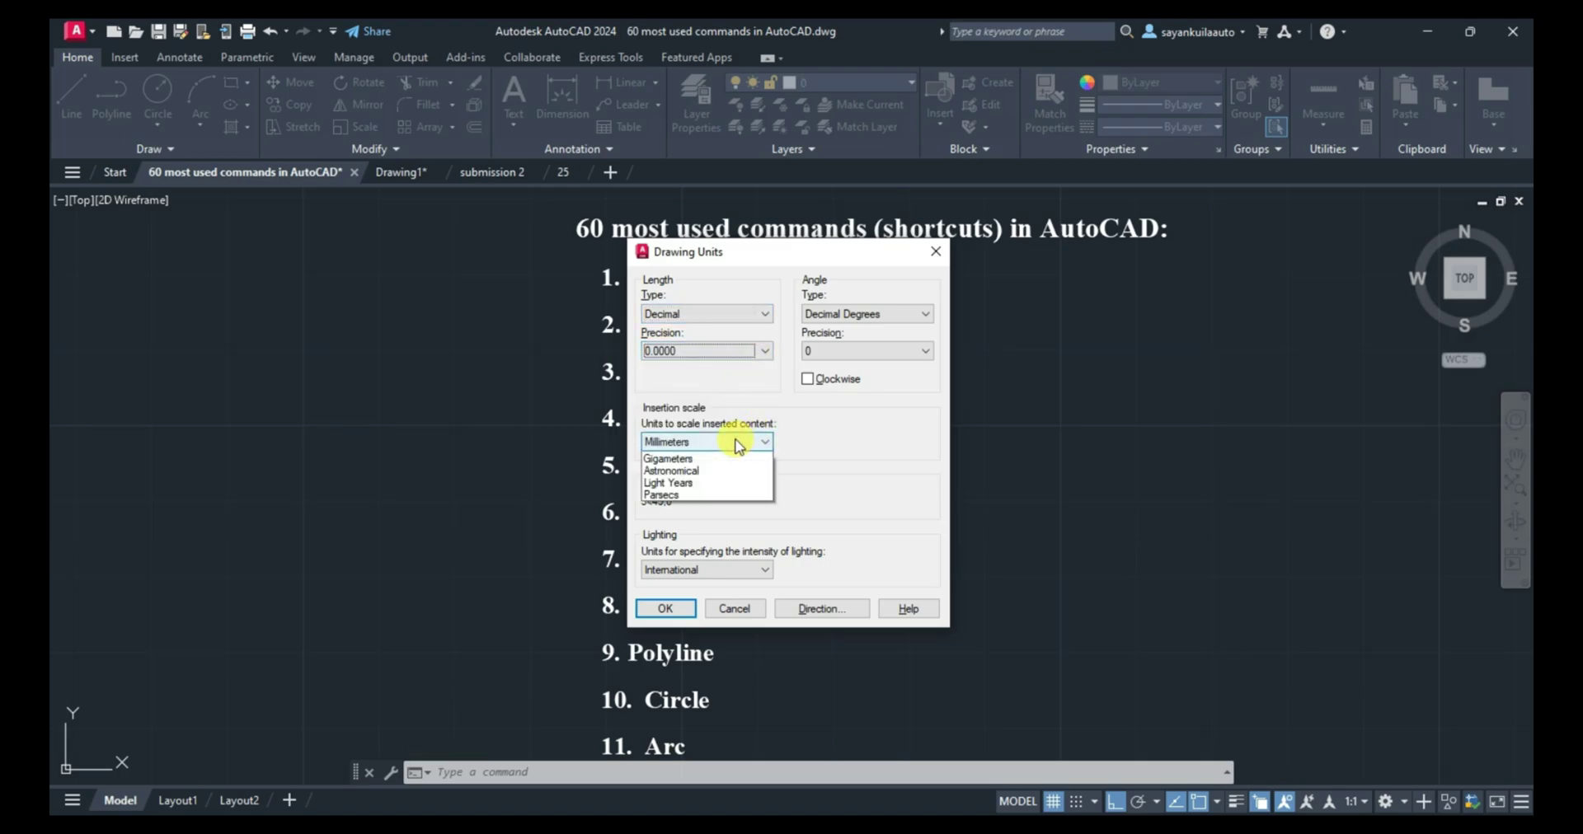
left_click(842, 461)
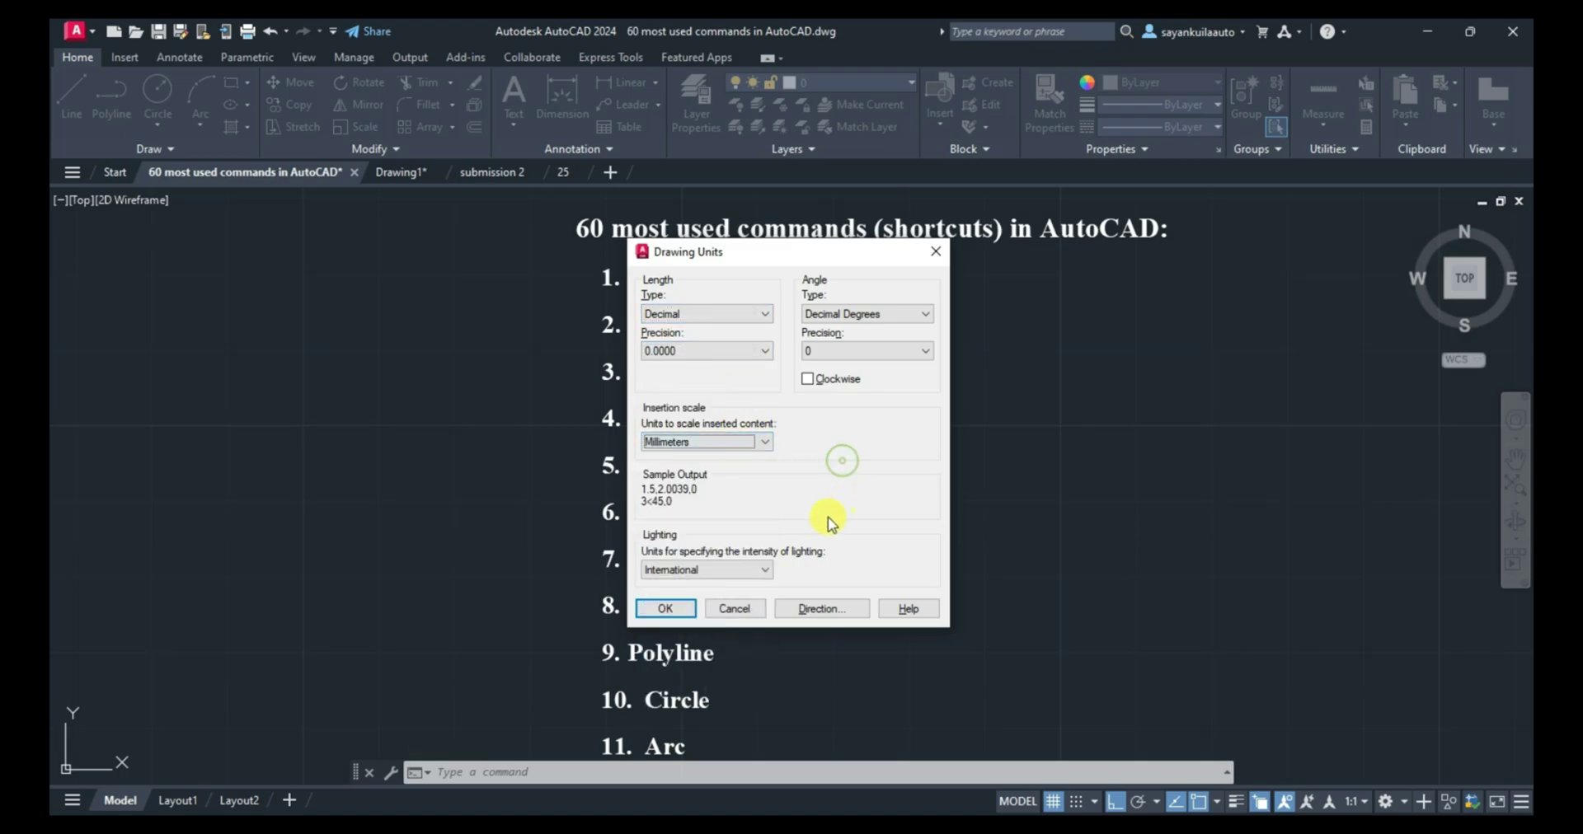
left_click(939, 255)
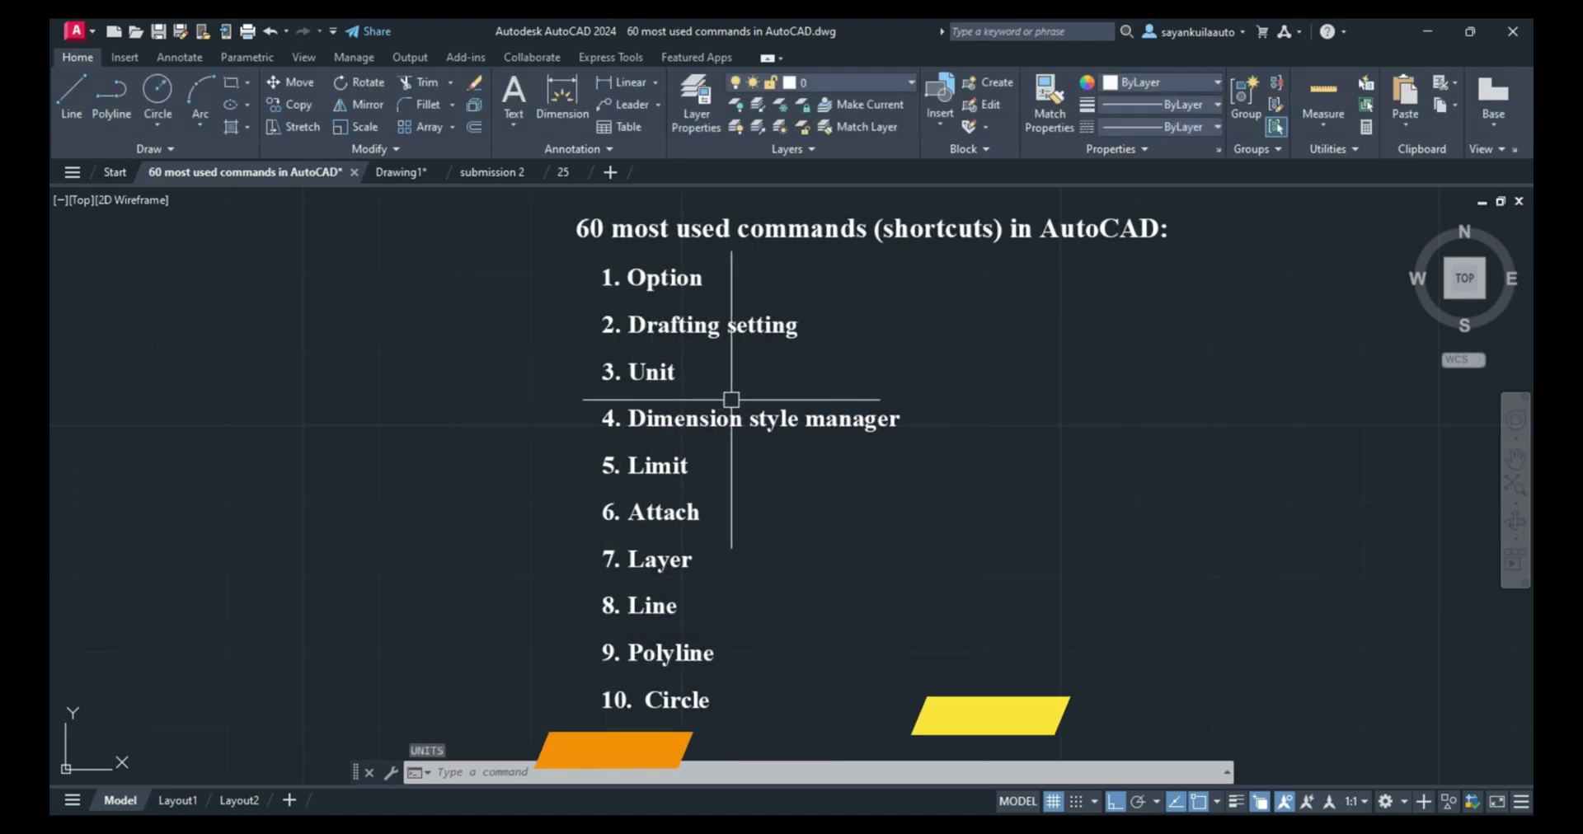
Step: Review every tab of the ISO-25 dimension style, then close without changes
type("D")
key("Return")
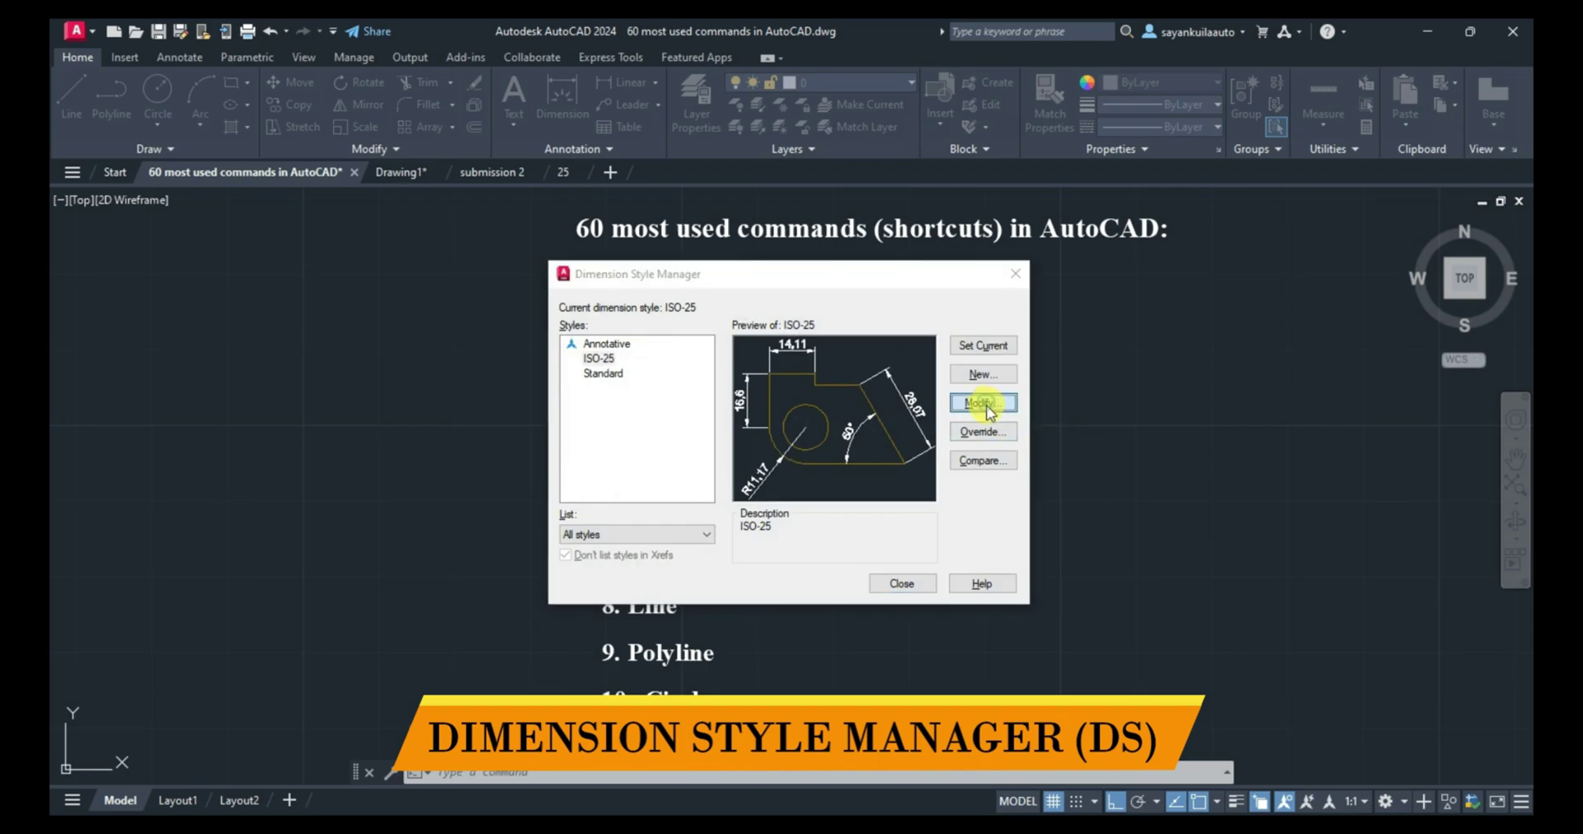
left_click(983, 403)
left_click(618, 239)
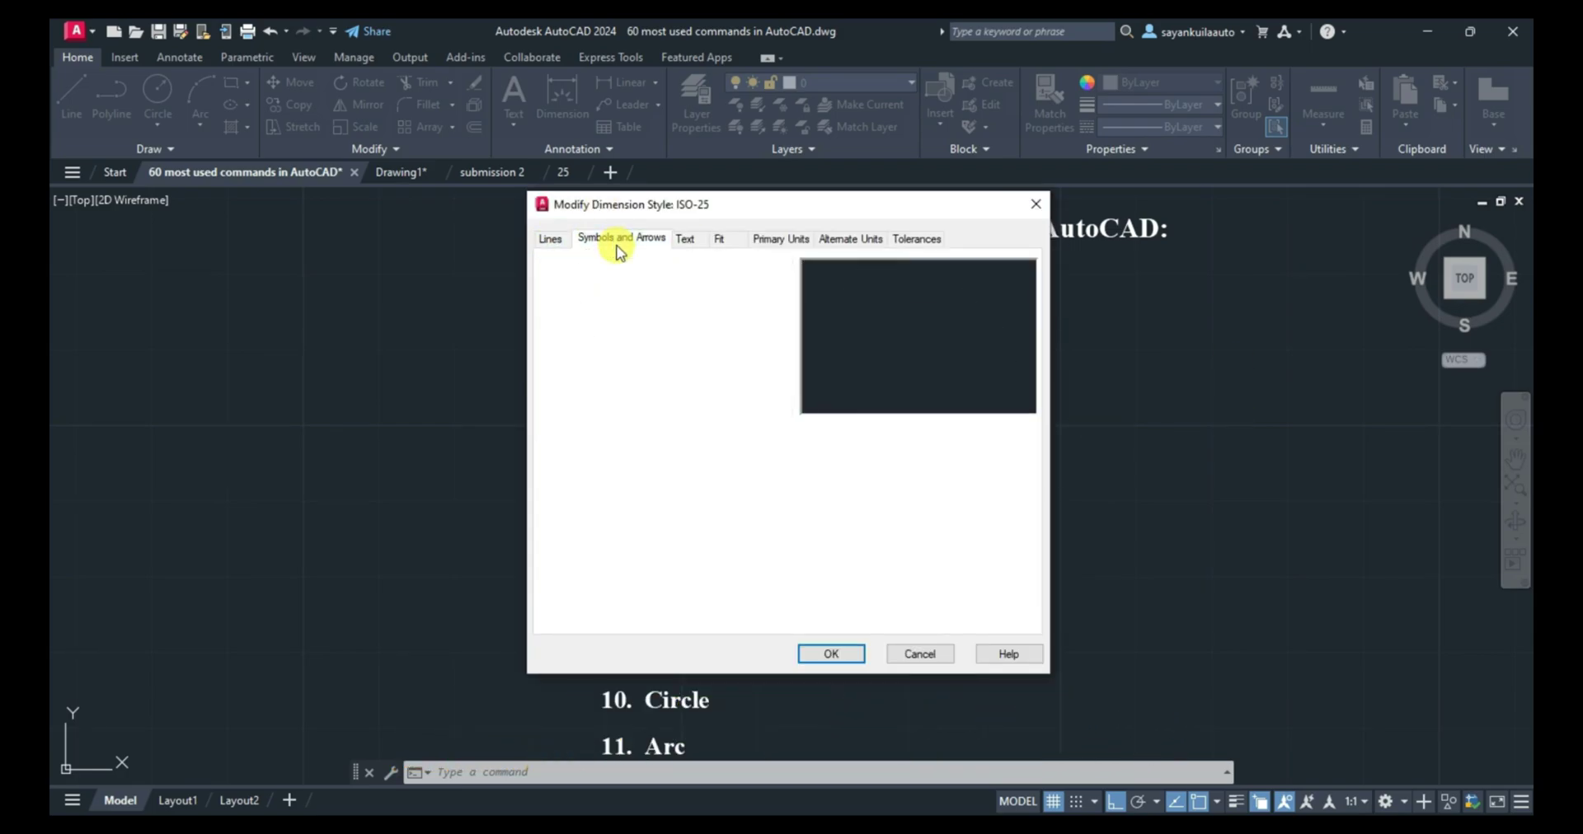
left_click(686, 239)
left_click(720, 239)
left_click(778, 239)
left_click(852, 239)
left_click(918, 240)
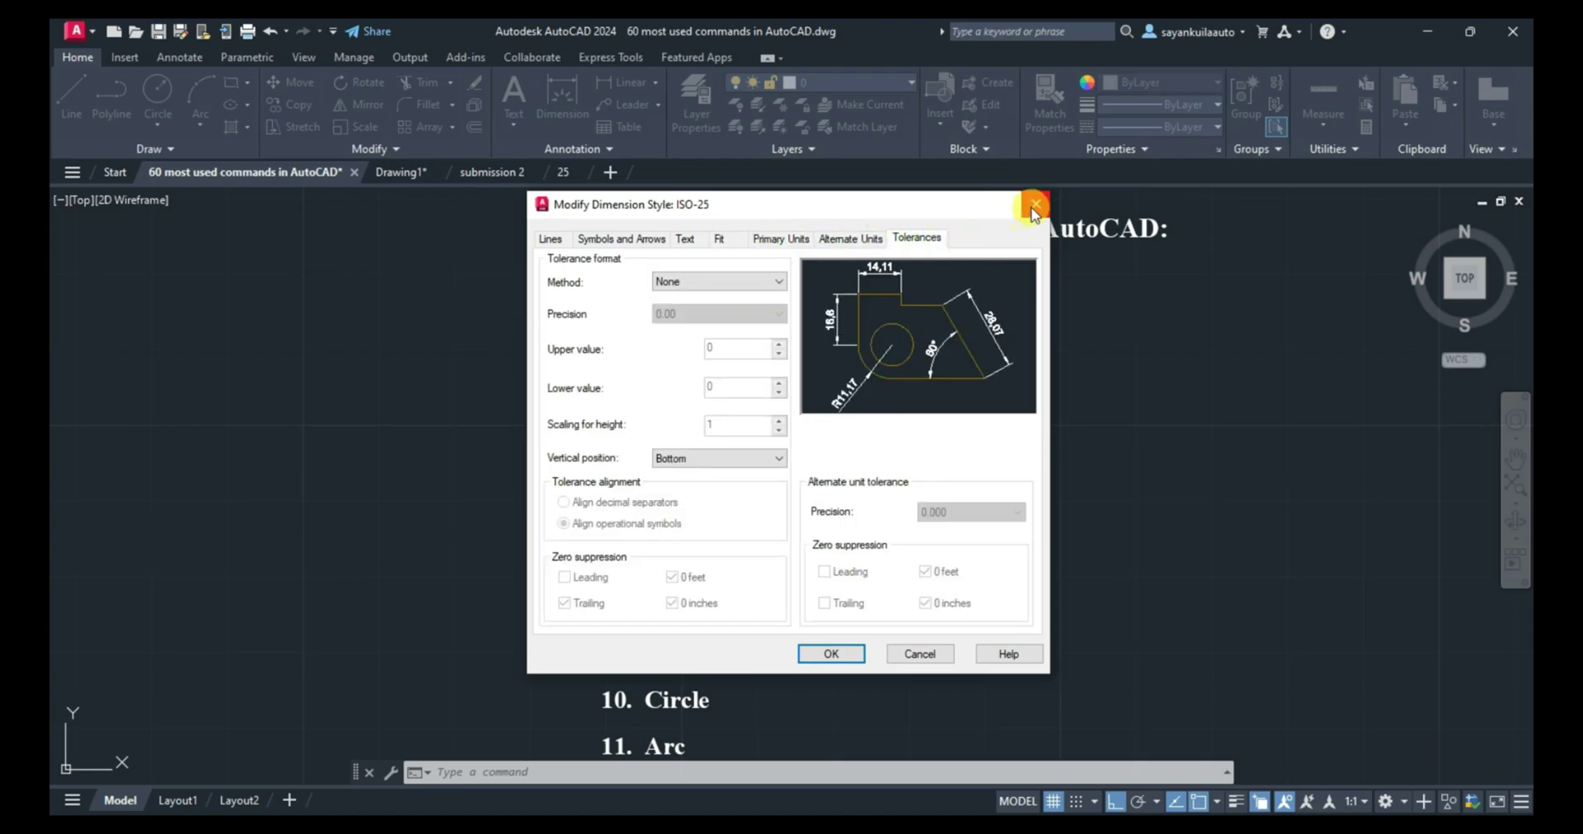
left_click(1034, 206)
left_click(1016, 273)
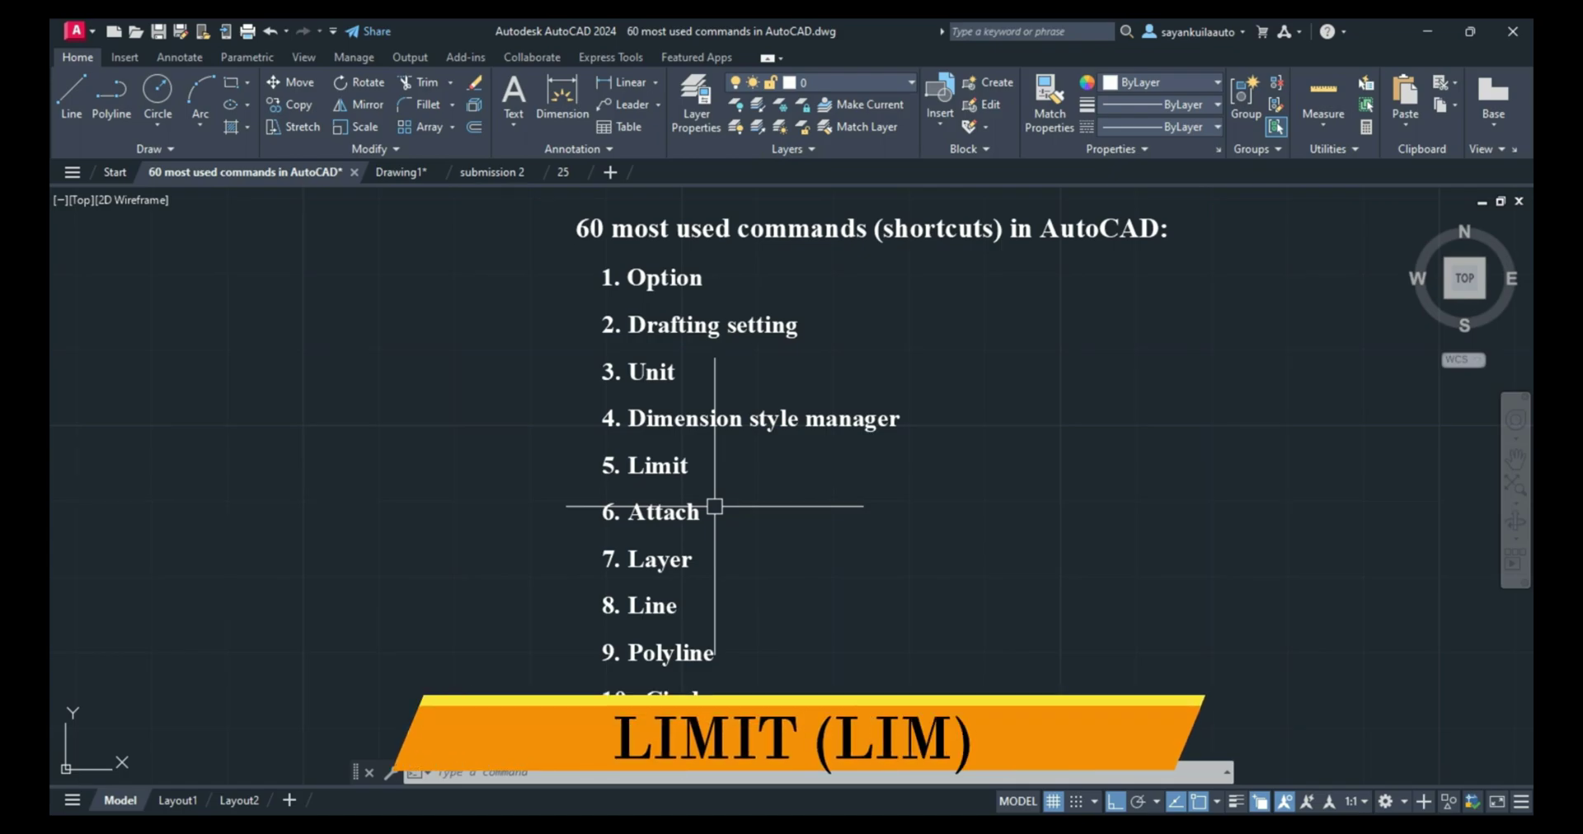
Step: Start LIMITS, accept 0,0 as the lower-left corner, then cancel
type("lim")
key("Return")
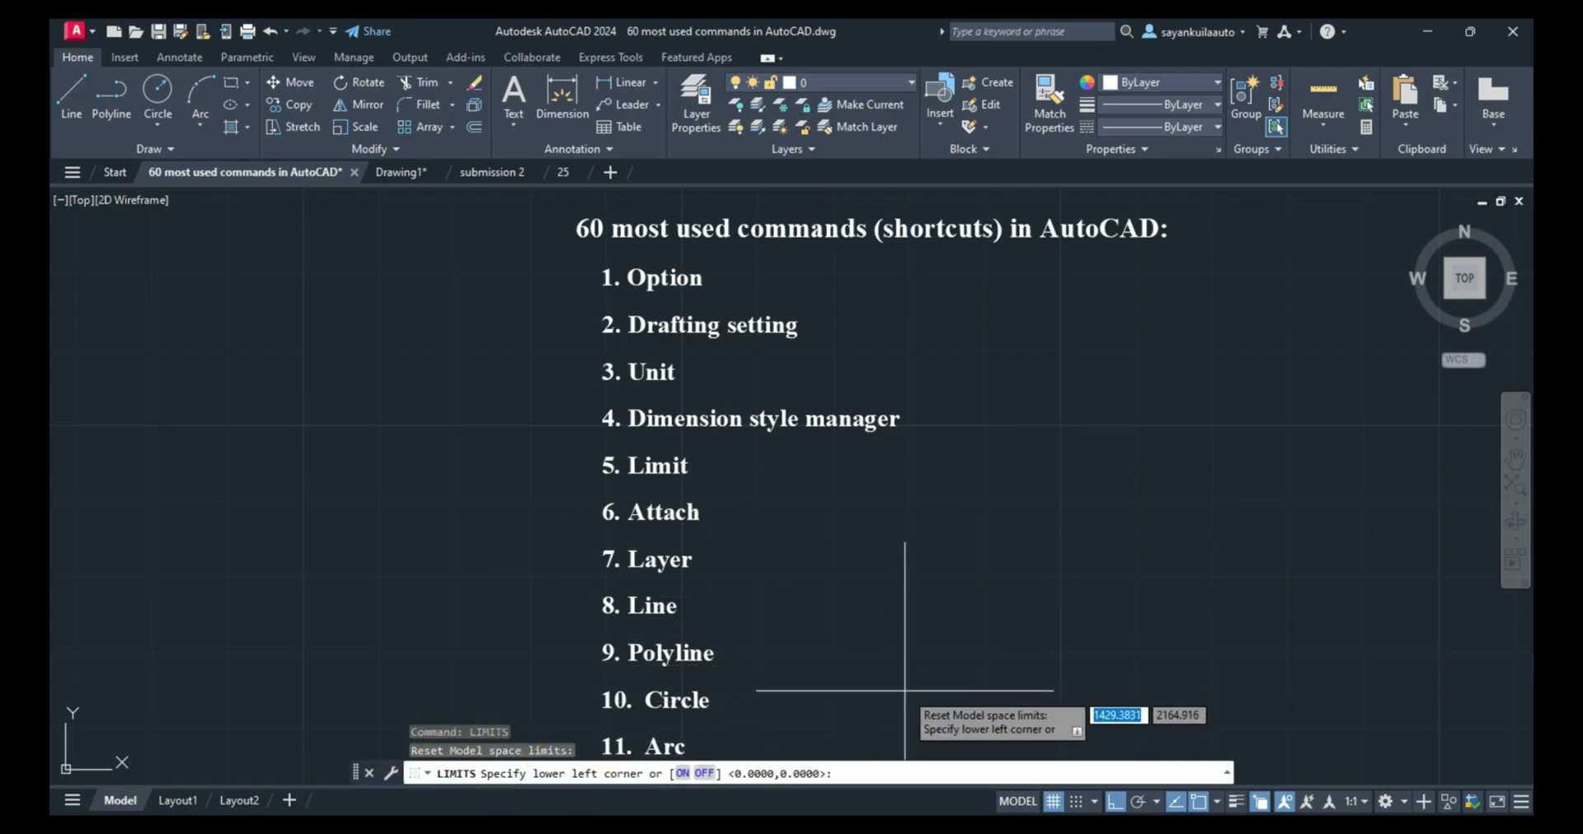
key("Return")
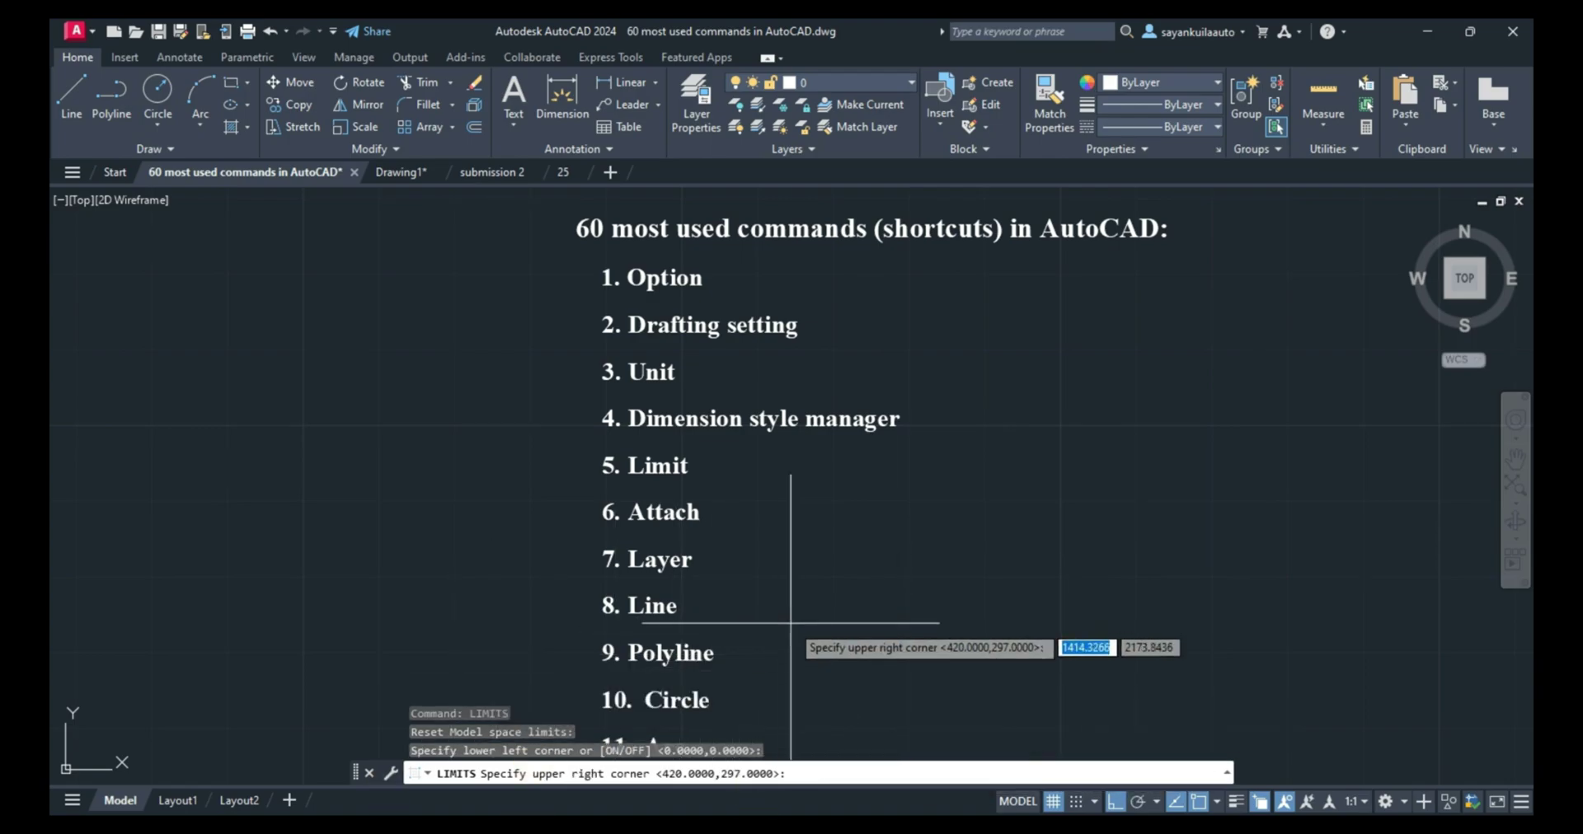
key("Escape")
scroll(636, 542, "up", 2)
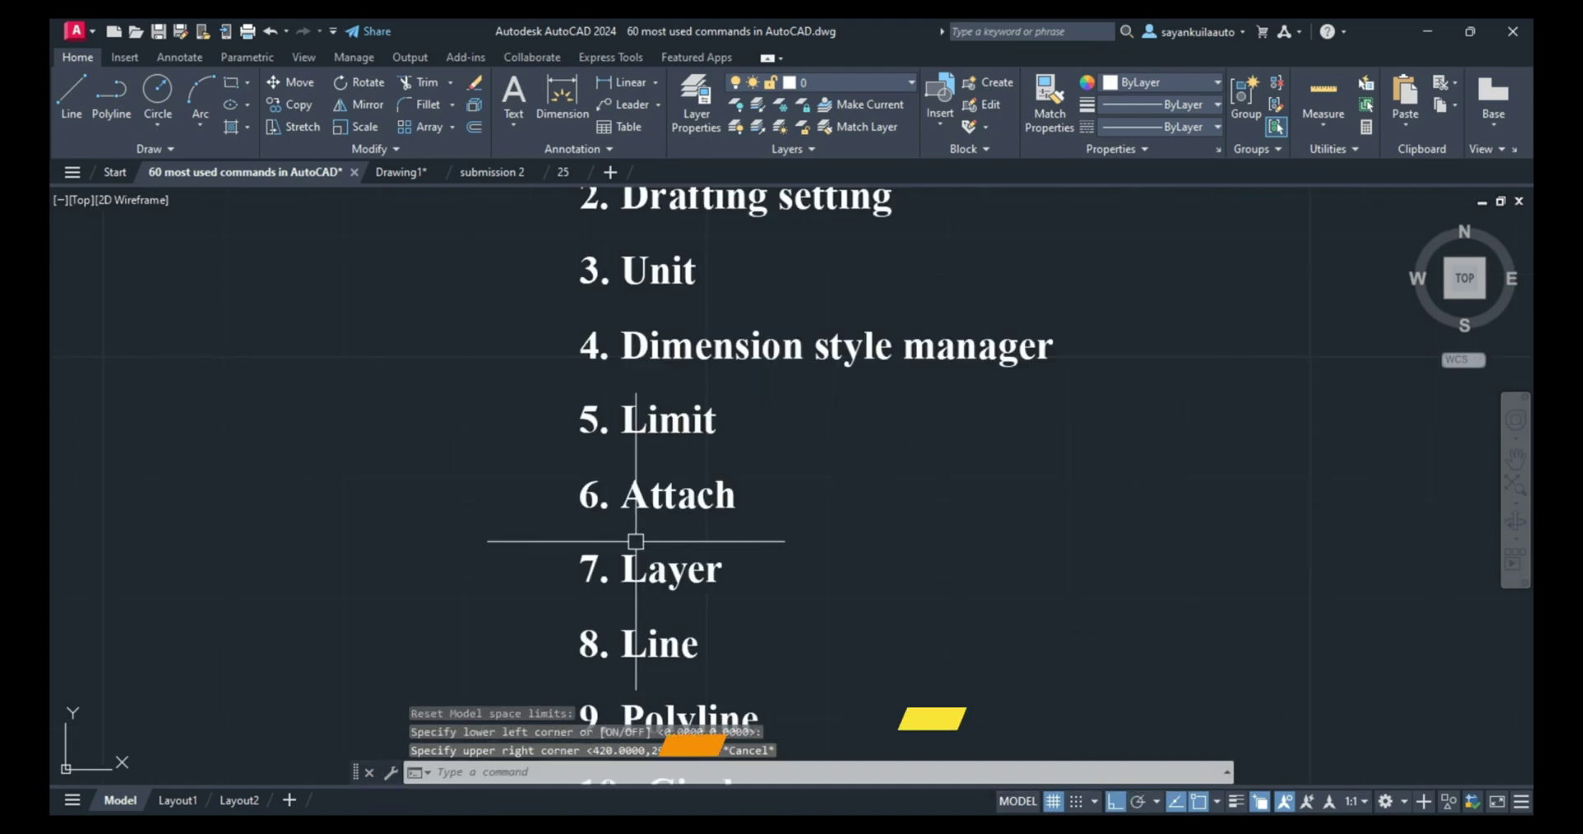
Step: Attach the 'Copy of Copy of autocad (1)' image at default scale
type("AA")
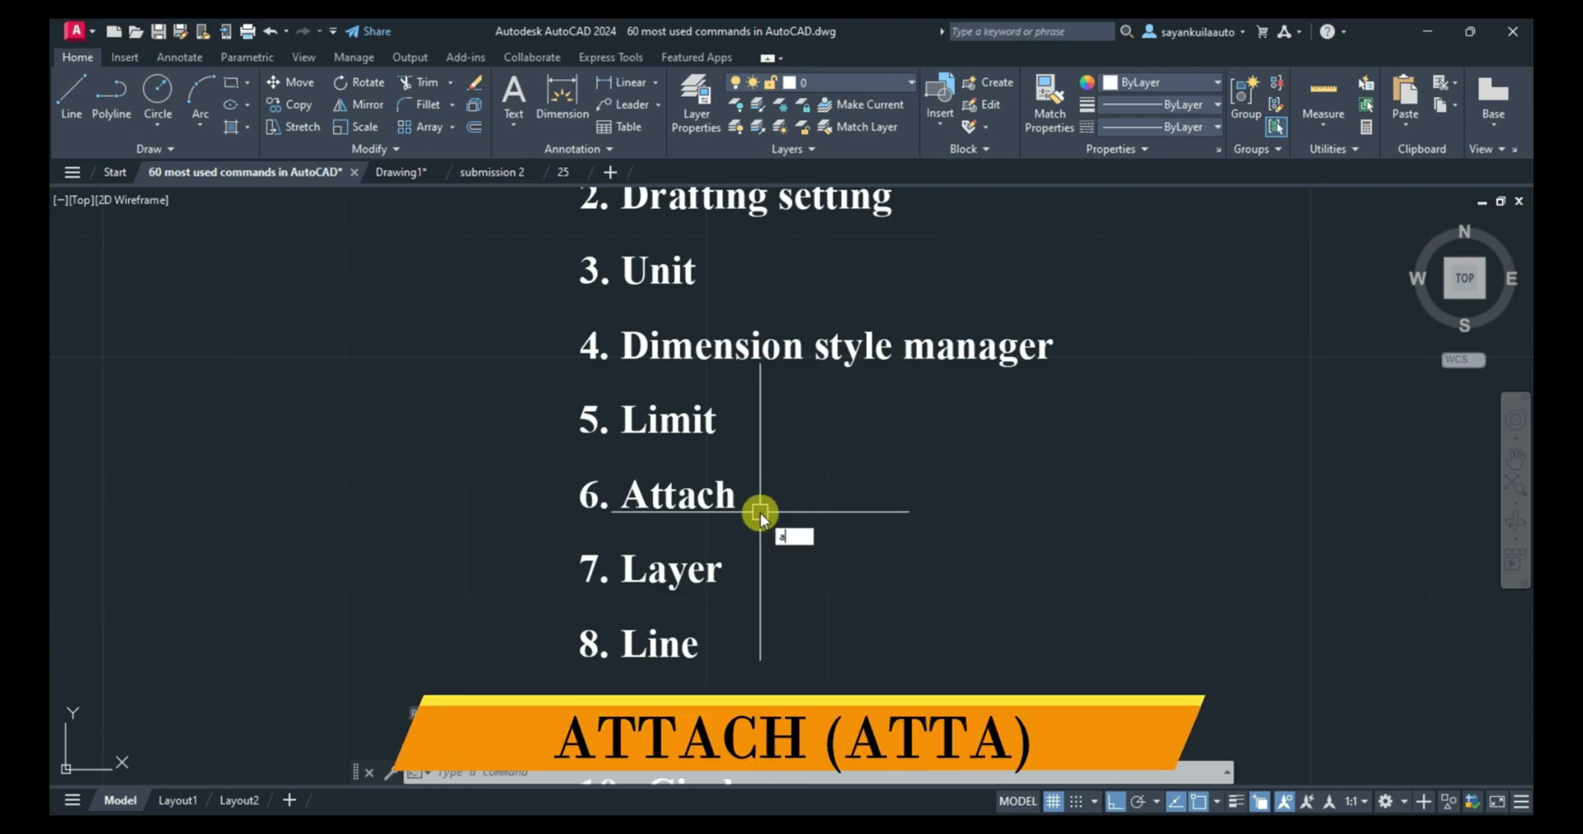
key("BackSpace")
type("TTA")
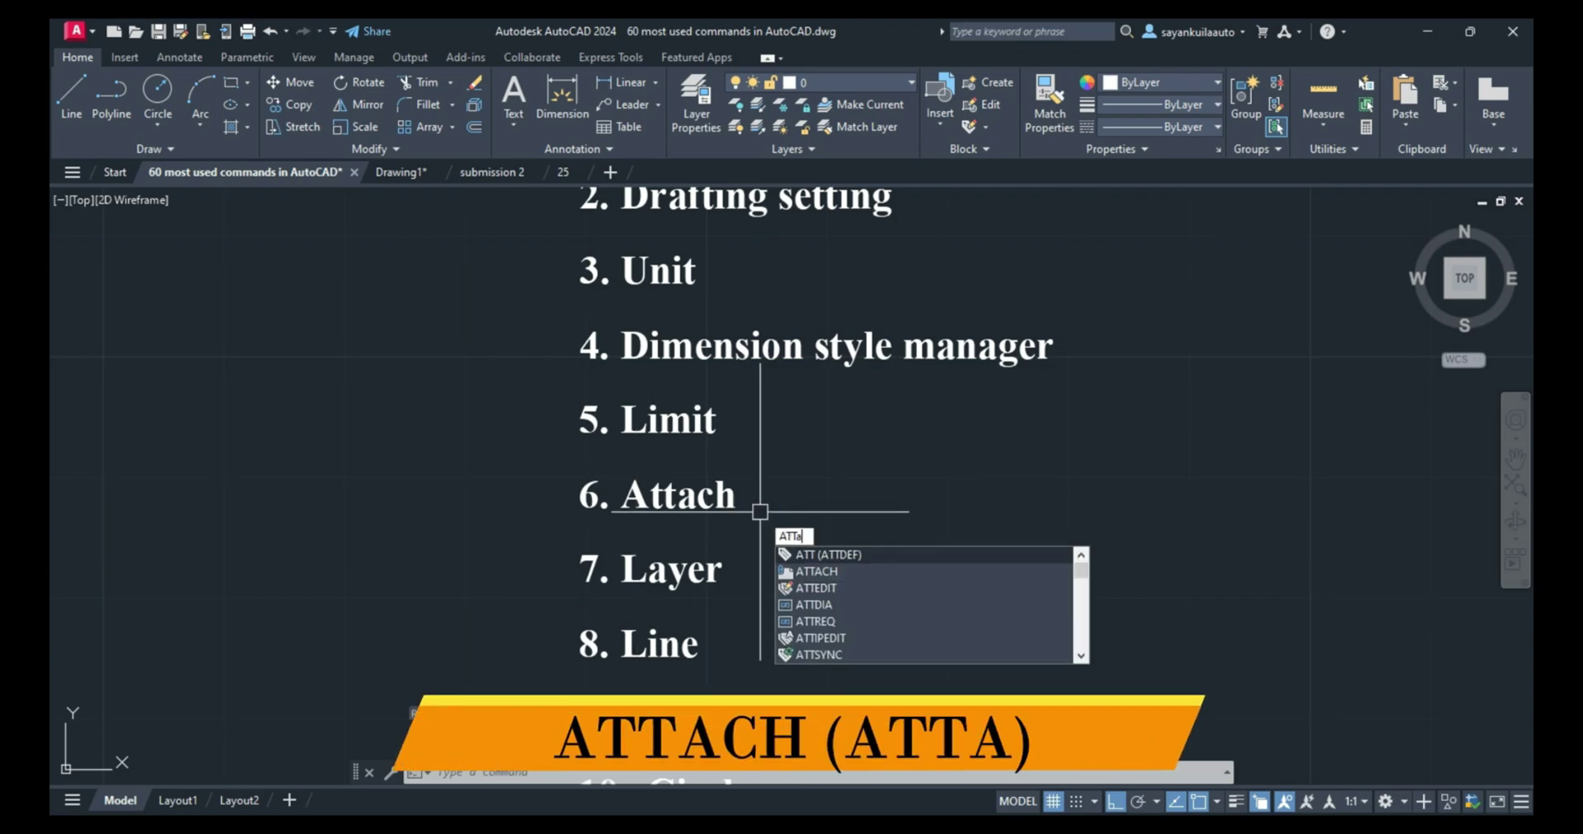
key("Return")
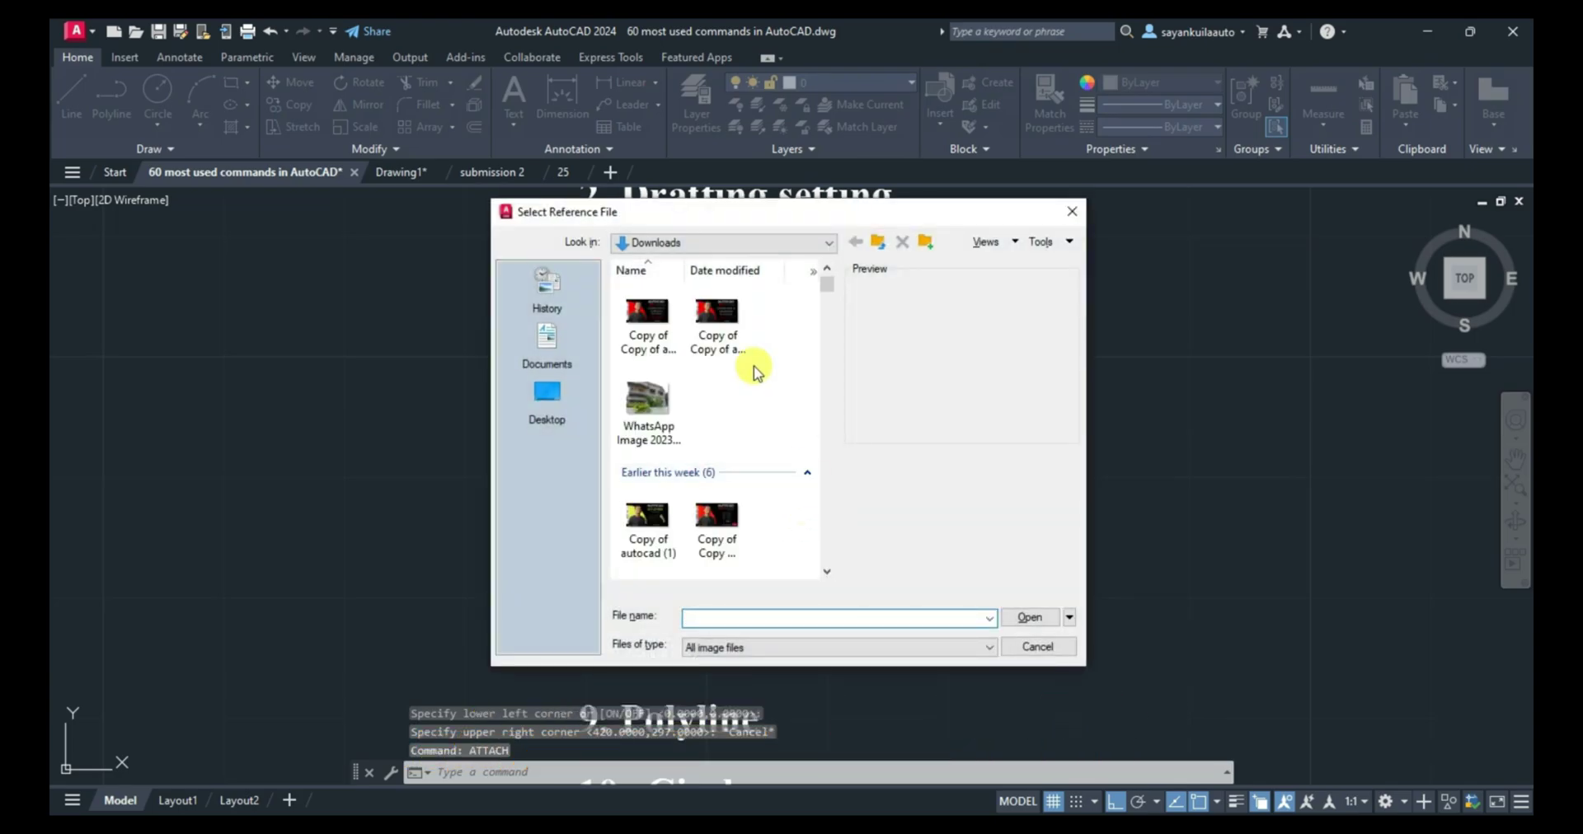
left_click(634, 324)
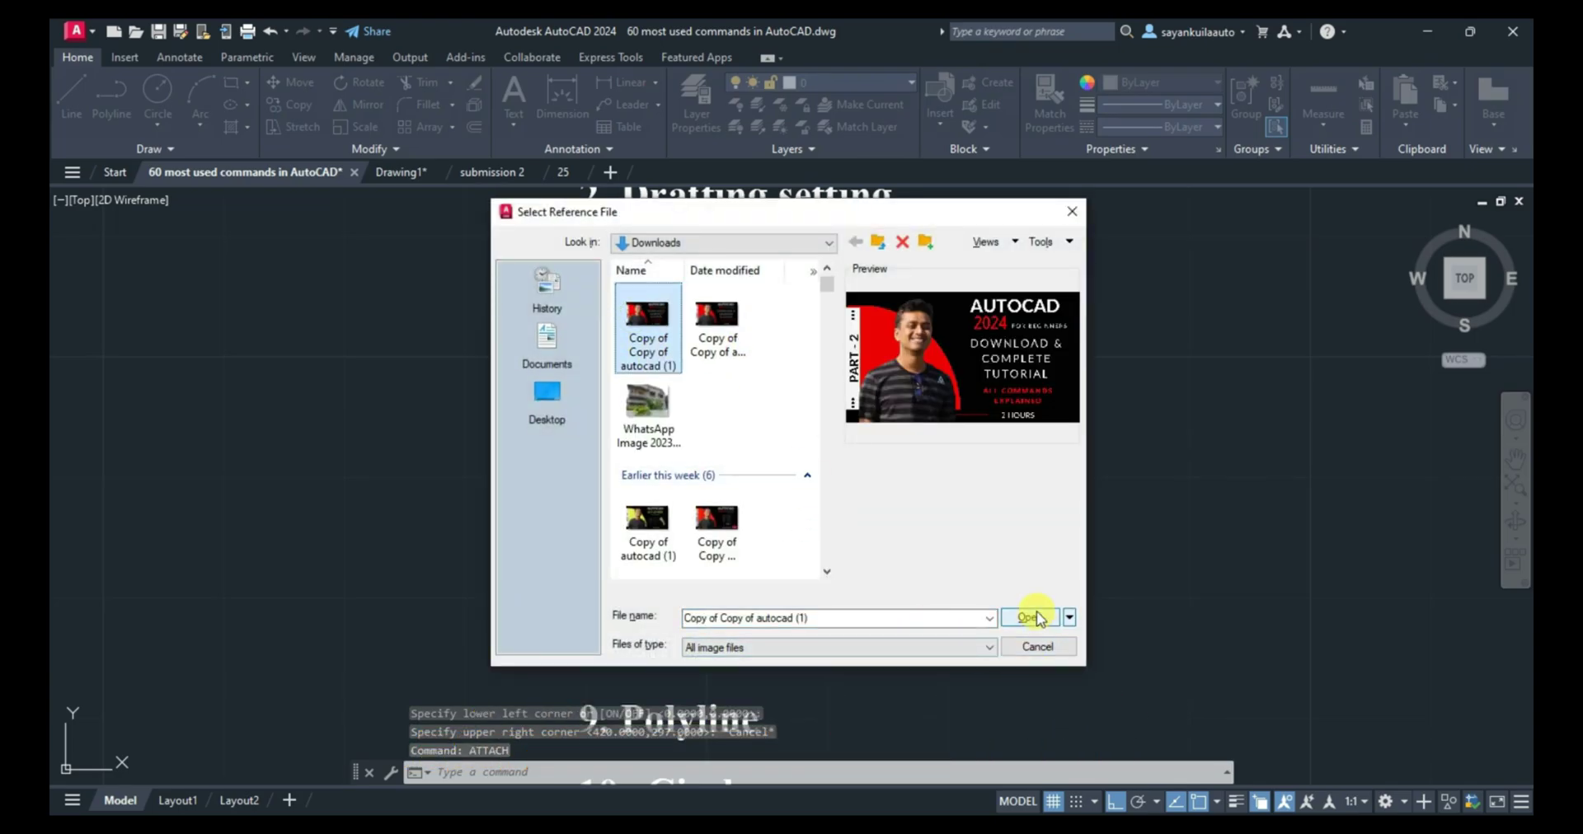
left_click(1031, 616)
left_click(816, 581)
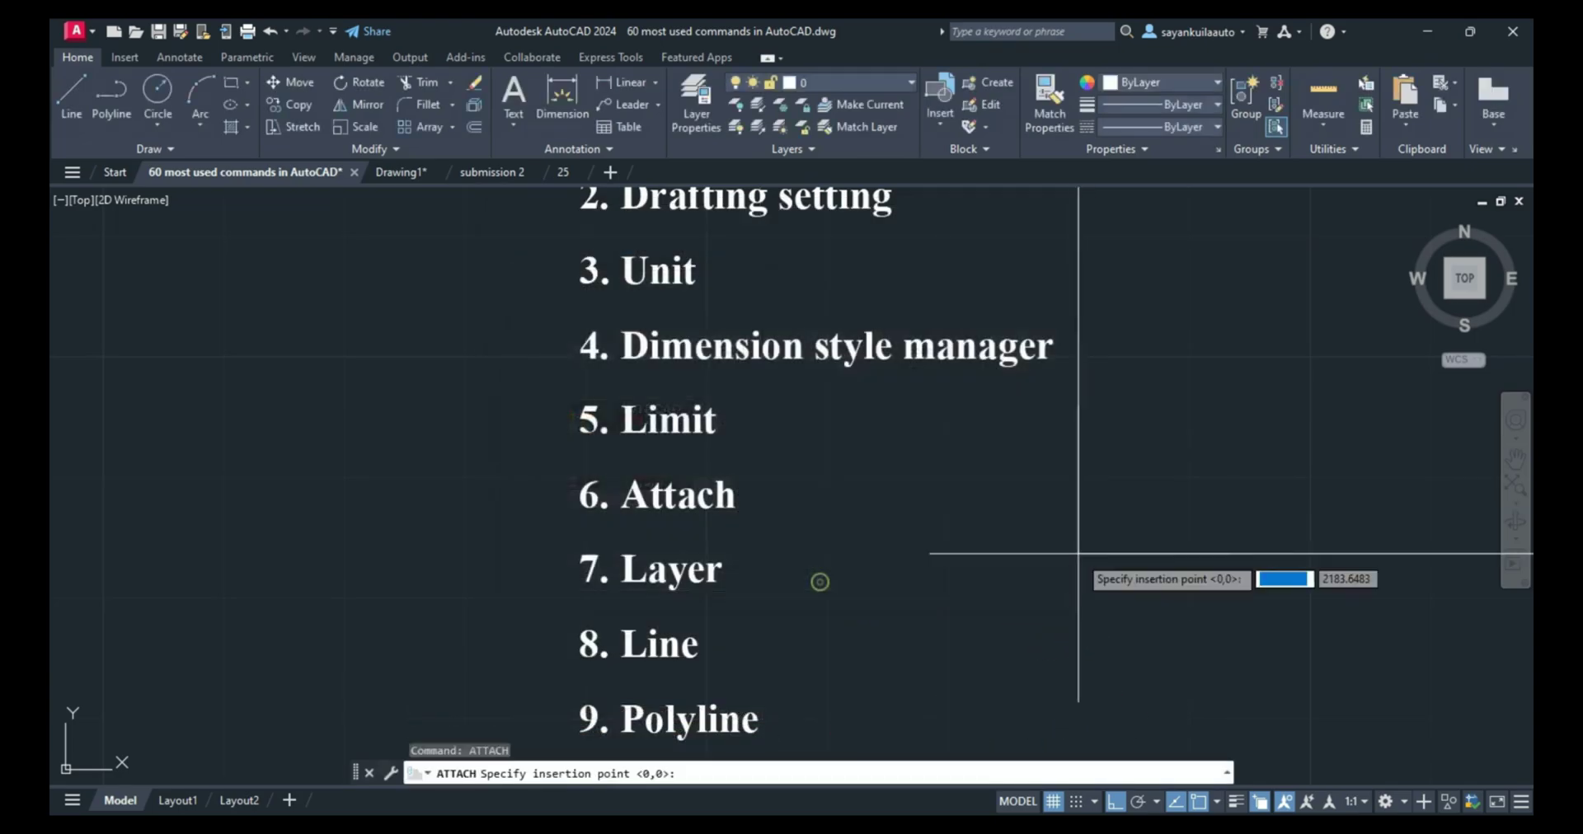
left_click(1151, 521)
key("Return")
Step: Select the attached thumbnail image and delete it
scroll(837, 539, "down", 3)
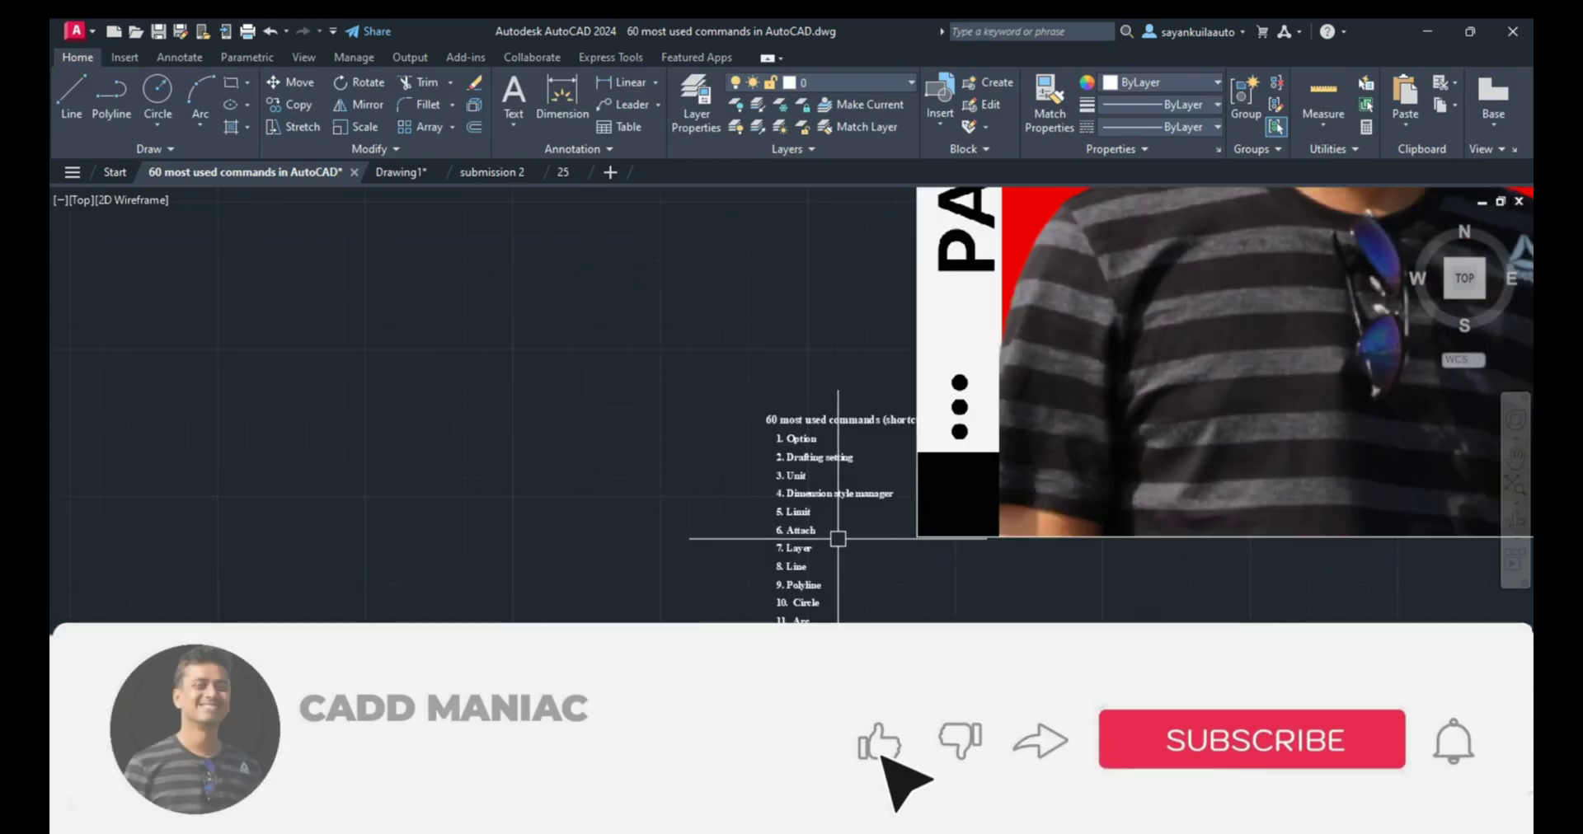
scroll(837, 540, "down", 4)
scroll(989, 486, "up", 4)
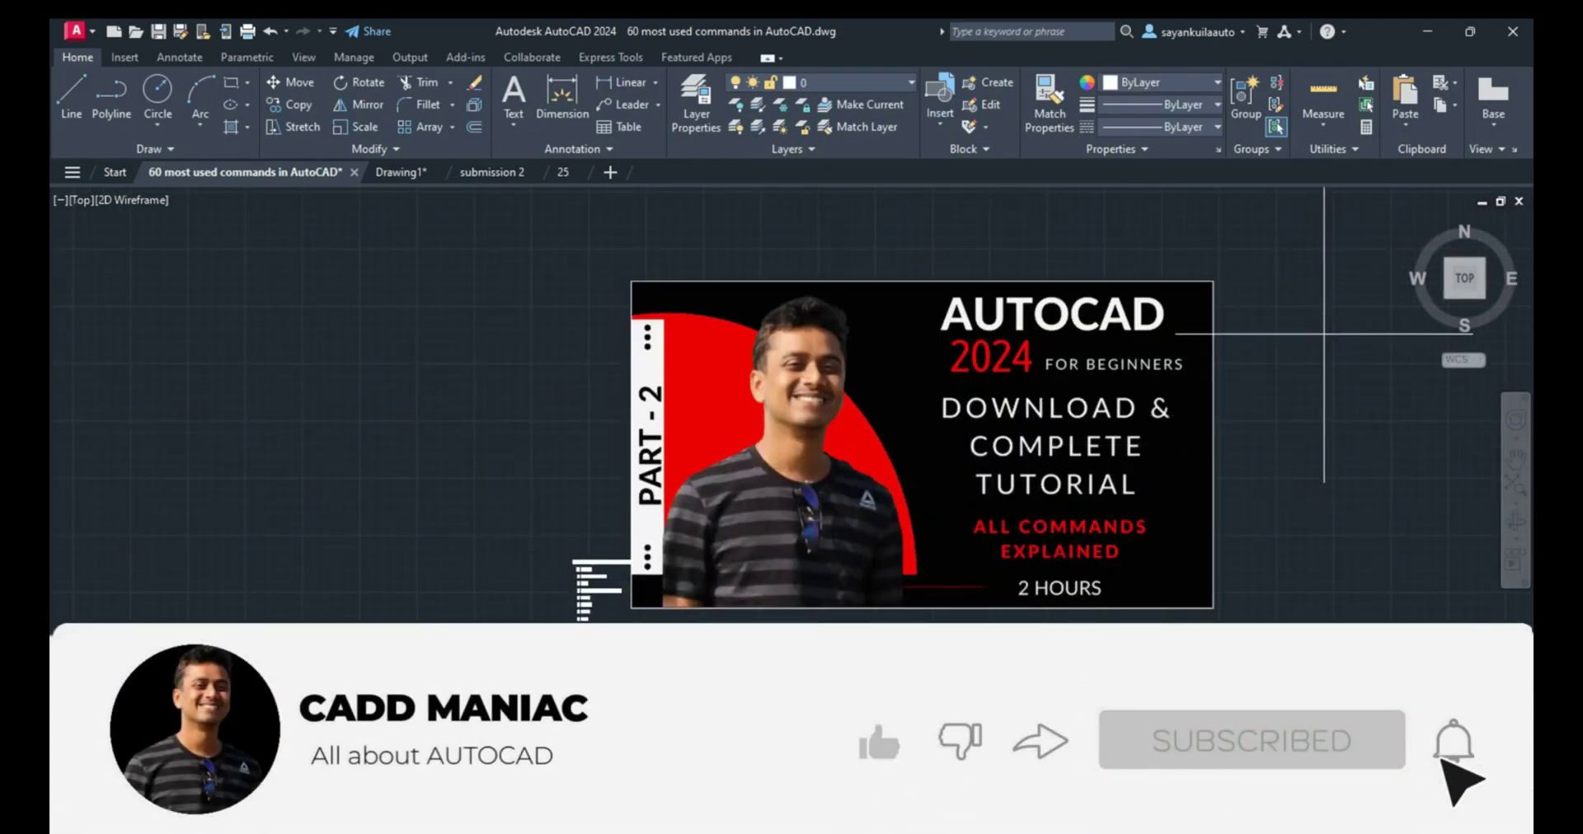
left_click(994, 438)
key("Delete")
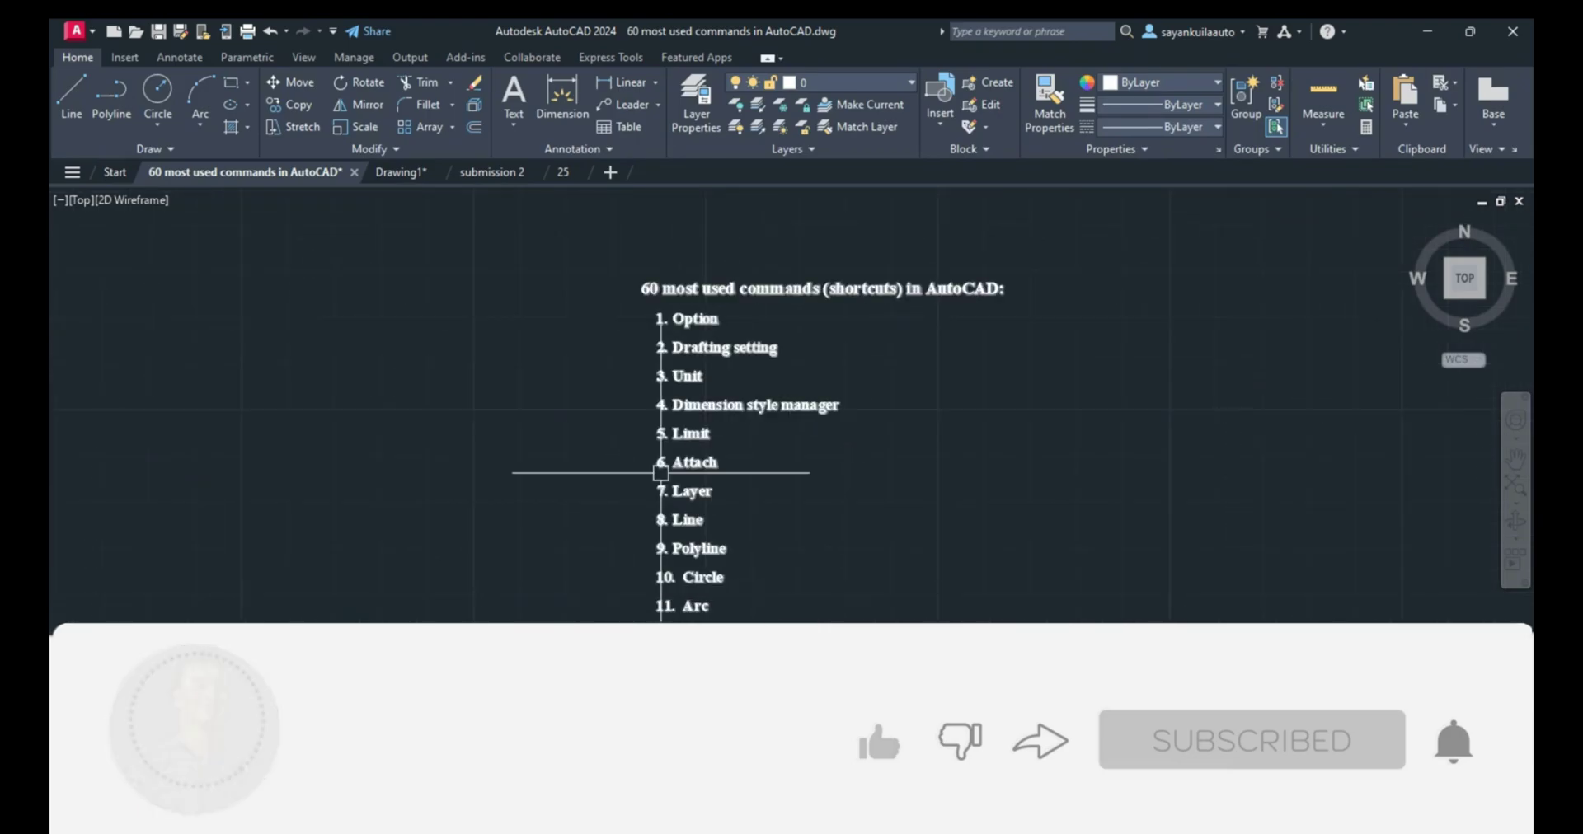
scroll(666, 441, "up", 4)
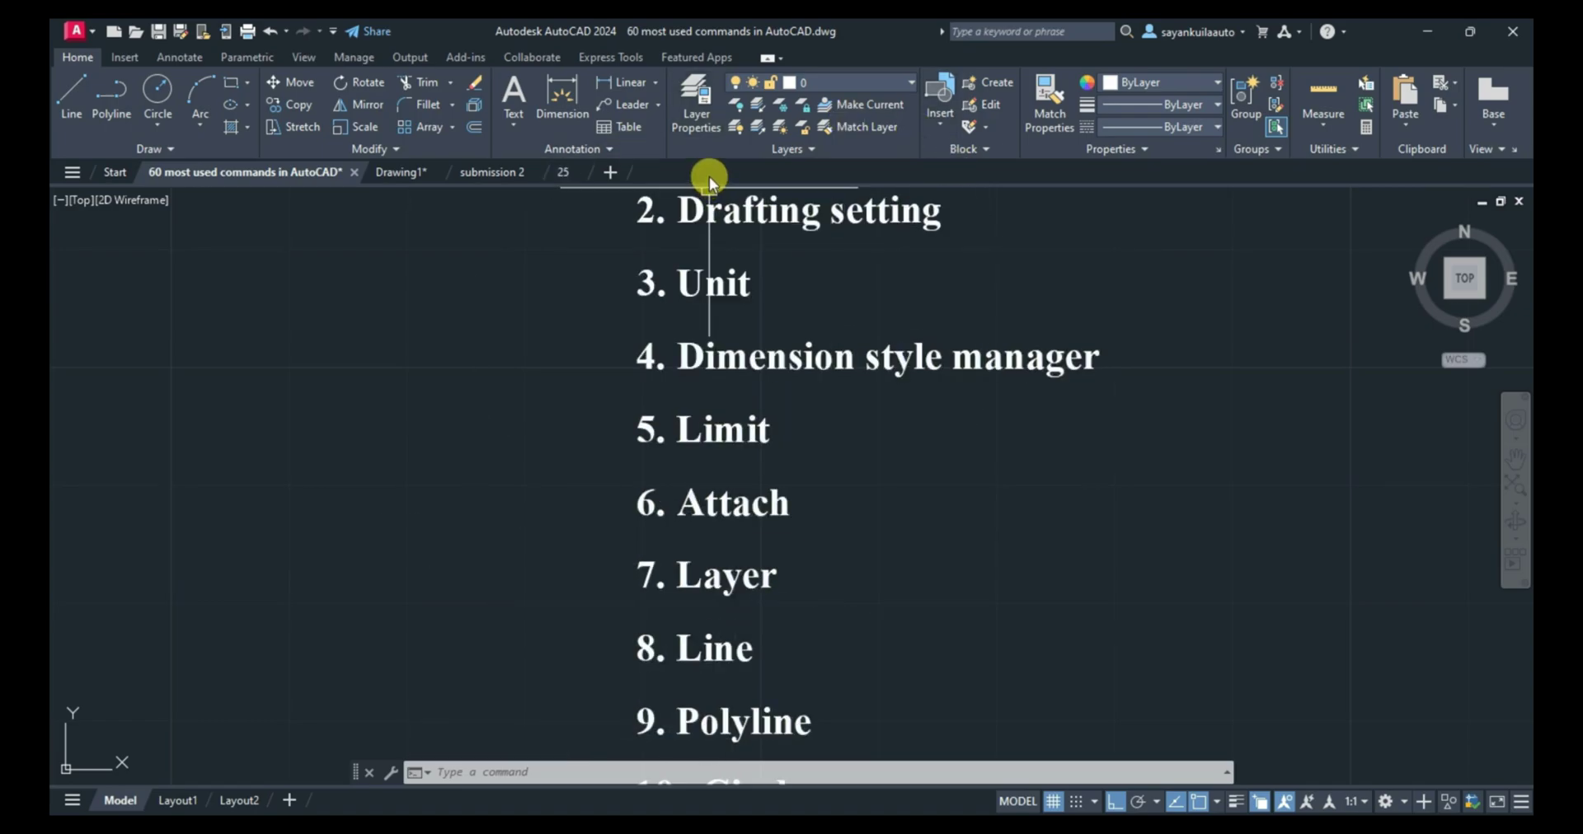
Step: Open the Layer Properties Manager with LA and close it
type("la")
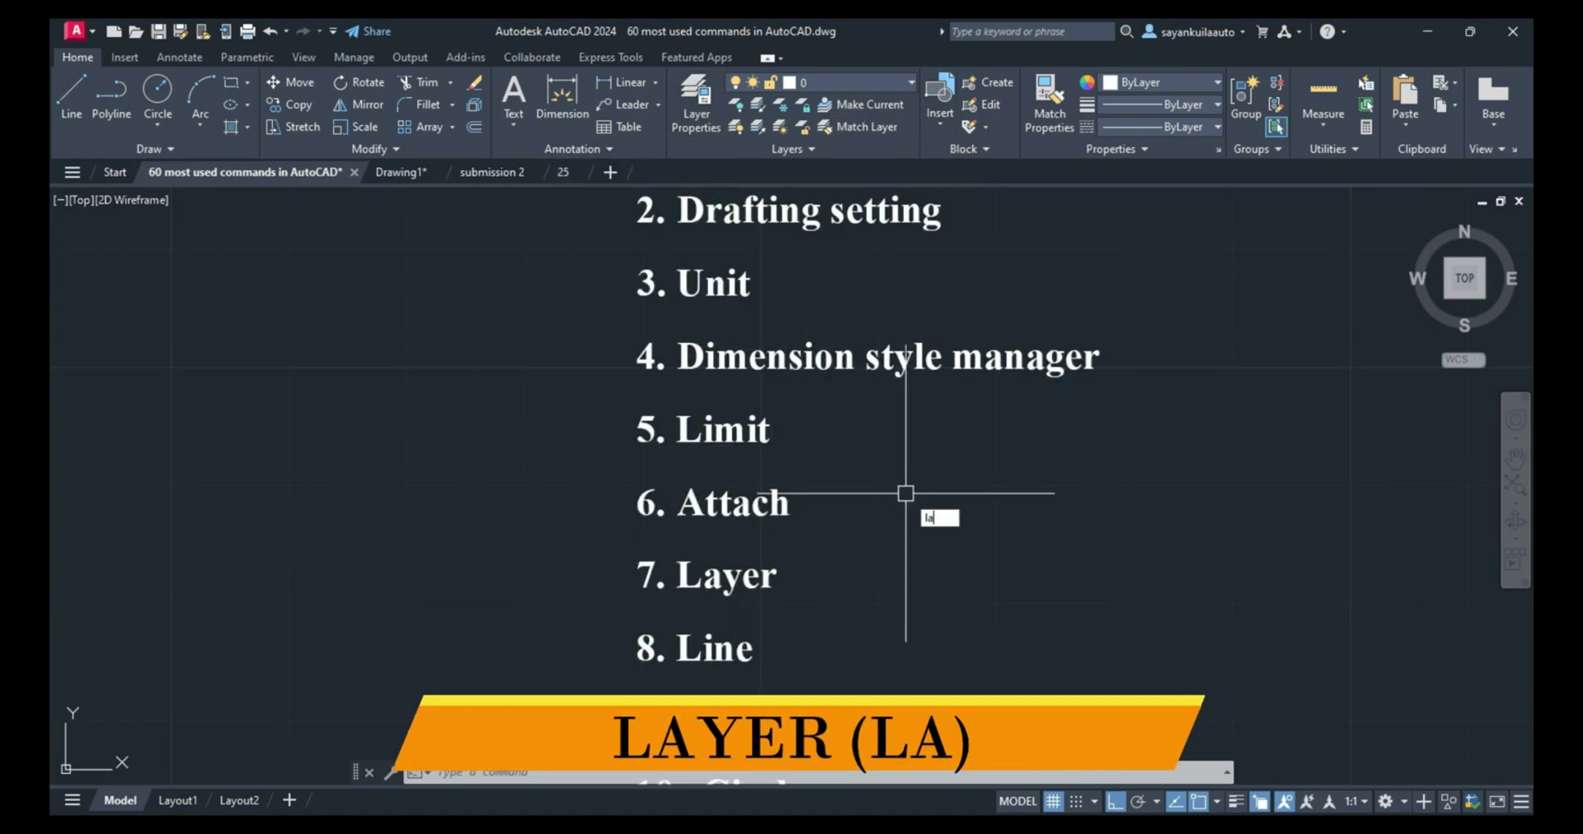
key("Return")
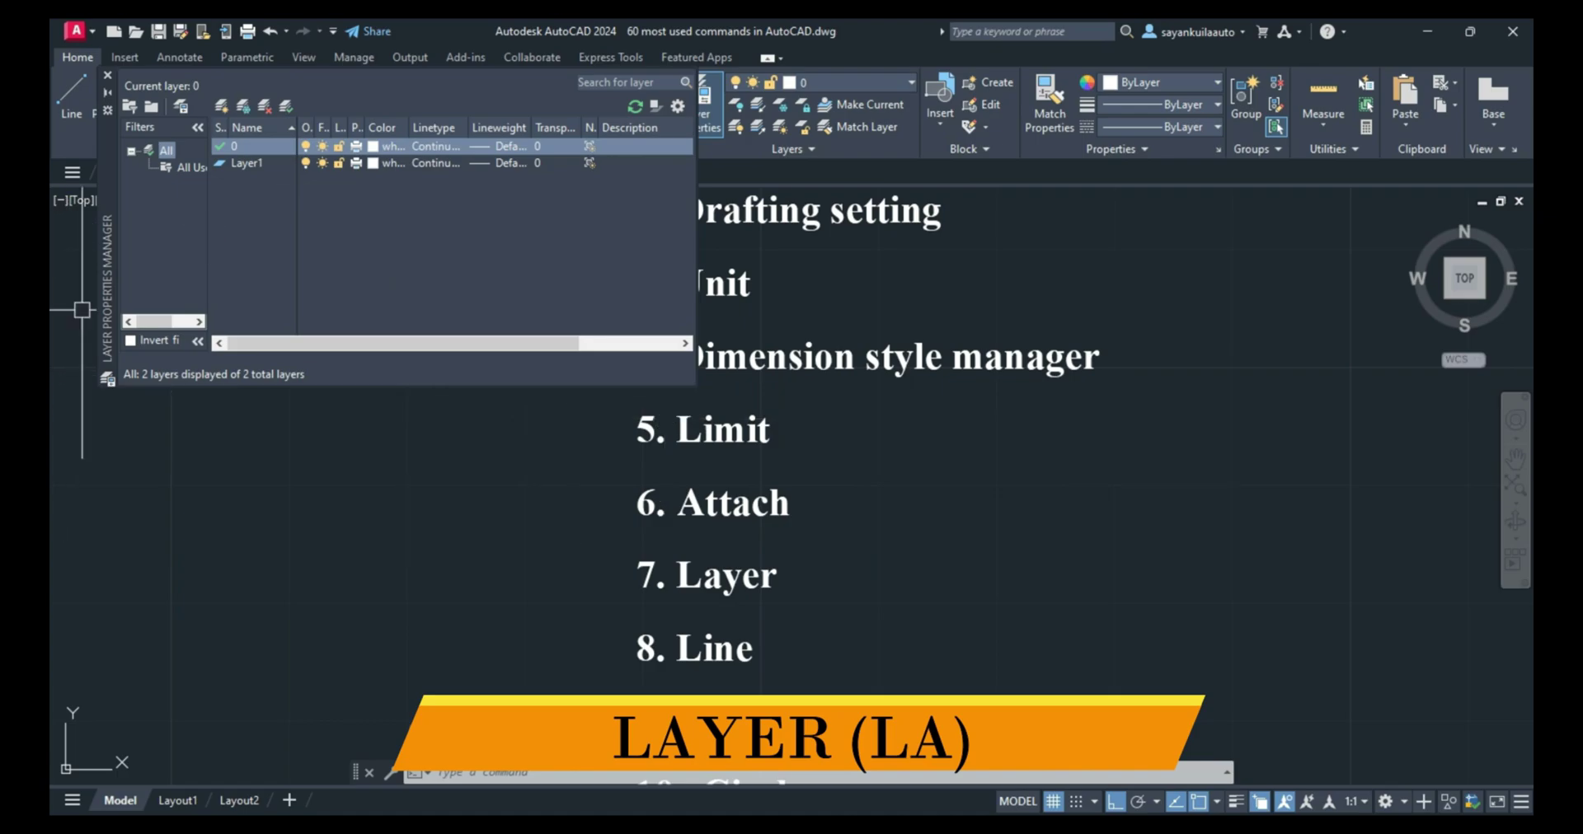
left_click(107, 75)
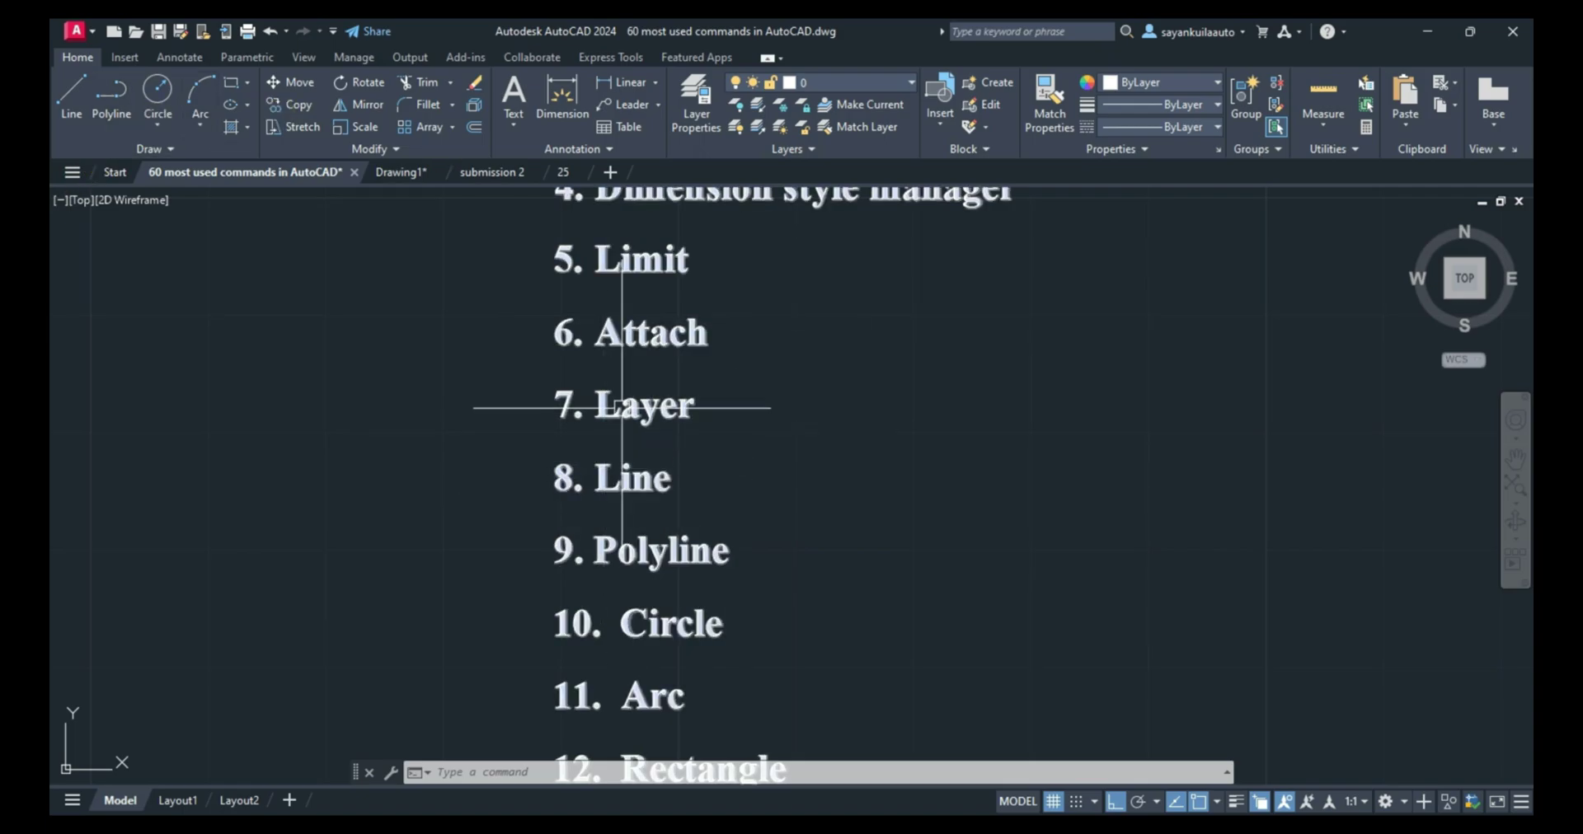
Step: Draw a closed right triangle with LINE to the right of item 8
type("l")
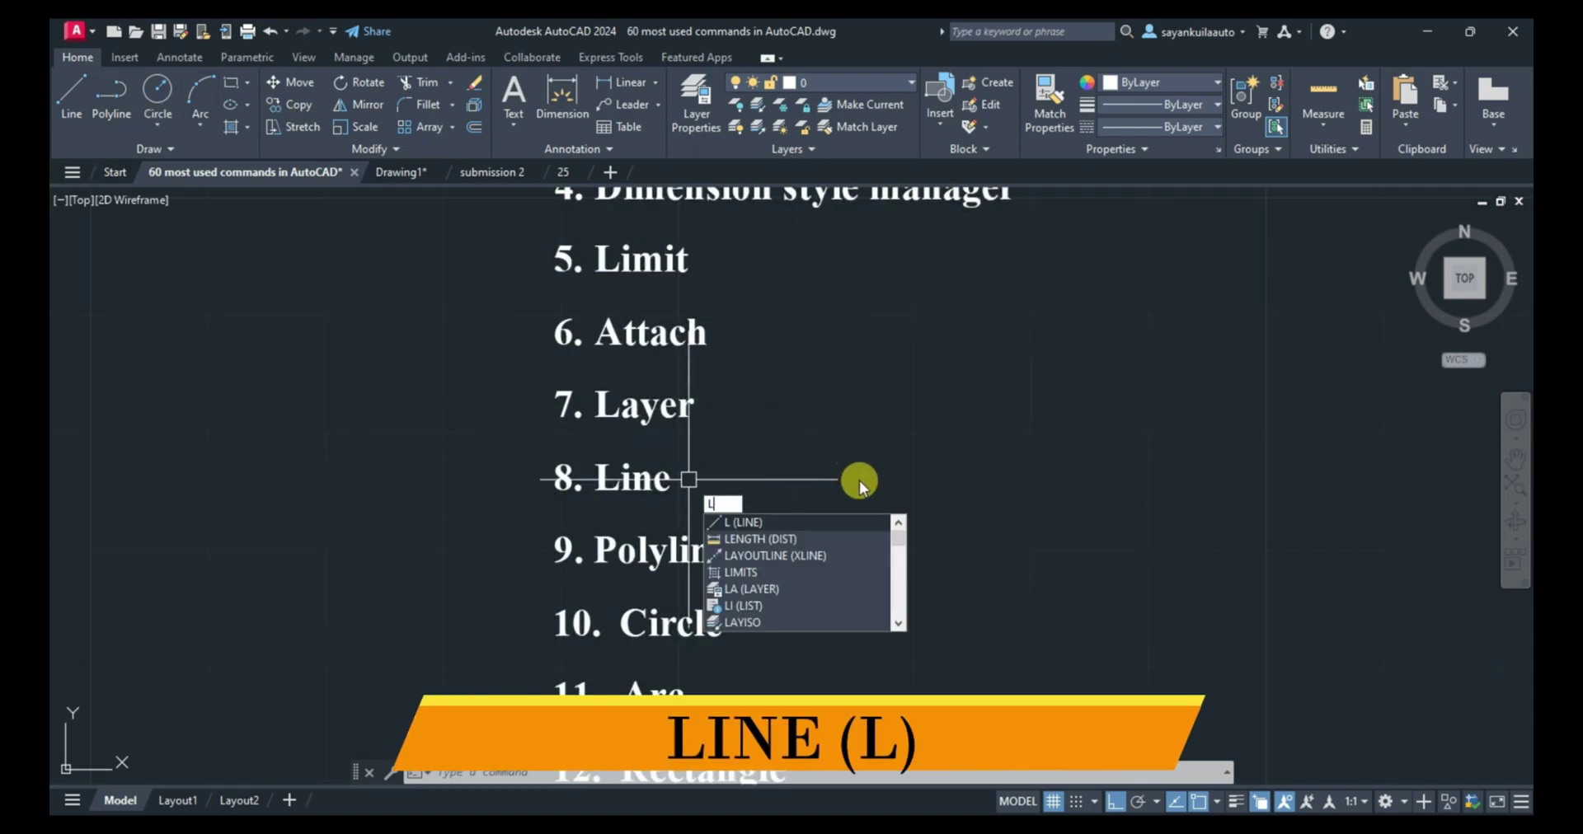
key("Return")
left_click(898, 494)
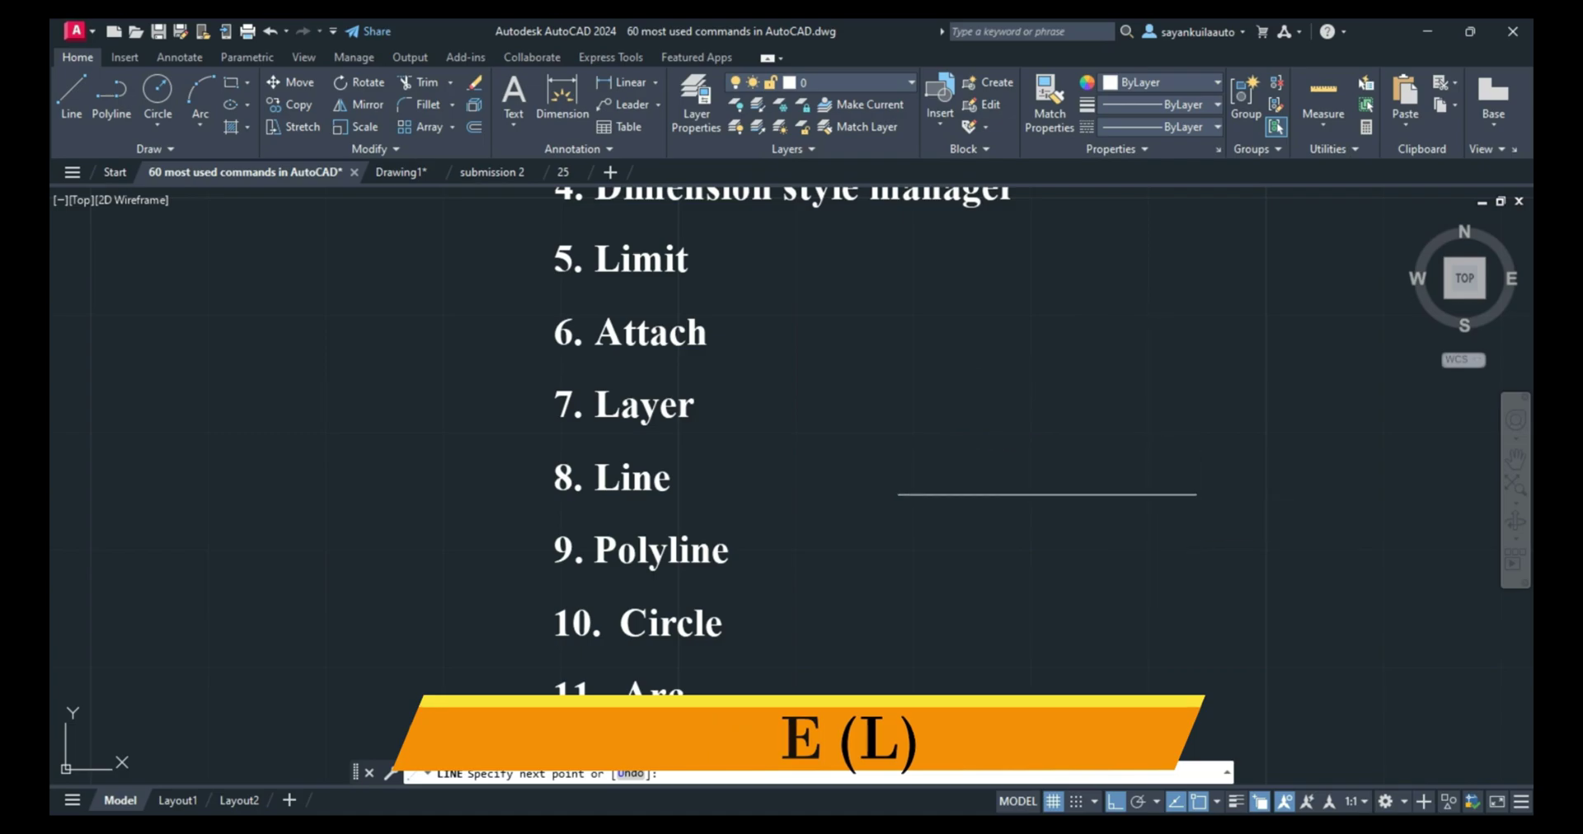
left_click(1196, 495)
left_click(1196, 289)
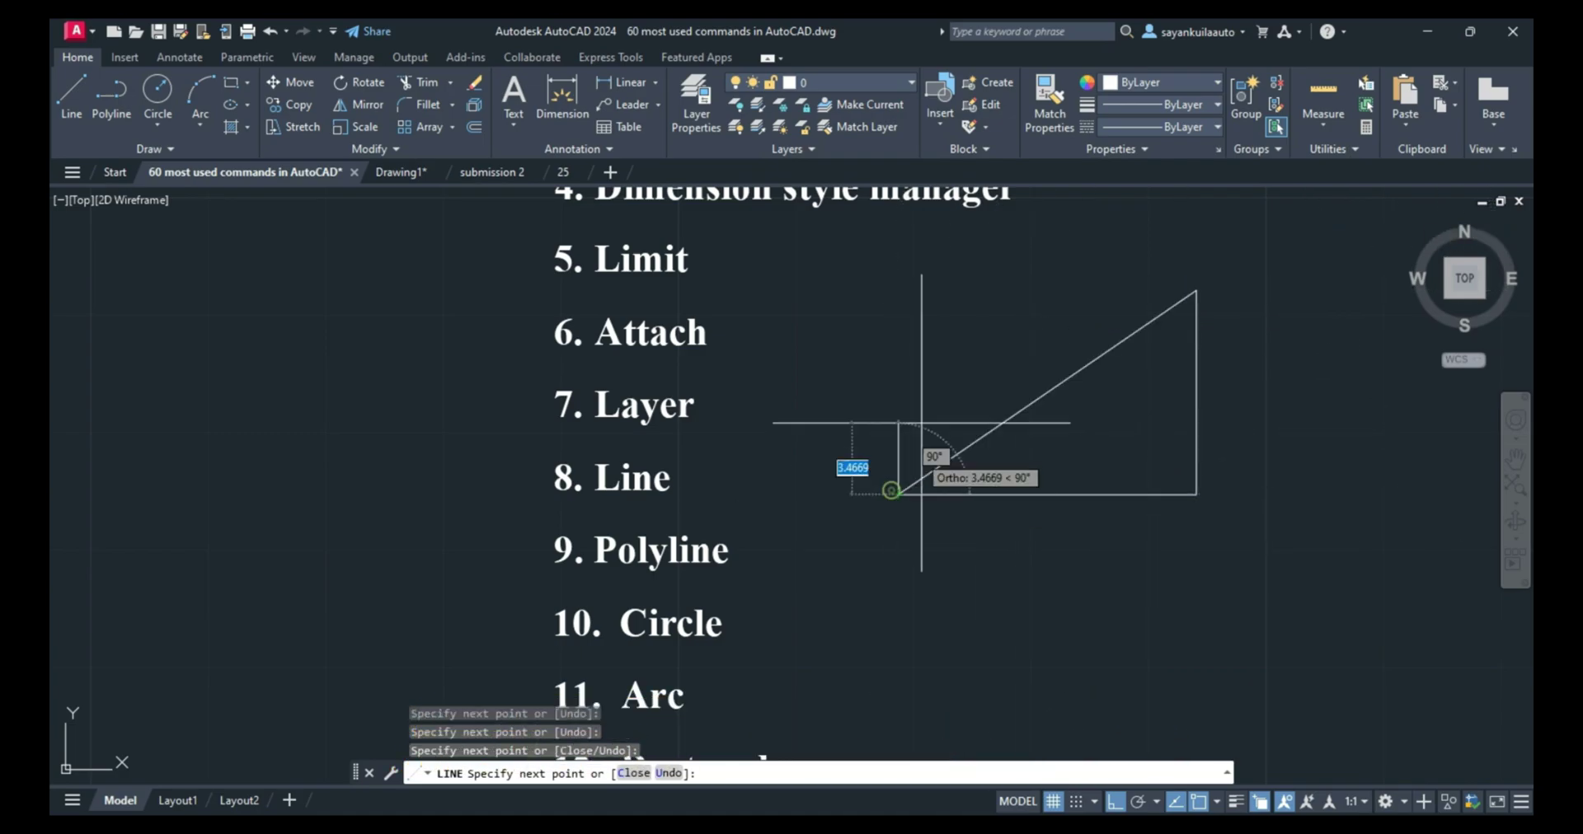
left_click(898, 495)
key("Return")
scroll(404, 435, "down", 1)
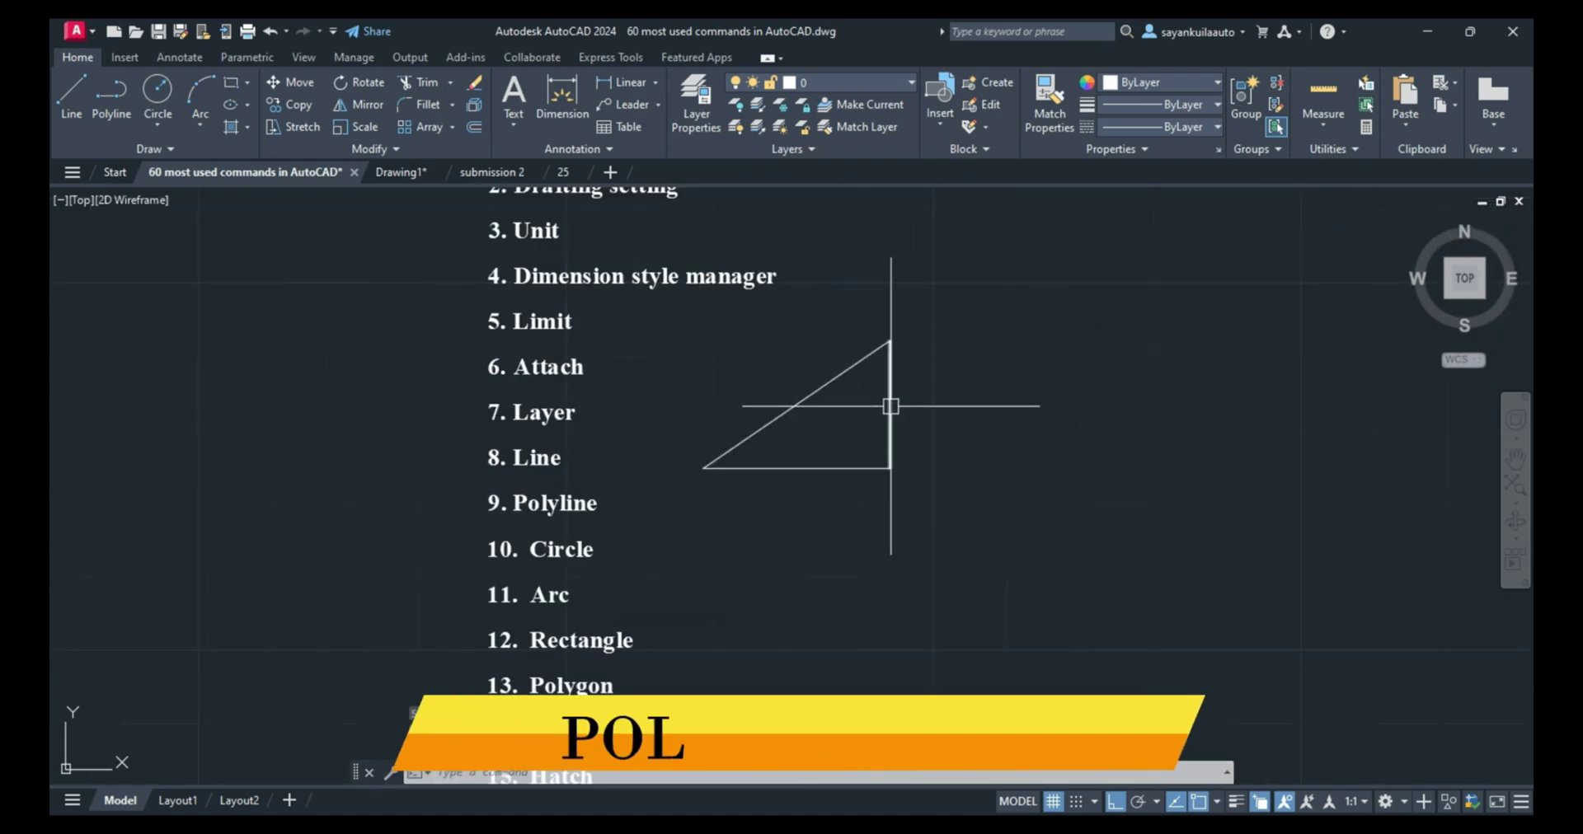
Step: Draw a second closed right triangle as a polyline with PL
type("PL")
key("Return")
left_click(997, 476)
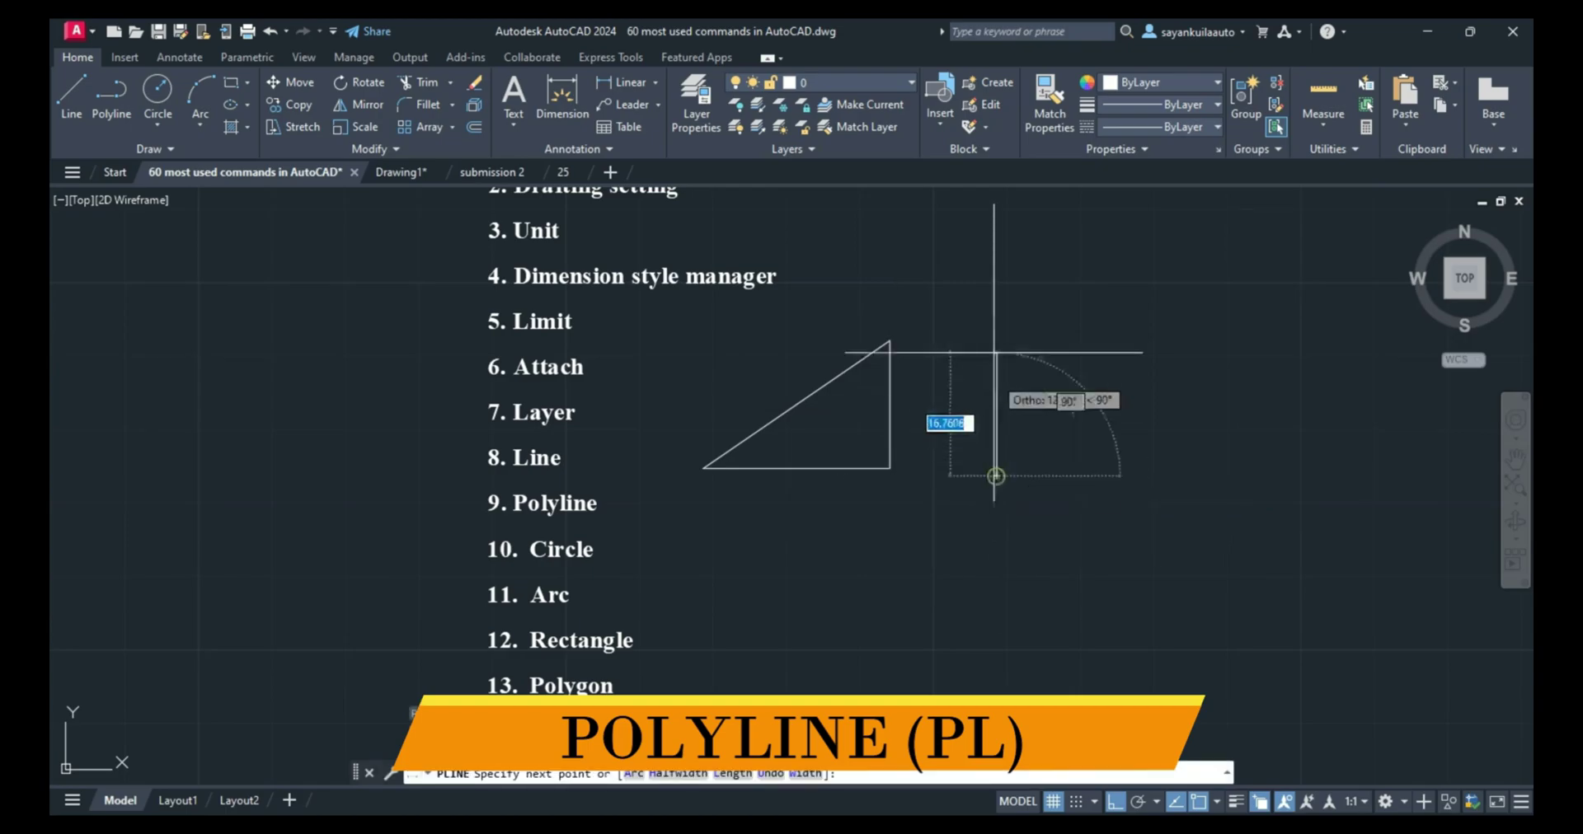
left_click(997, 318)
left_click(1204, 319)
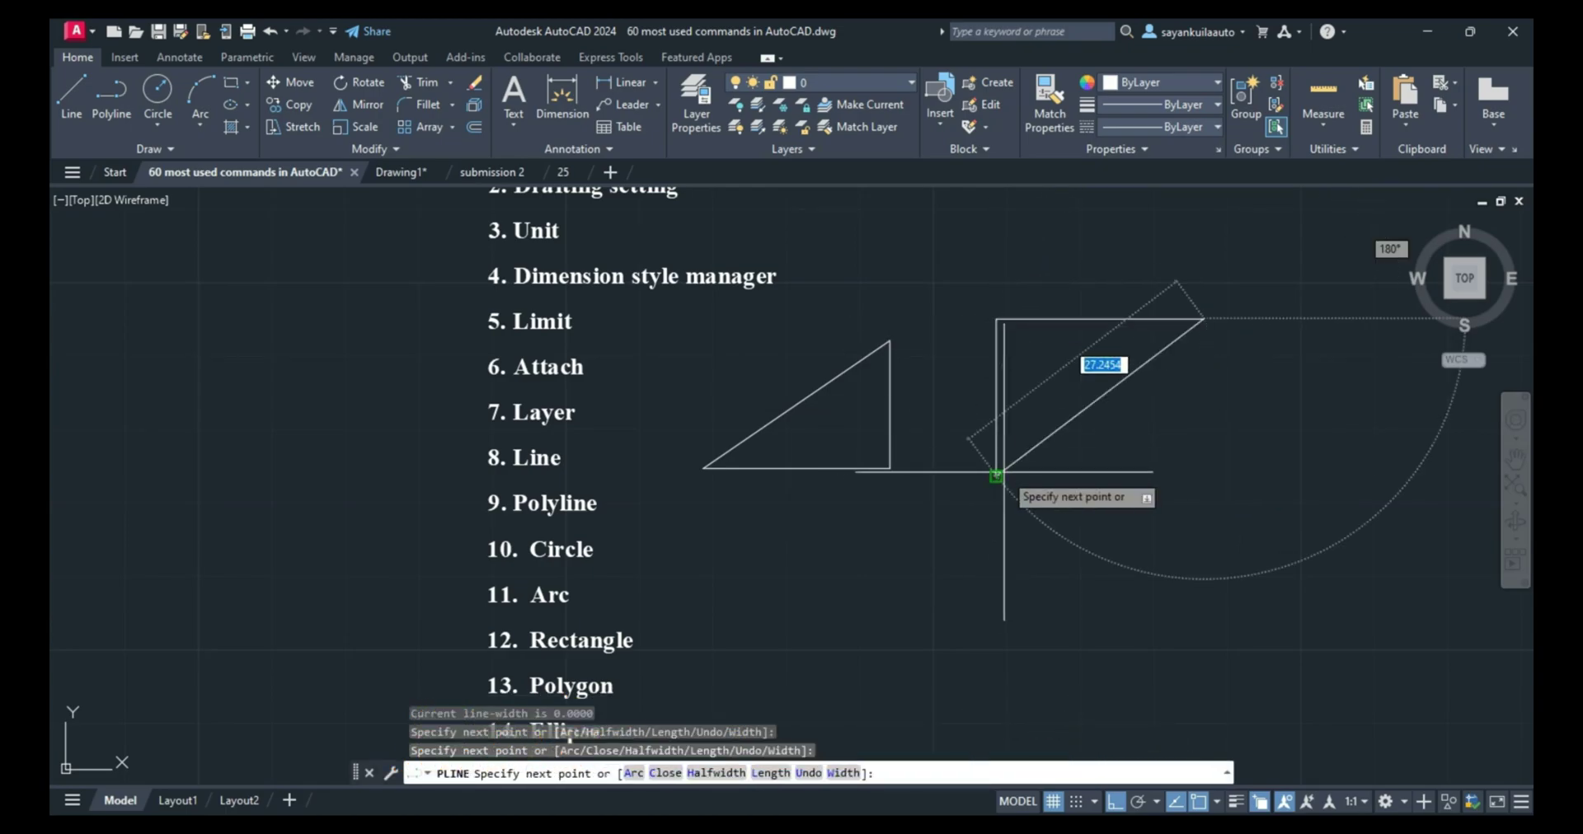
left_click(997, 476)
key("Return")
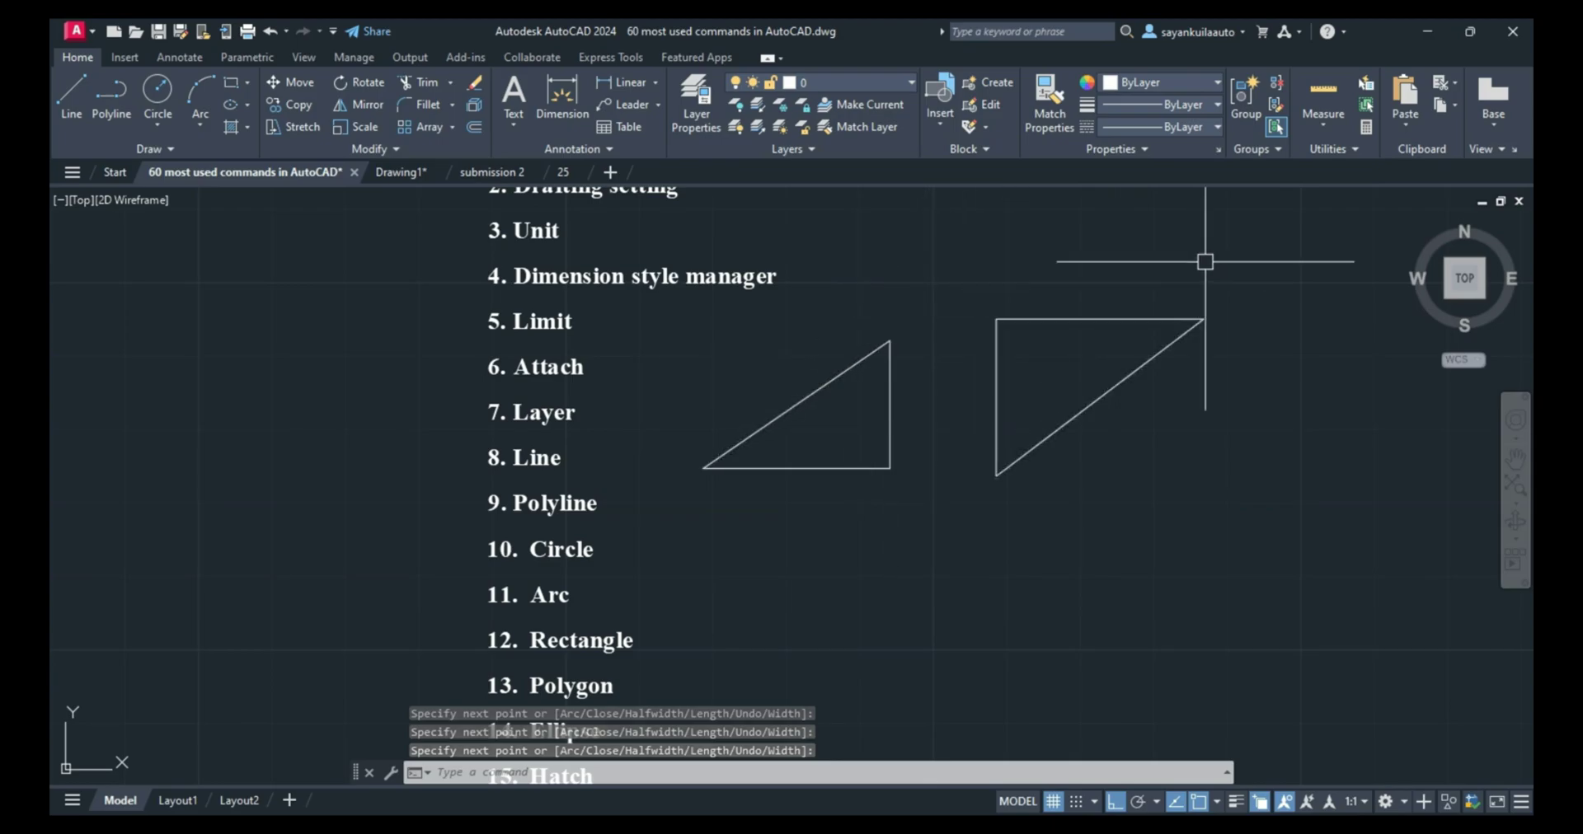
Step: Crossing-select both triangles and delete them
left_click(1241, 260)
left_click(833, 497)
key("Delete")
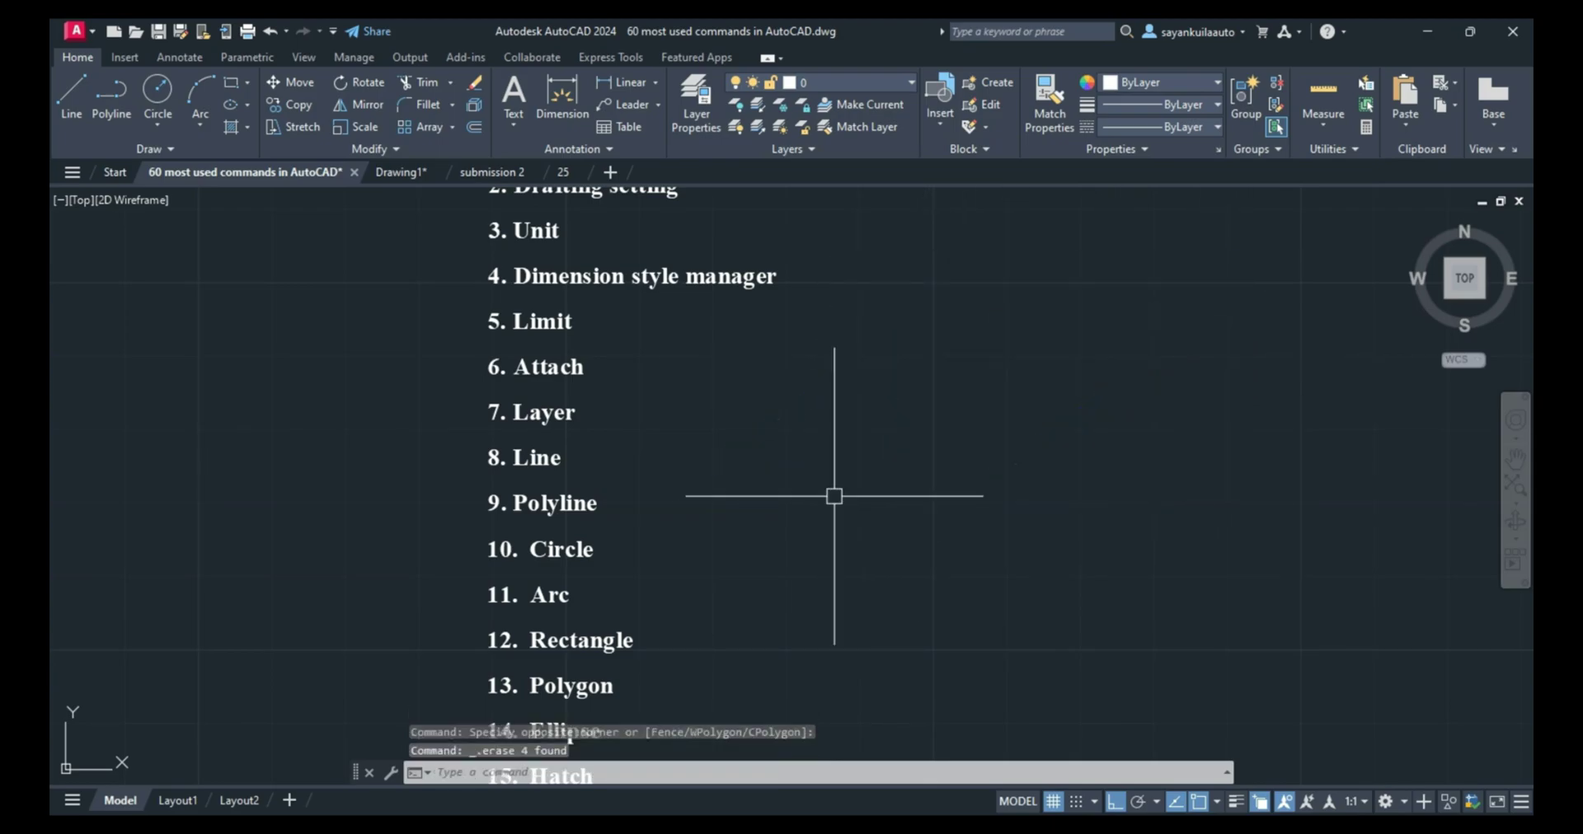
Step: Draw a circle with C, then cancel the repeated circle prompt
type("c")
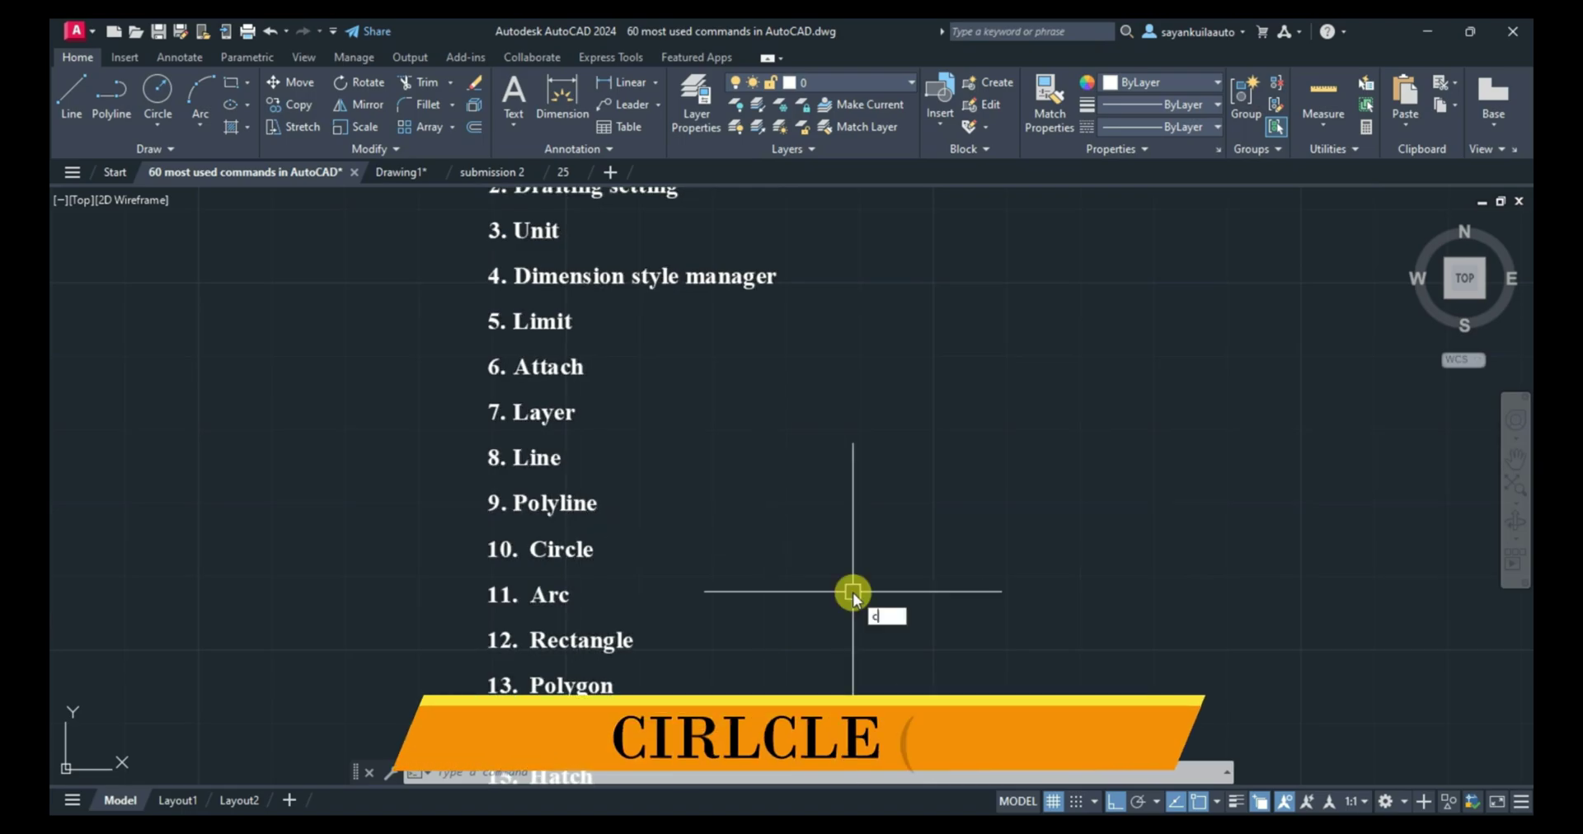
key("Return")
left_click(941, 467)
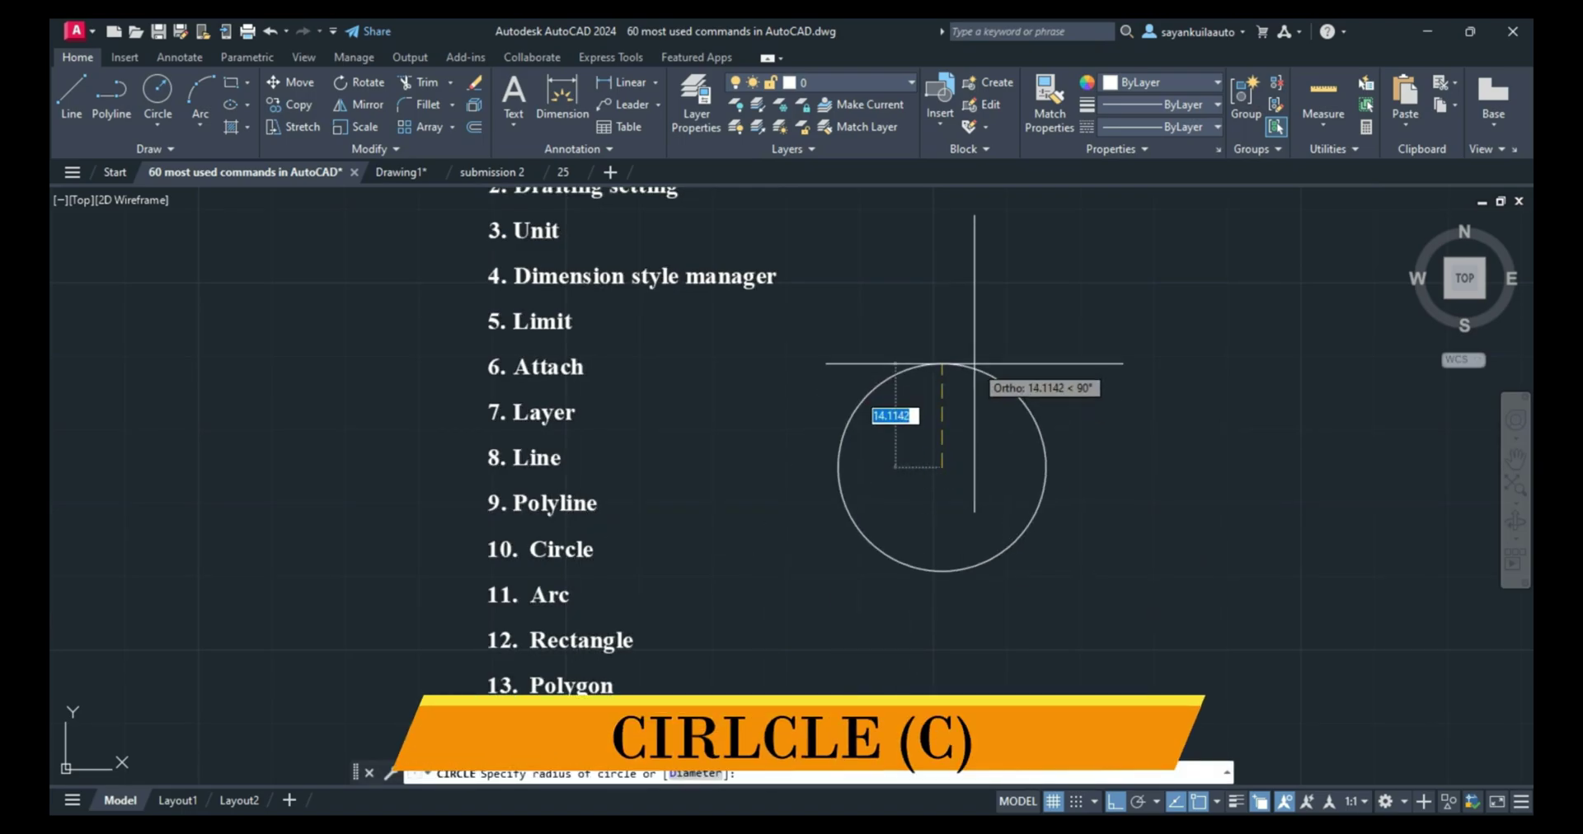
left_click(961, 367)
key("Return")
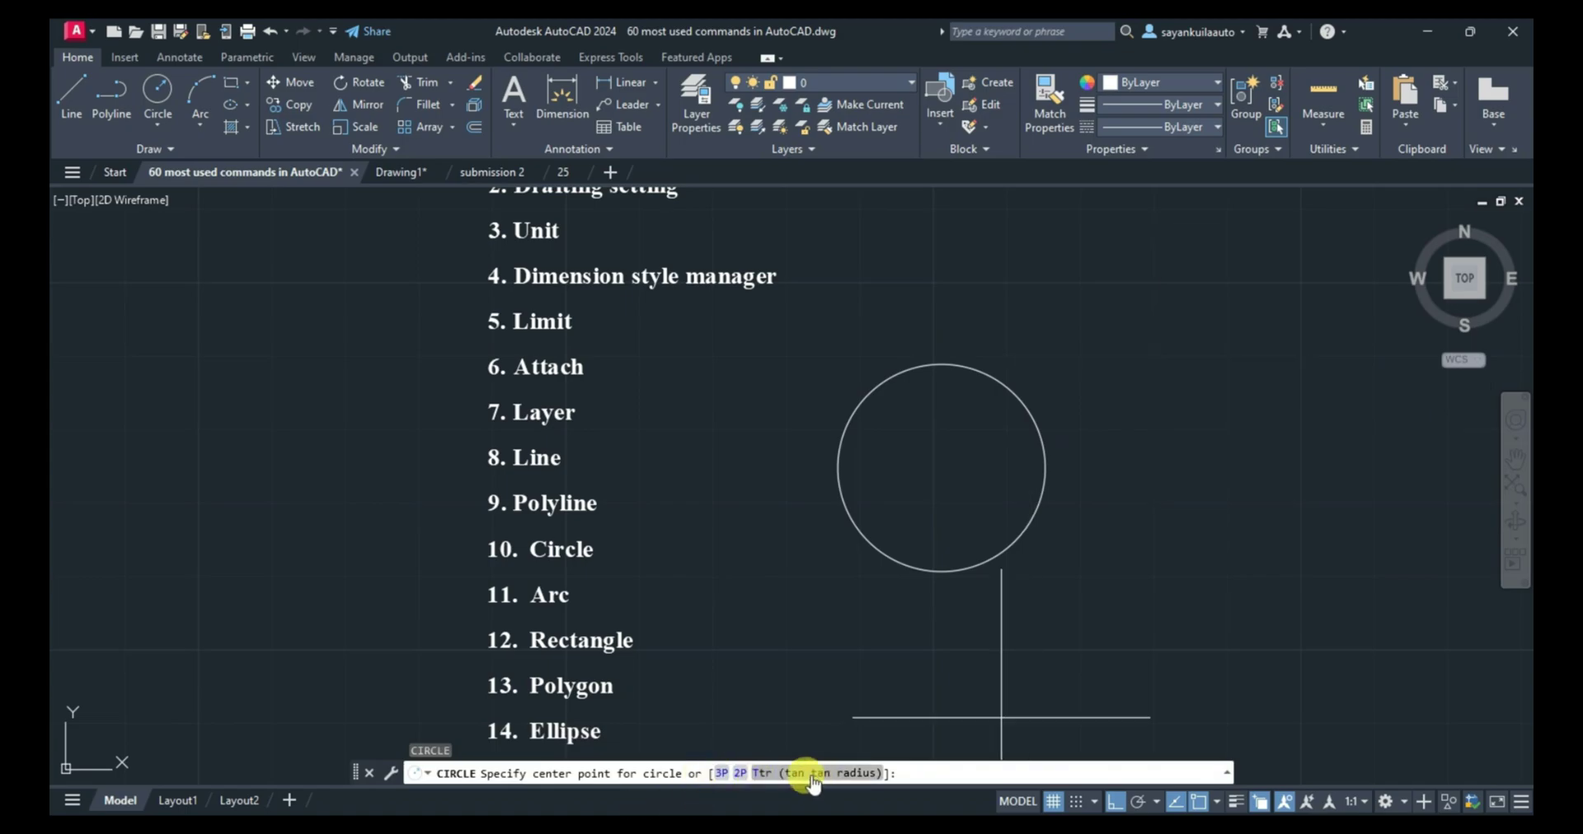
key("Escape")
scroll(911, 449, "down", 2)
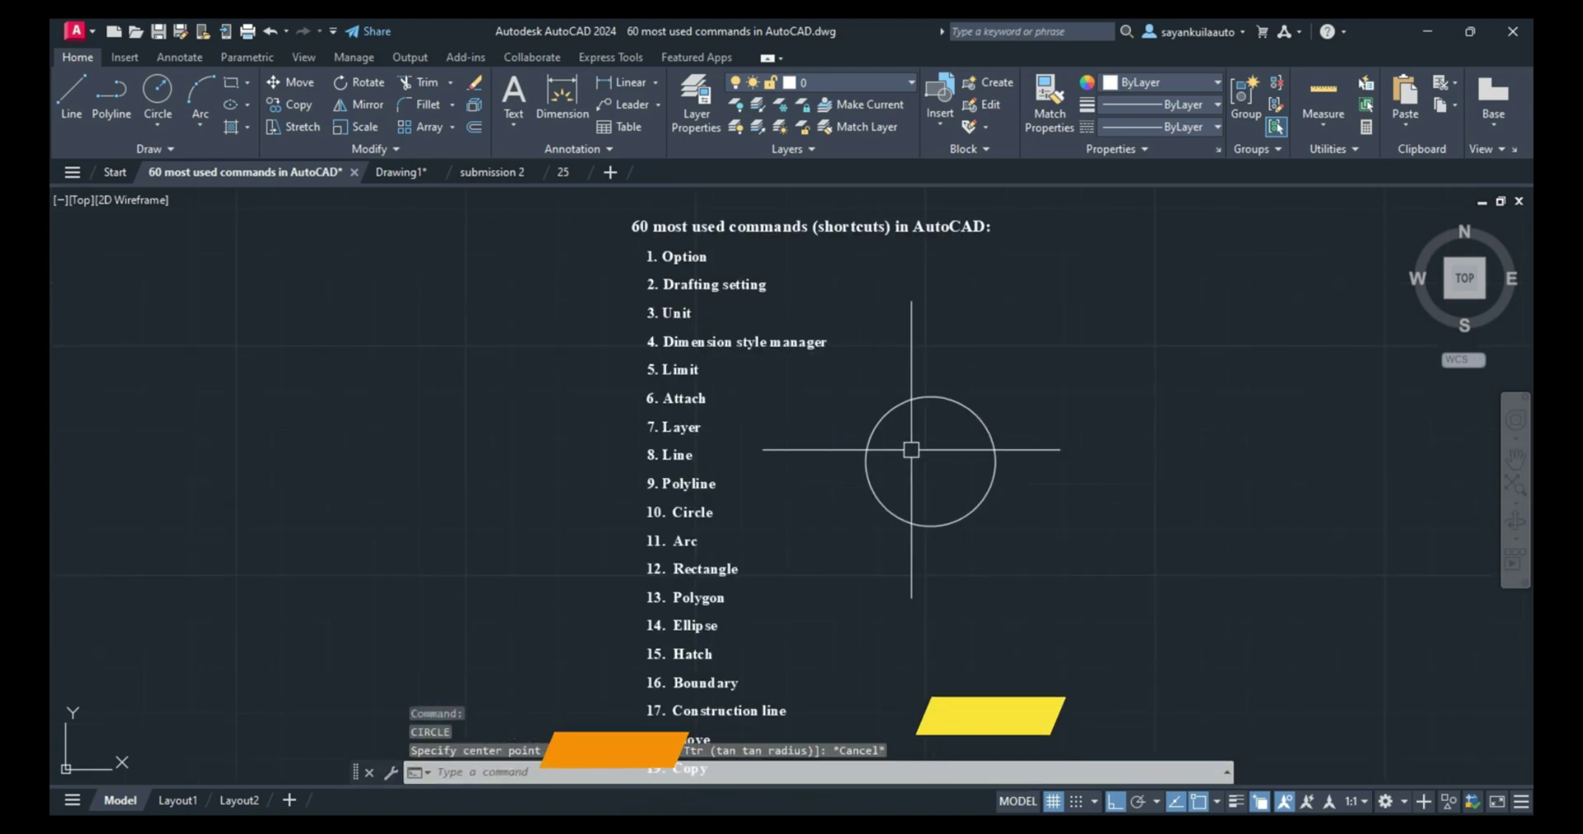
Step: Start the ARC command and cancel it
type("a")
key("Return")
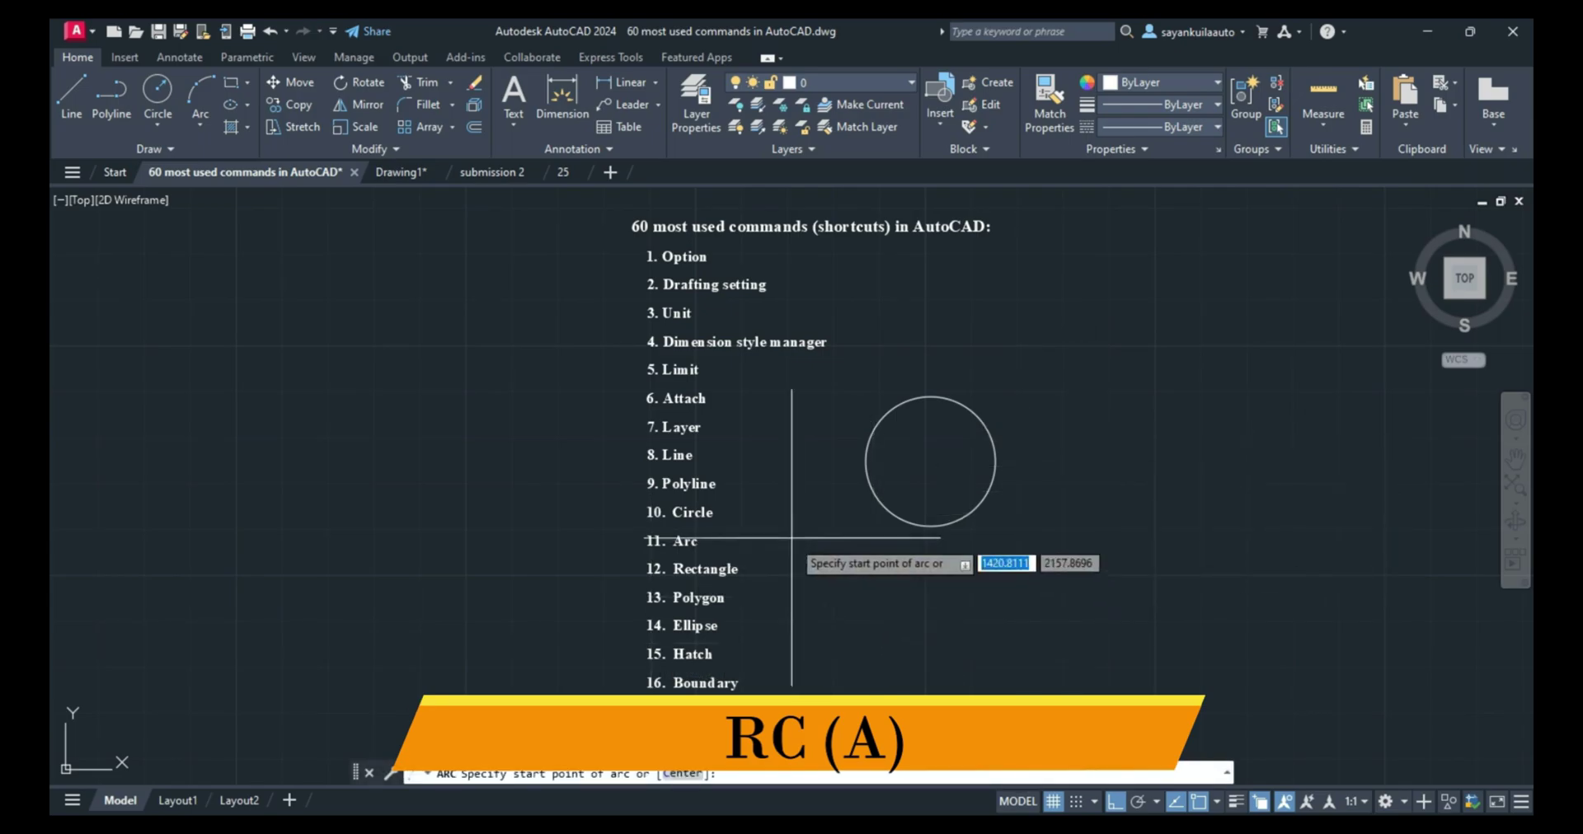
key("Escape")
scroll(725, 586, "up", 2)
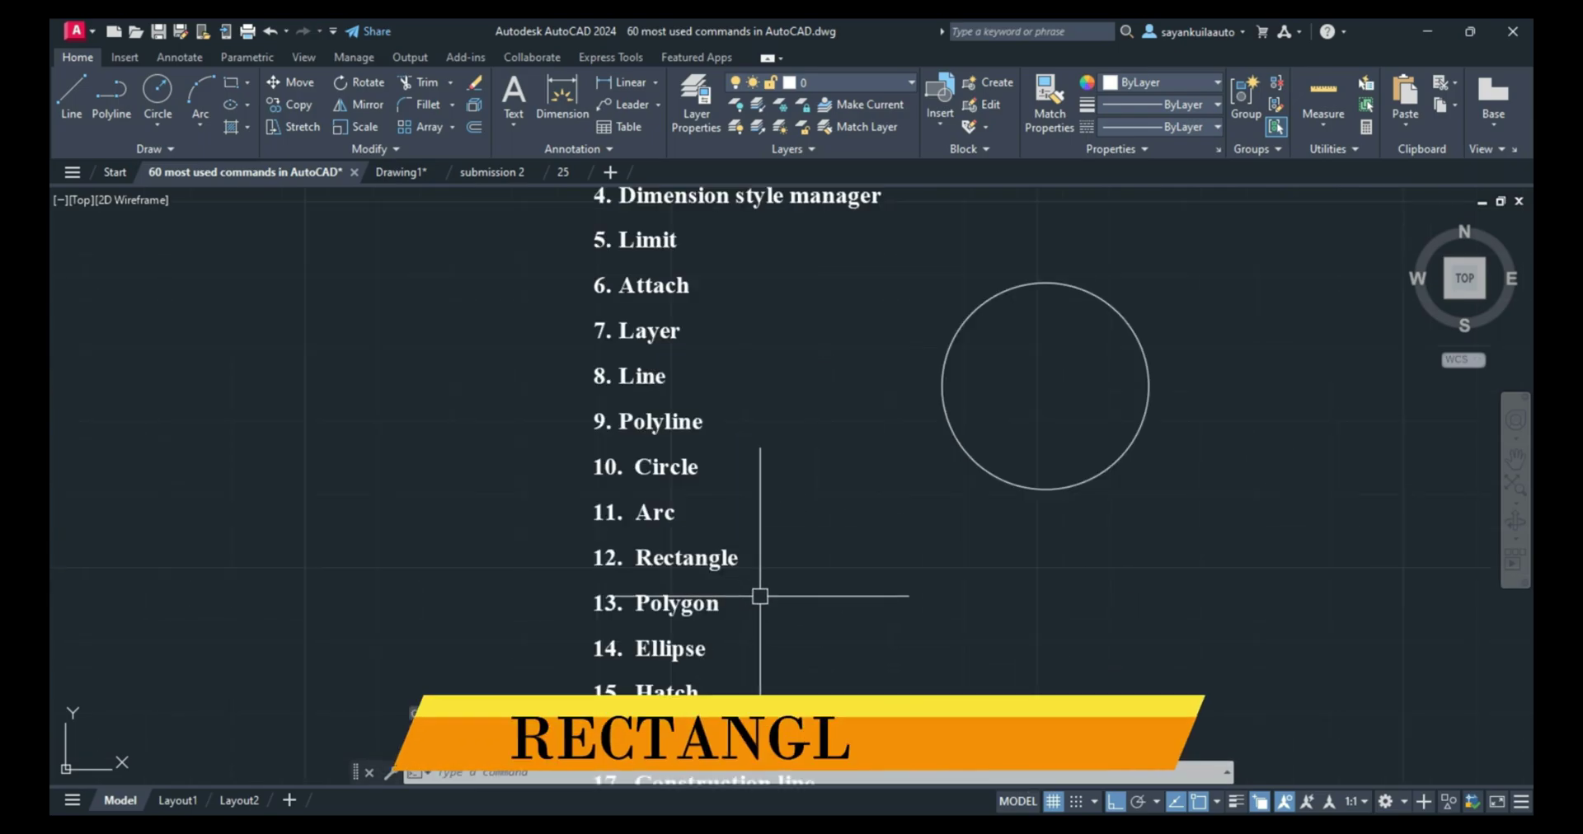
scroll(760, 596, "up", 2)
Step: Draw a rectangle with REC beside the command list
type("rec")
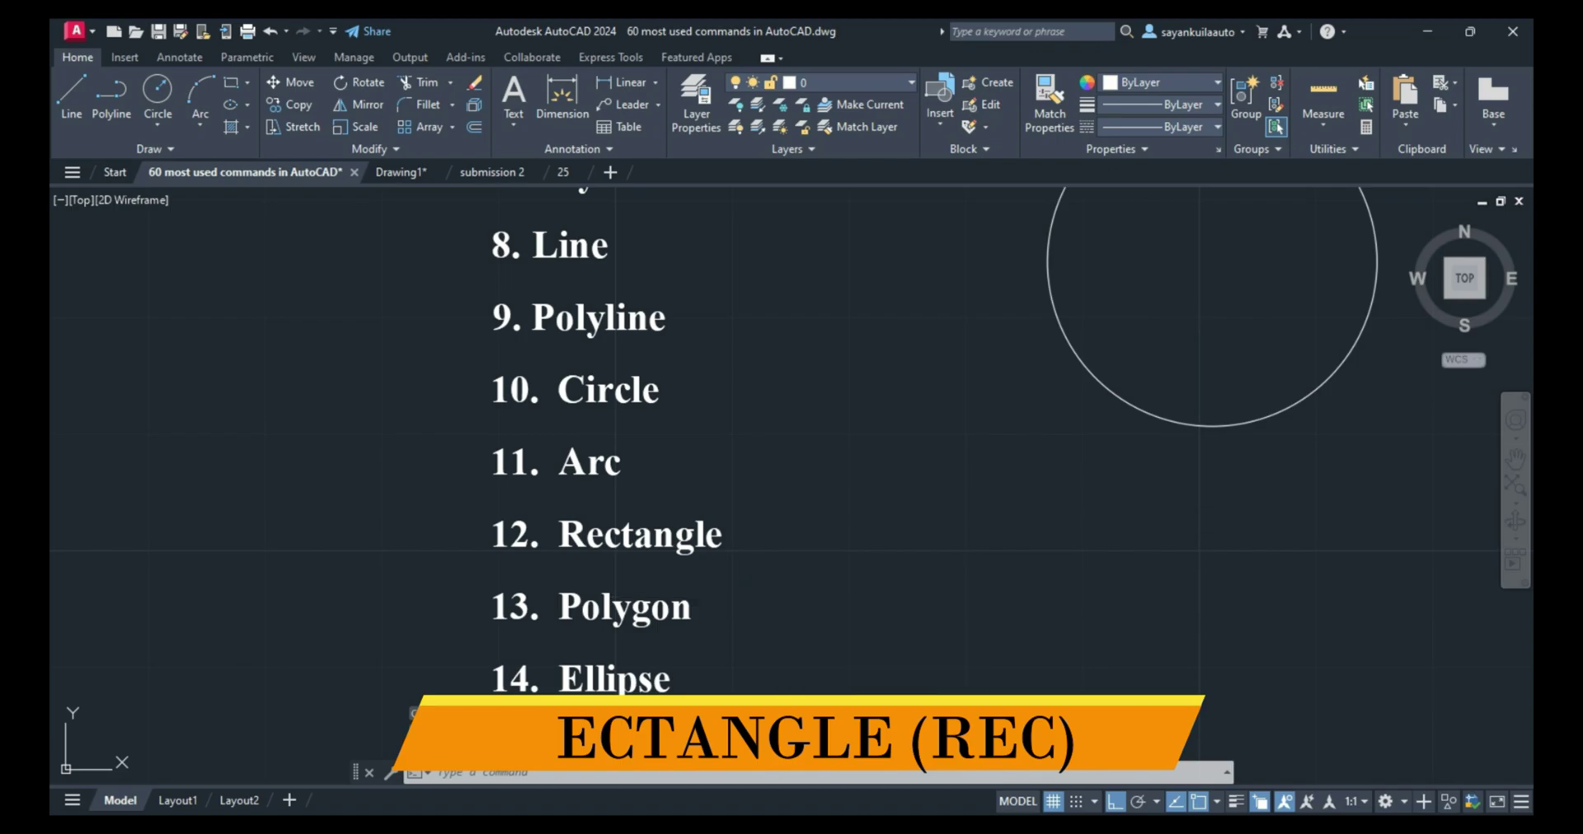
key("Return")
left_click(953, 624)
left_click(1159, 502)
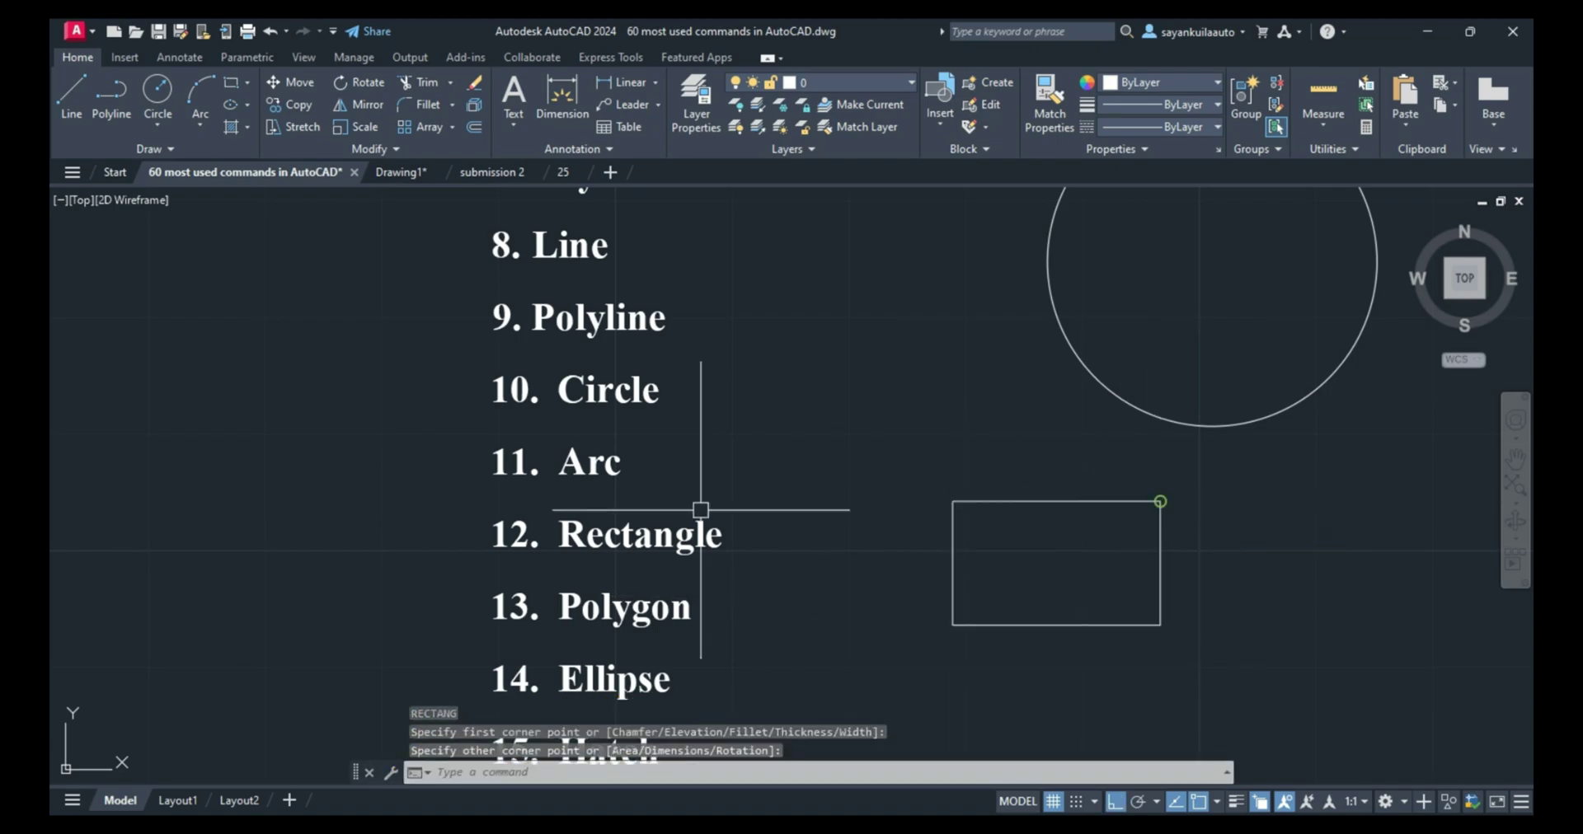
scroll(508, 445, "down", 2)
Step: Start a 6-sided polygon, pick its center, then cancel
type("POL")
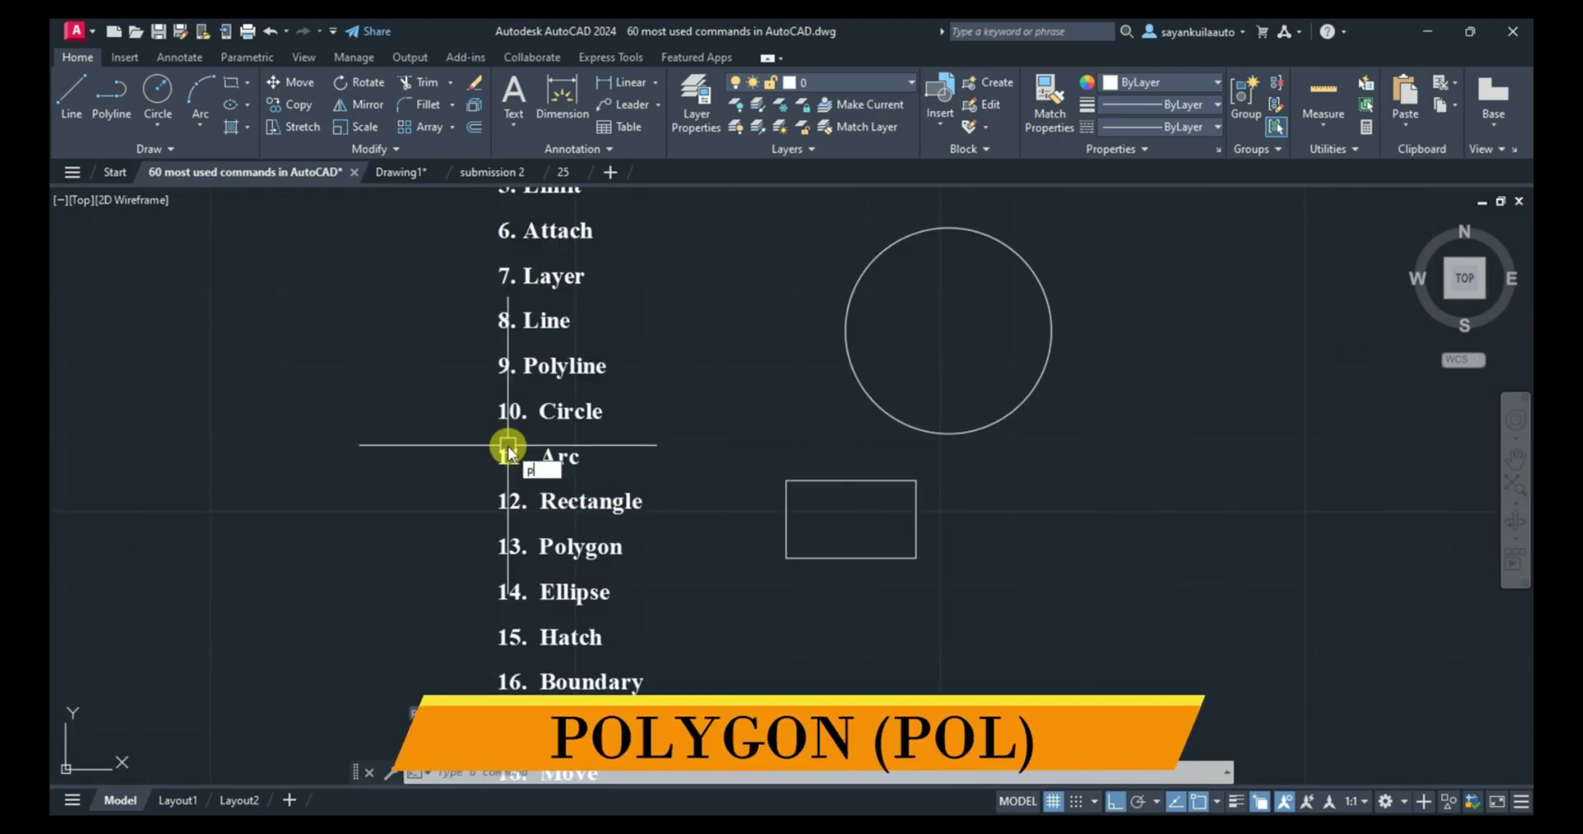
key("Return")
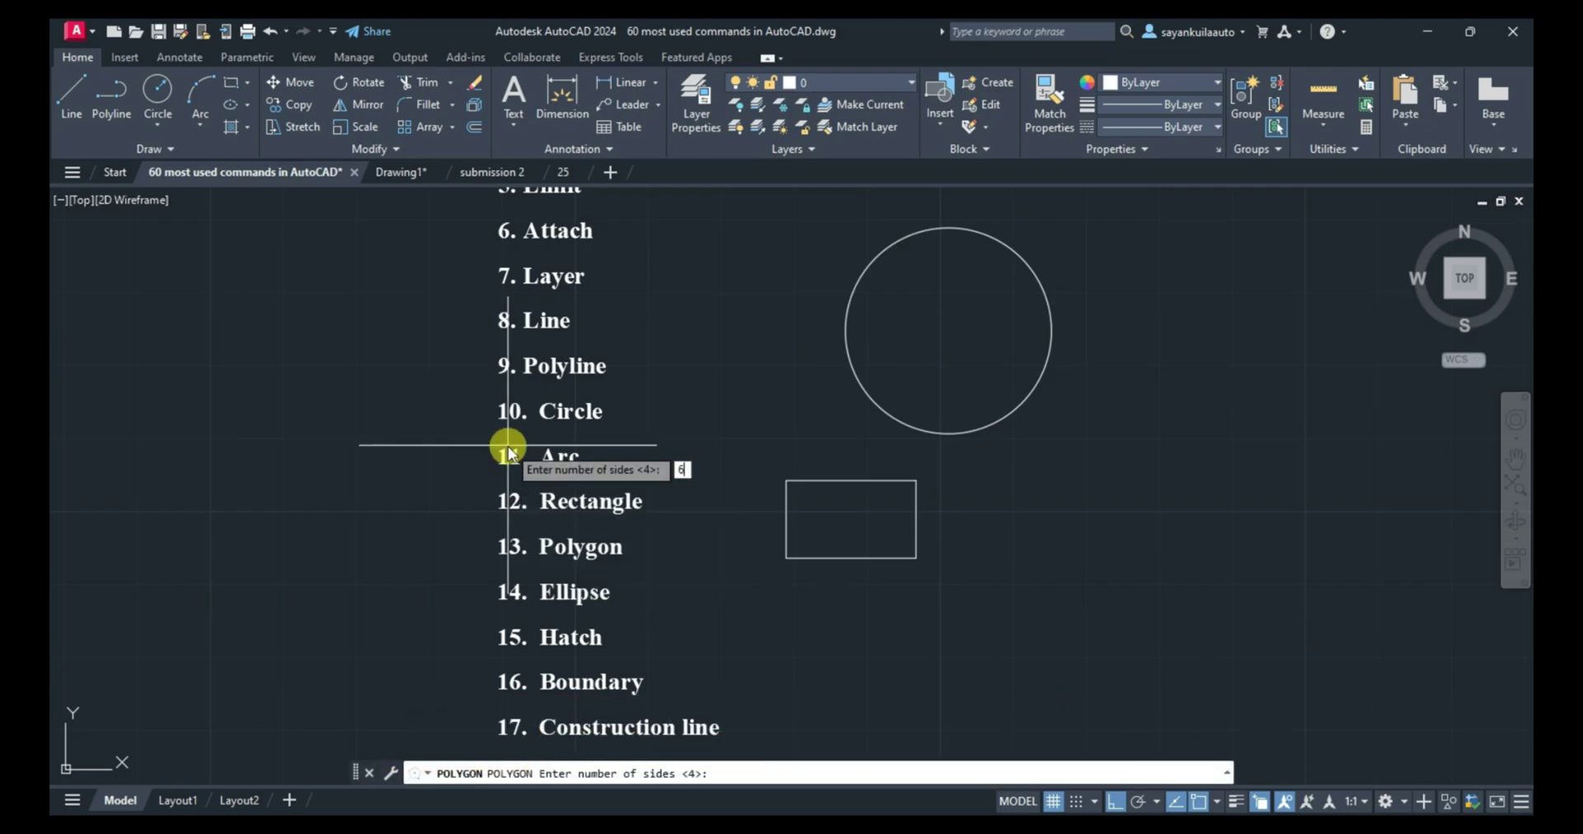
key("Return")
left_click(1166, 493)
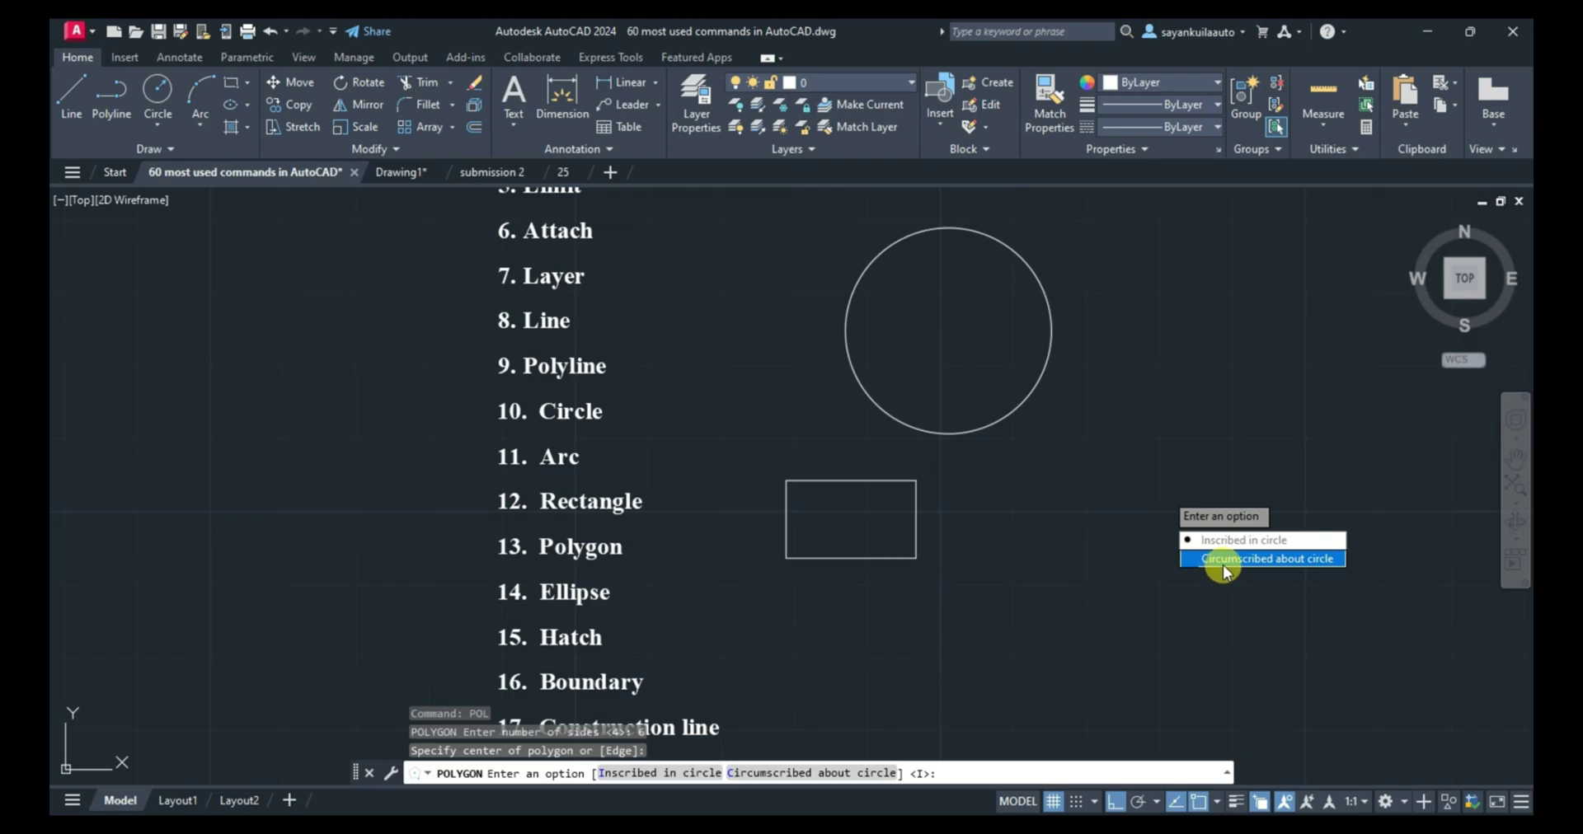
key("Escape")
Step: Crossing-select the circle and rectangle and delete them
left_click(1118, 335)
left_click(850, 530)
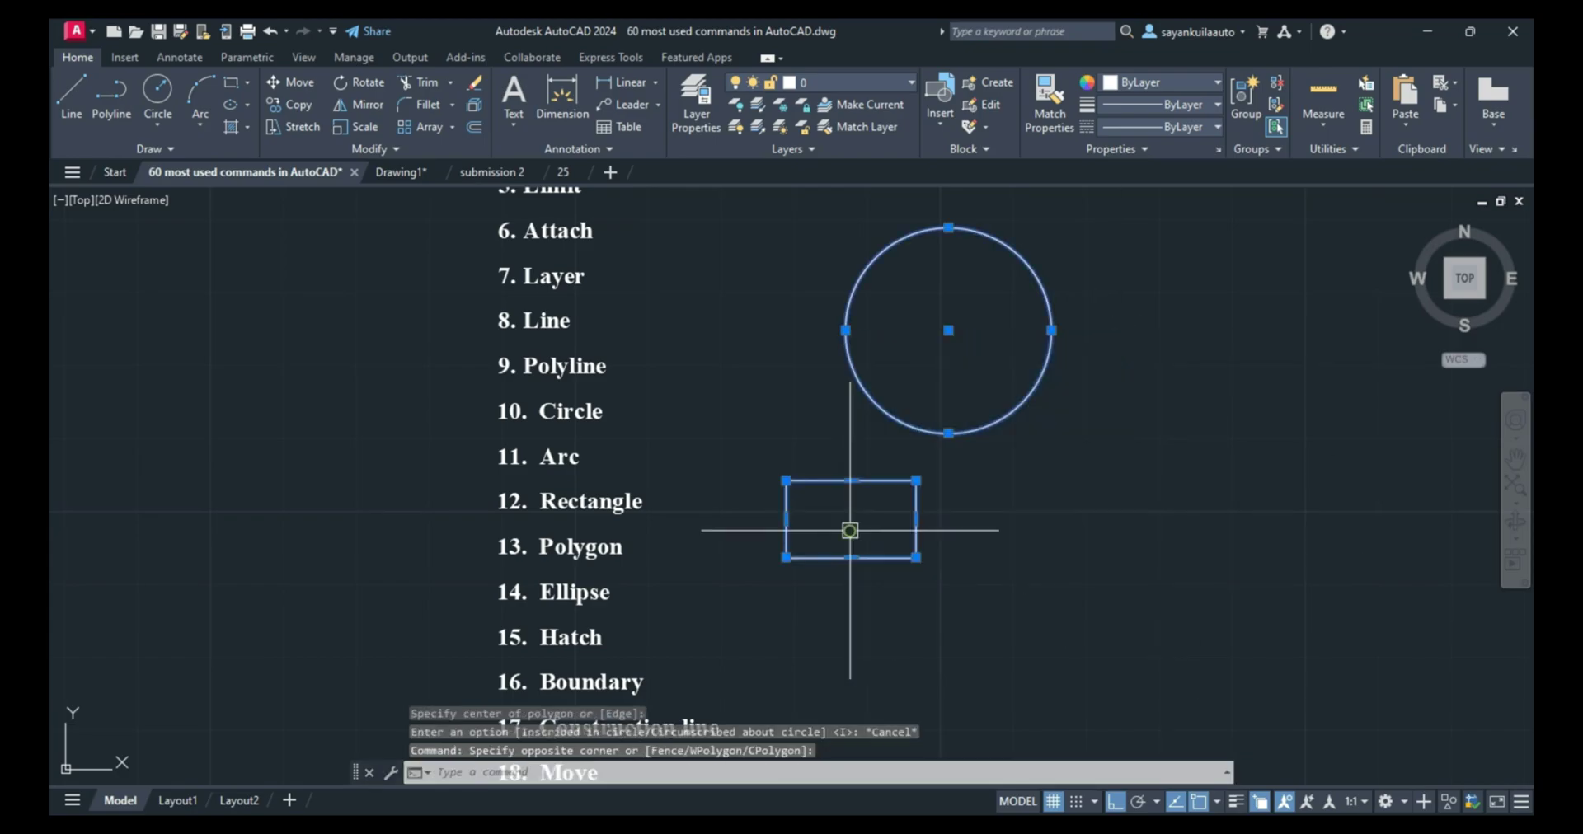
key("Delete")
Step: Draw an ellipse with EL, then select and delete it
type("el")
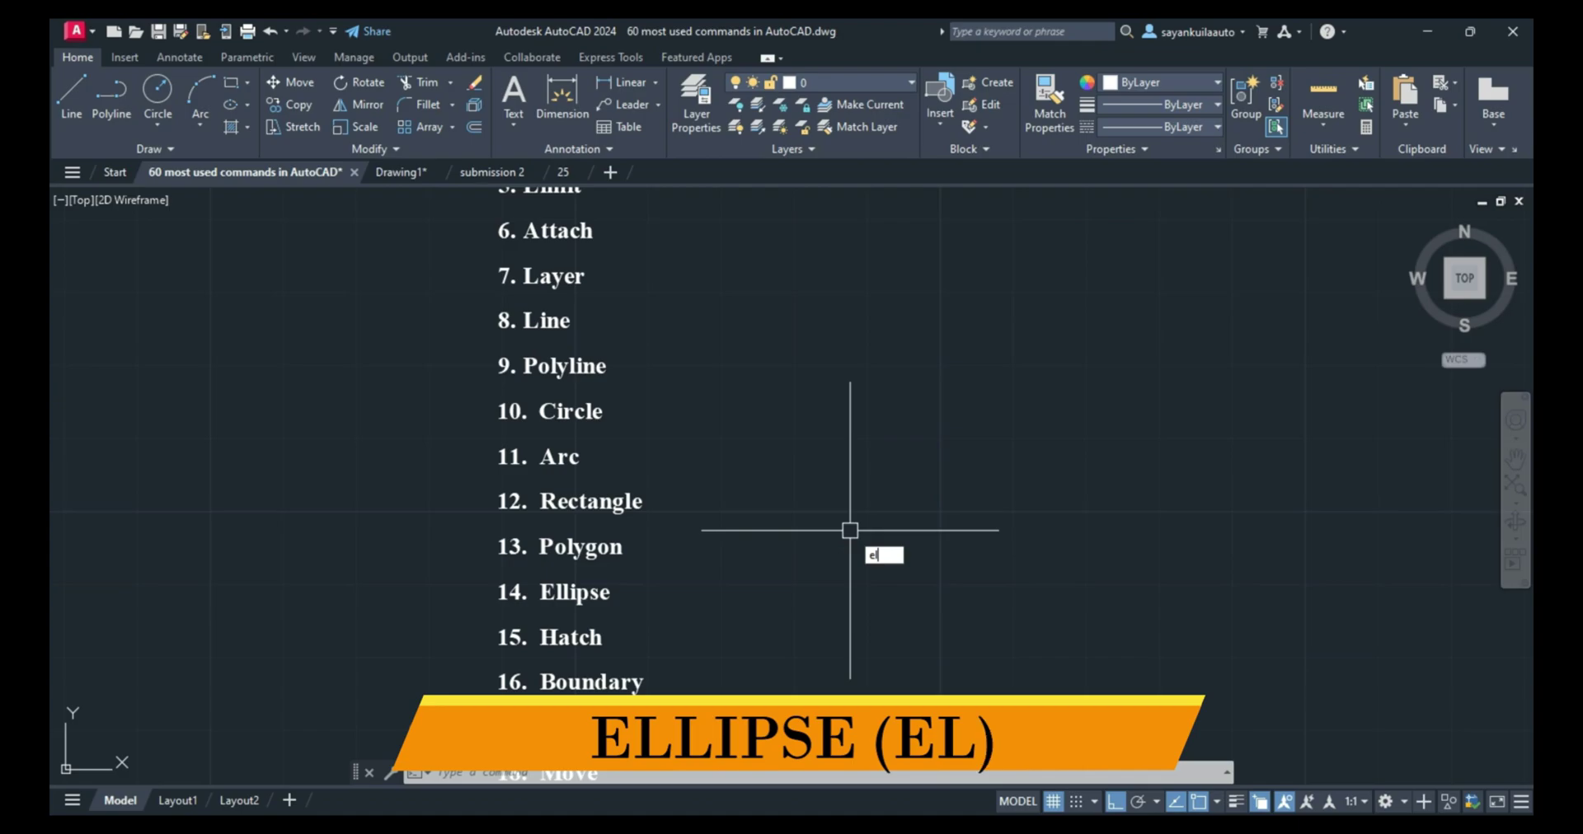
key("Return")
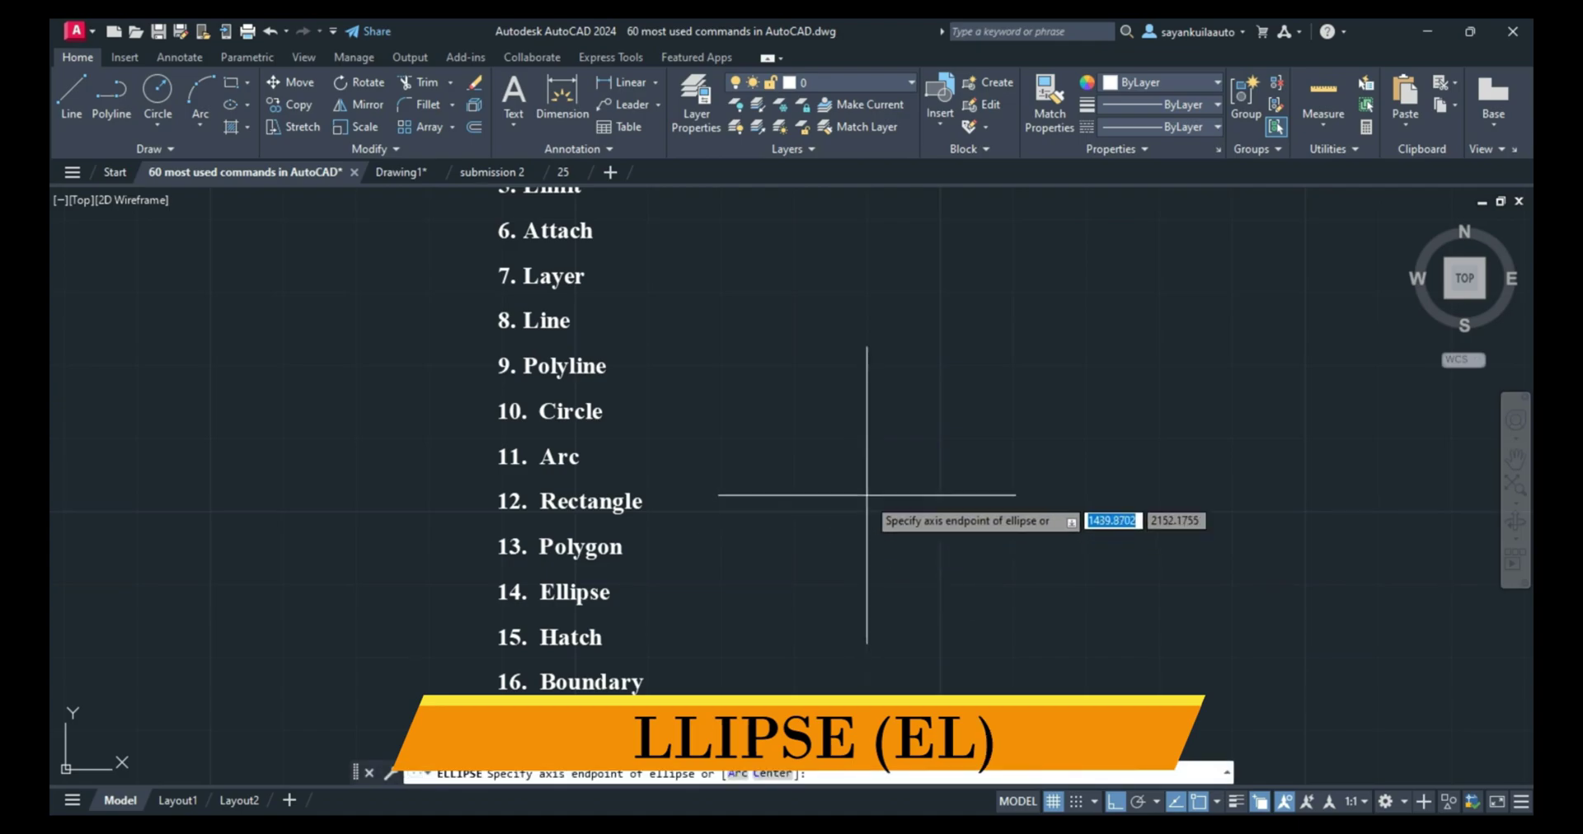
left_click(927, 441)
left_click(1074, 441)
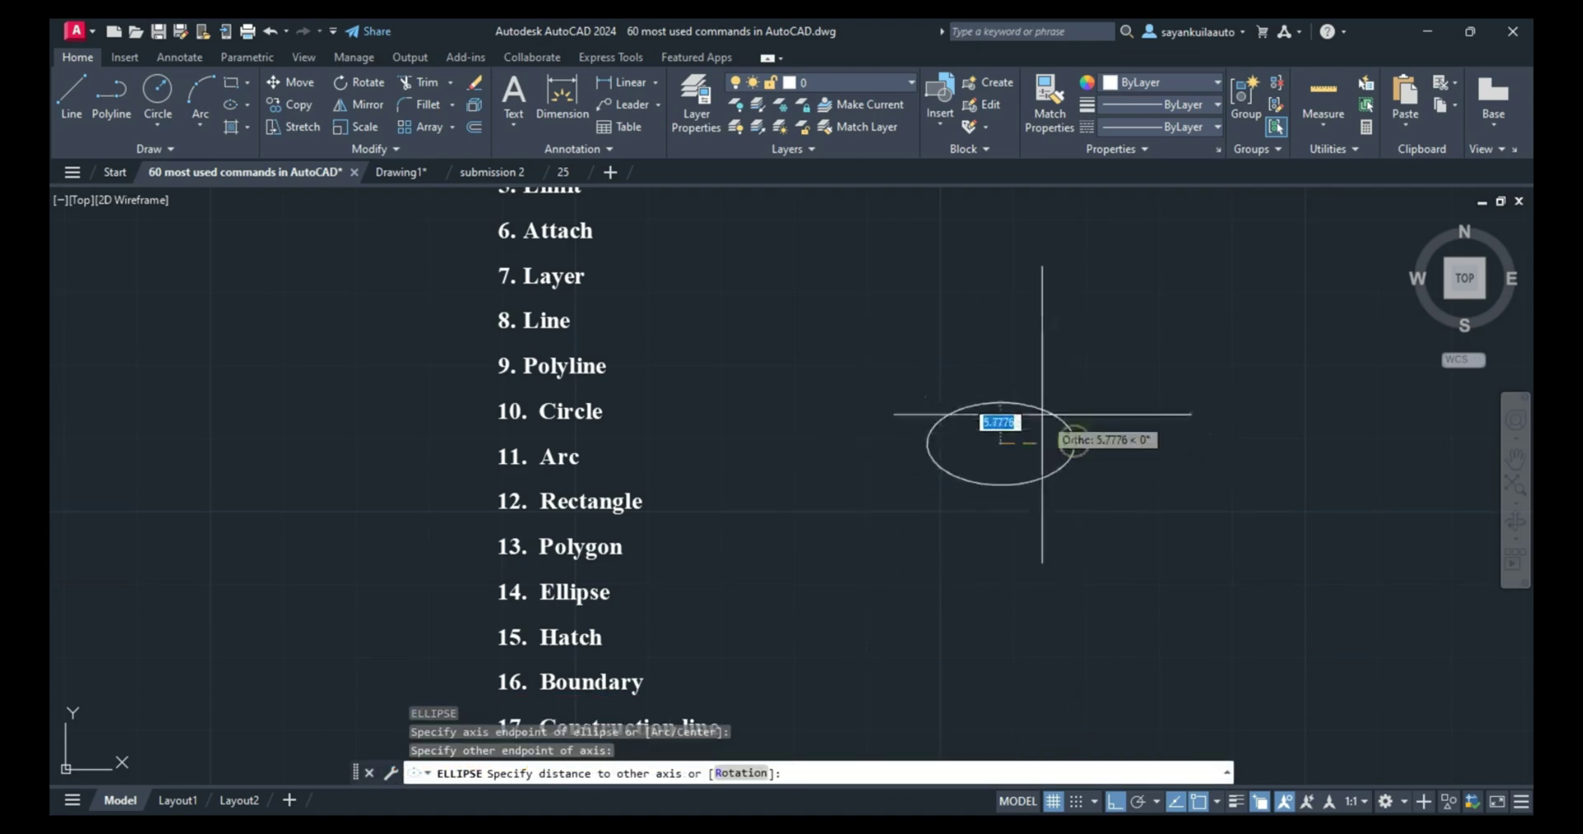
left_click(1011, 407)
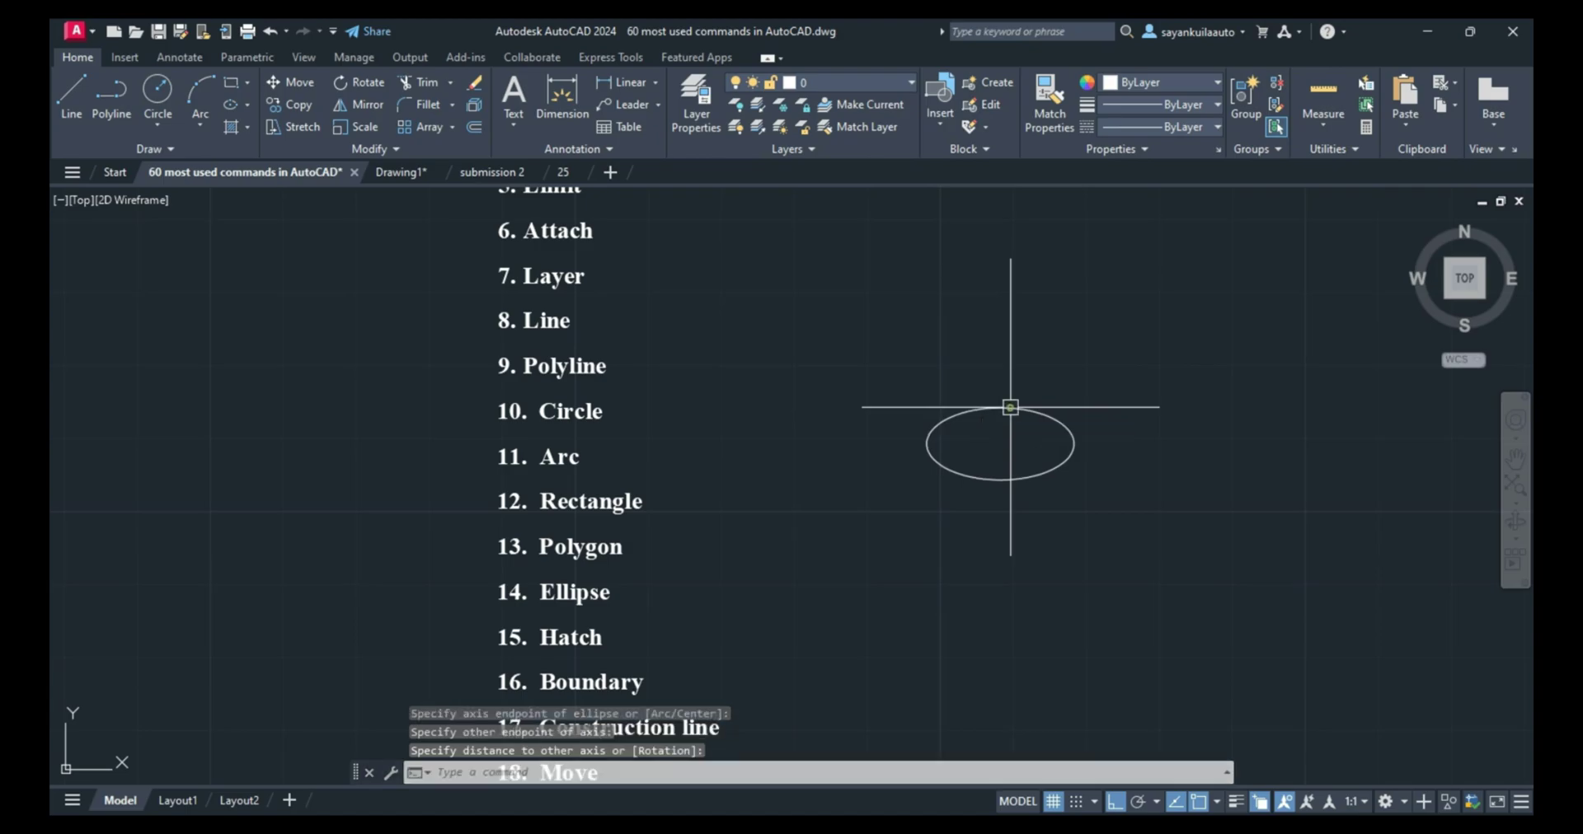
left_click(1120, 371)
left_click(962, 445)
key("Delete")
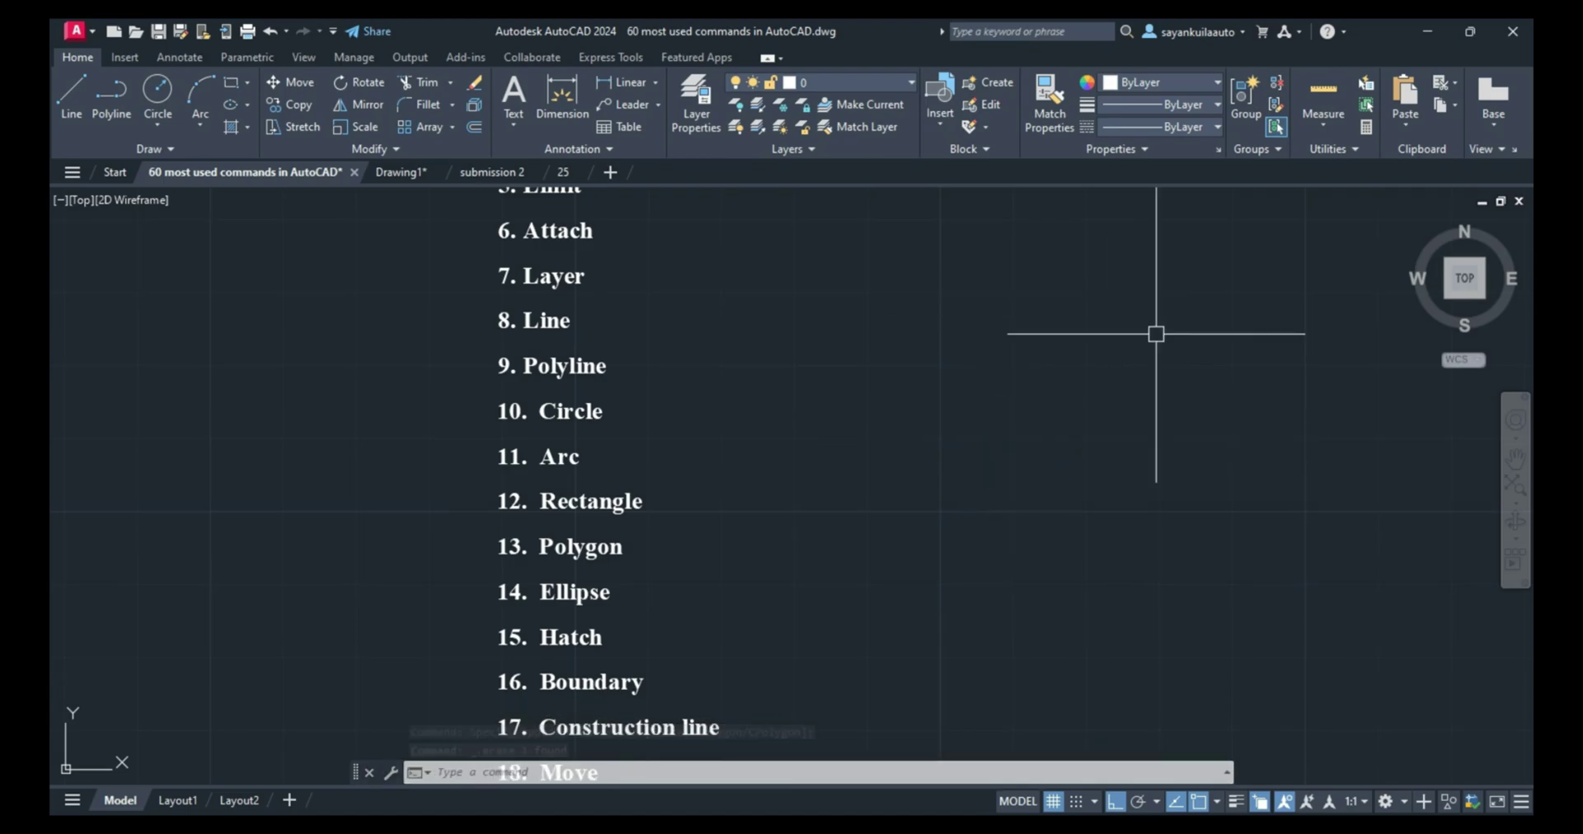
Step: Draw a circle from the ribbon and fill it with a hatch at scale 0.5
left_click(159, 96)
left_click(1085, 425)
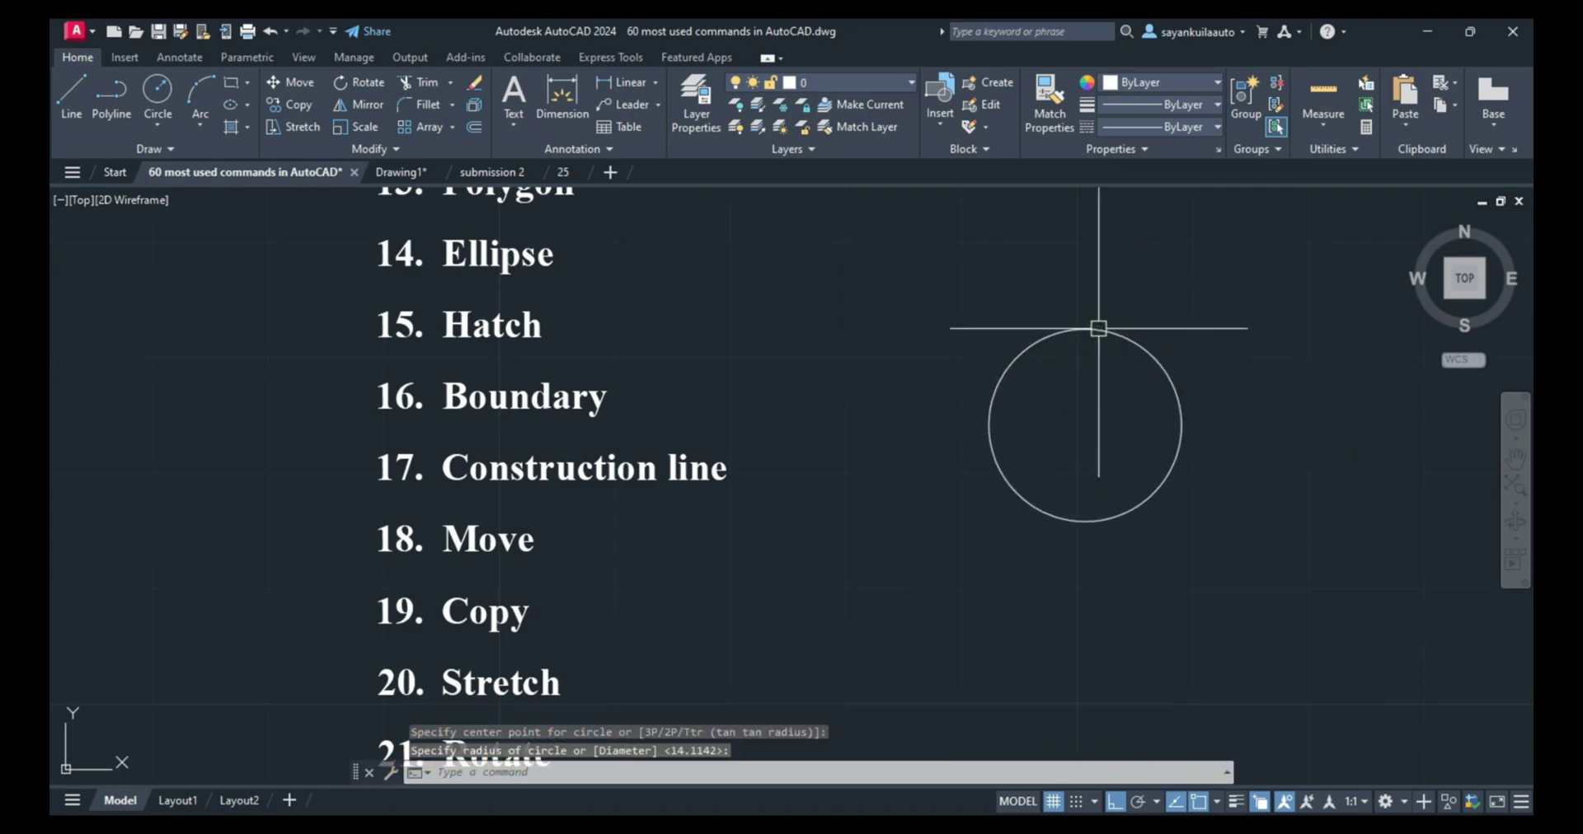
key("Return")
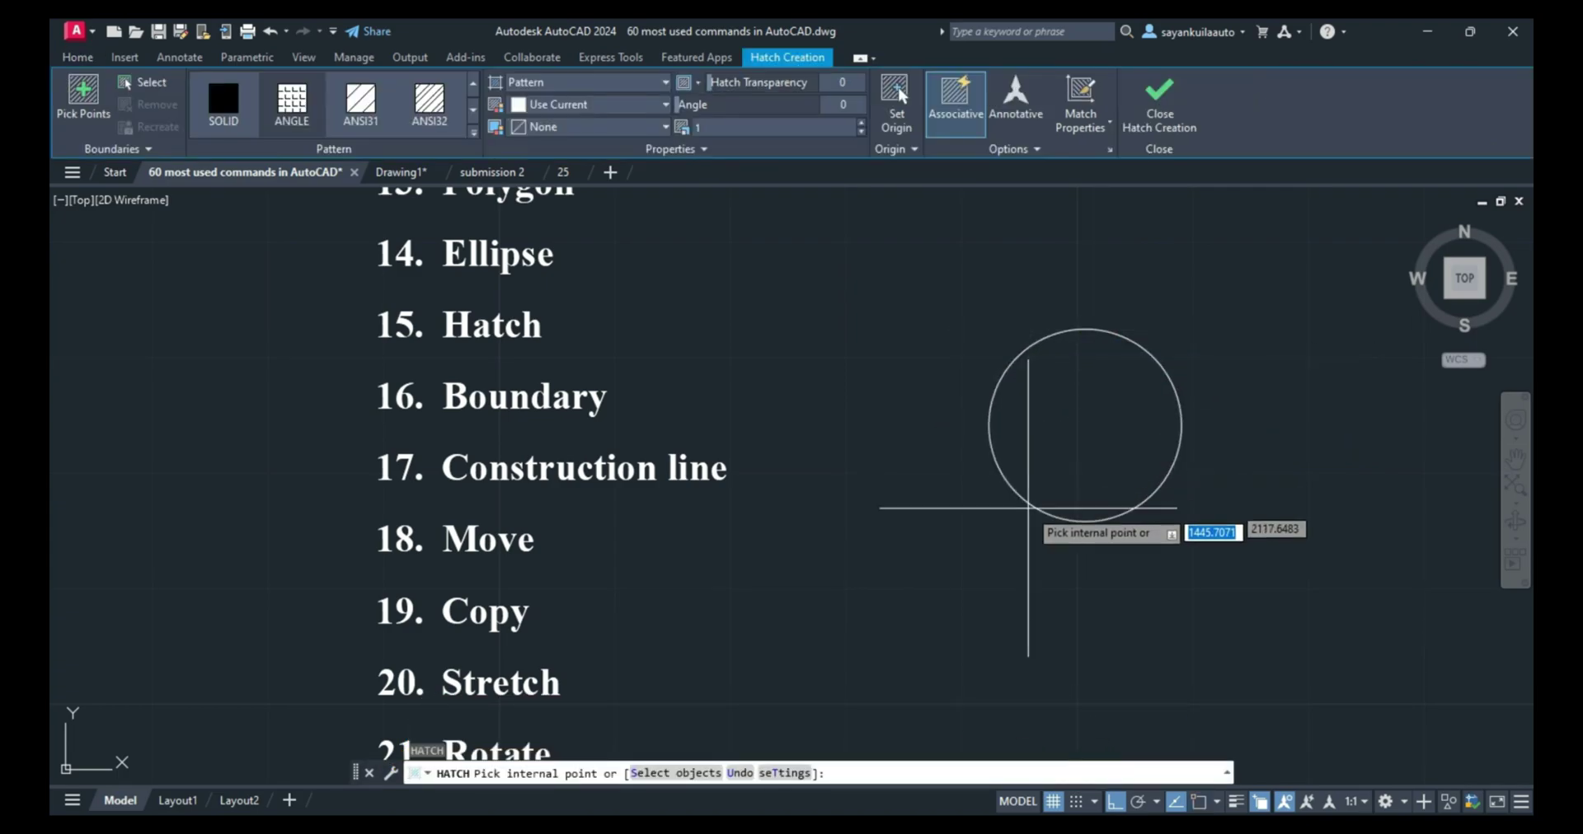
left_click(686, 125)
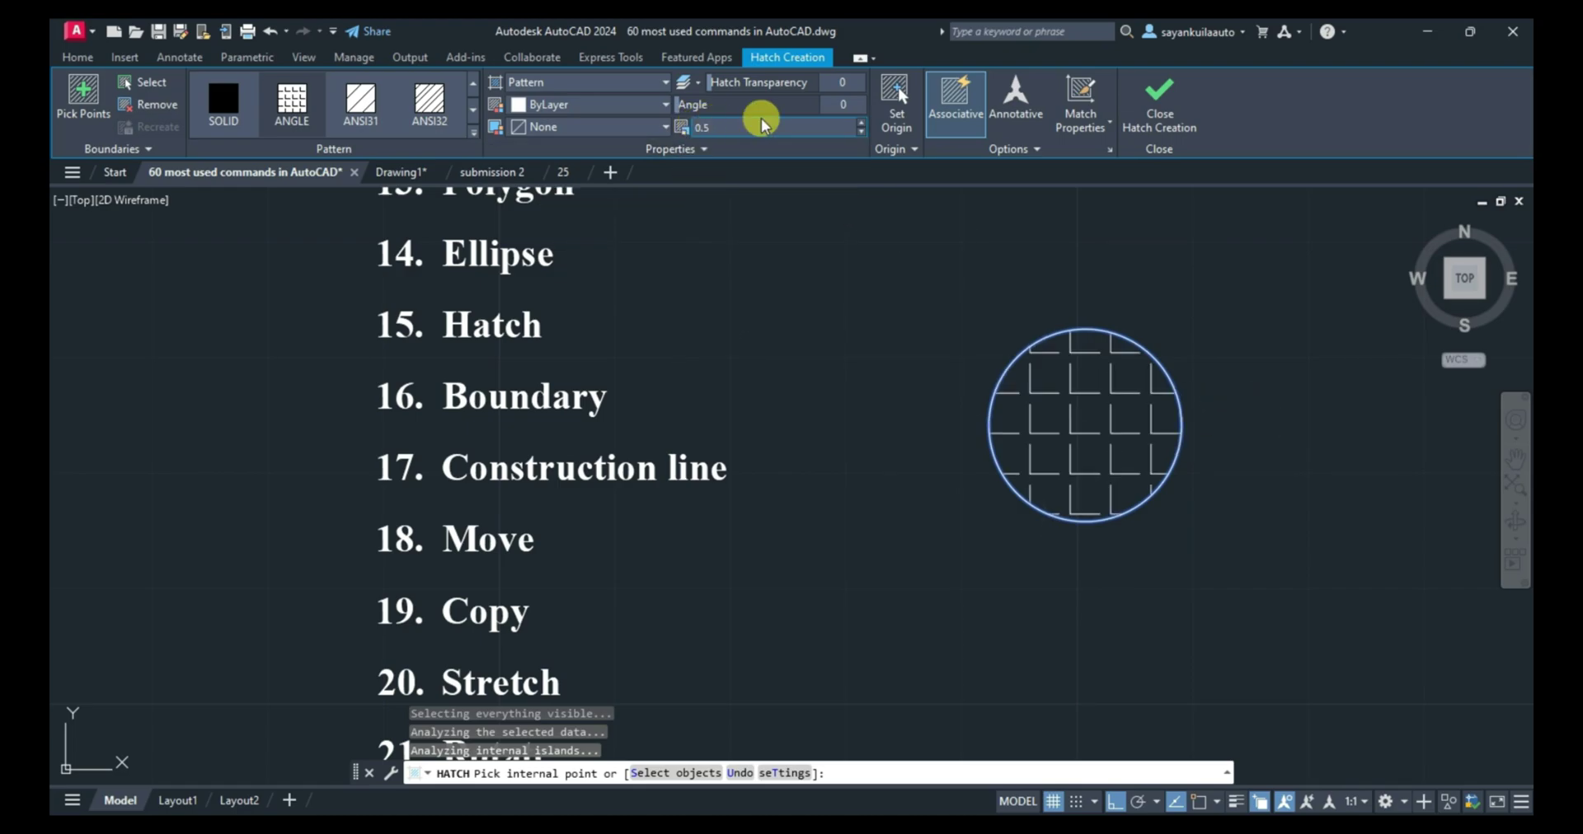
left_click(1148, 130)
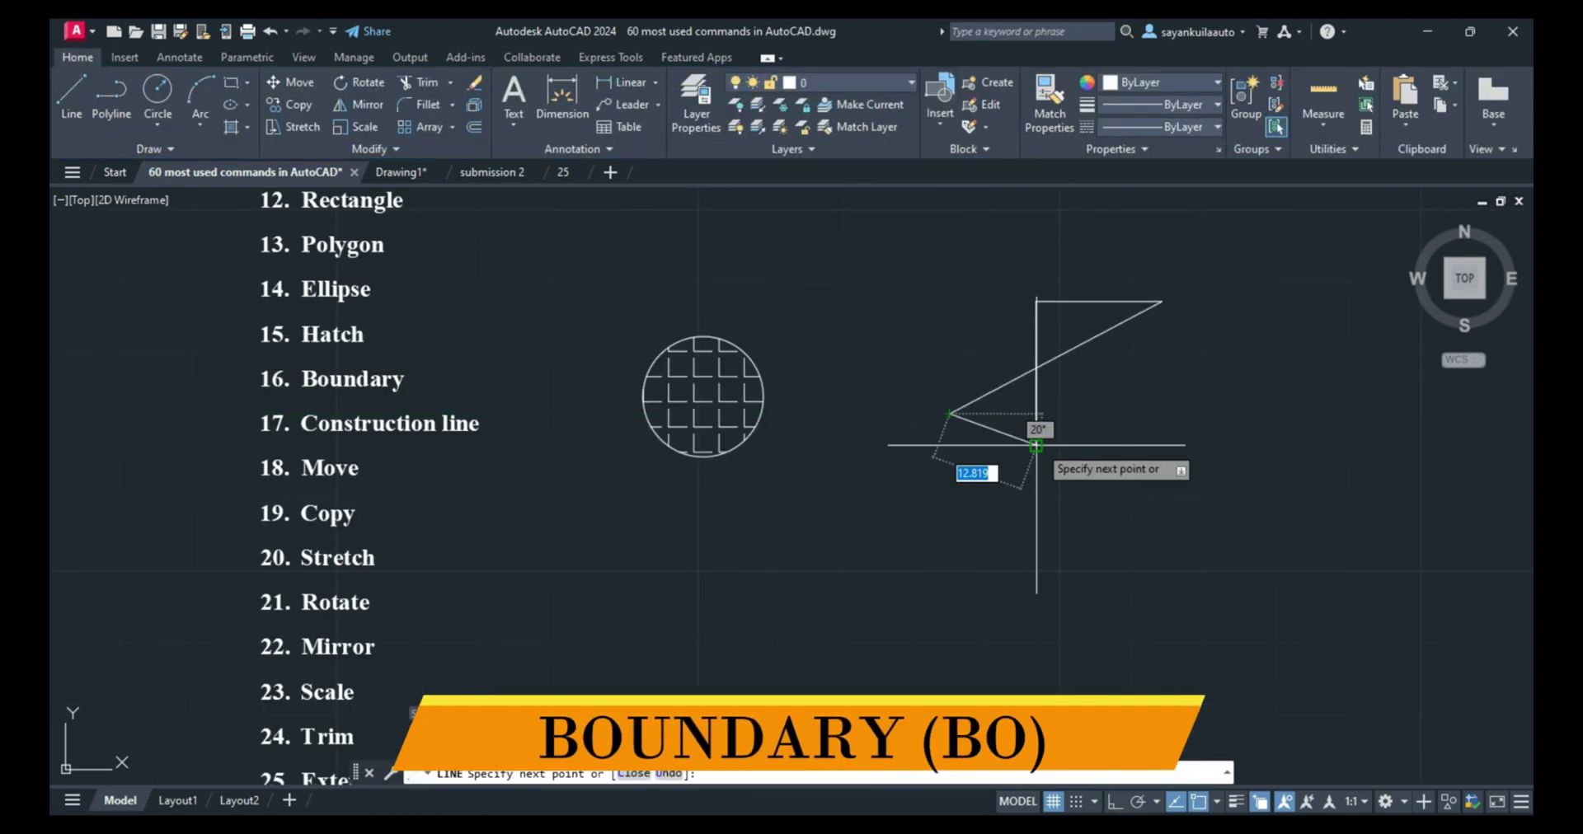
Step: Close the triangle line and create two boundary polylines from its regions
left_click(1036, 445)
key("Return")
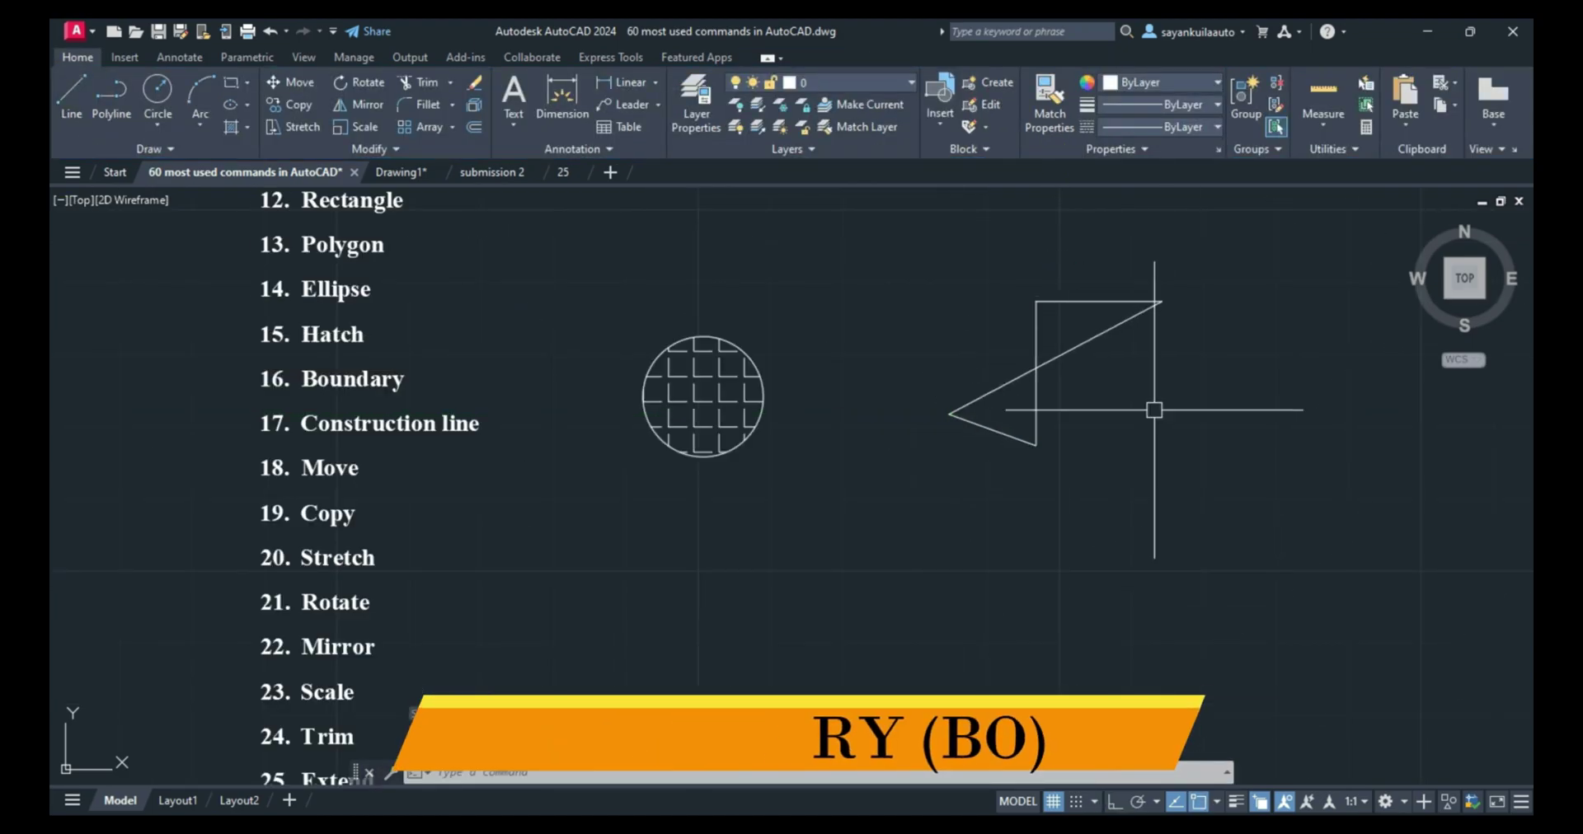
type("bo")
key("Return")
left_click(681, 274)
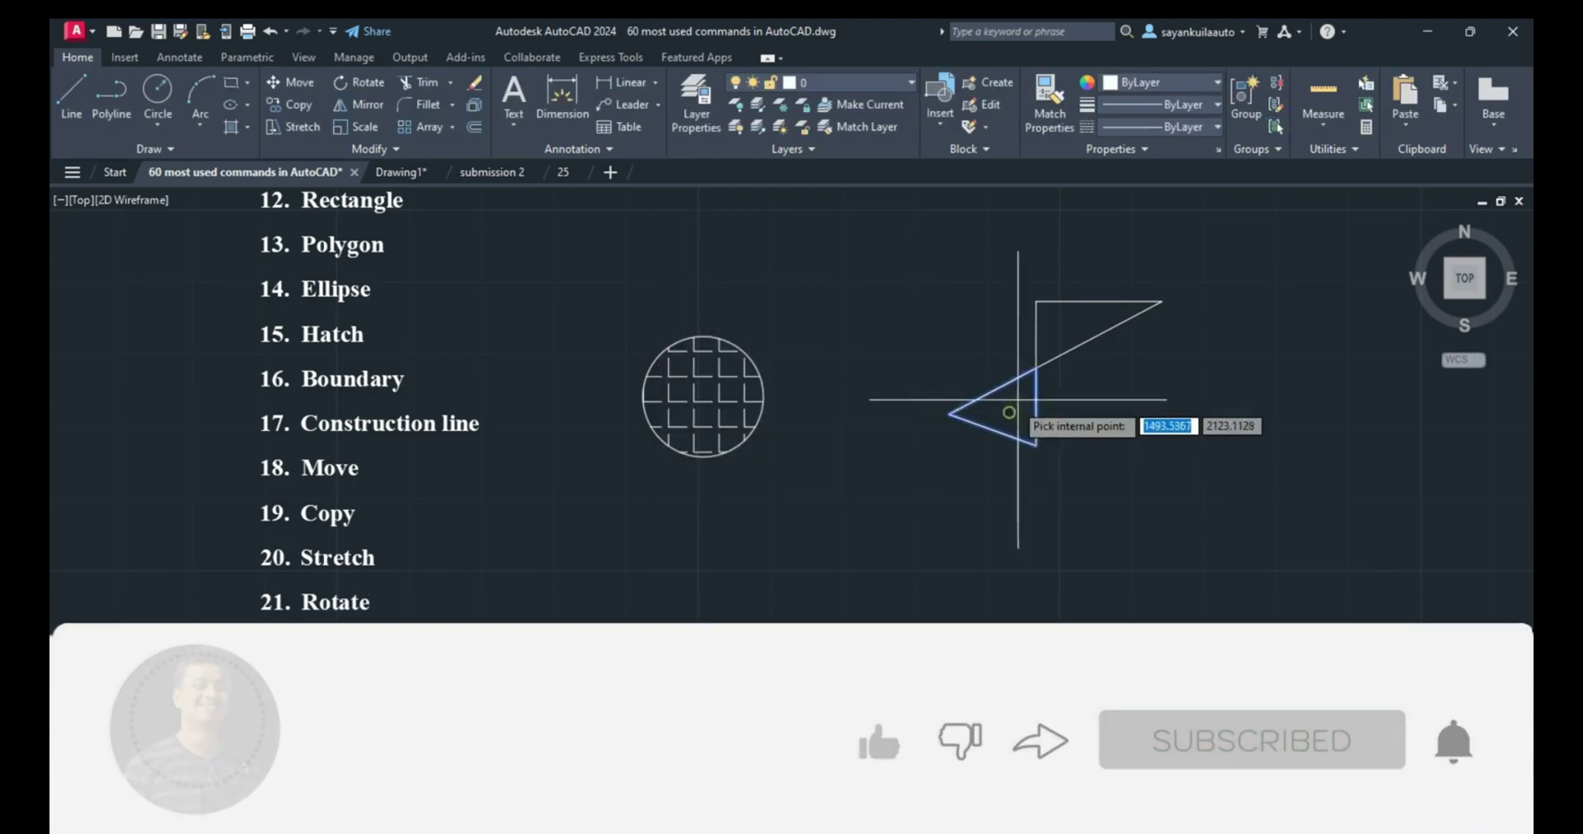
left_click(1010, 417)
left_click(1061, 337)
key("Return")
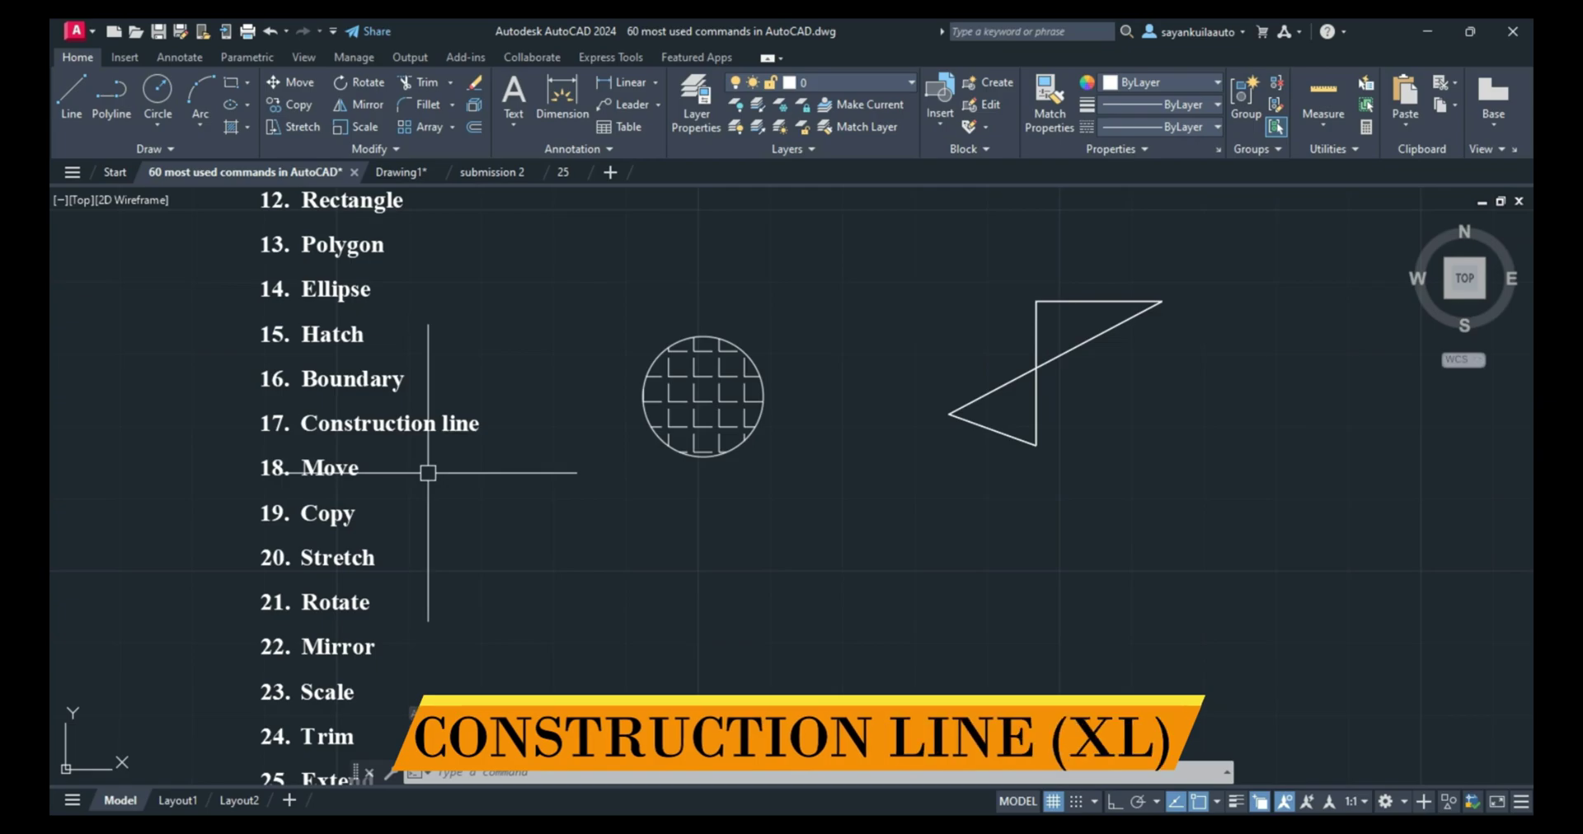
Step: Place horizontal and vertical construction lines with Ortho on
type("l")
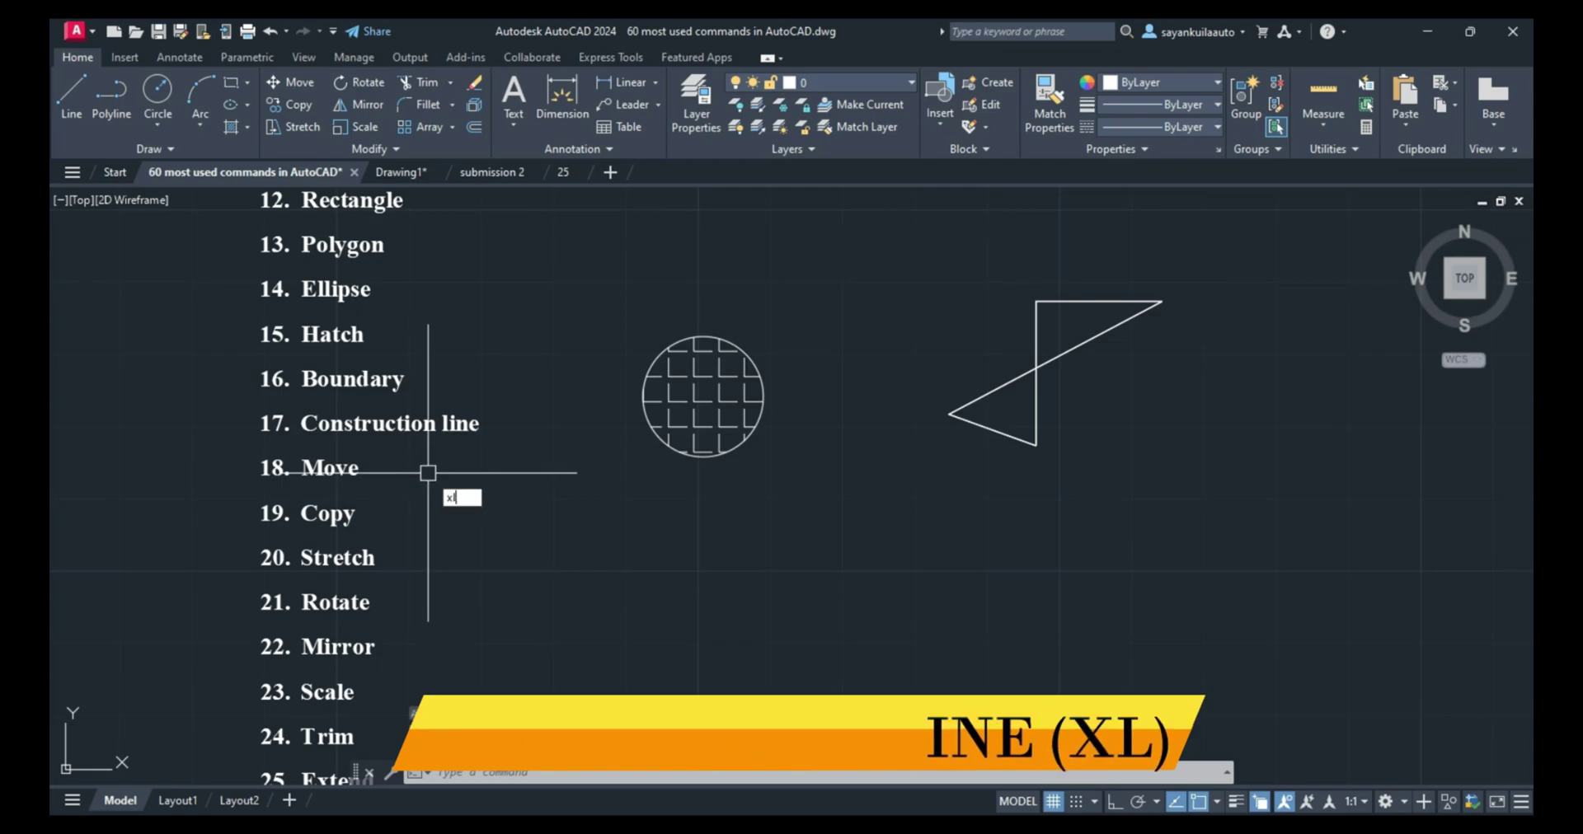
key("Return")
left_click(926, 565)
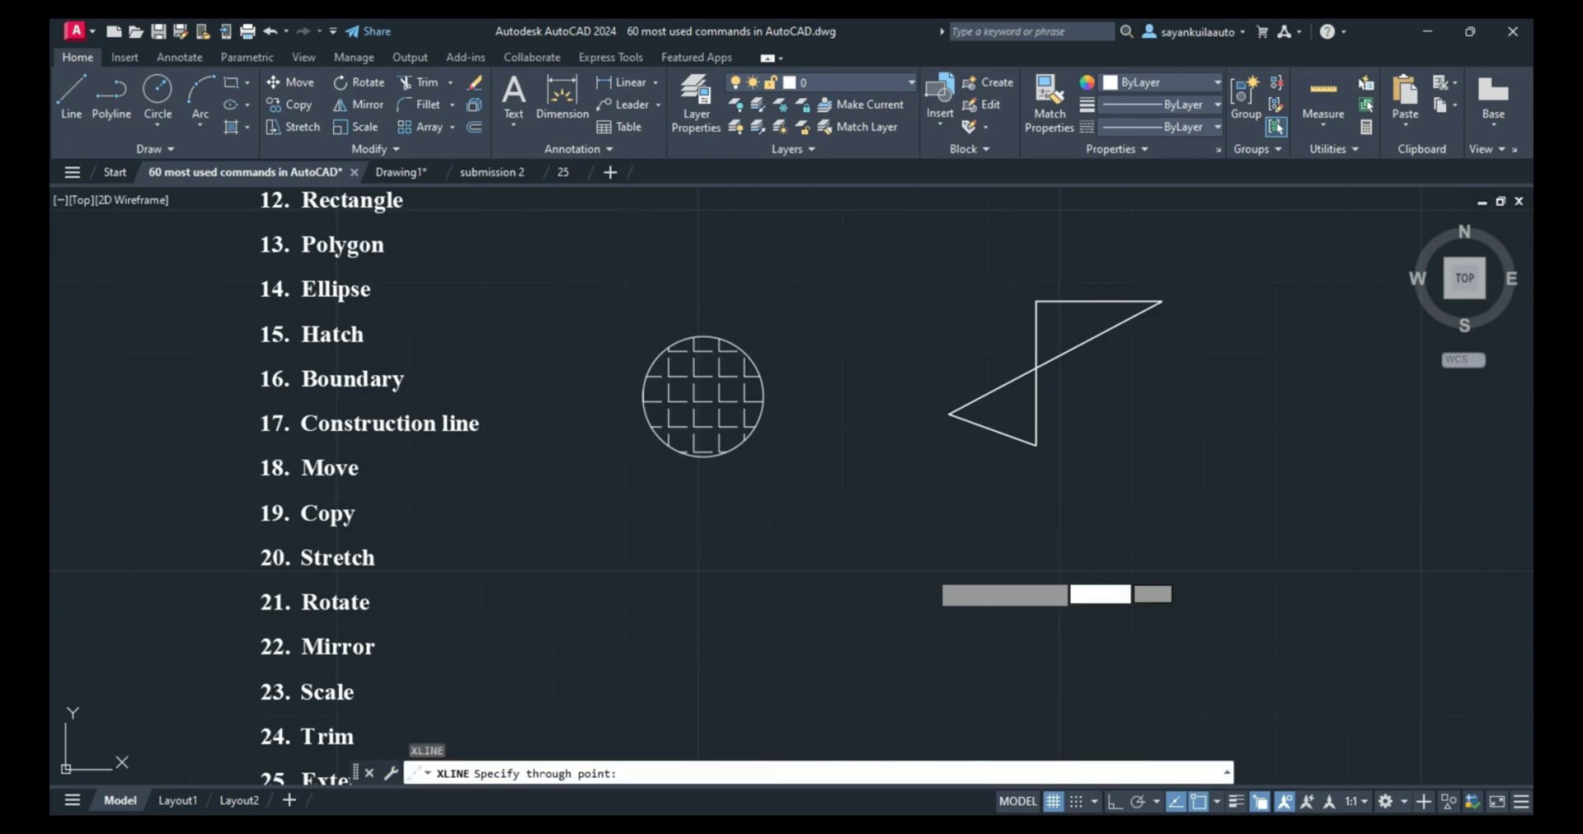
left_click(1114, 801)
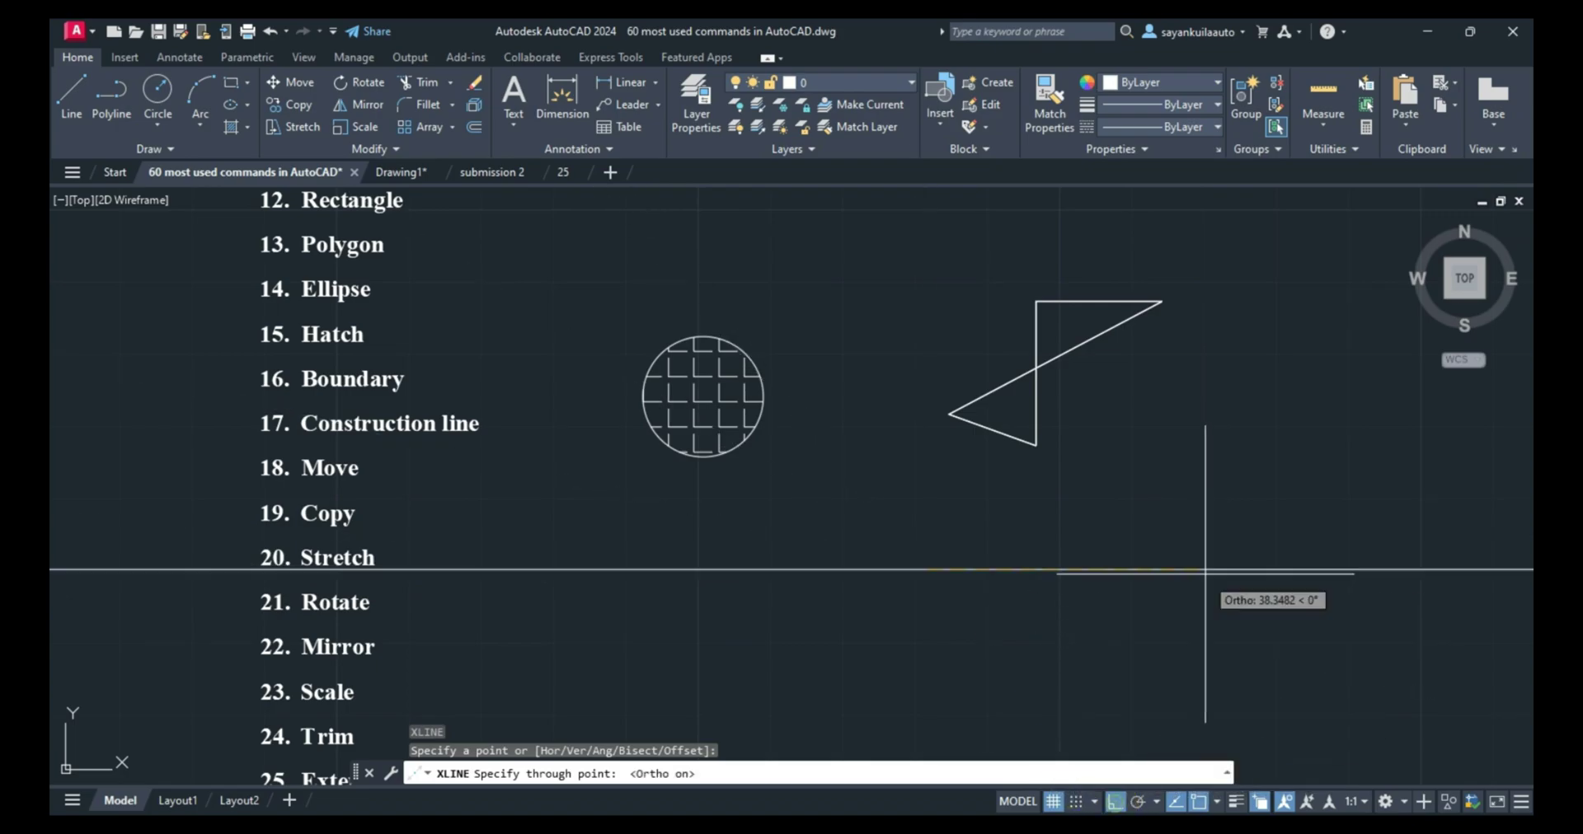
left_click(1064, 528)
left_click(896, 311)
key("Escape")
Step: Crossing-select the hatched circle, shapes and construction lines and delete them all
left_click(1126, 360)
left_click(593, 618)
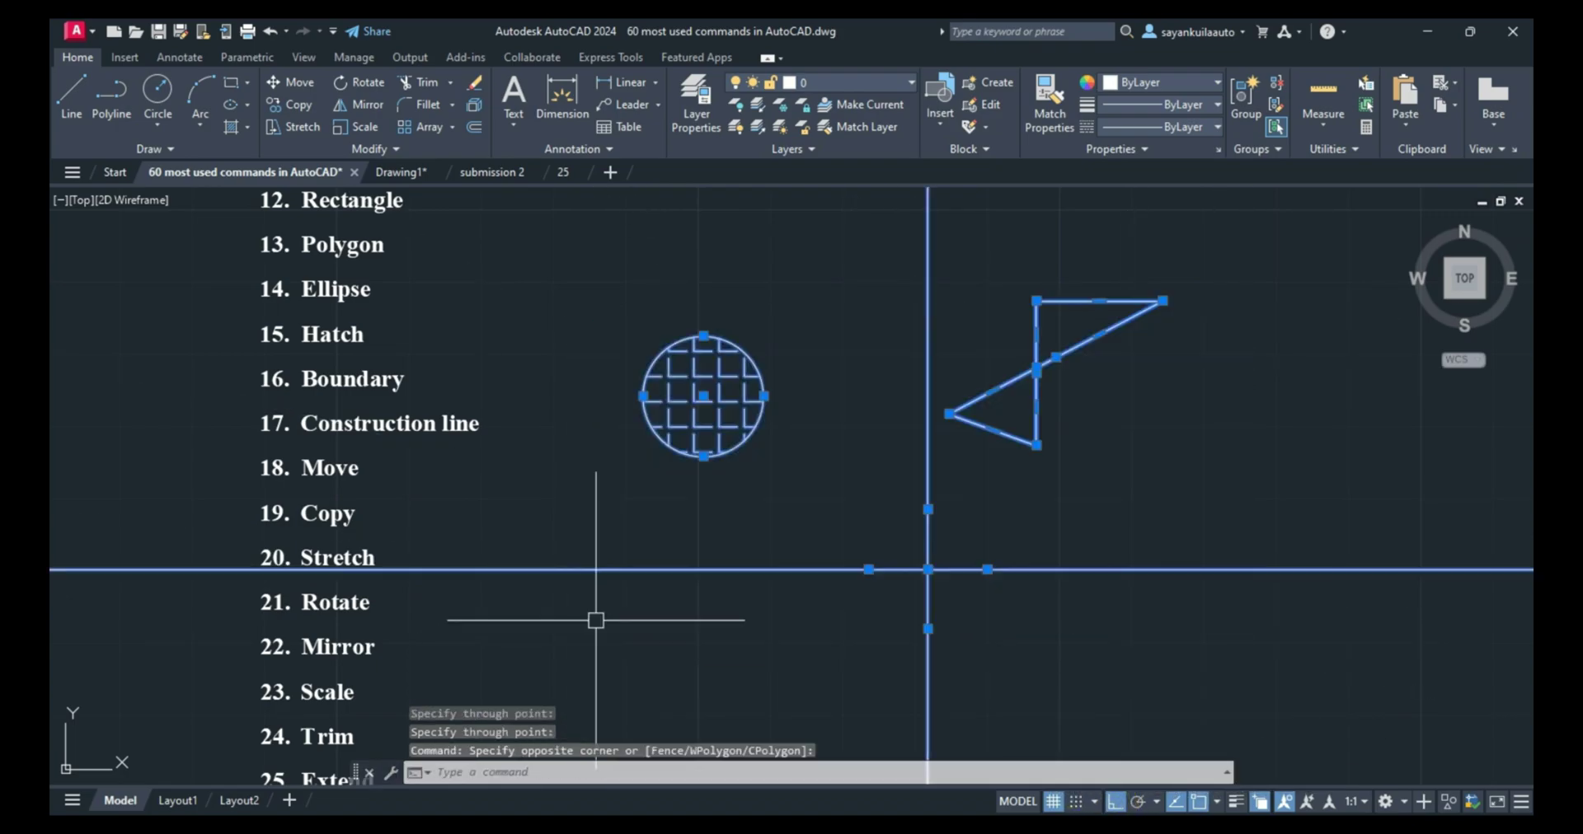
key("Delete")
type("m")
key("Return")
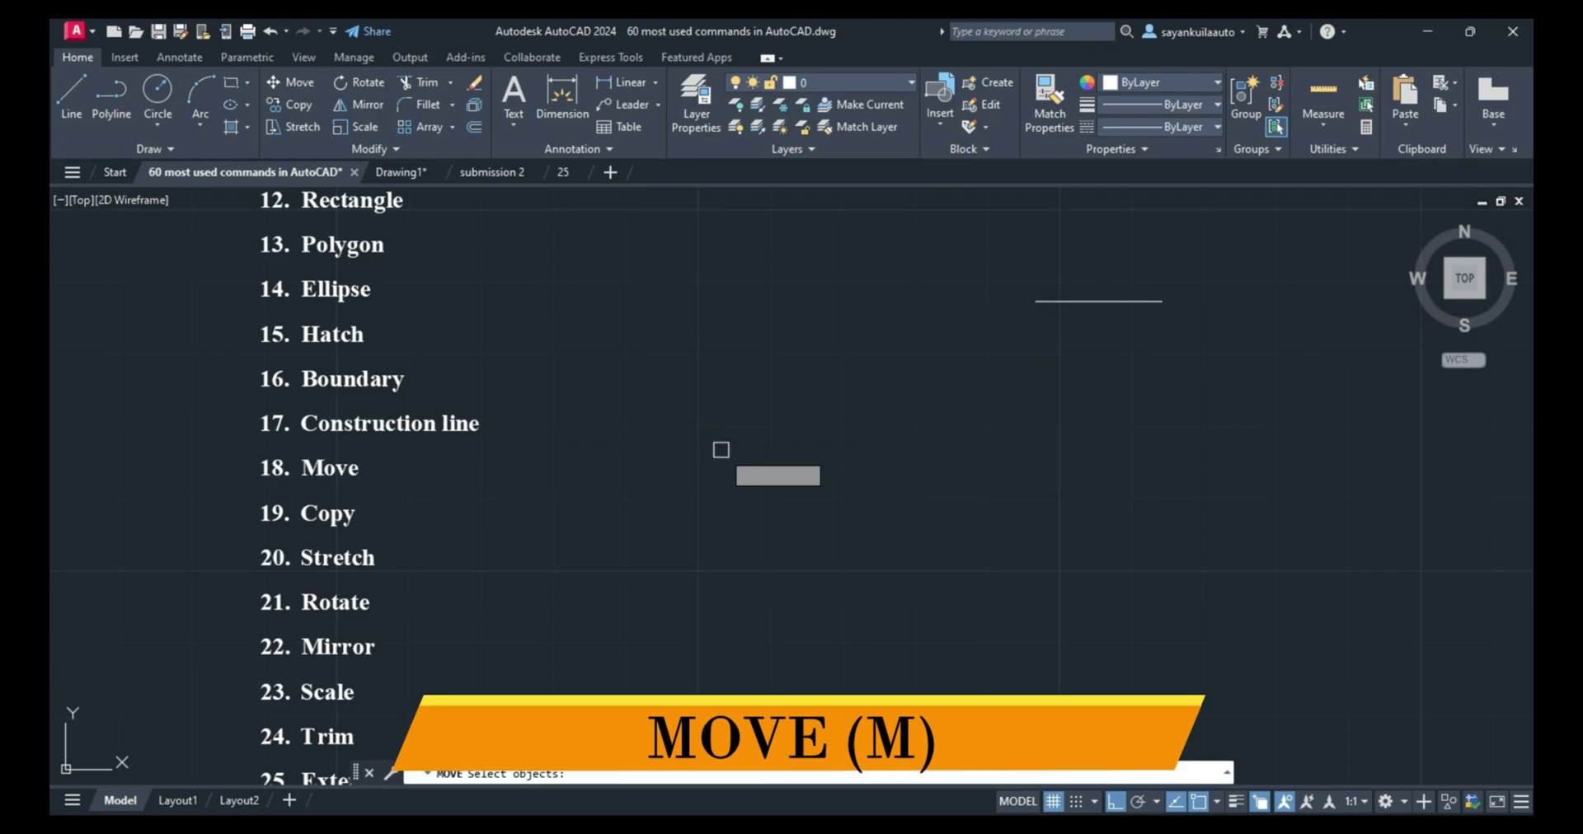
Step: Move the short line further to the left
left_click_drag(1126, 262, 986, 350)
key("Return")
left_click(1187, 431)
left_click(919, 427)
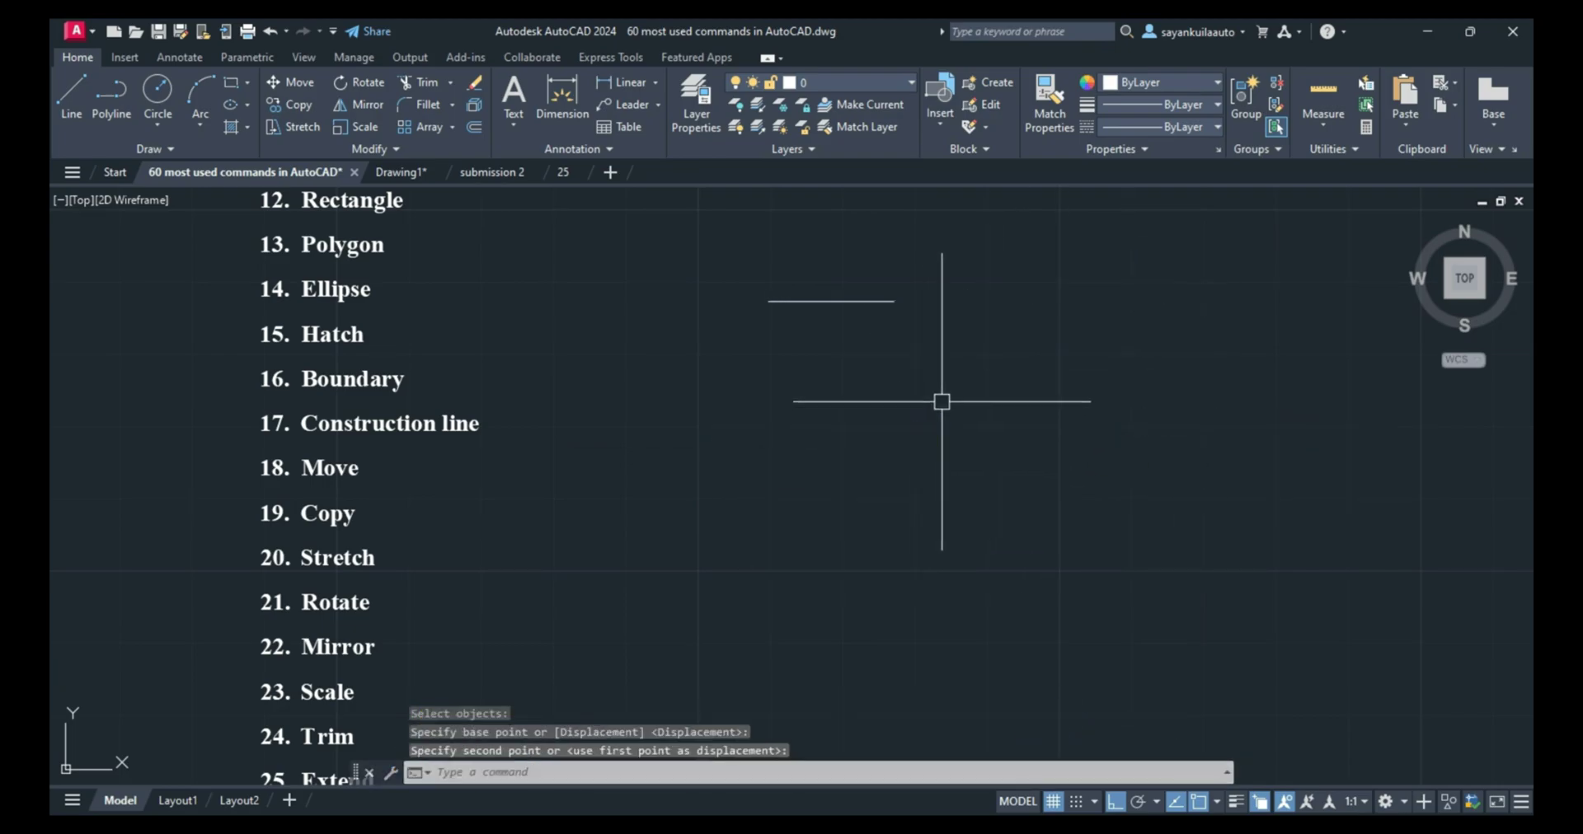
Step: Copy the short line and place the copy to its right
type("ct o")
key("Return")
left_click(982, 240)
left_click(770, 346)
key("Return")
left_click(754, 478)
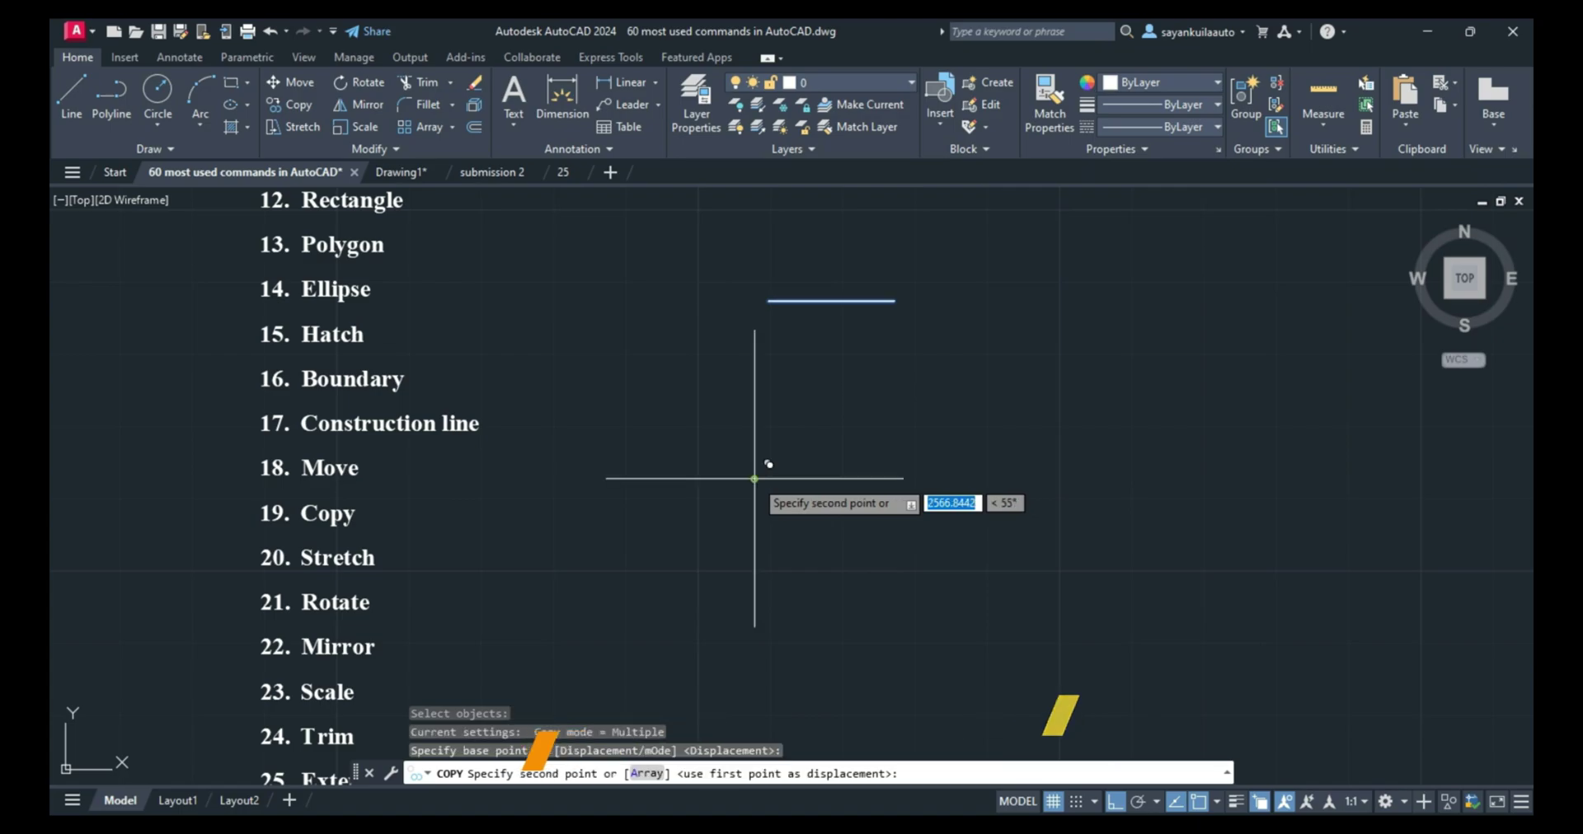
left_click(1036, 474)
right_click(1066, 436)
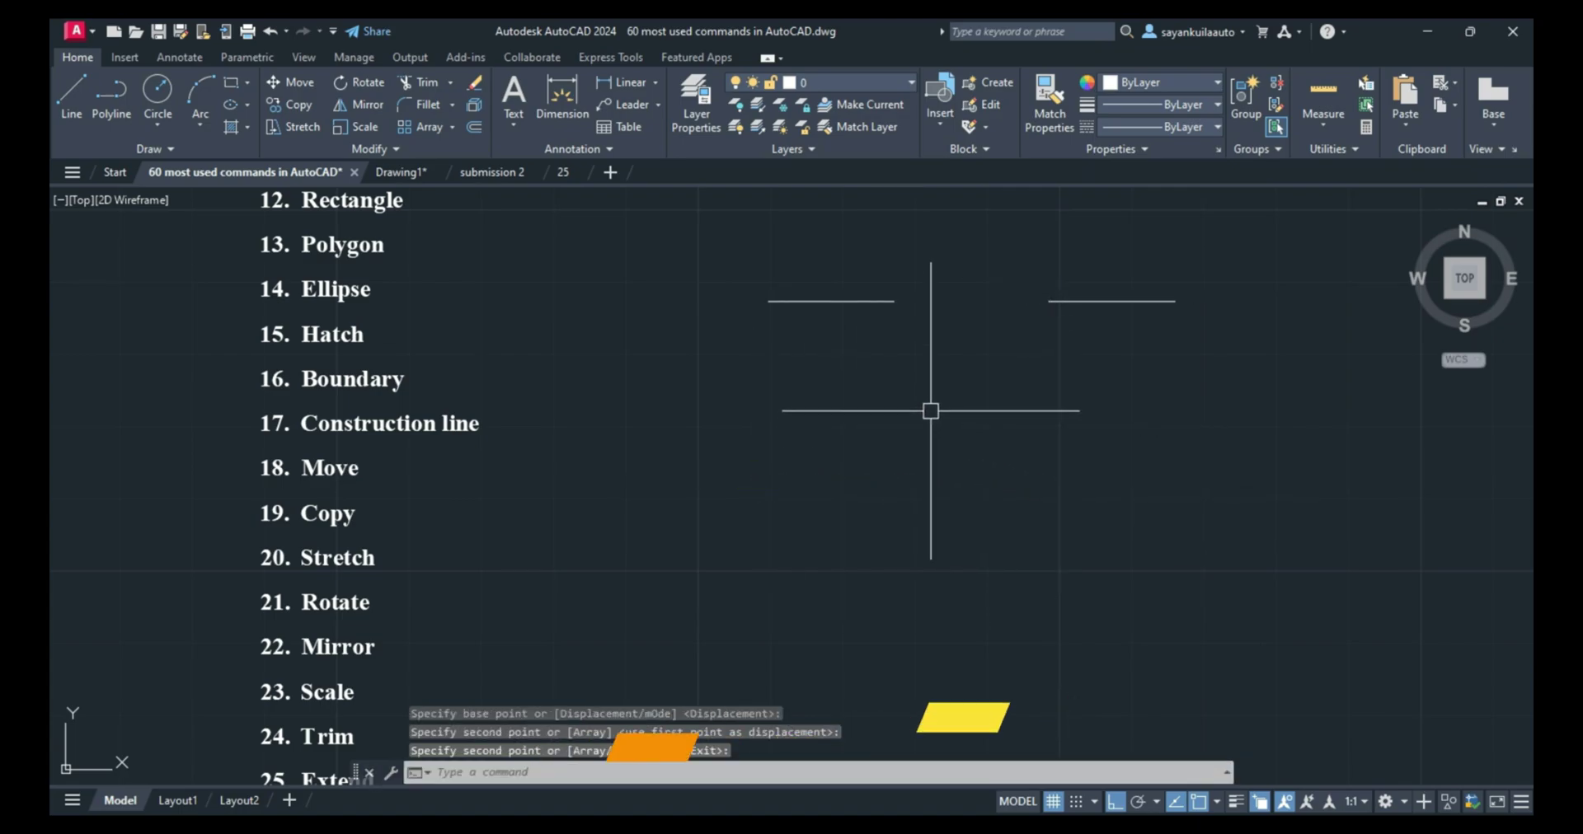
type("s")
key("Return")
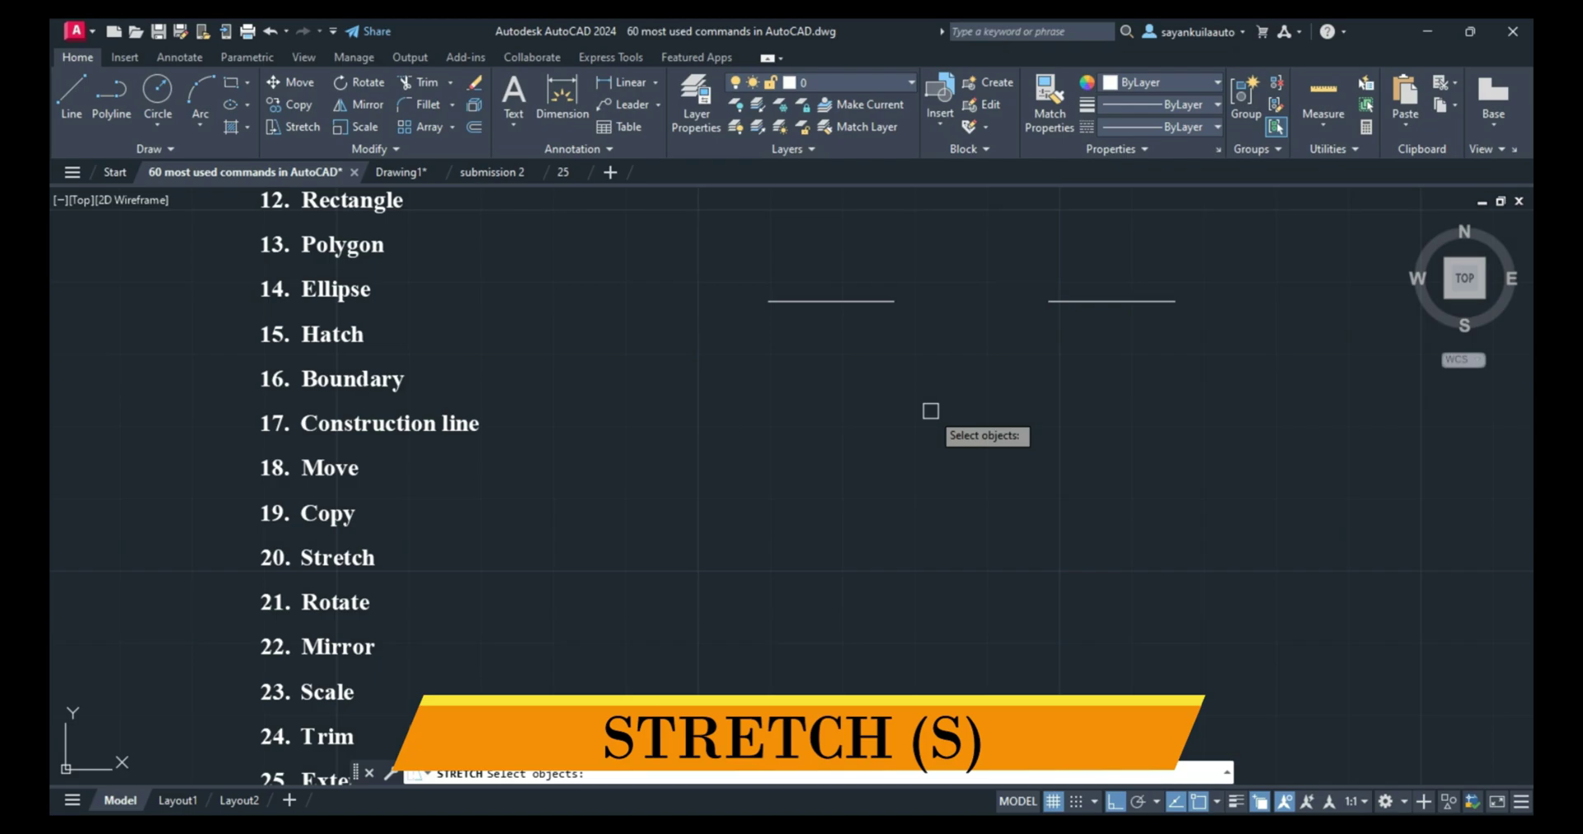
Step: Shorten the left line by stretching its end inward with a crossing window
left_click(951, 245)
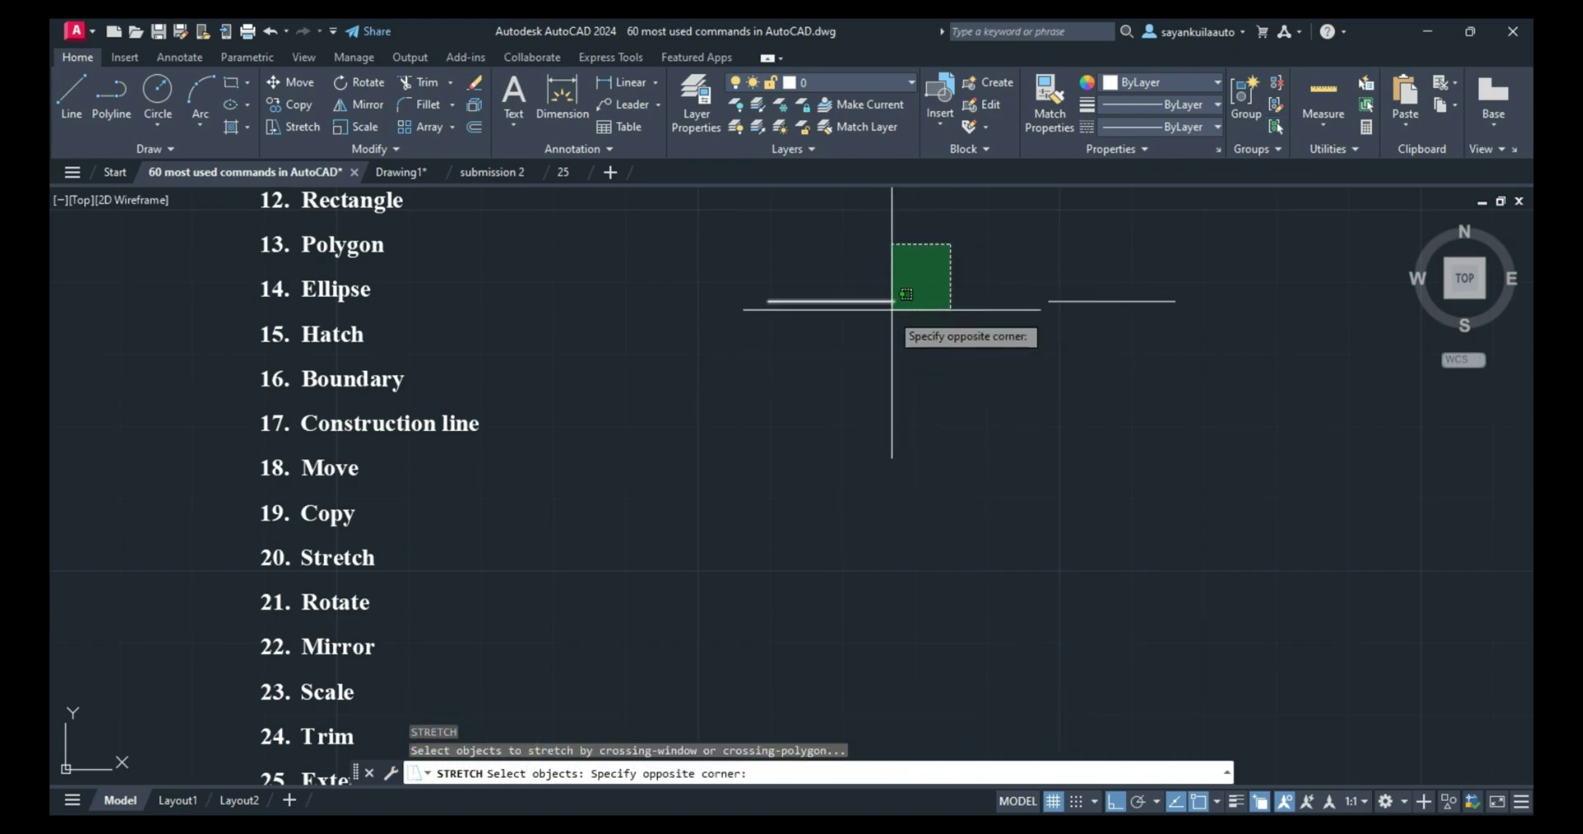
left_click(841, 380)
right_click(926, 439)
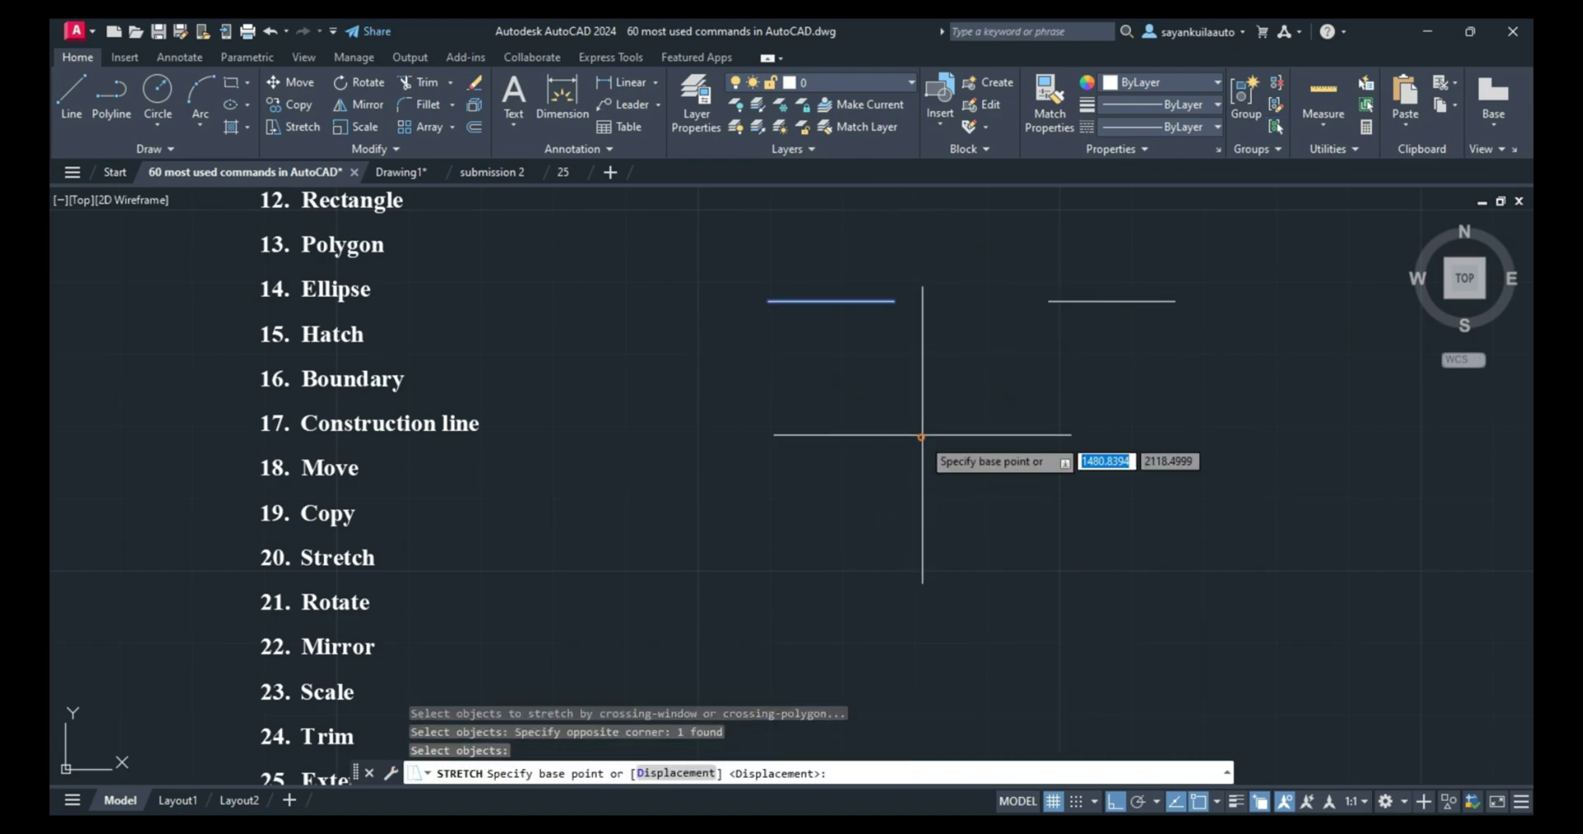
left_click(978, 428)
left_click(924, 426)
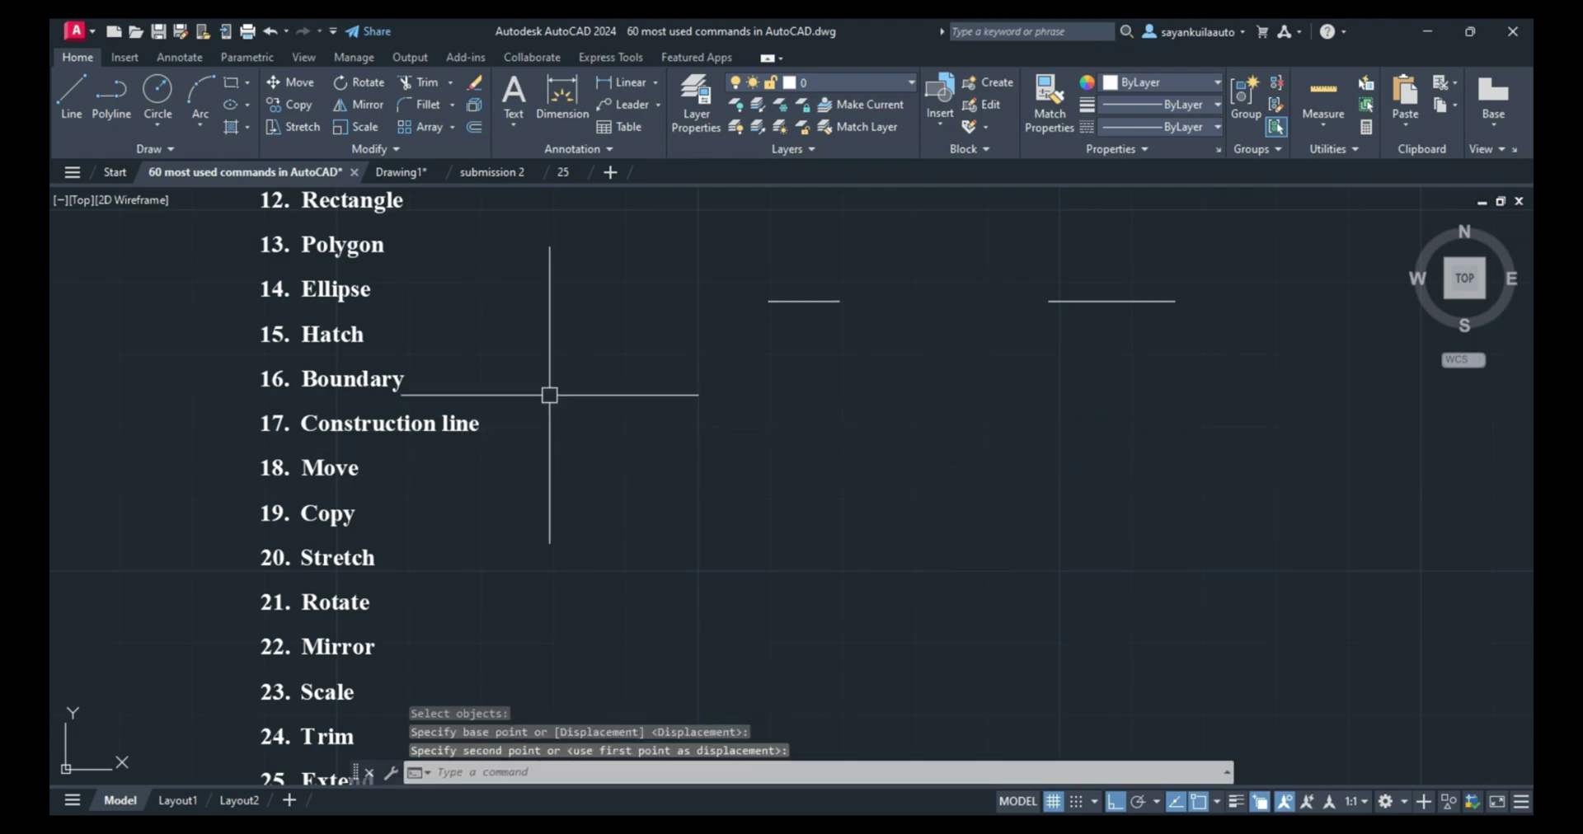
Step: Rotate the left line 30 degrees about its left end with RO
type("ro")
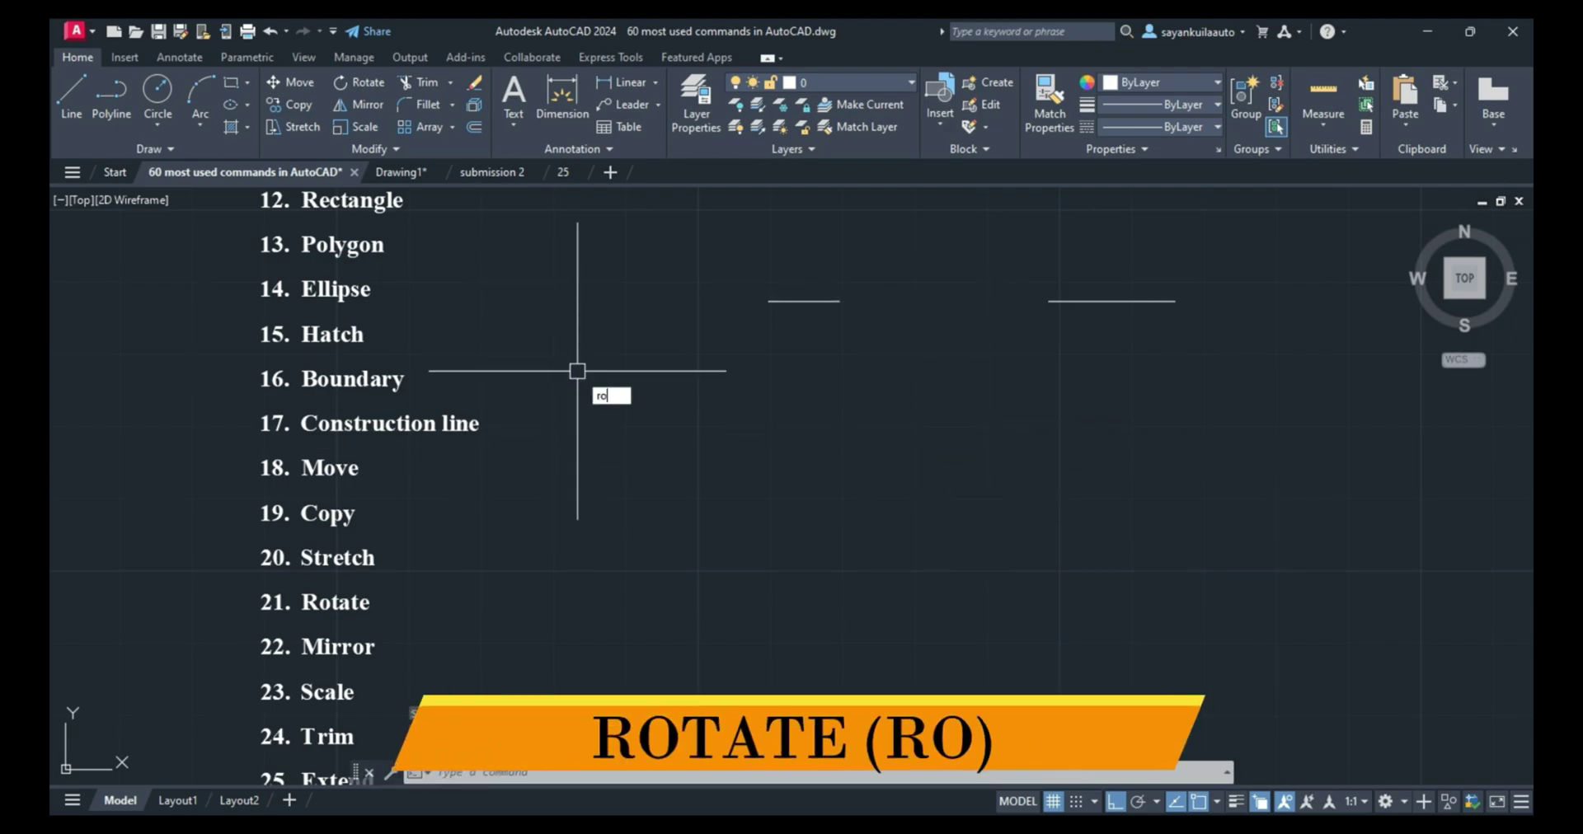
key("Return")
left_click(893, 260)
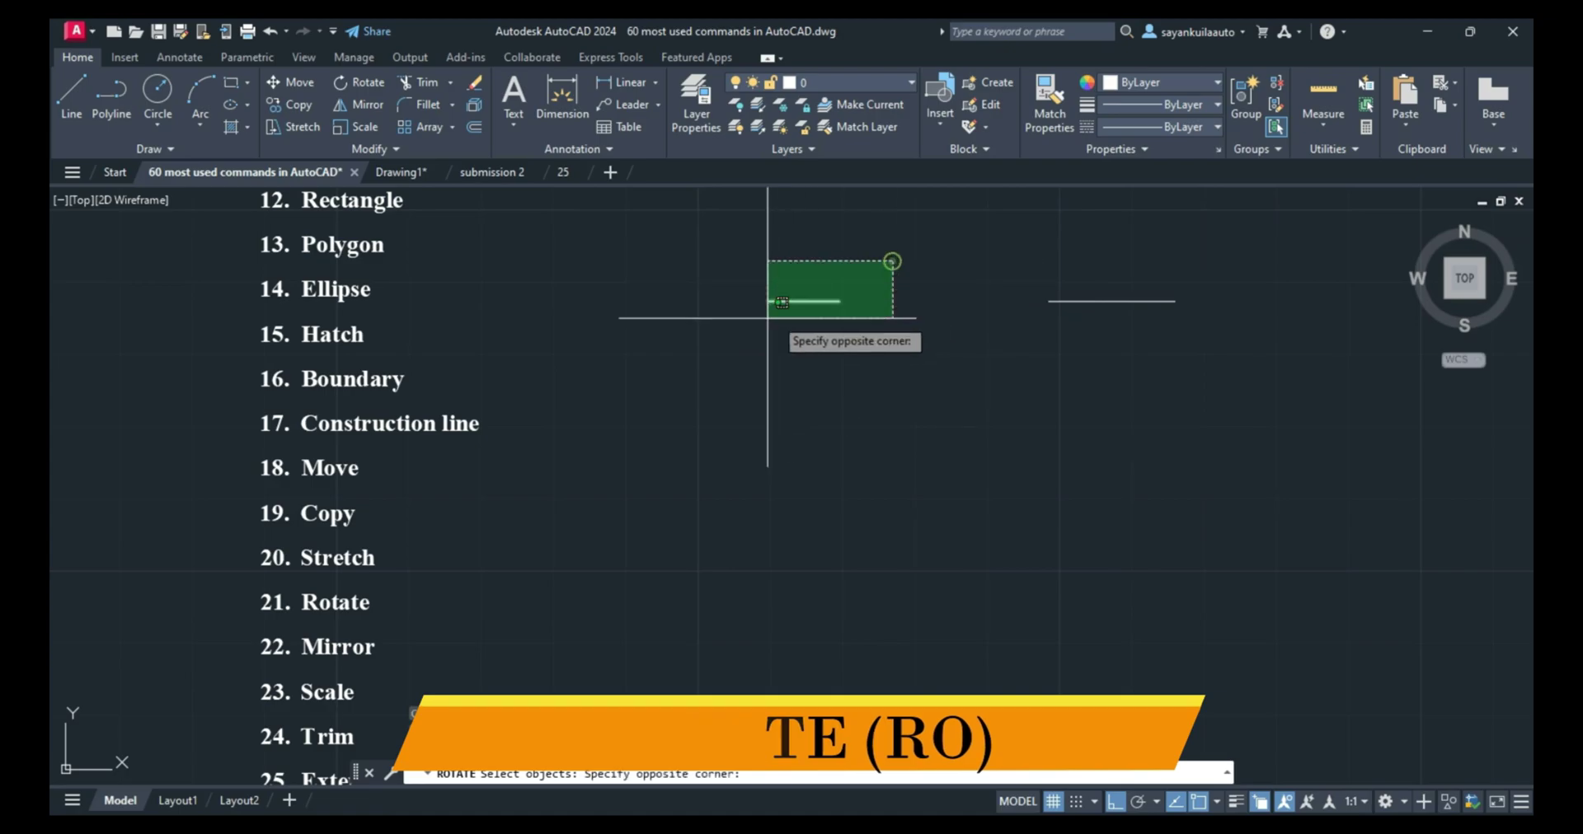
left_click(710, 342)
key("Return")
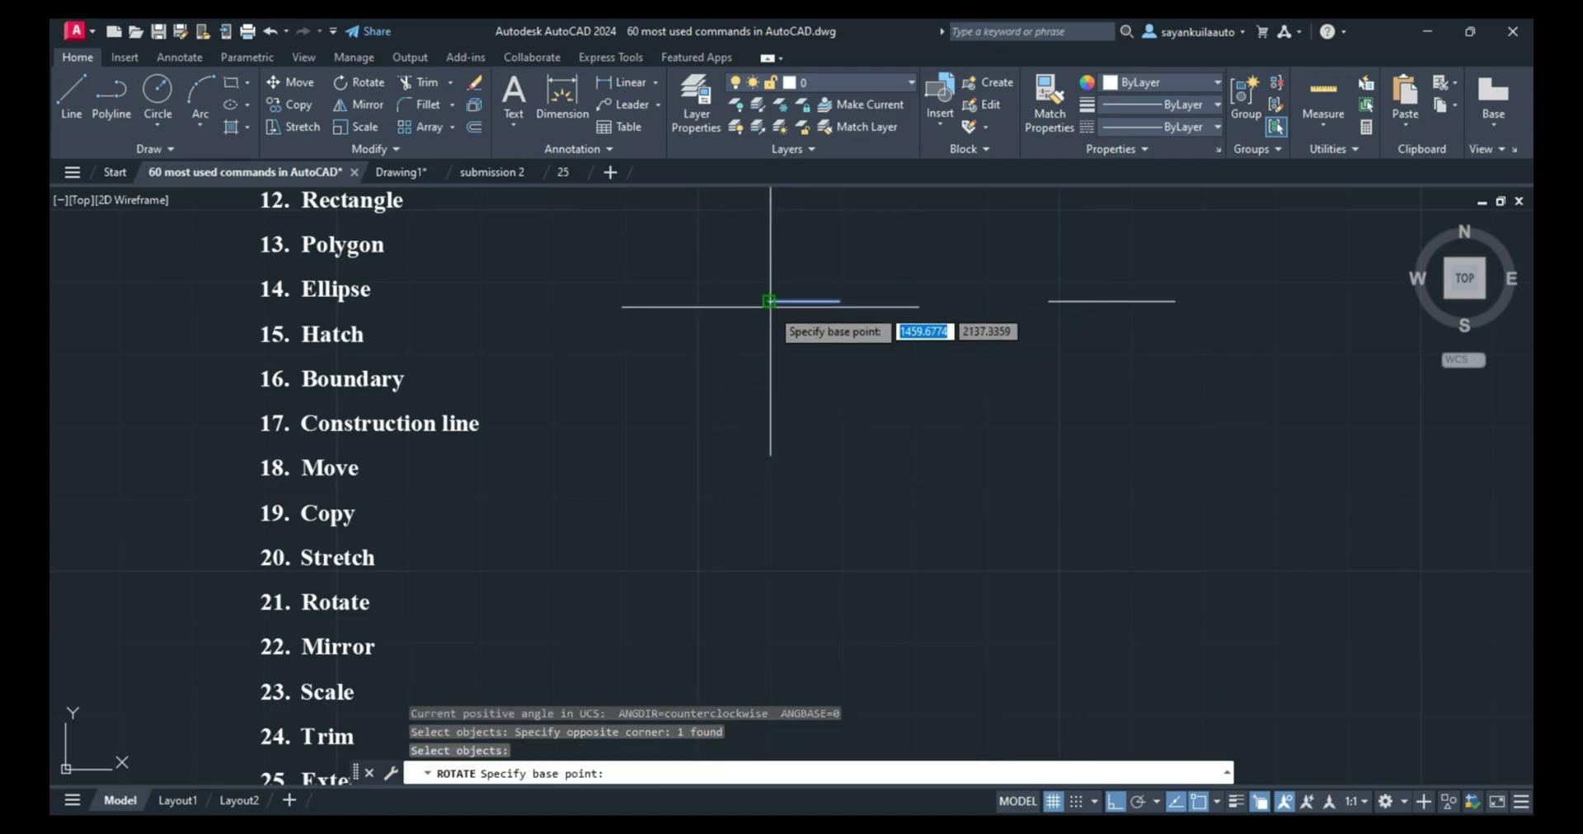
left_click(768, 303)
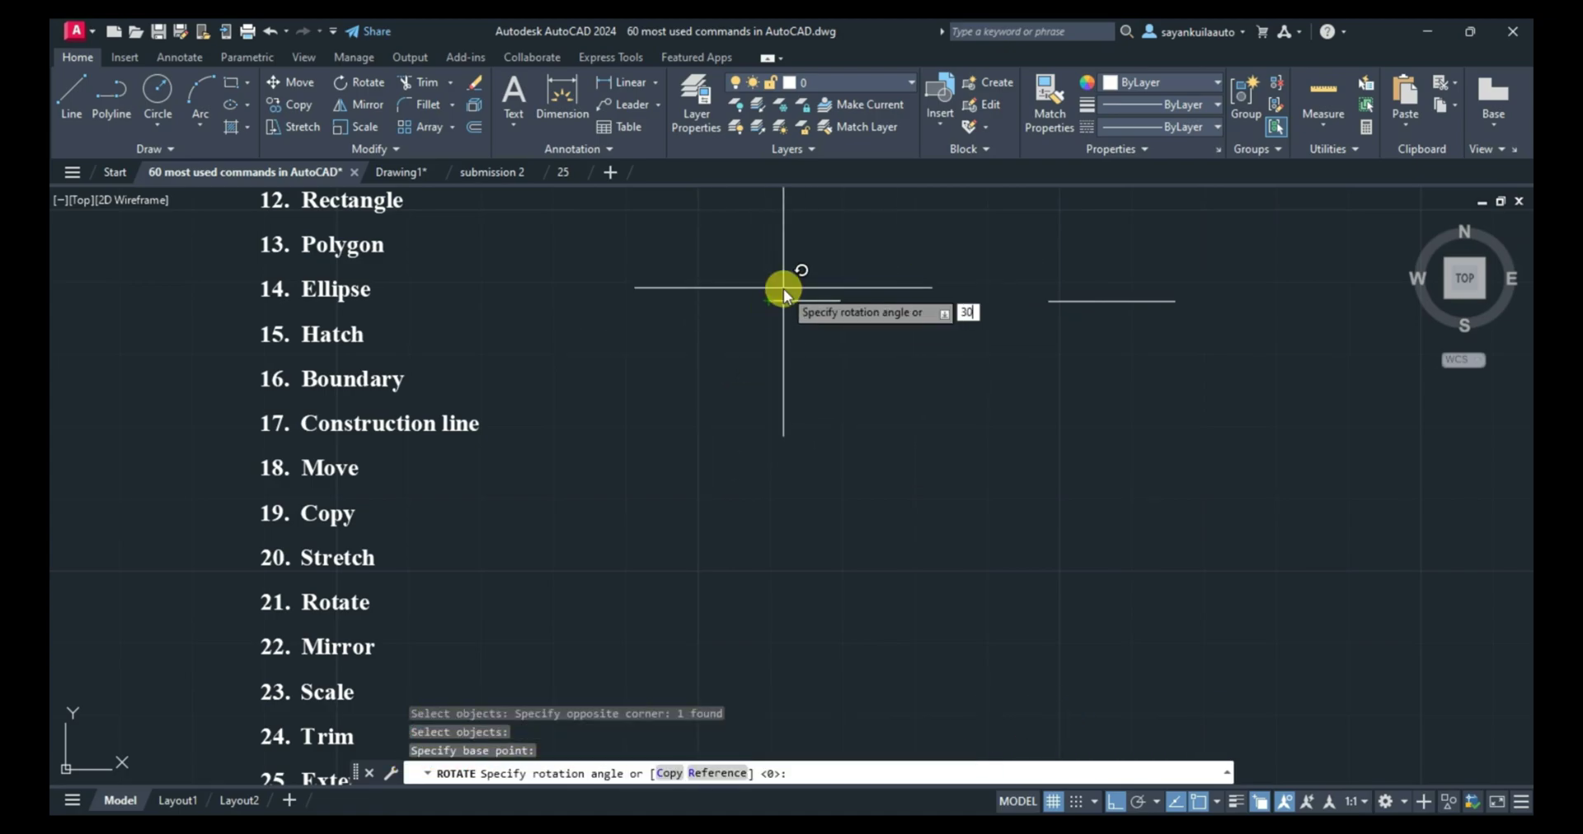
type("30")
key("Return")
scroll(561, 413, "down", 4)
scroll(569, 445, "up", 5)
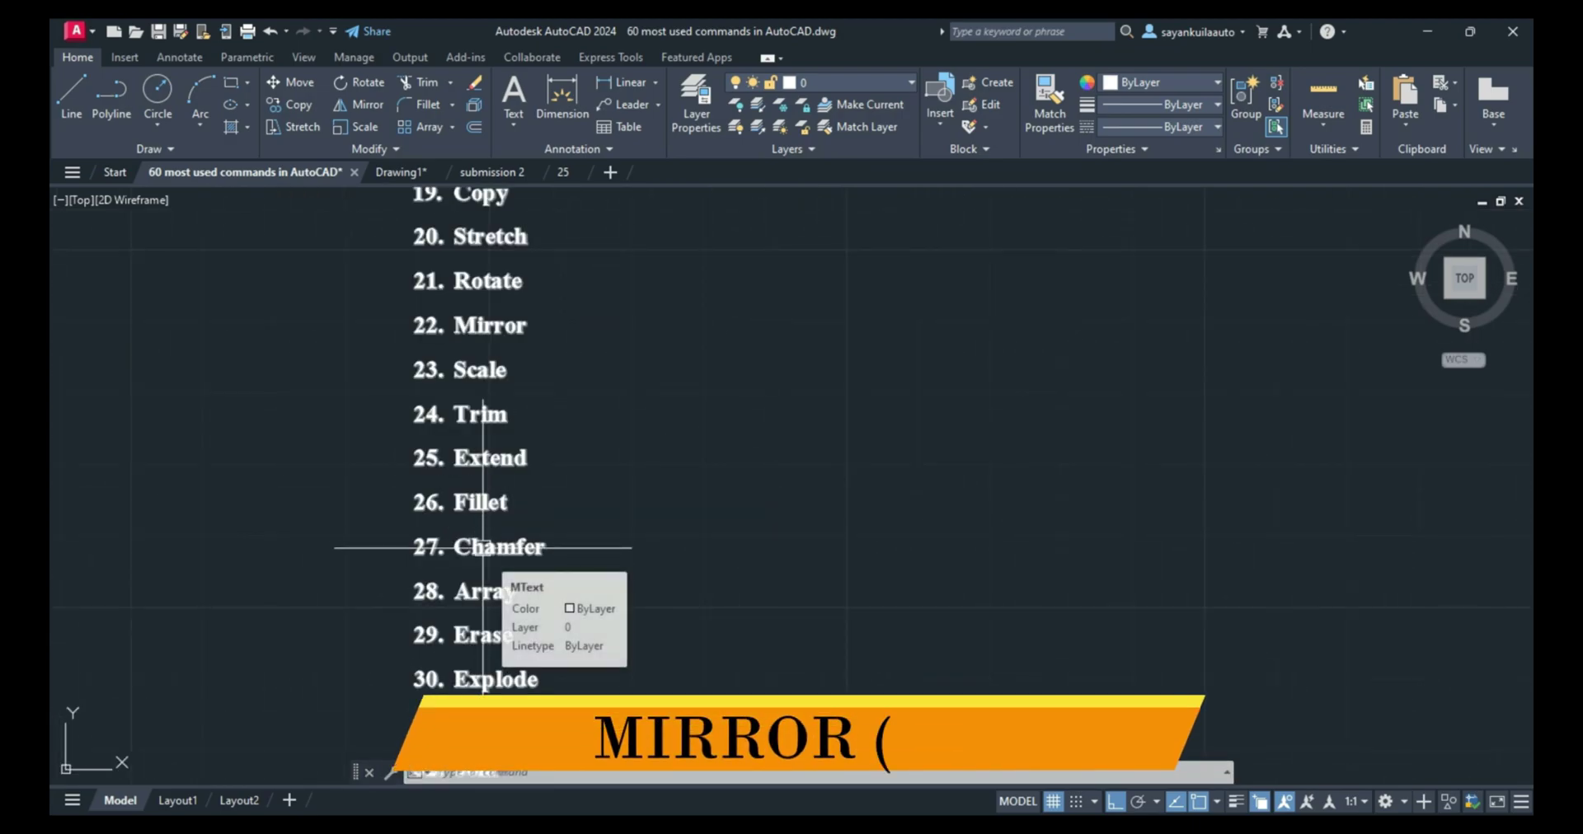
Step: Mirror the tilted line across a vertical axis, keeping the original
scroll(523, 524, "down", 3)
scroll(665, 300, "up", 4)
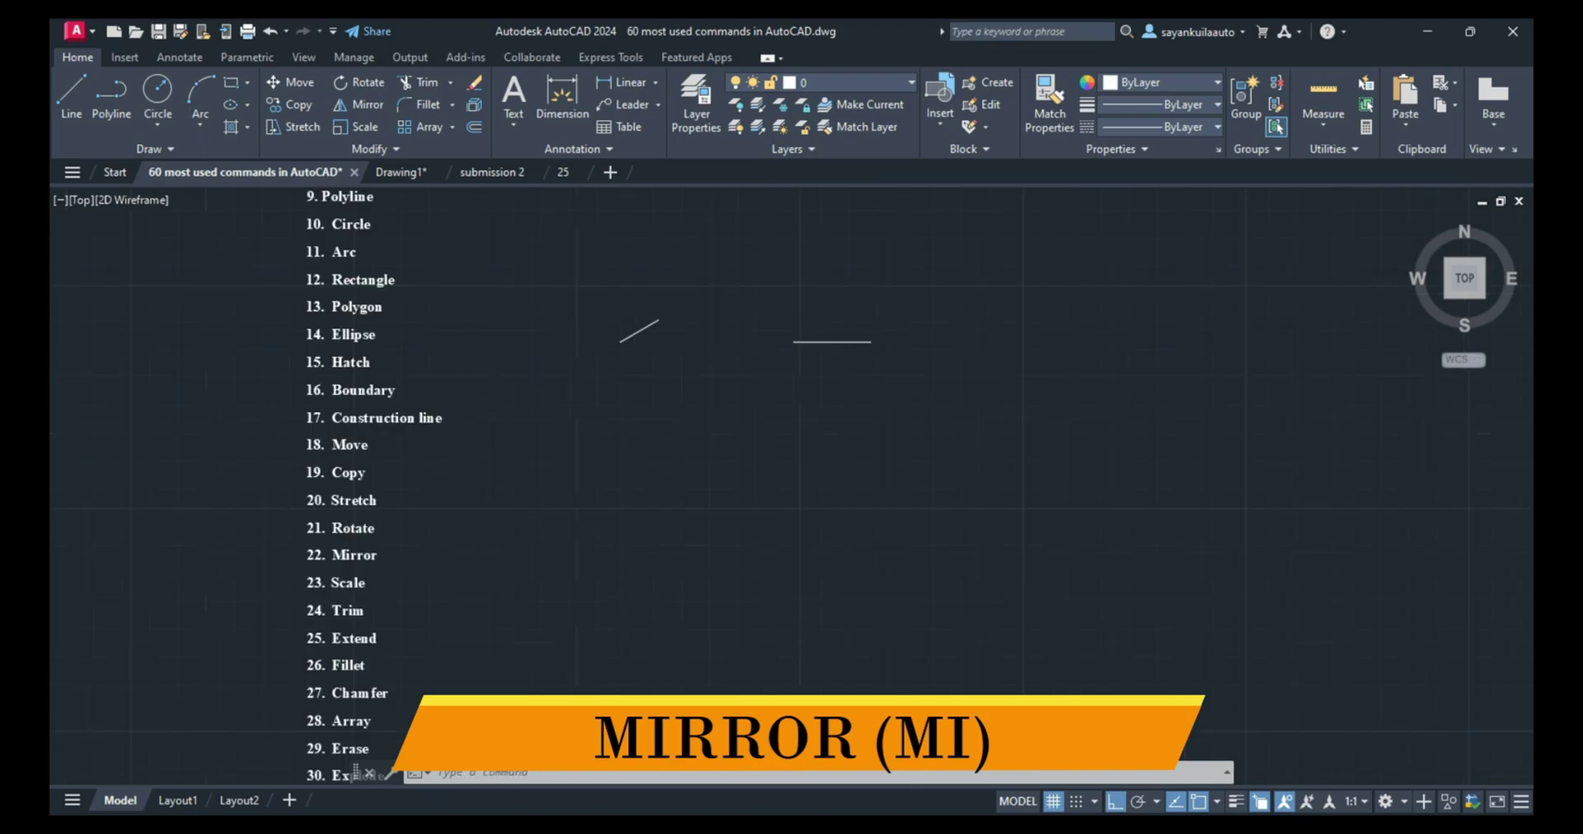
left_click(664, 297)
left_click(492, 437)
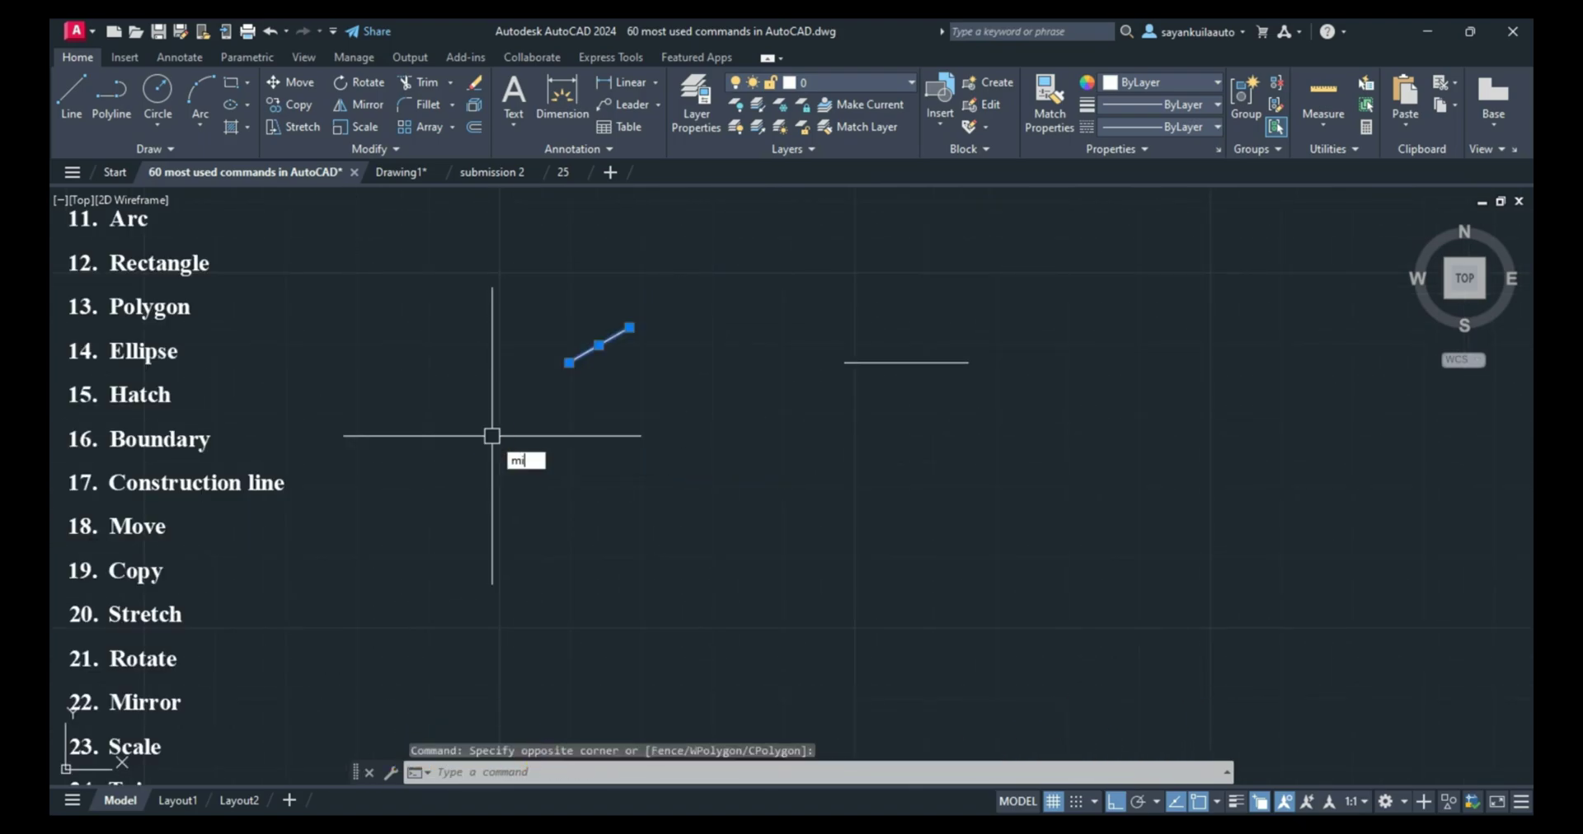
type("mi")
key("Return")
left_click(668, 301)
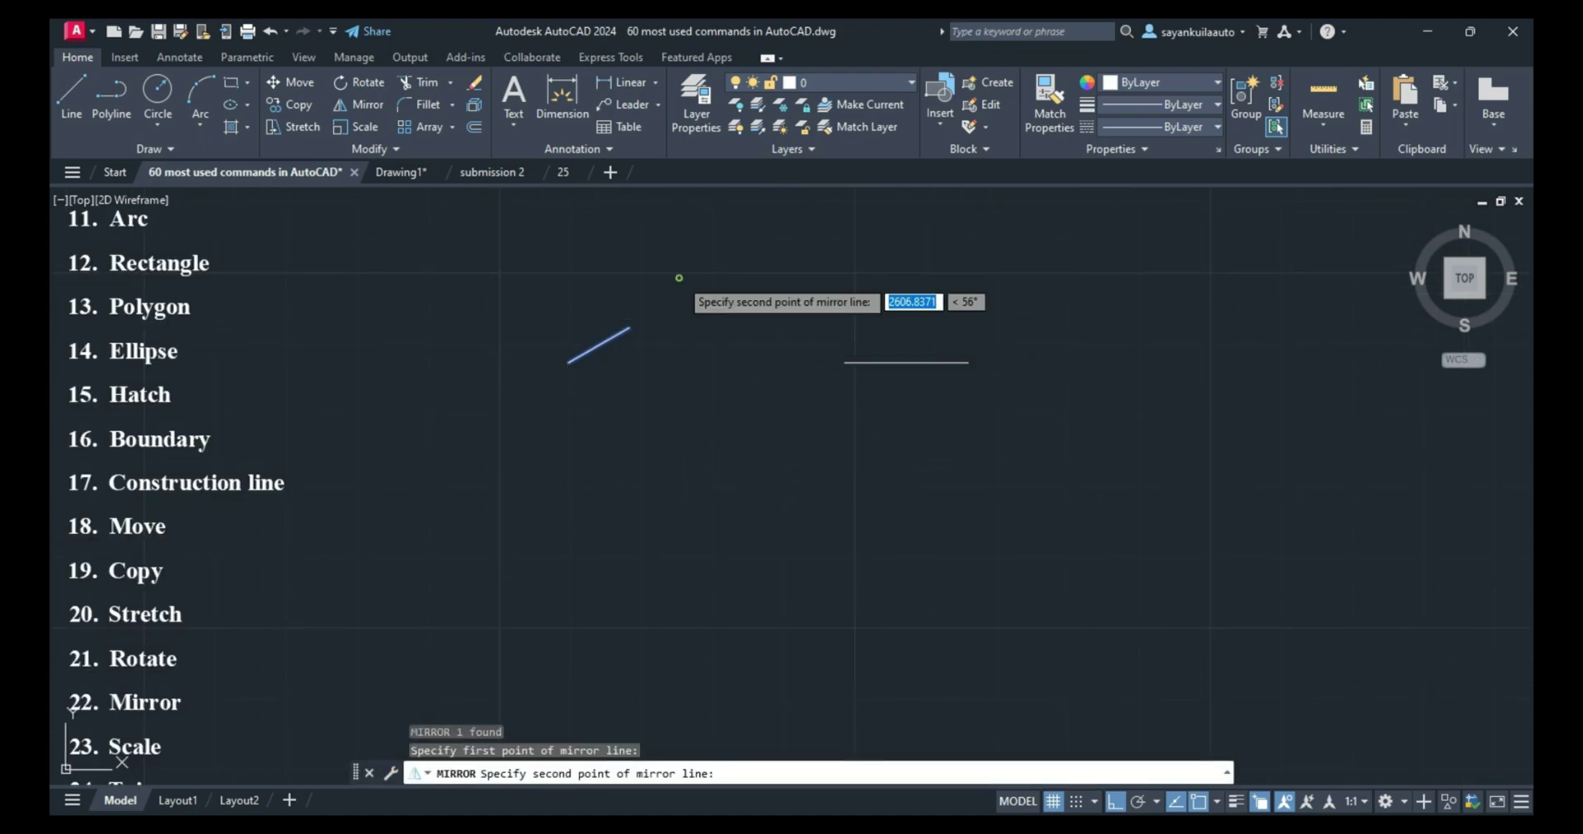
left_click(681, 449)
key("Return")
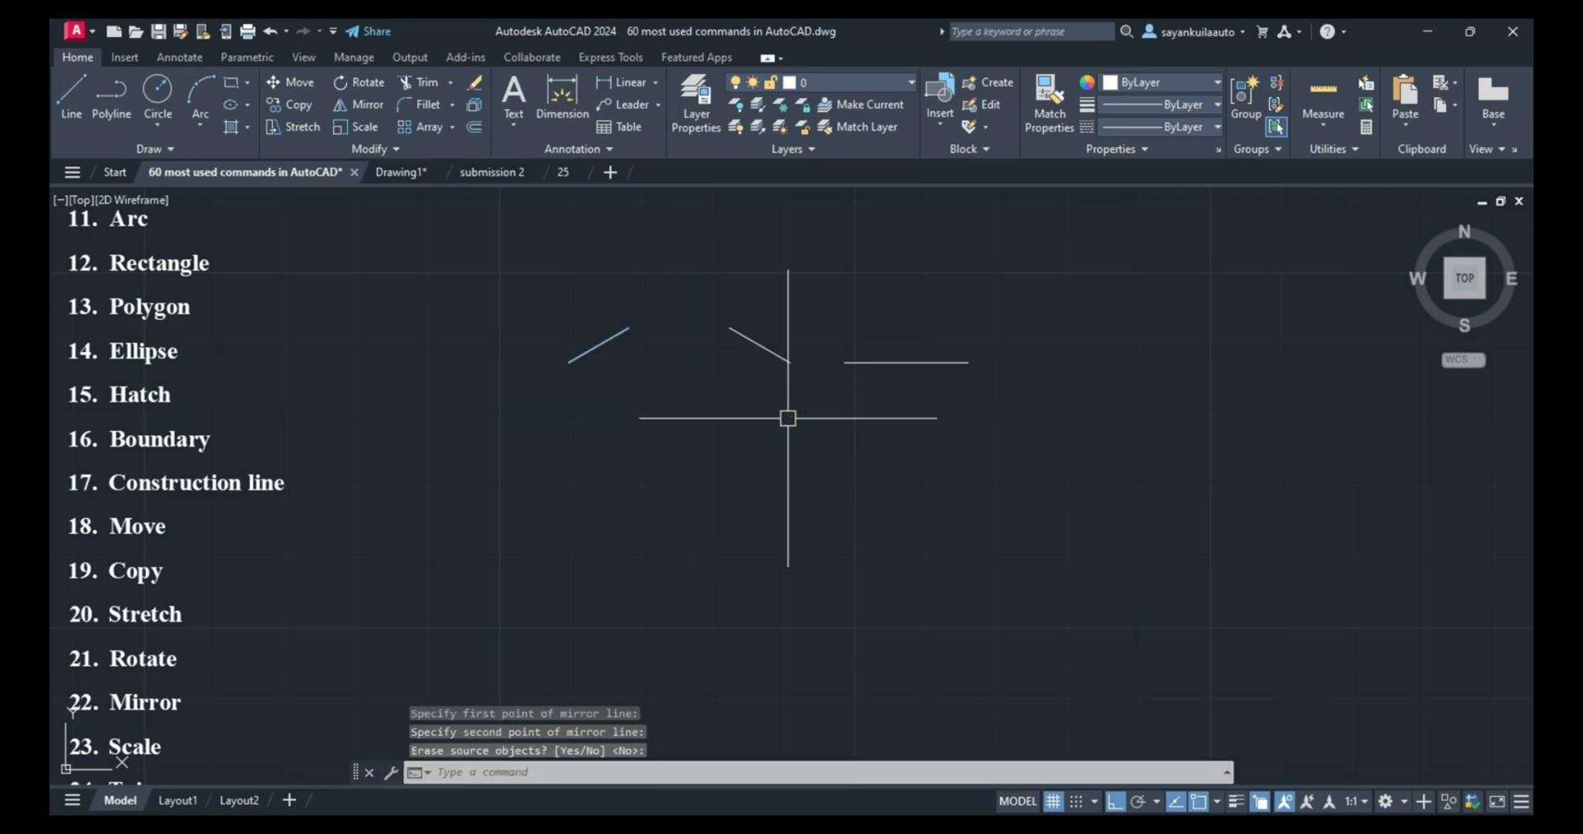
Step: Scale the right horizontal line by .5 from its midpoint
type("s")
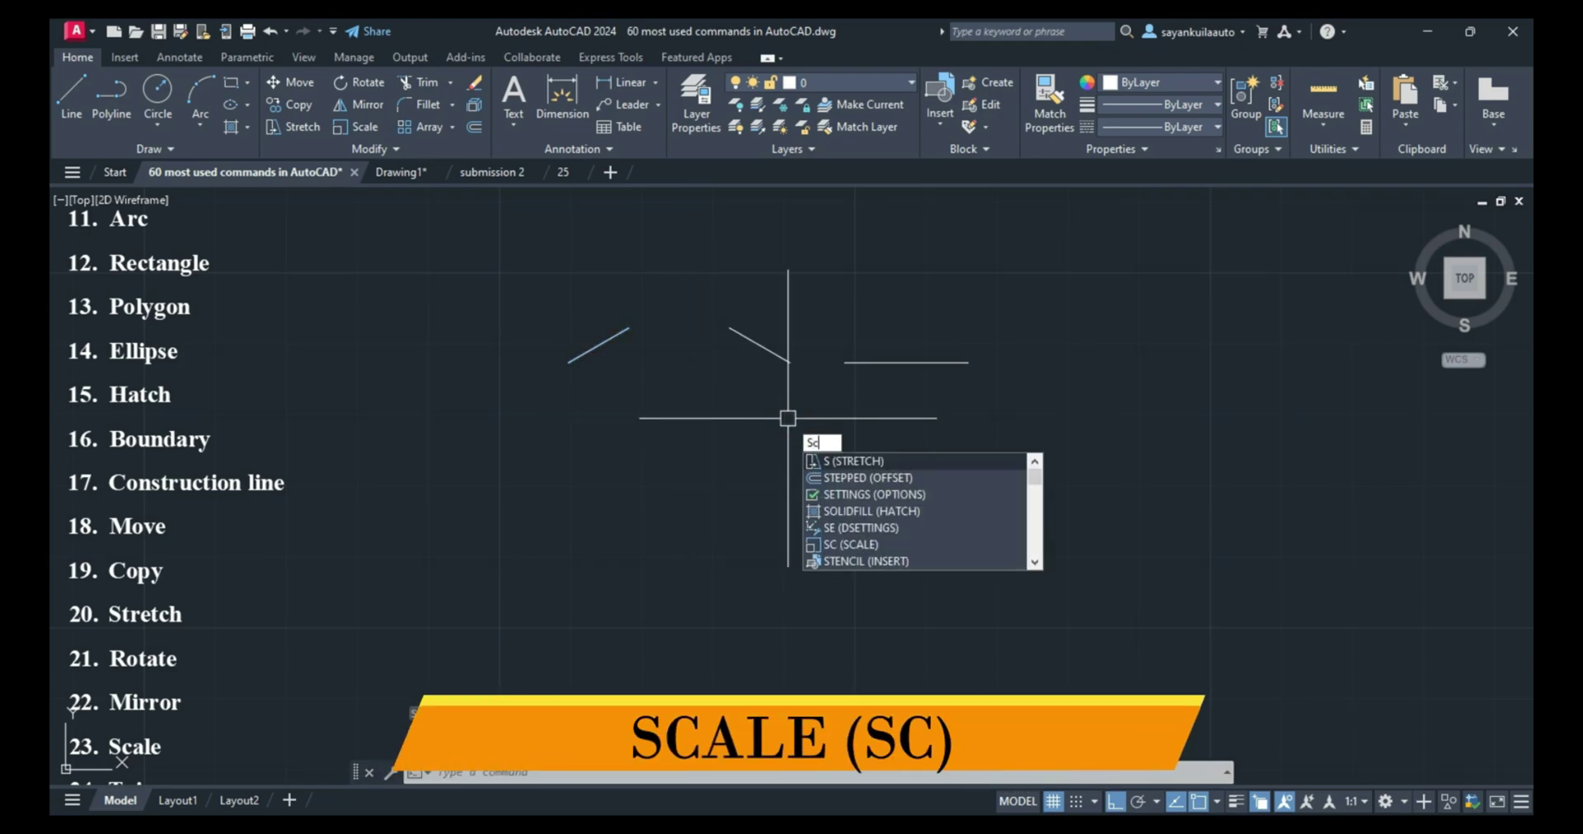
key("Return")
left_click(981, 290)
left_click(948, 375)
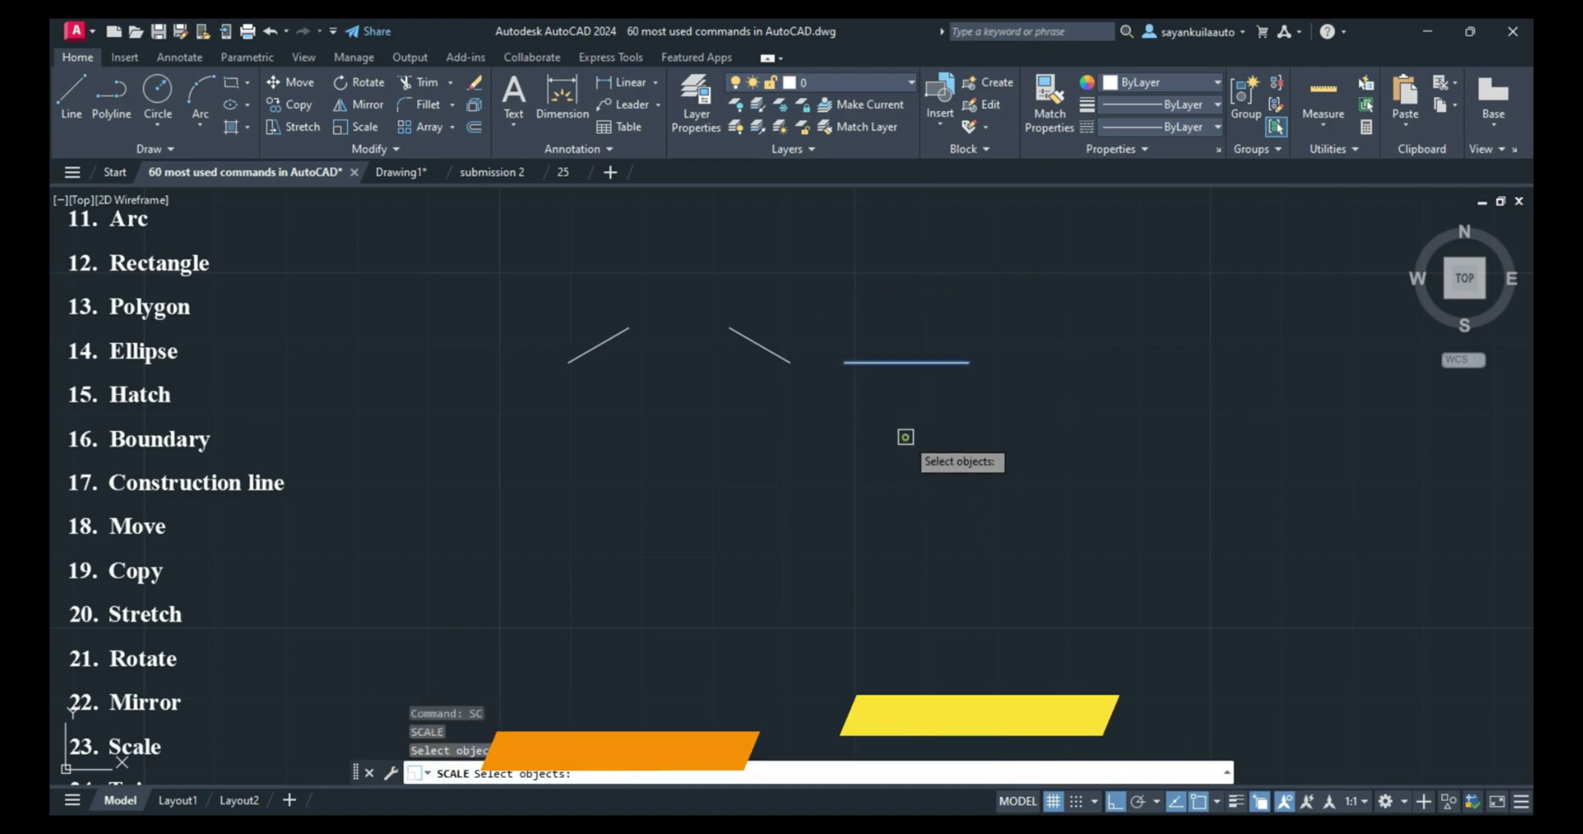
key("Return")
left_click(907, 361)
type(".5")
key("Return")
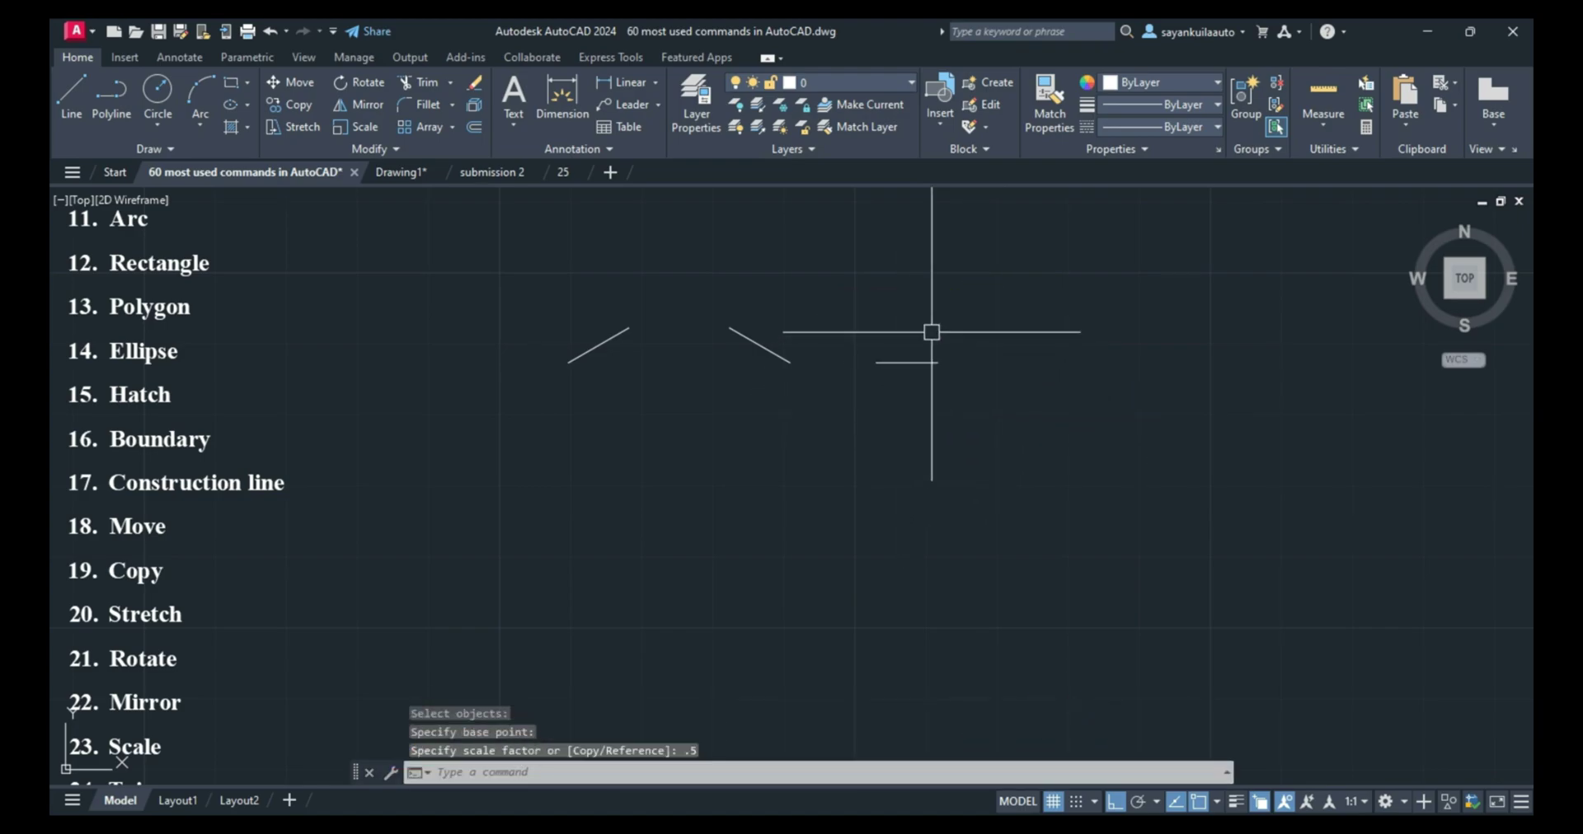
scroll(932, 332, "down", 5)
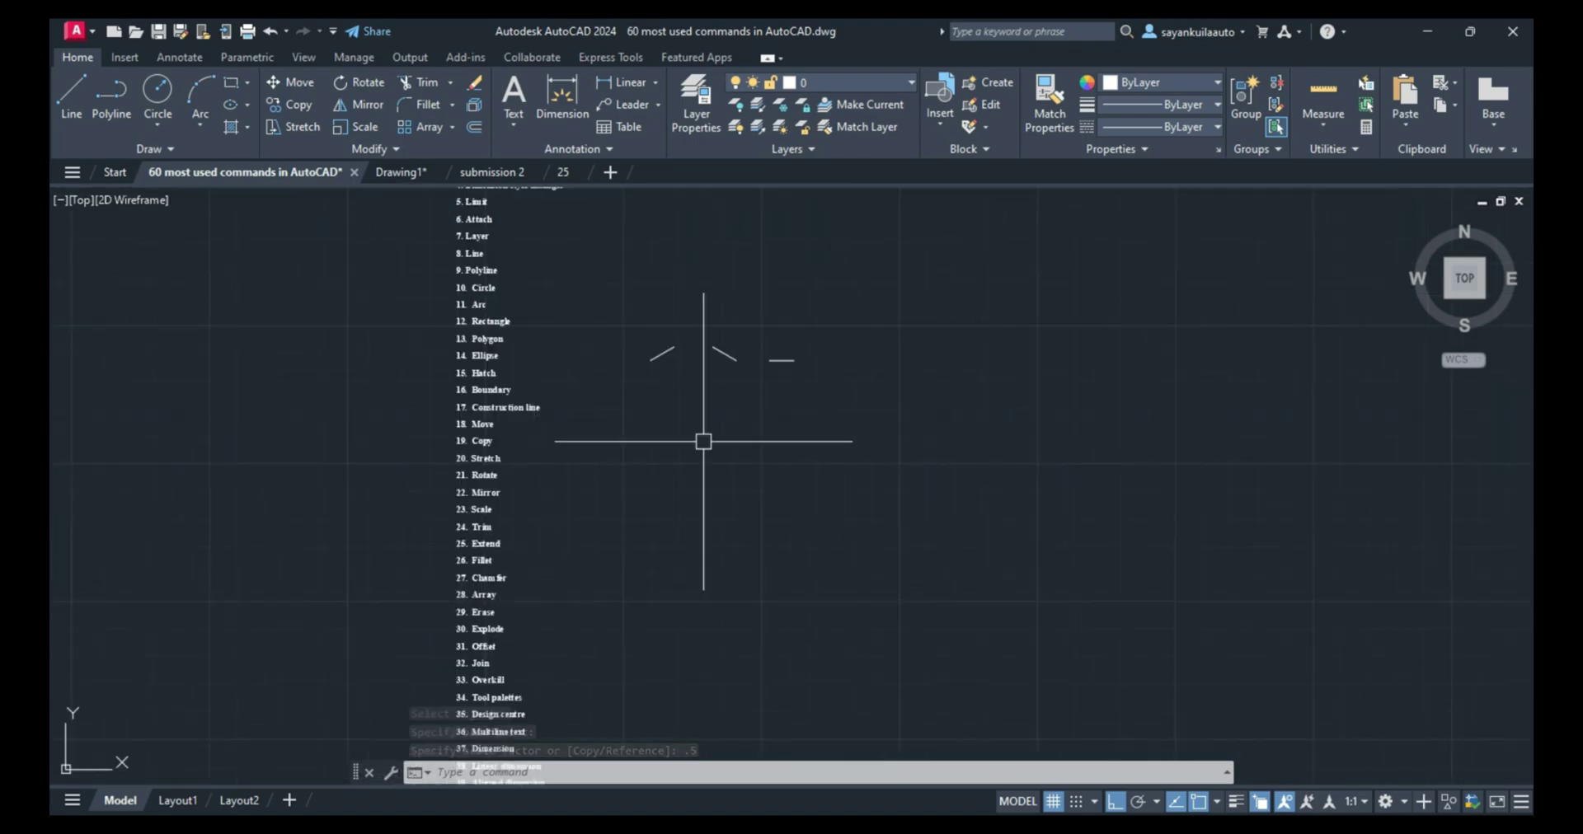
scroll(762, 352, "up", 6)
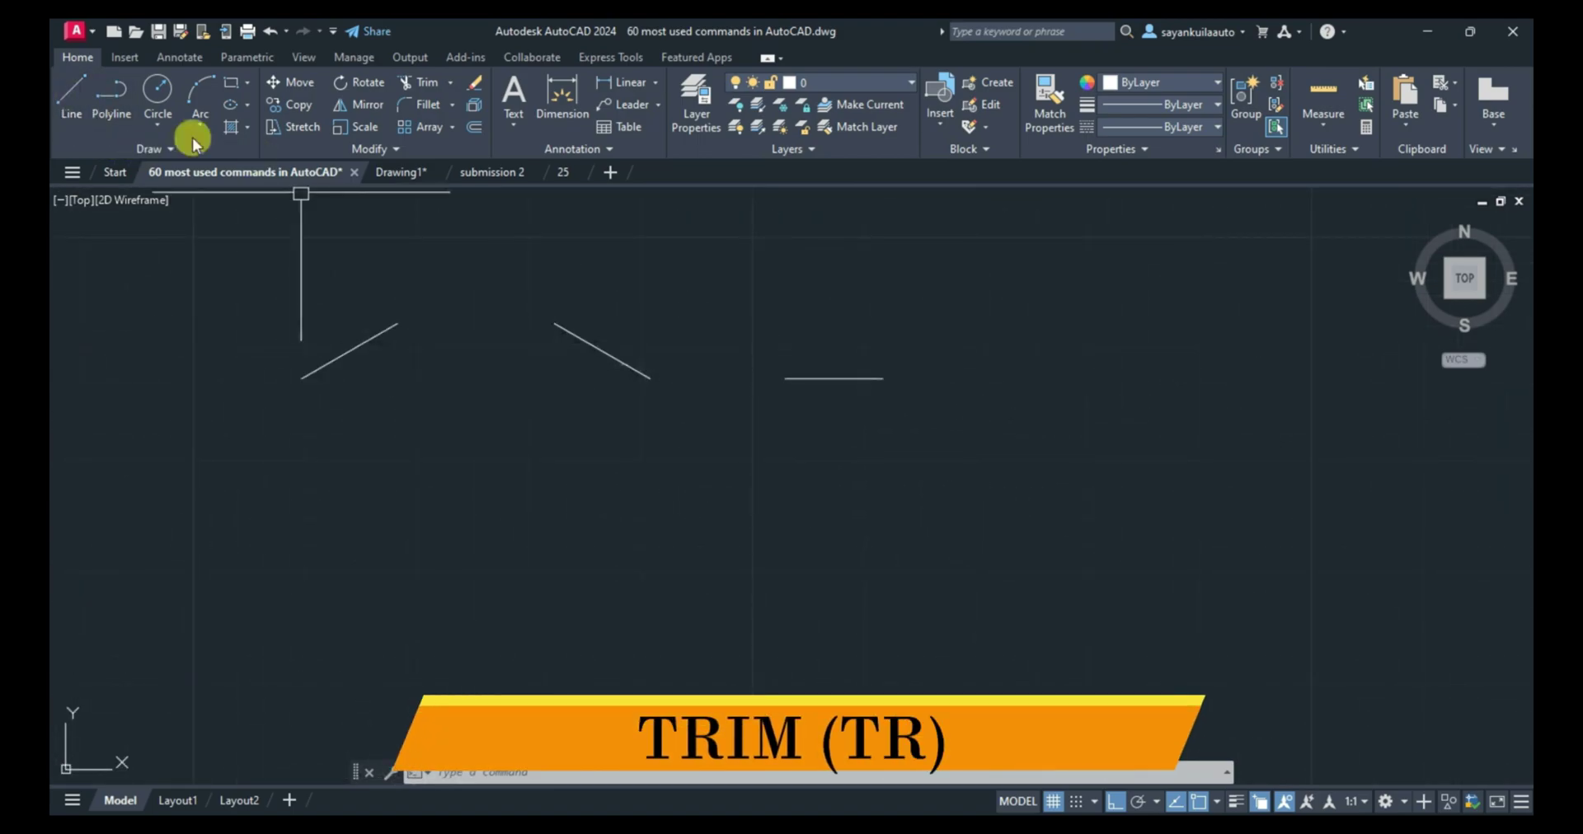
Step: Draw a line crossing the sloped line and trim off the X's upper-left piece
left_click(71, 95)
left_click(507, 394)
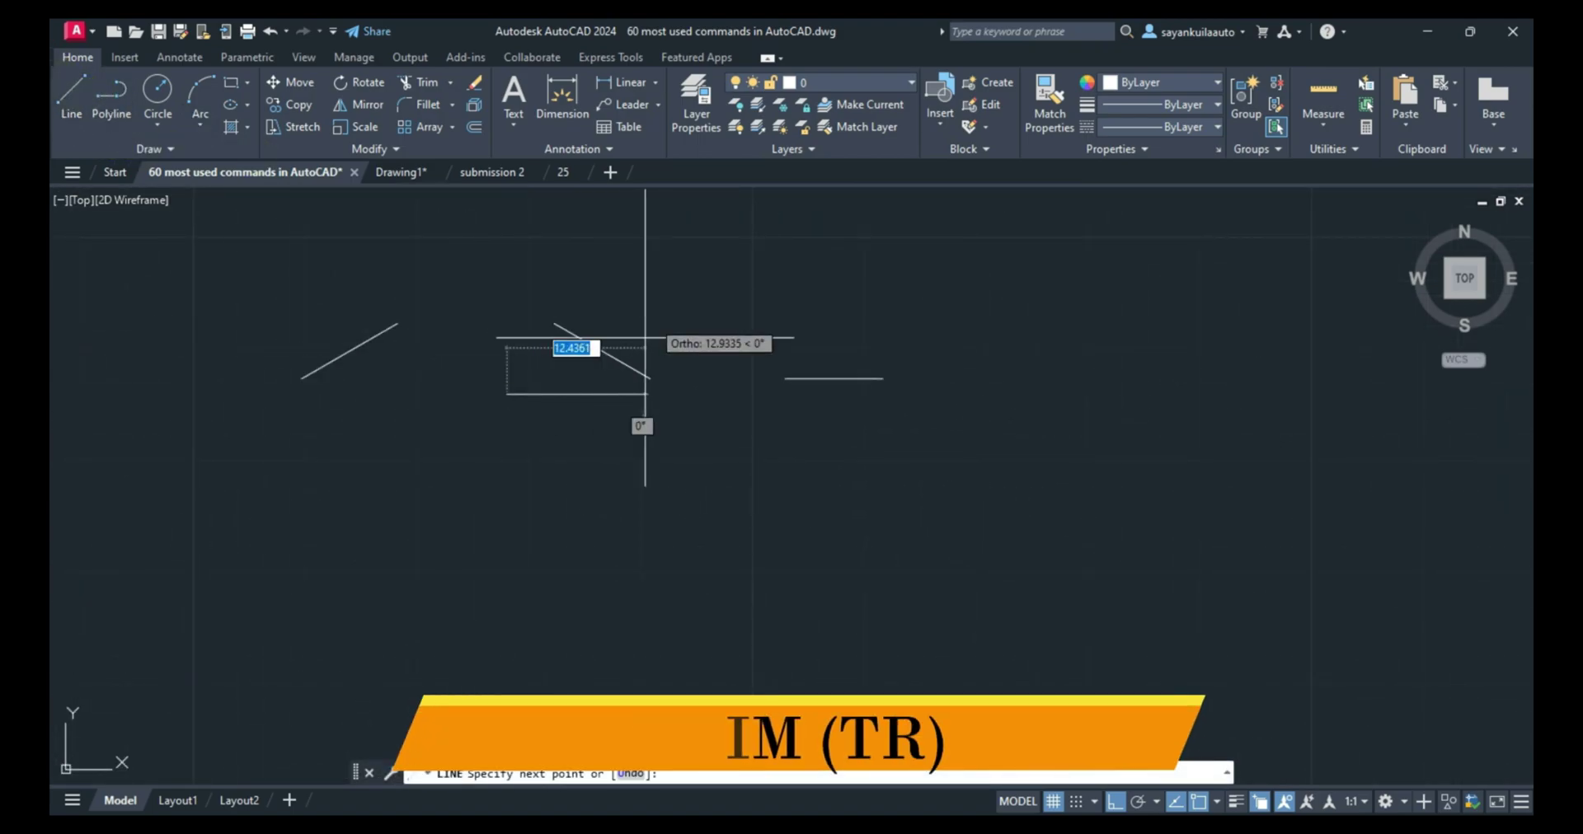
left_click(691, 296)
key("Return")
key("Return")
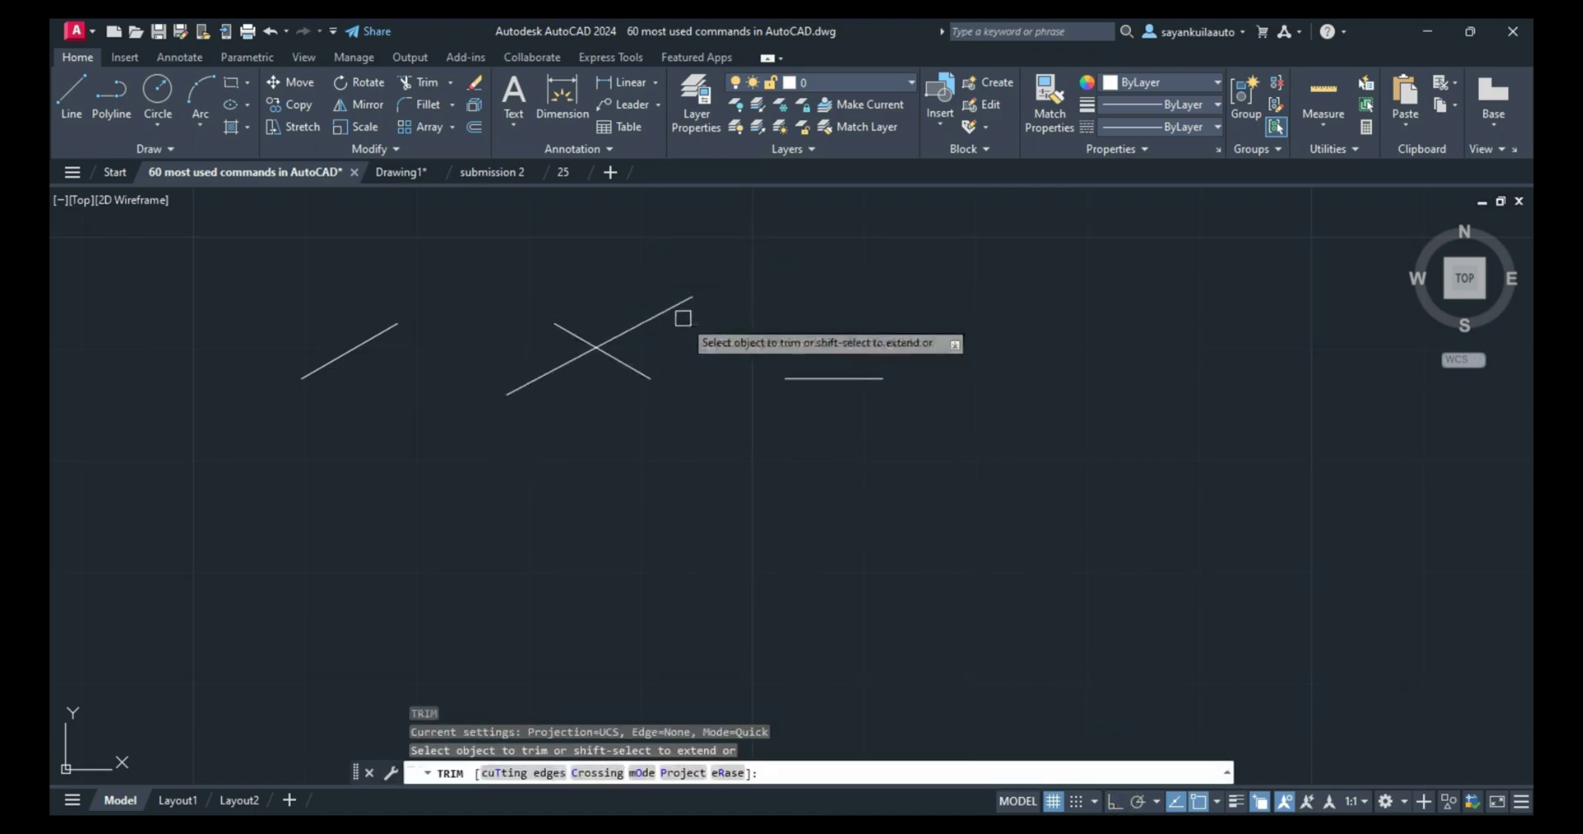
left_click(569, 330)
right_click(776, 286)
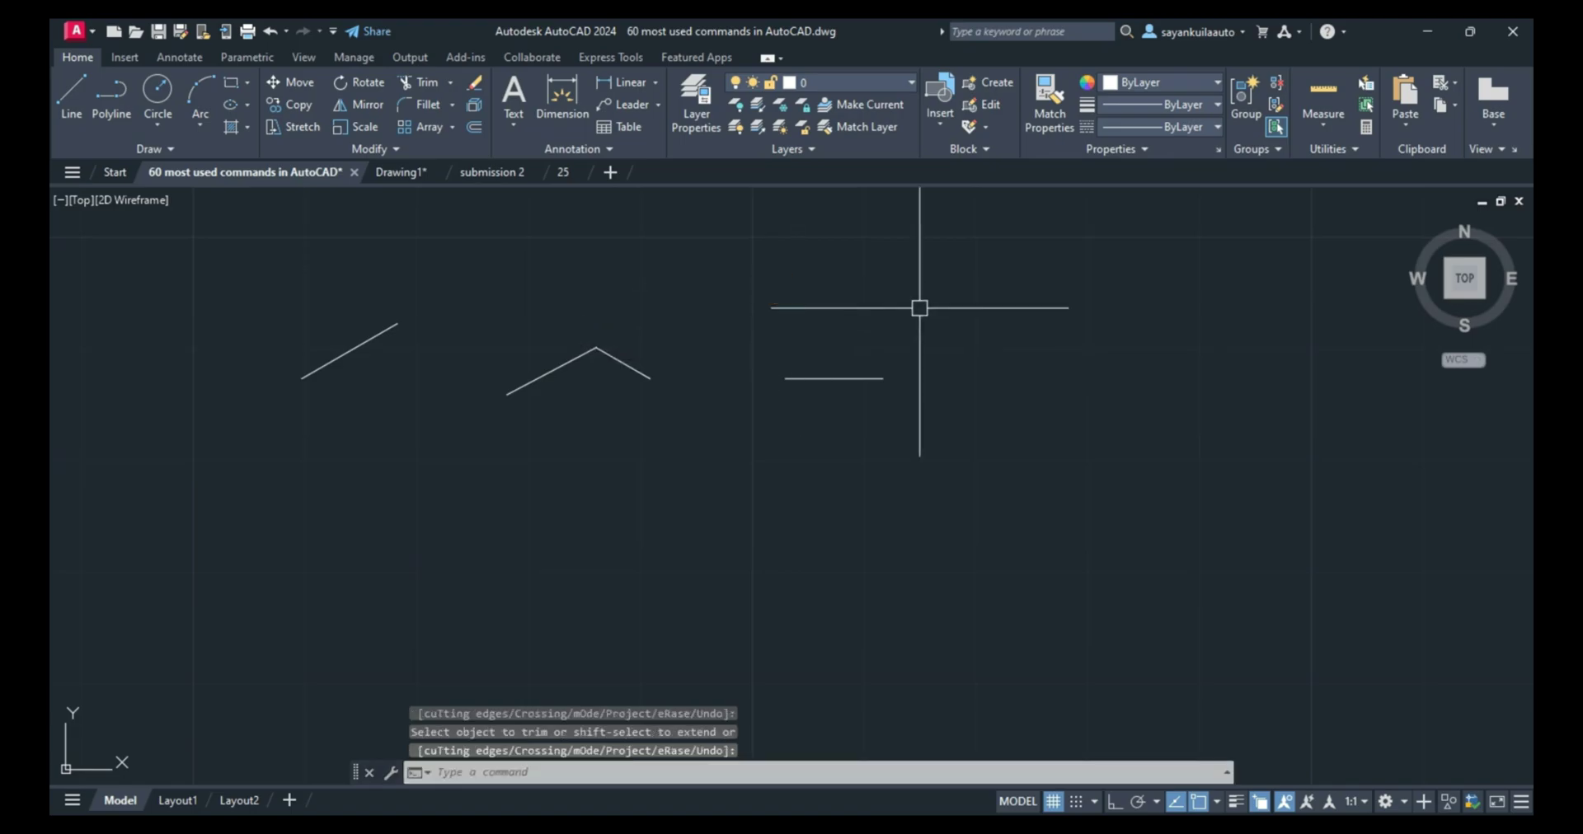
Step: Extend the short horizontal line with EX until it meets the caret
type("ex")
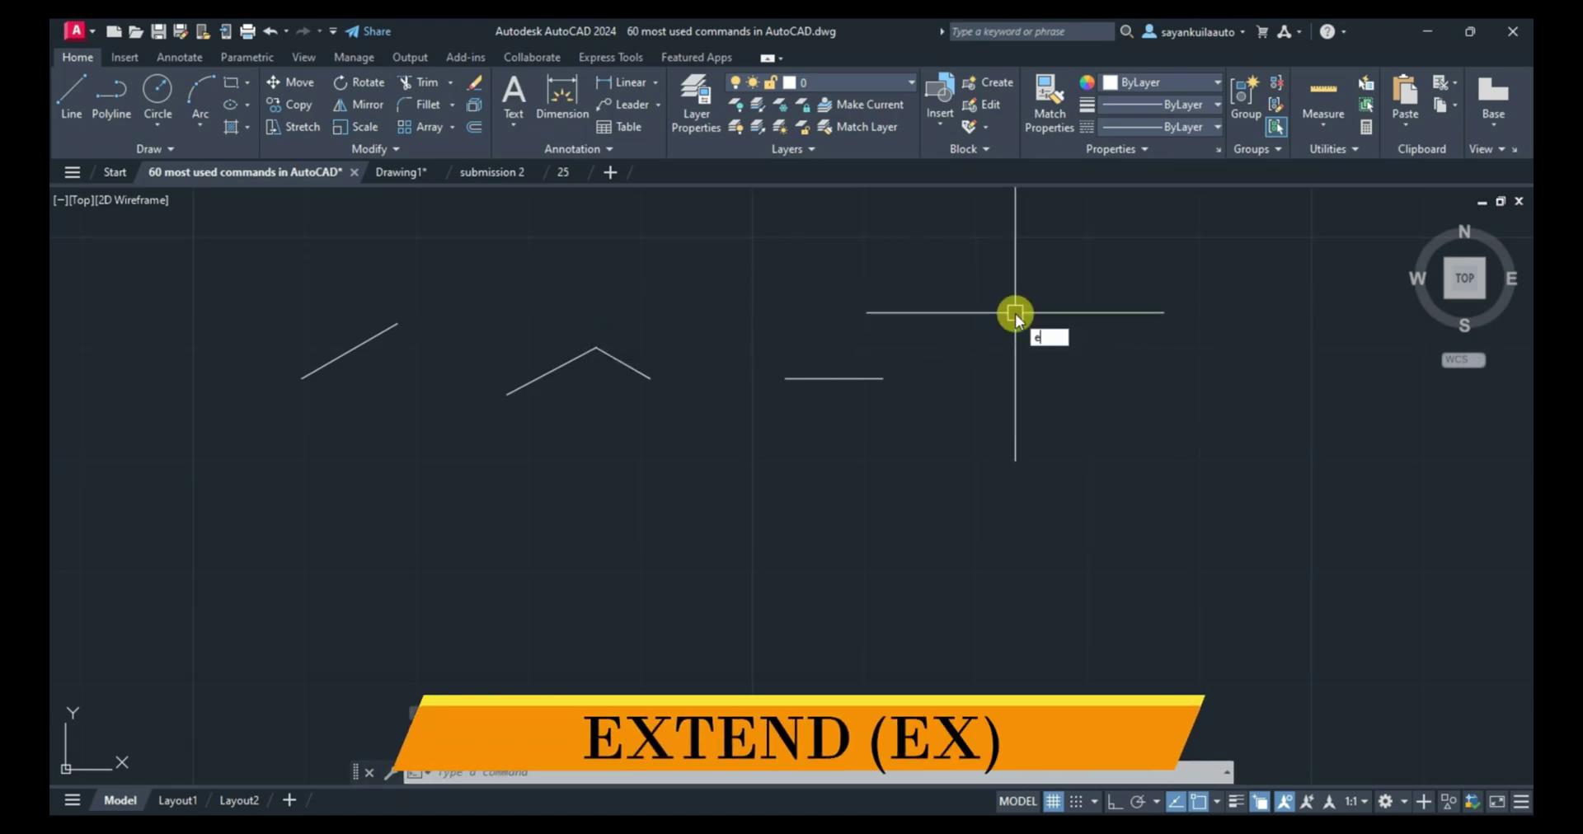
key("Return")
left_click(804, 378)
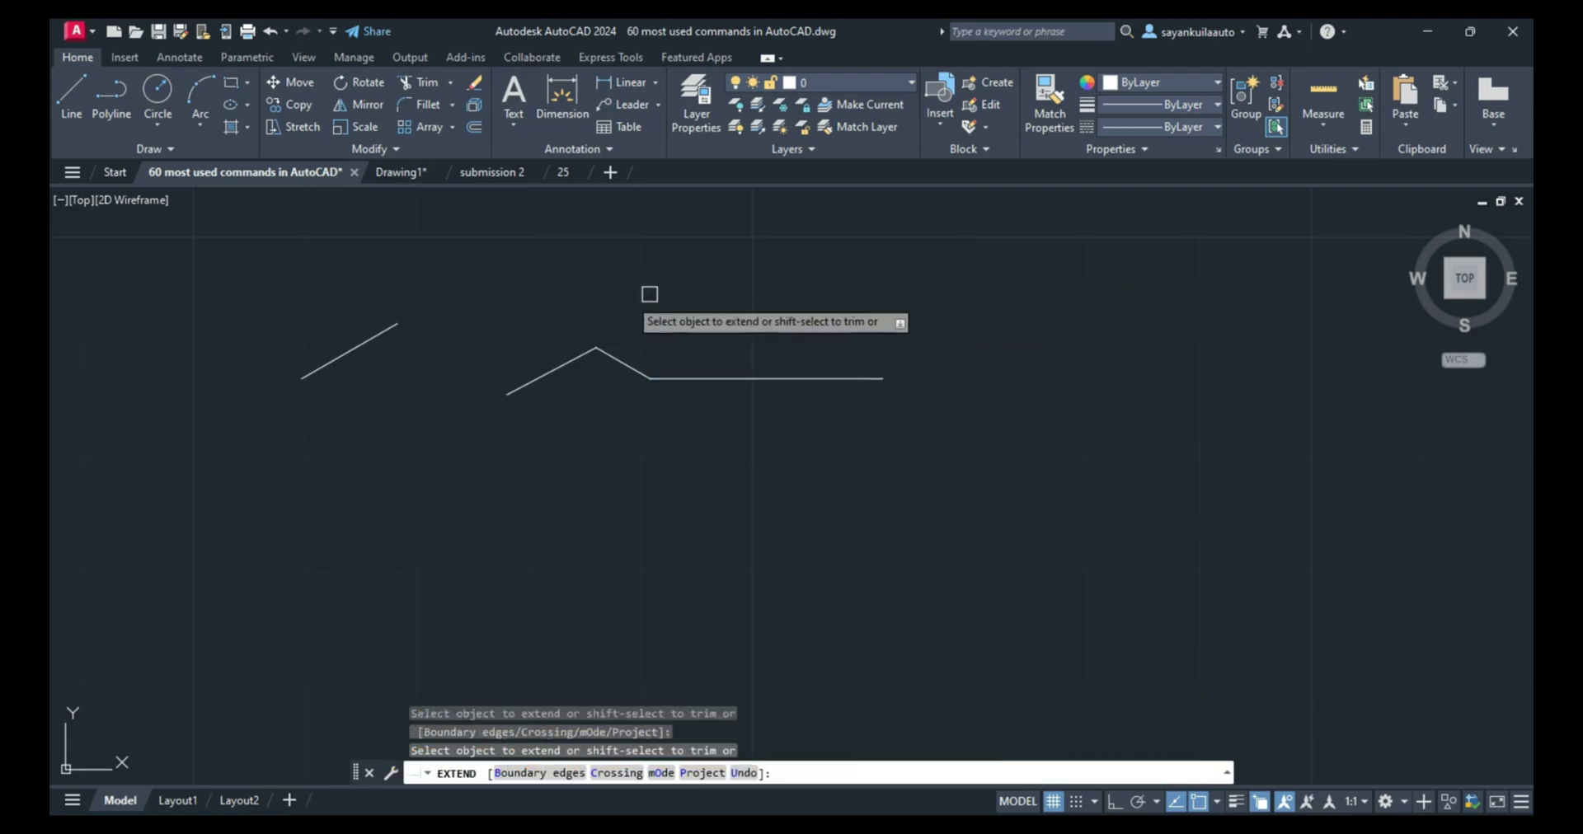
key("Return")
scroll(825, 289, "down", 3)
scroll(494, 663, "up", 3)
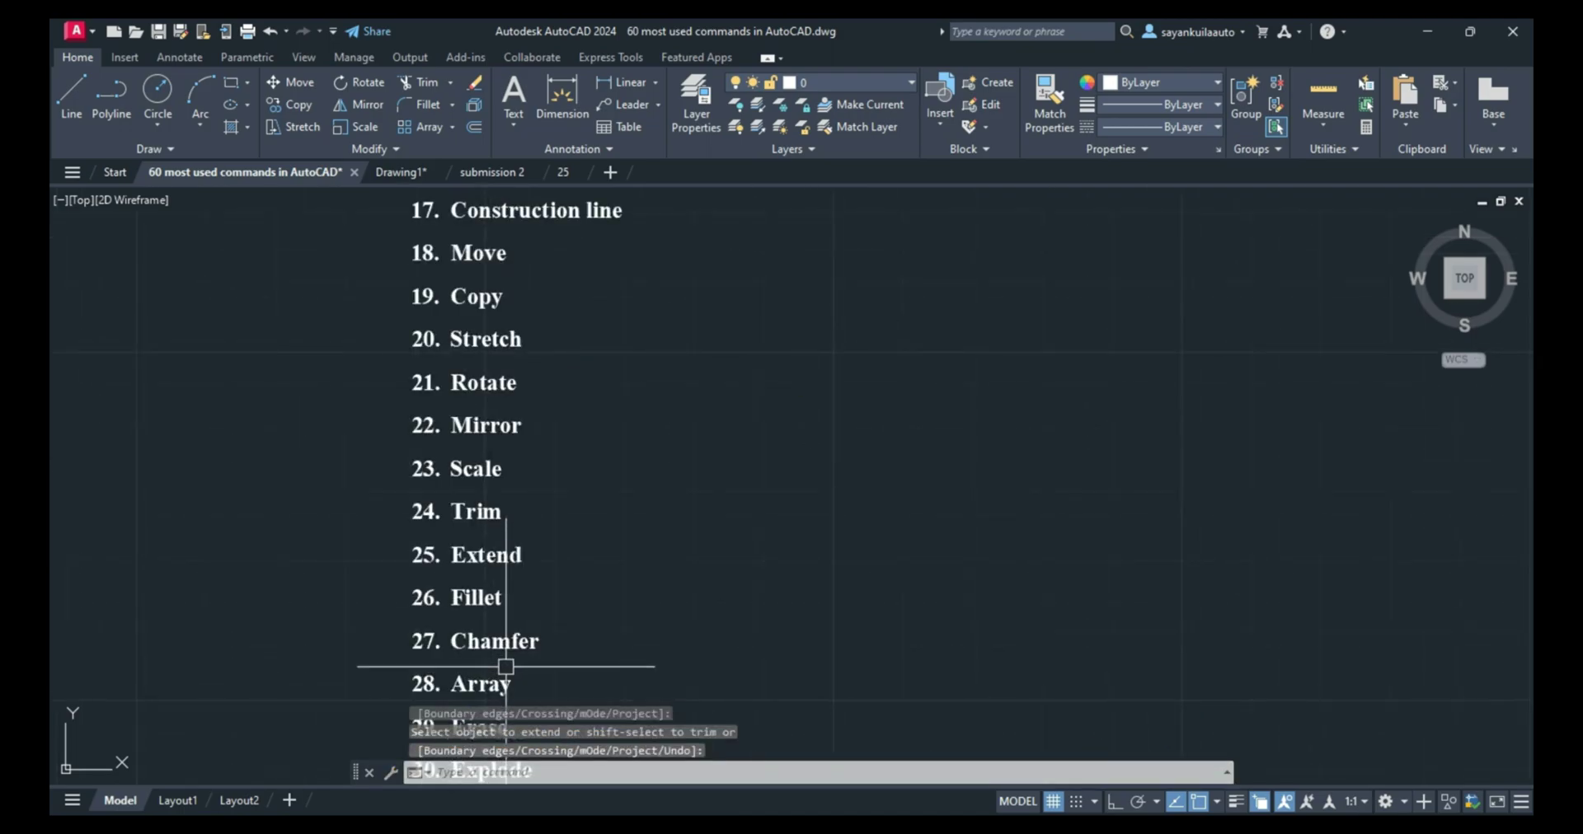
scroll(800, 289, "up", 5)
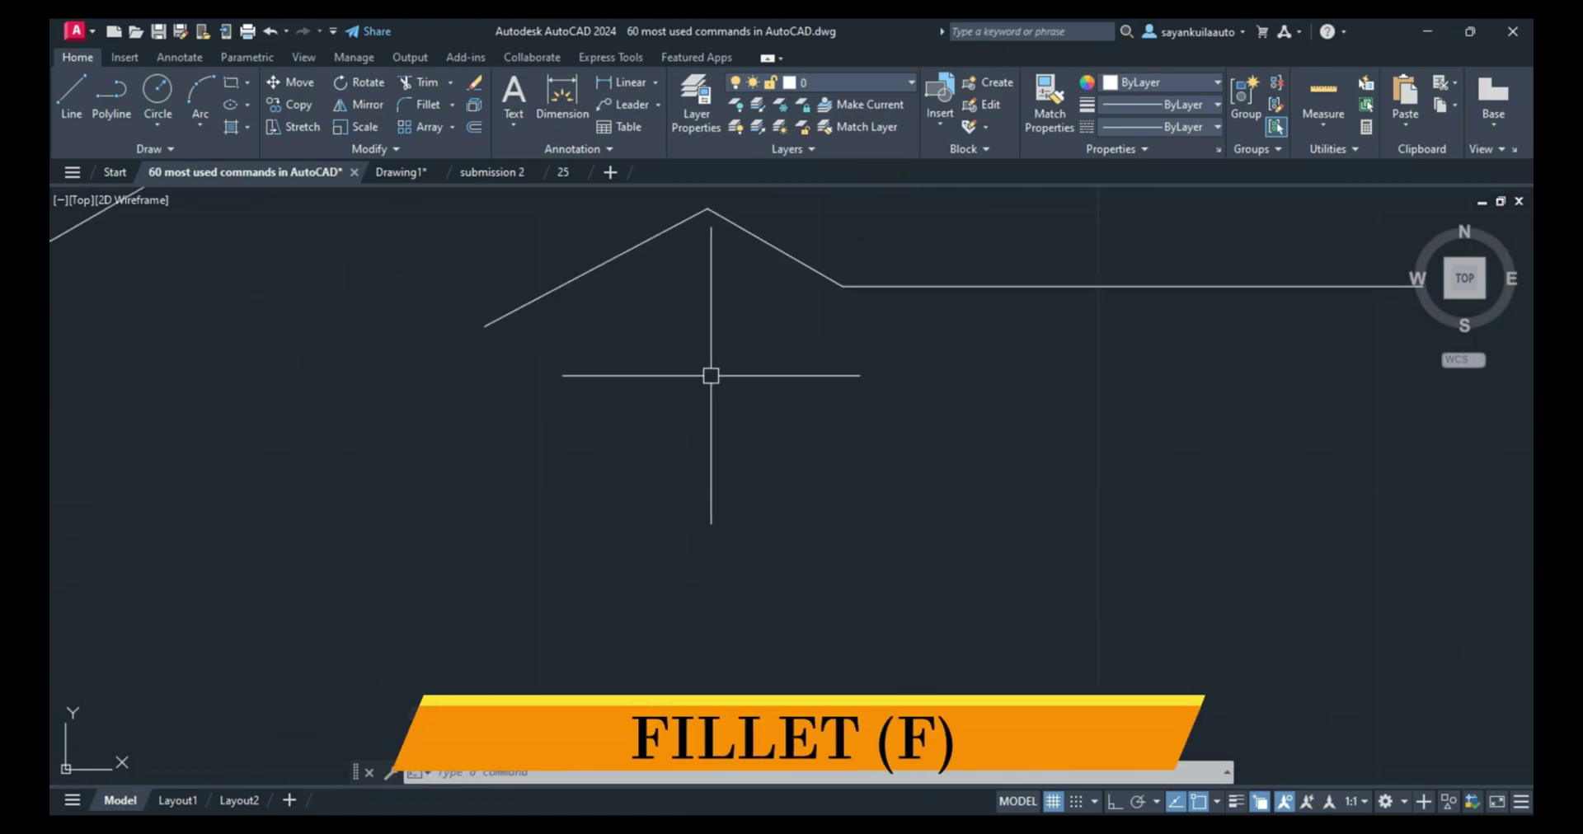
Step: Fillet the sloped and horizontal lines using a radius set by two picked points
type("f")
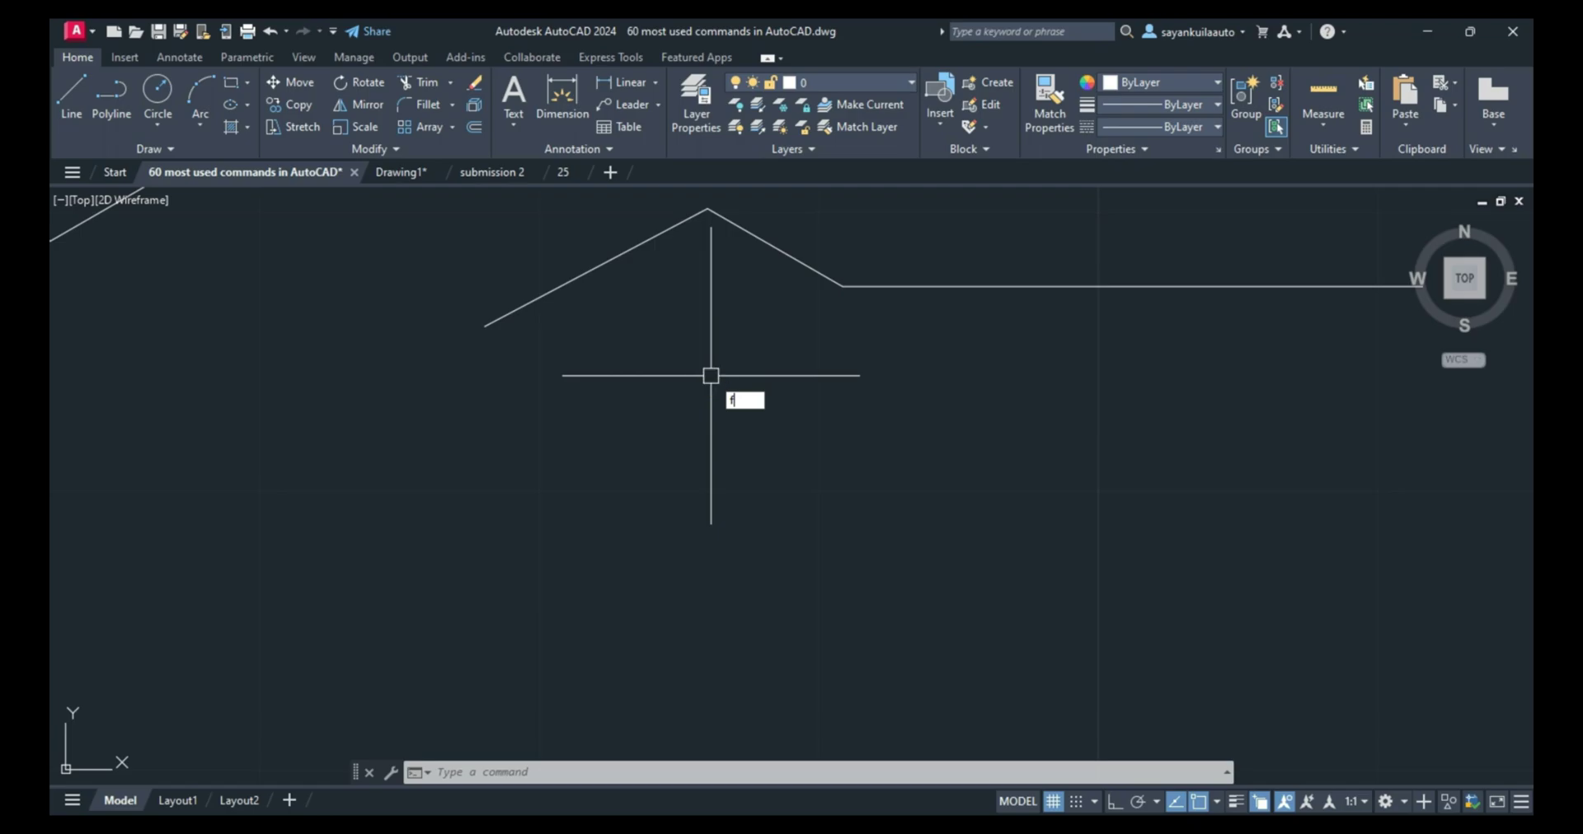
key("Return")
left_click(747, 773)
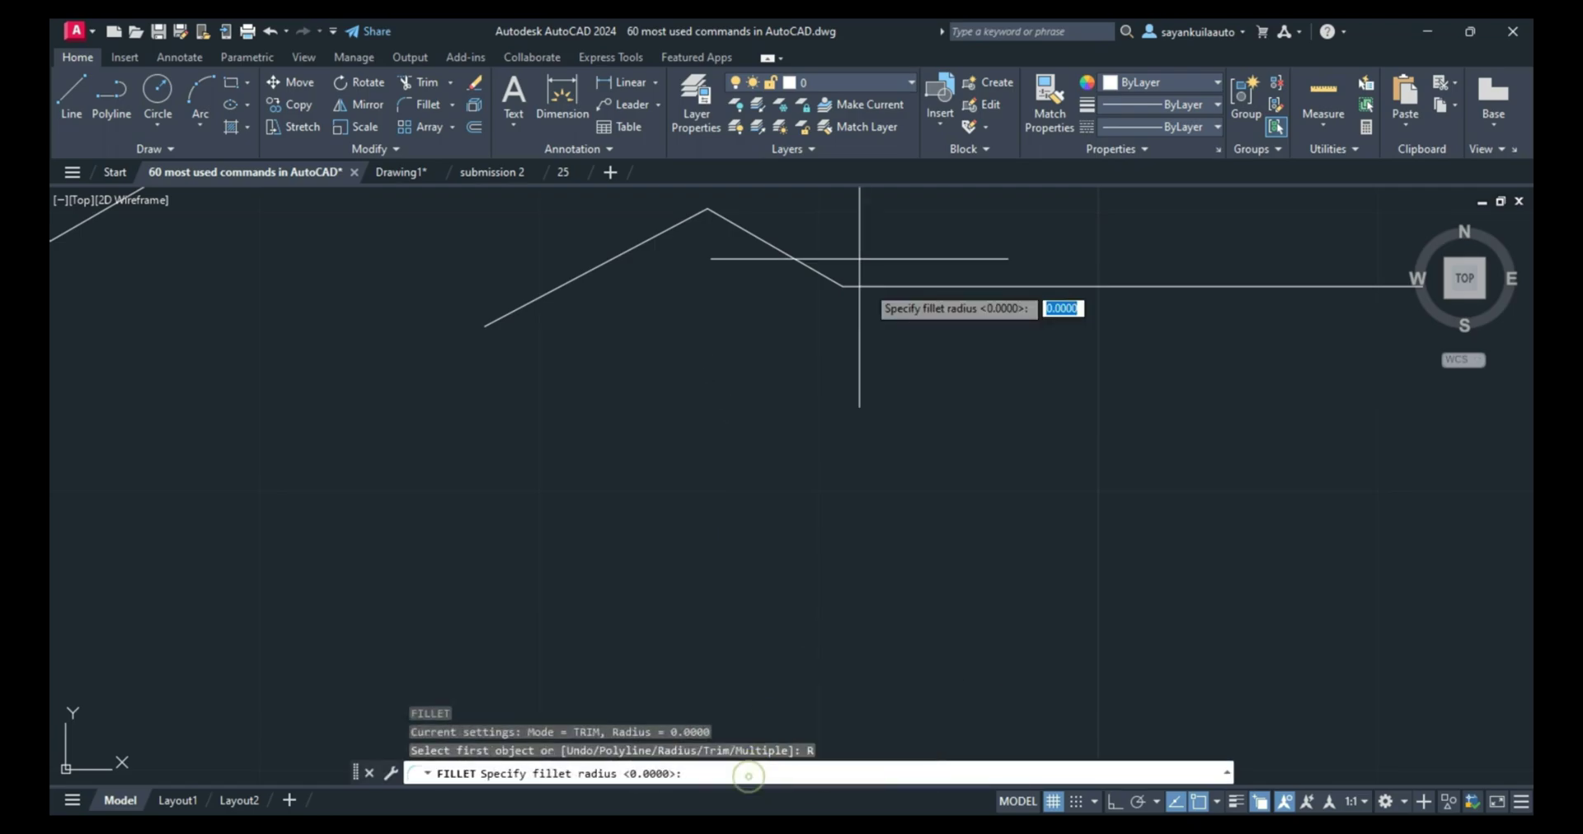
left_click(841, 286)
left_click(884, 236)
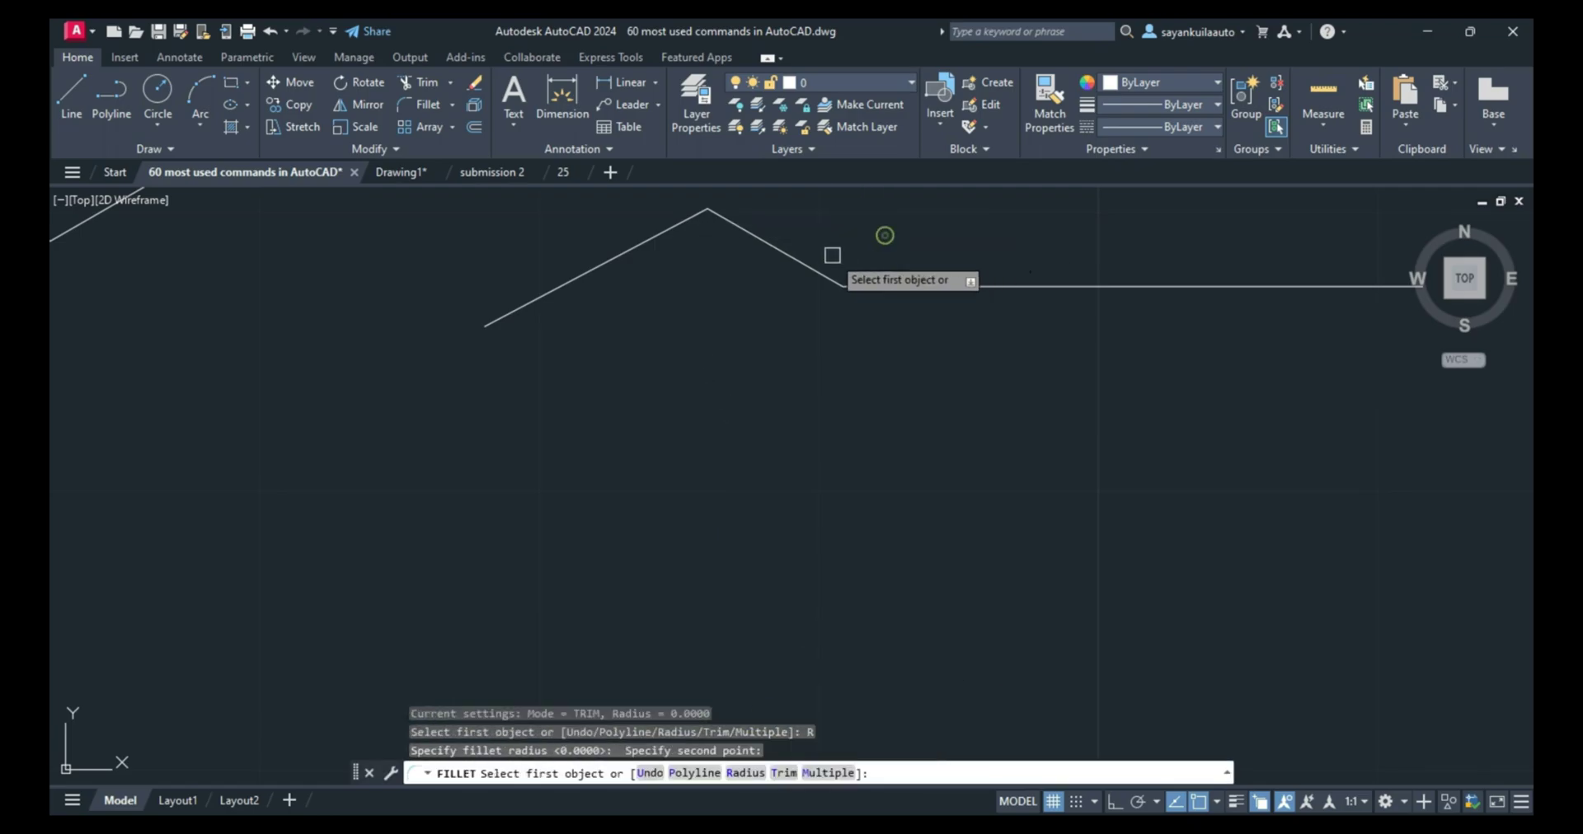
left_click(821, 265)
left_click(883, 286)
scroll(849, 297, "up", 4)
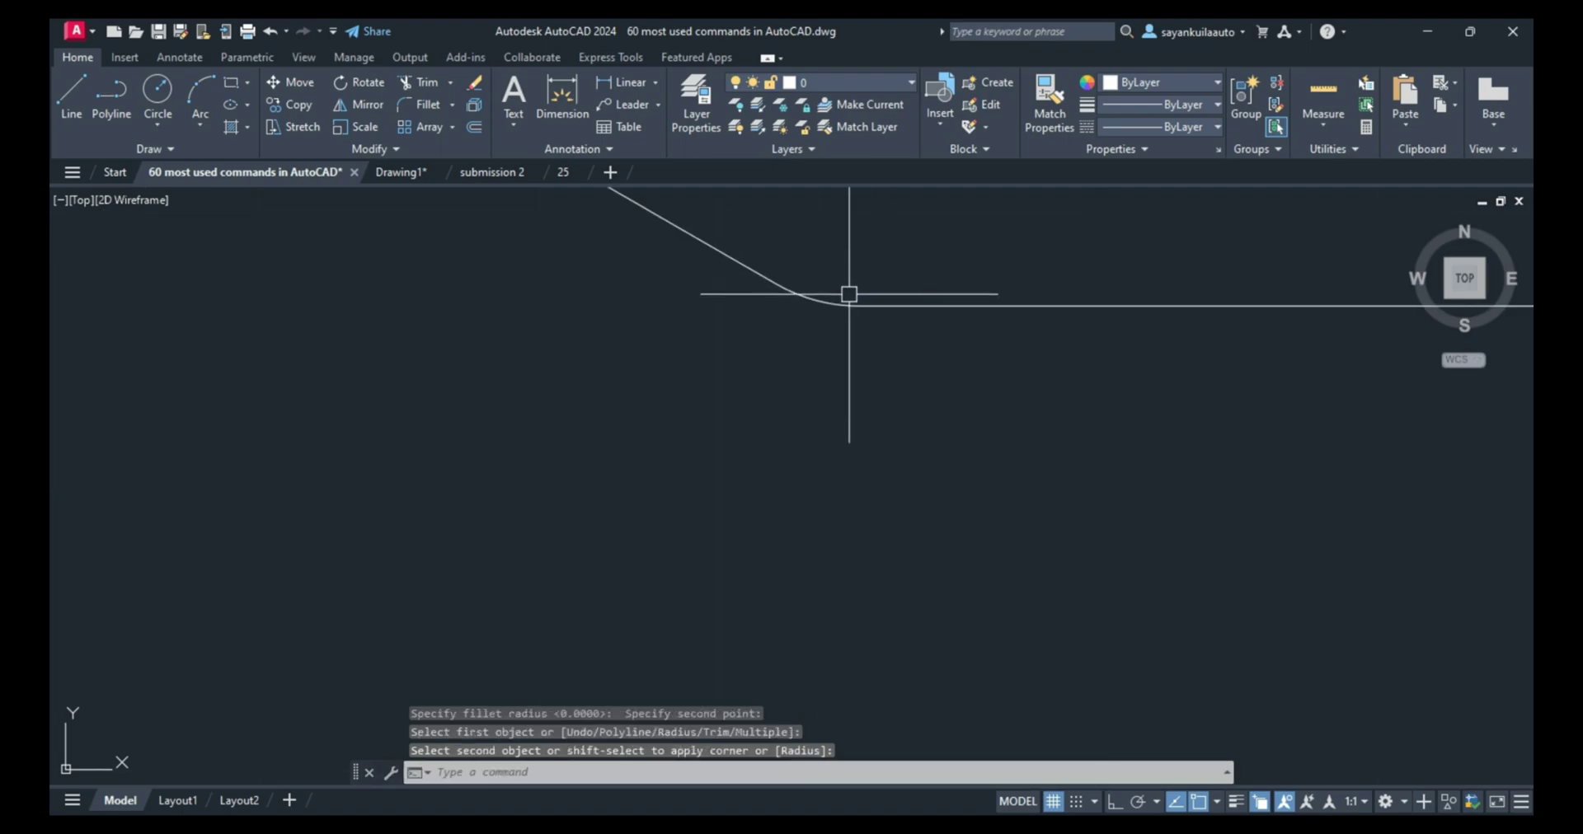
scroll(809, 283, "down", 10)
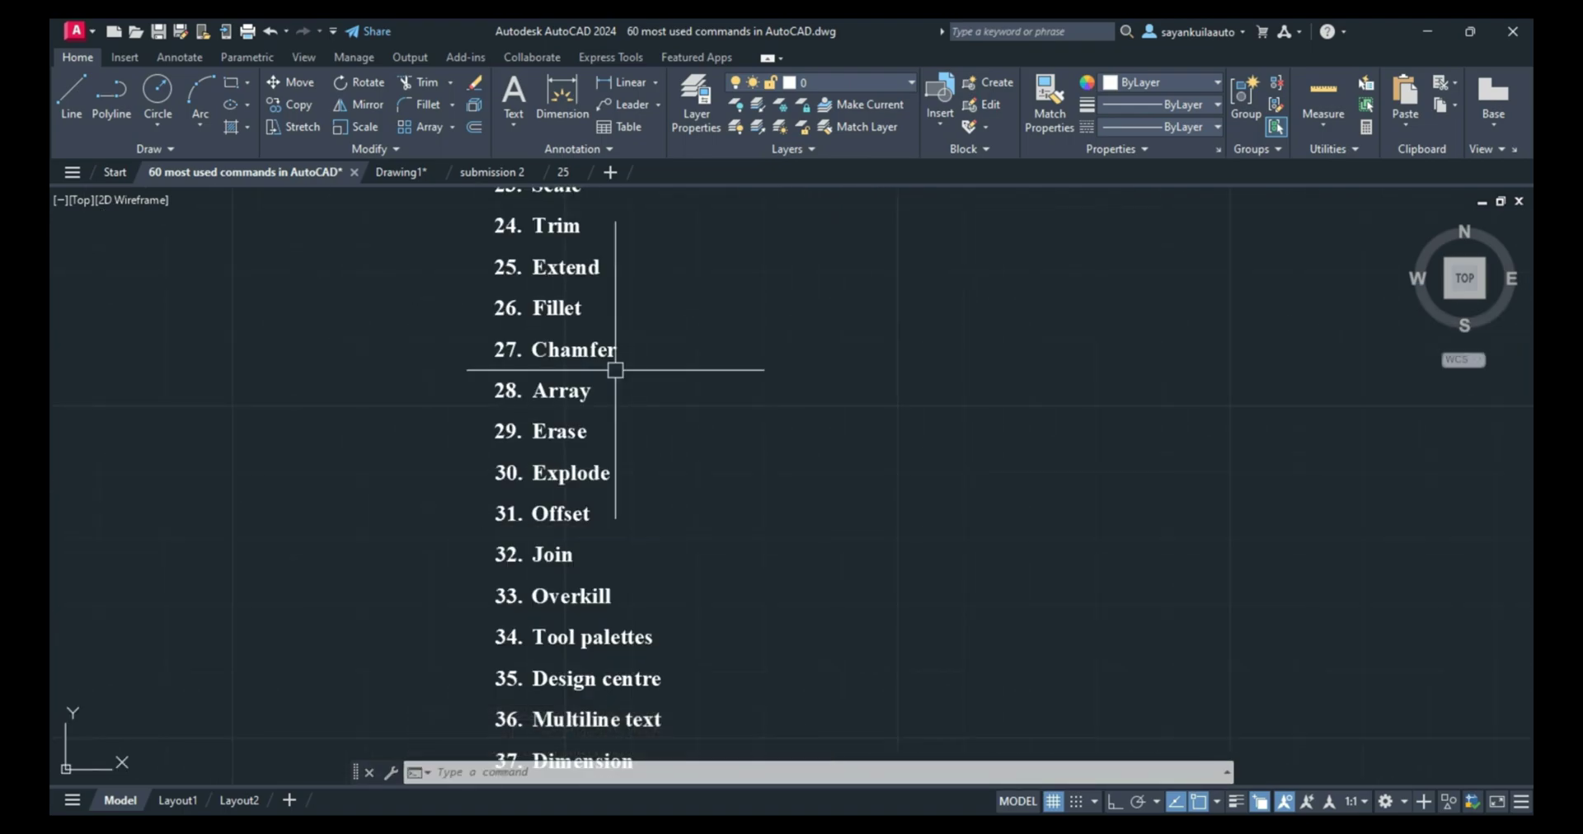
scroll(682, 379, "up", 8)
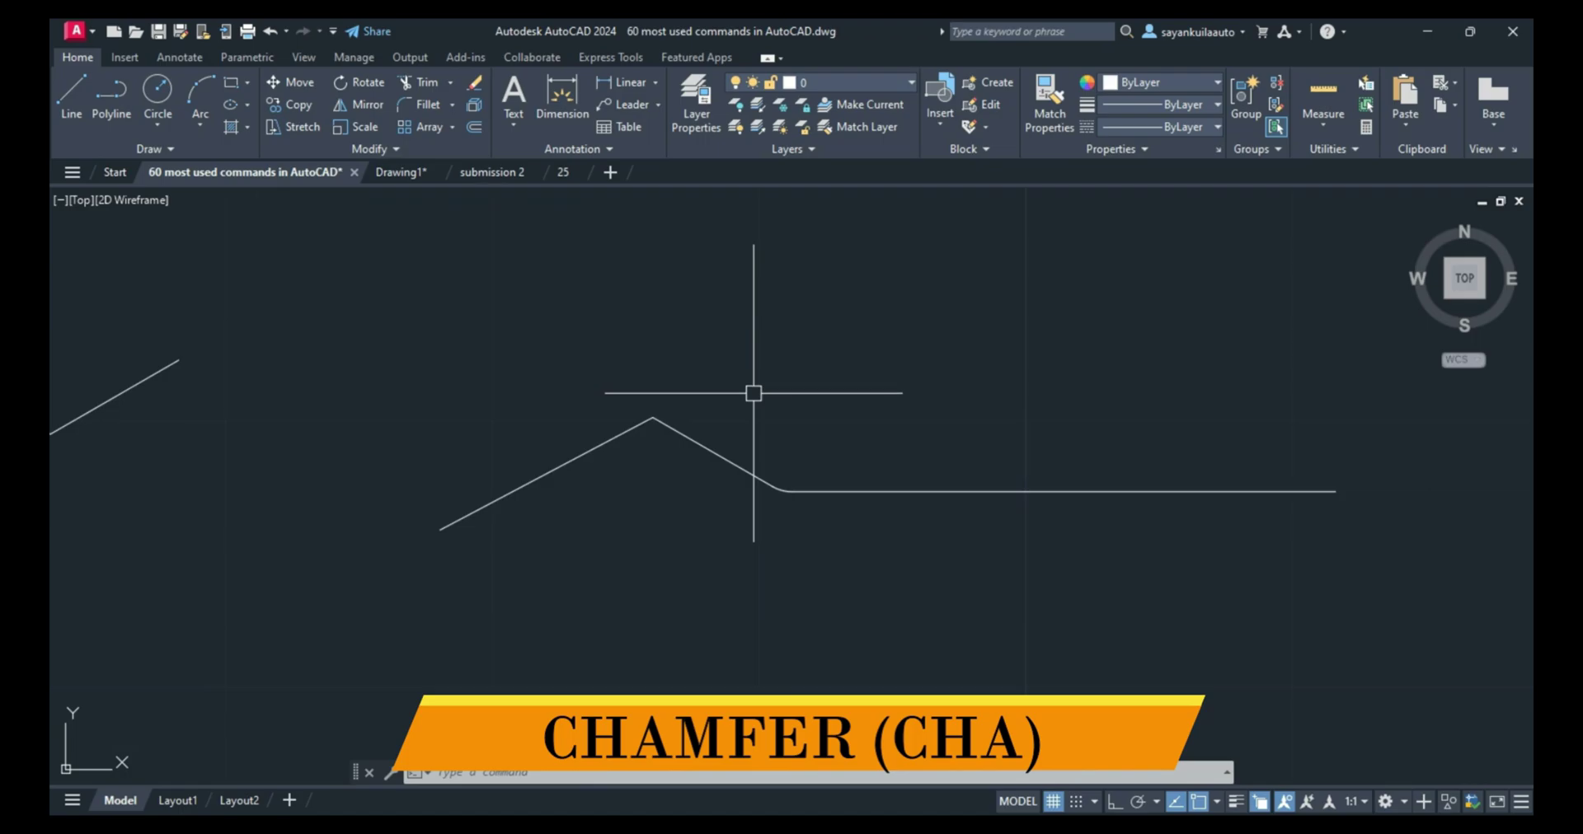
Step: Chamfer the peak's two lines with CHA, setting both distances by picked points
type("CHA")
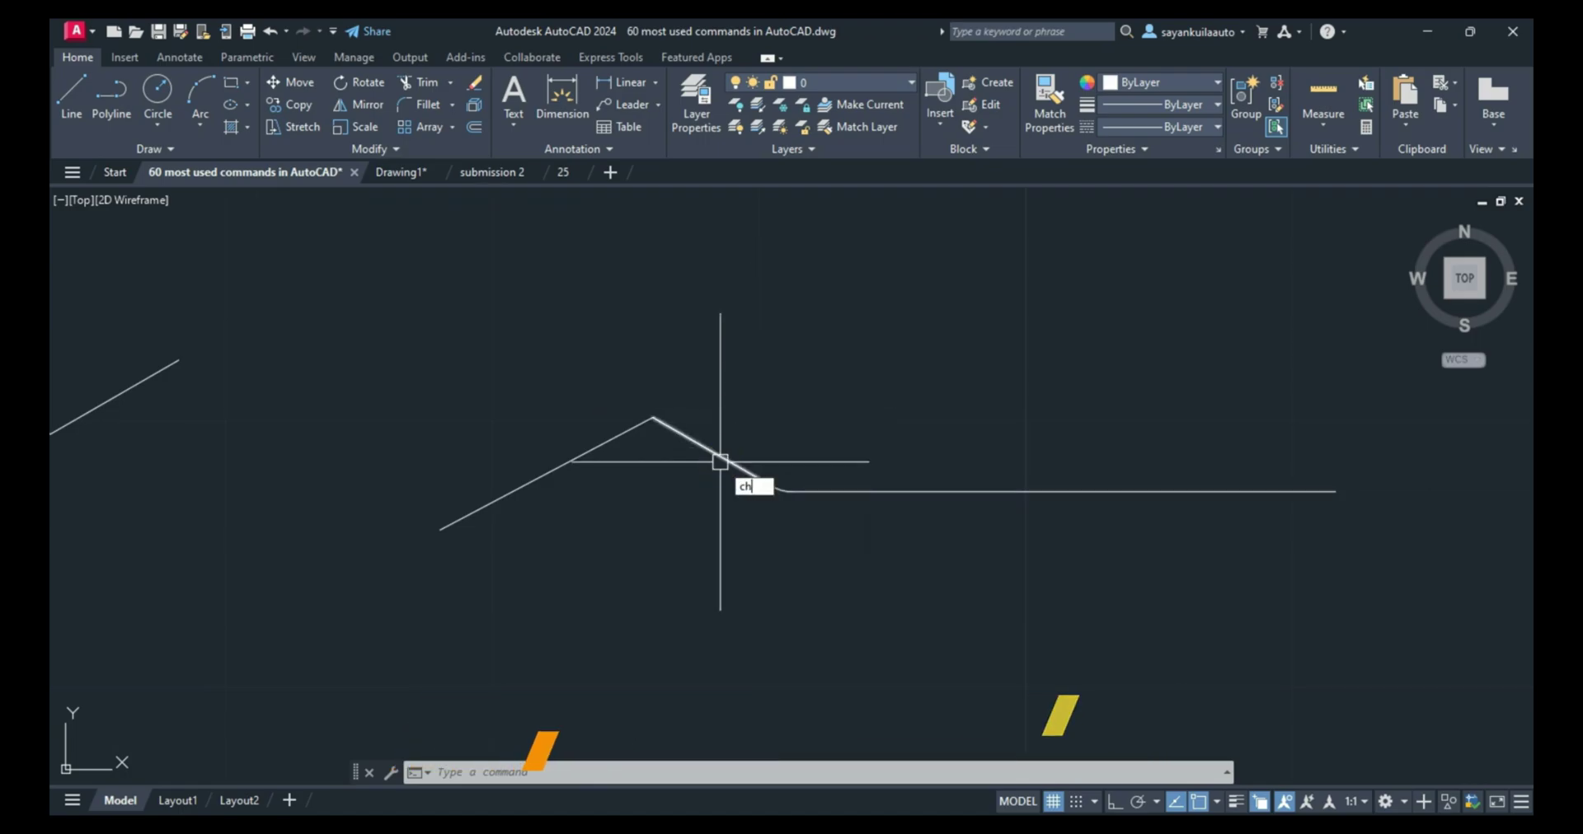
key("Return")
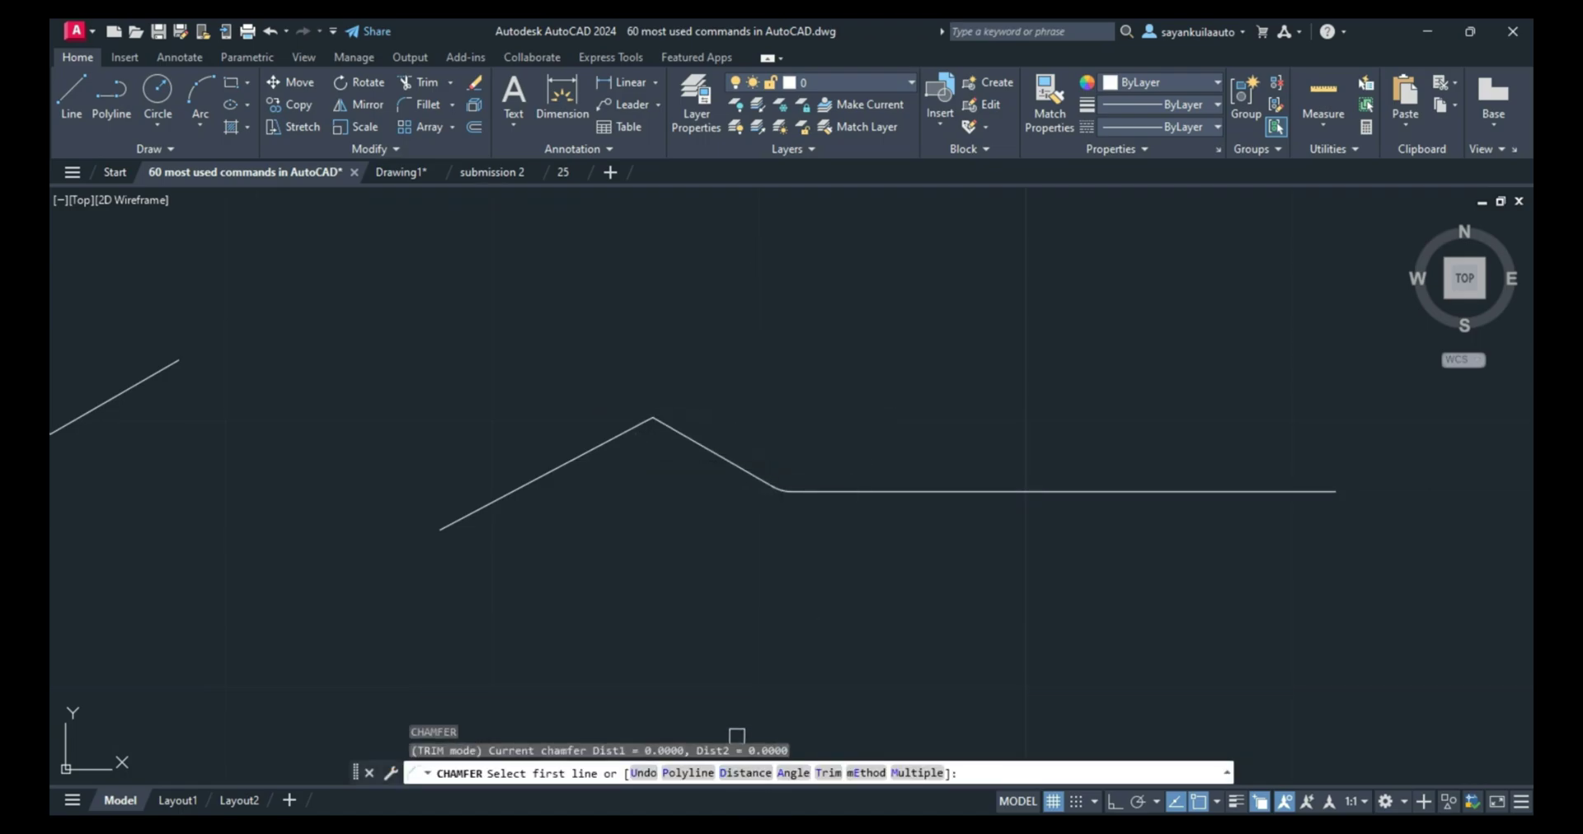
left_click(755, 773)
left_click(725, 388)
left_click(775, 387)
left_click(726, 384)
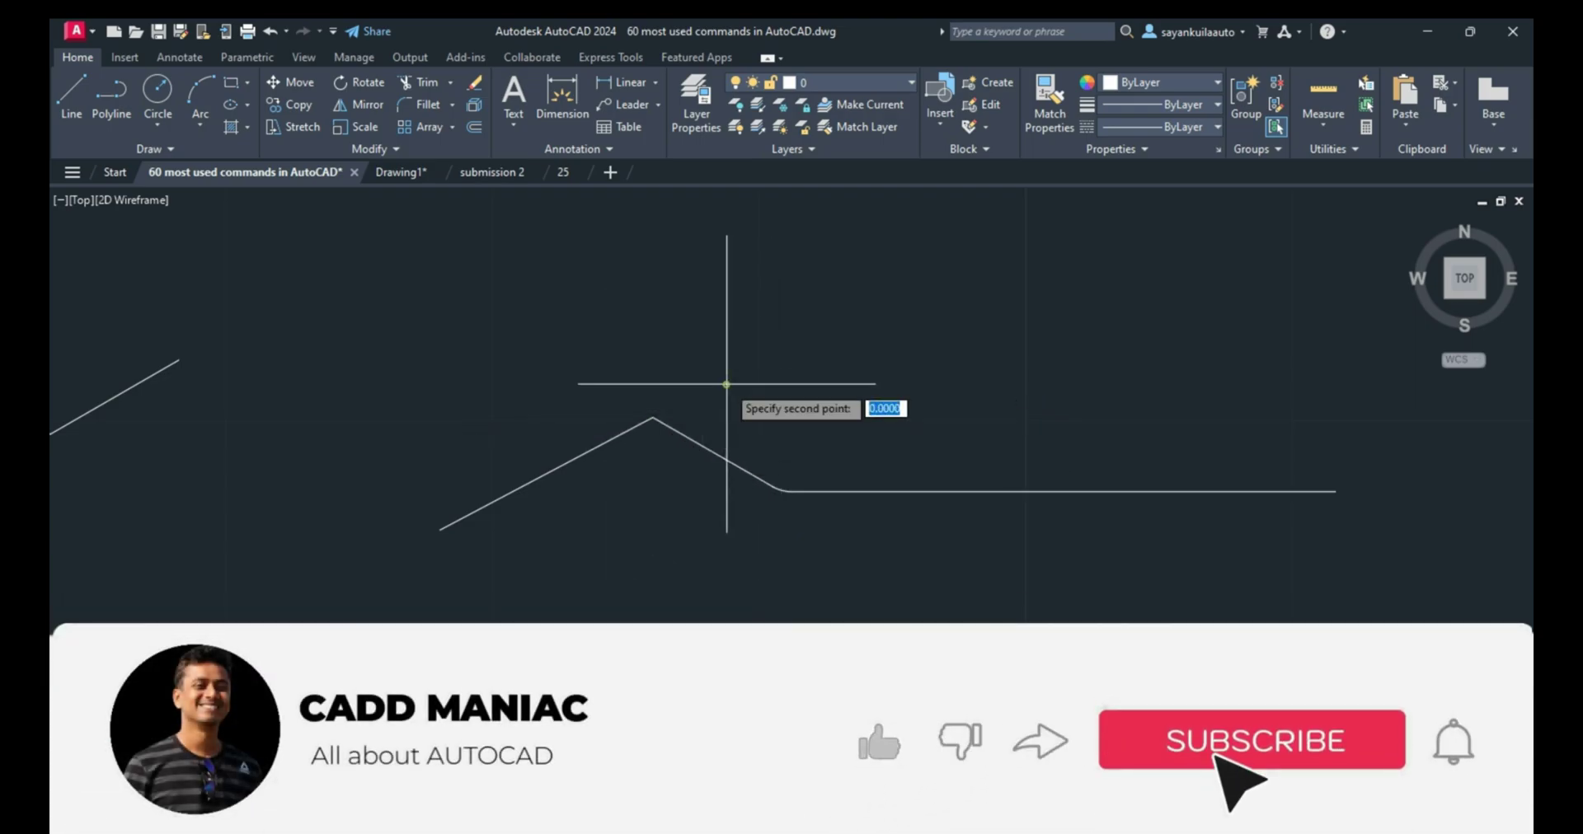
left_click(769, 373)
left_click(622, 436)
left_click(700, 443)
scroll(861, 315, "down", 4)
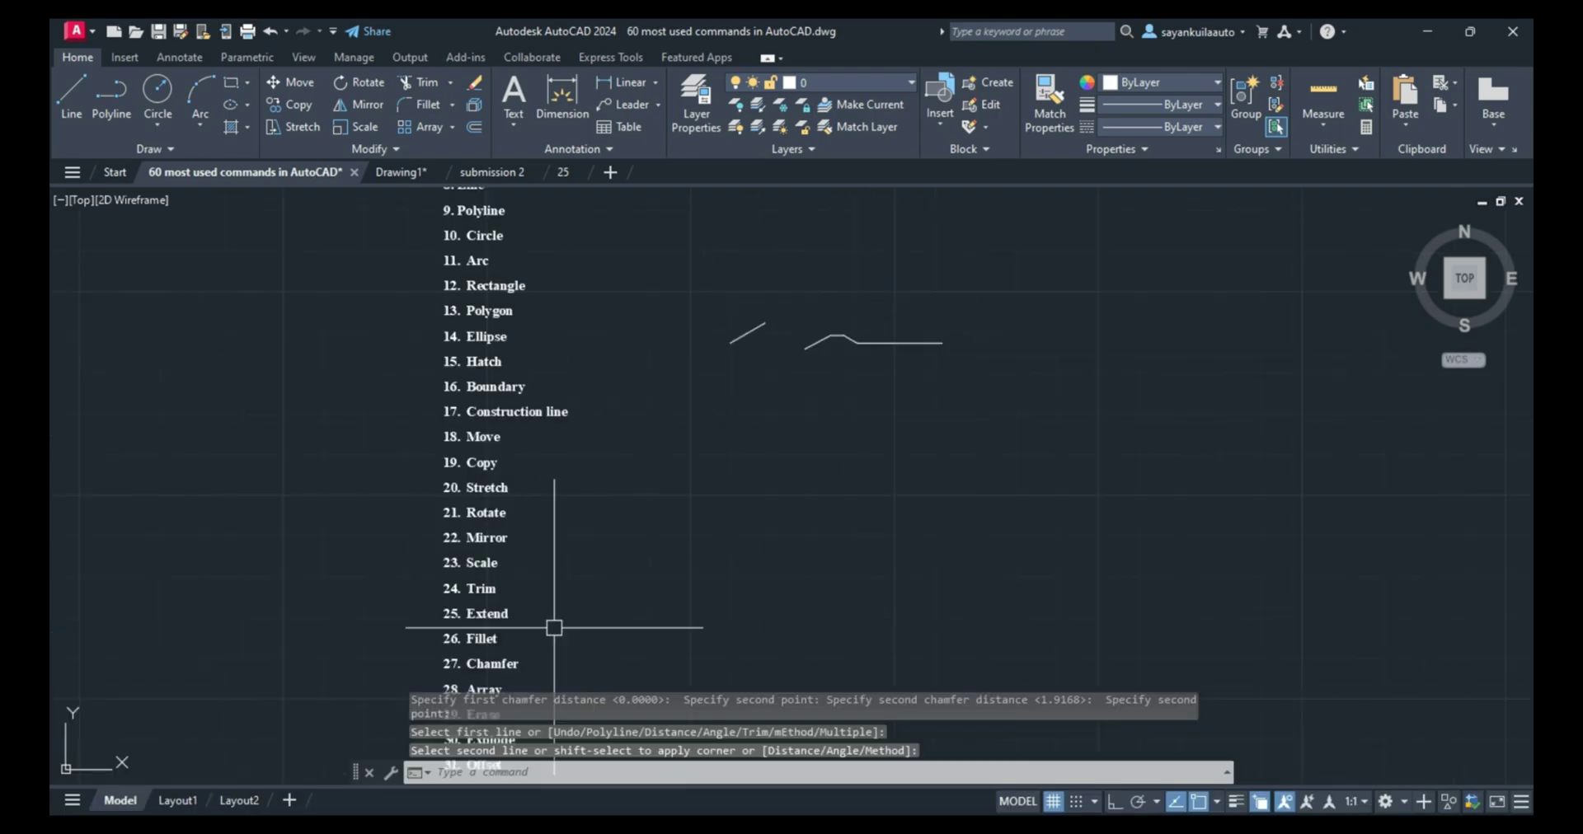
scroll(556, 435, "down", 2)
scroll(495, 610, "up", 6)
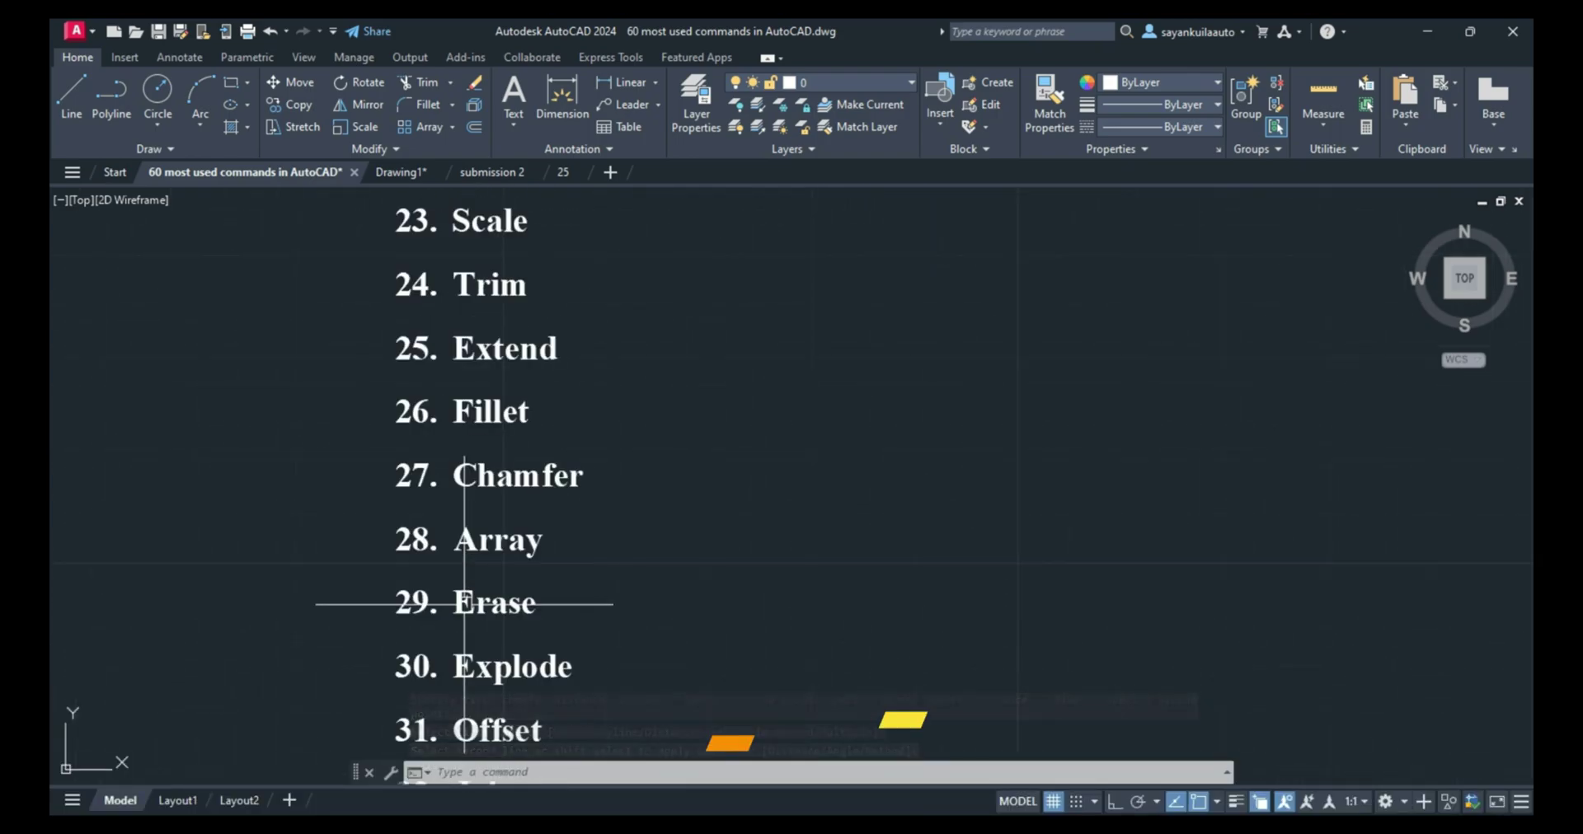
type("arr")
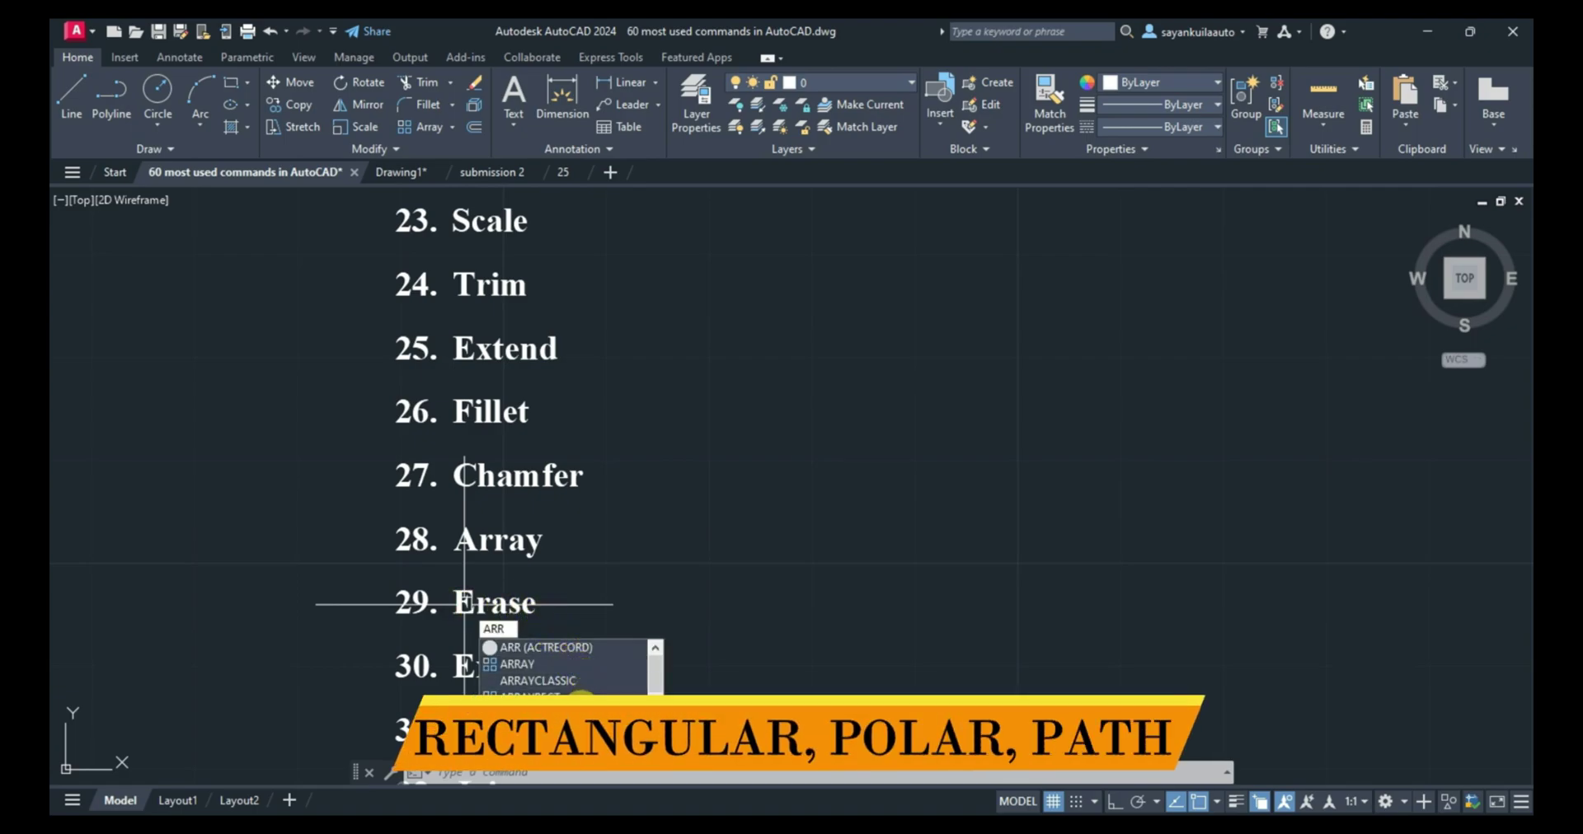
key("Escape")
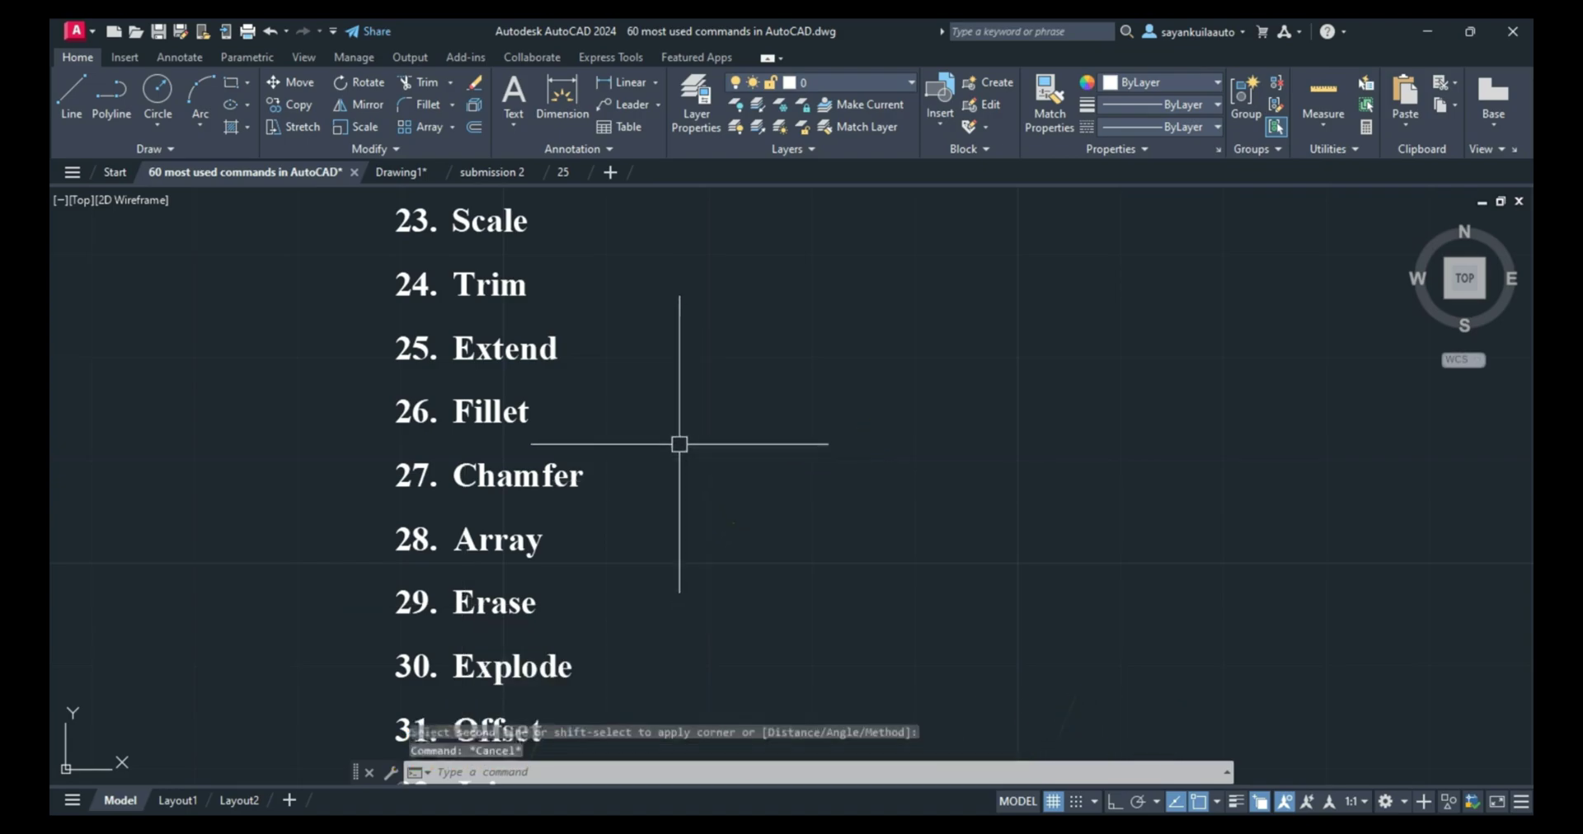
scroll(679, 442, "down", 2)
scroll(654, 534, "up", 4)
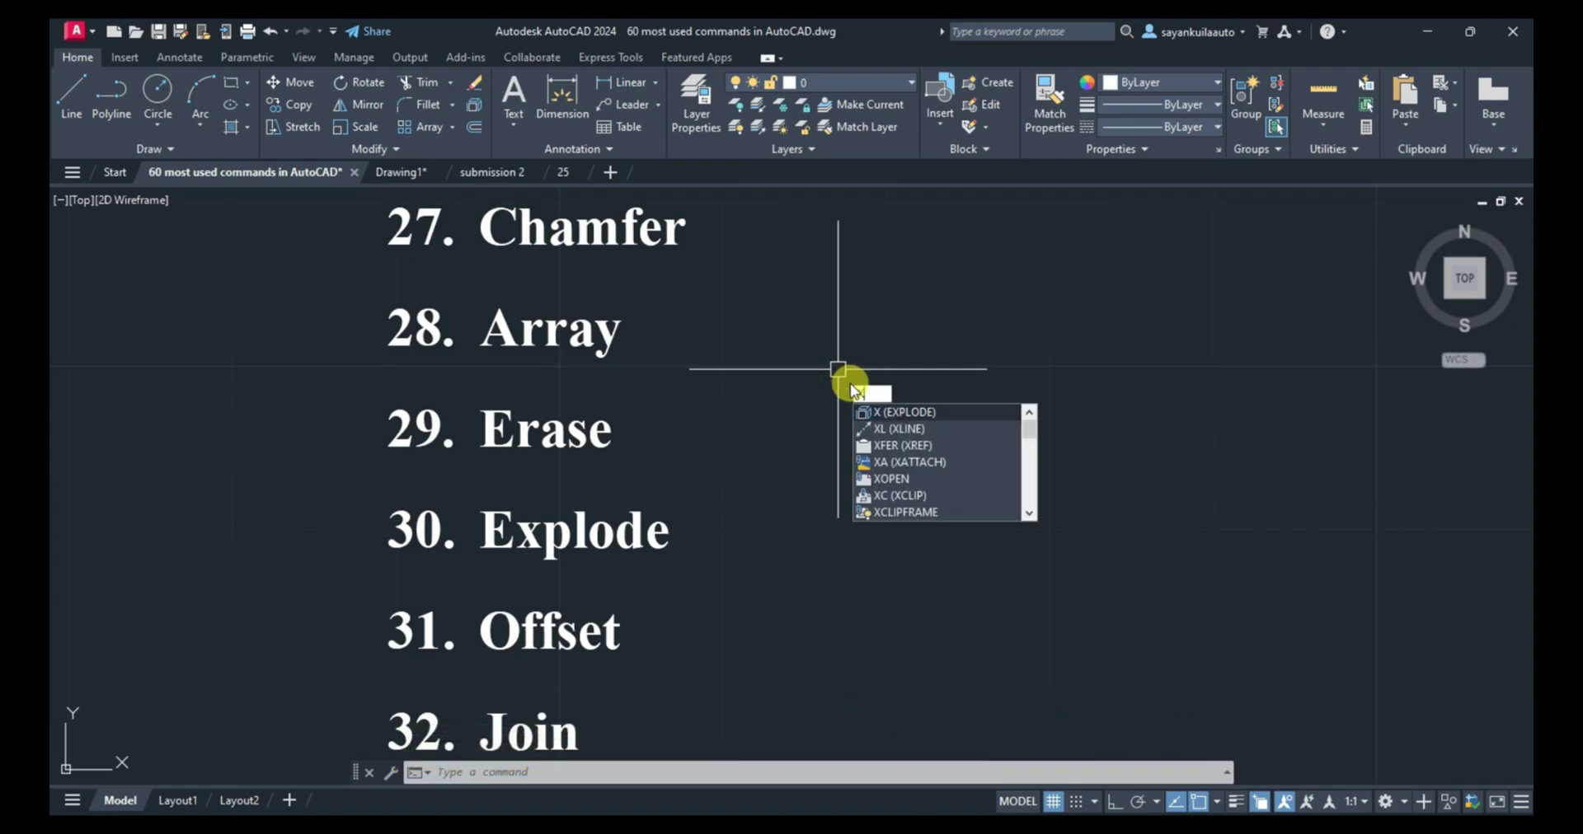
key("Return")
key("Escape")
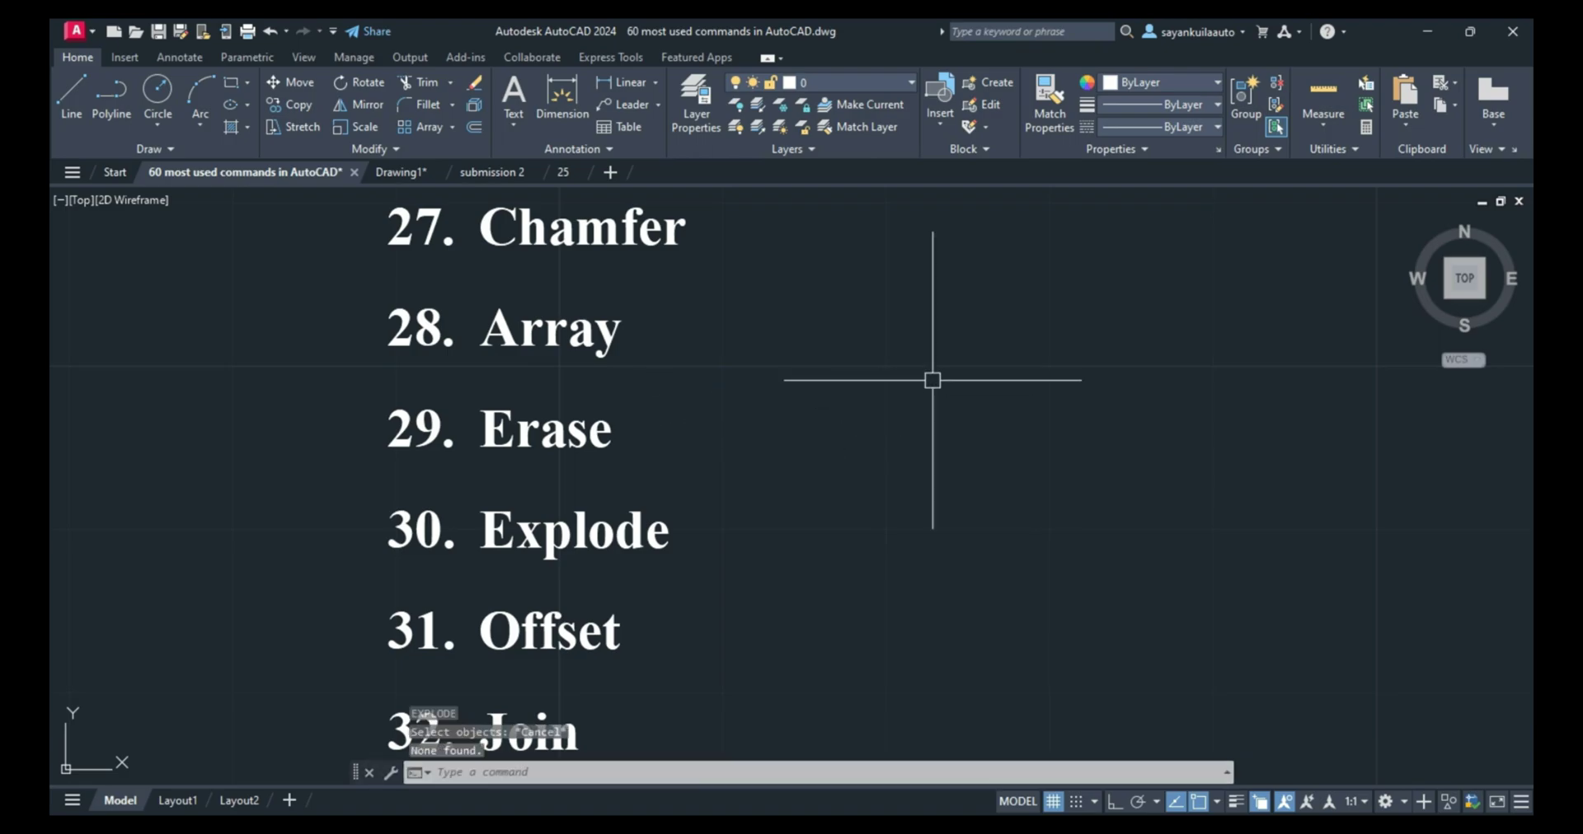
scroll(530, 395, "down", 4)
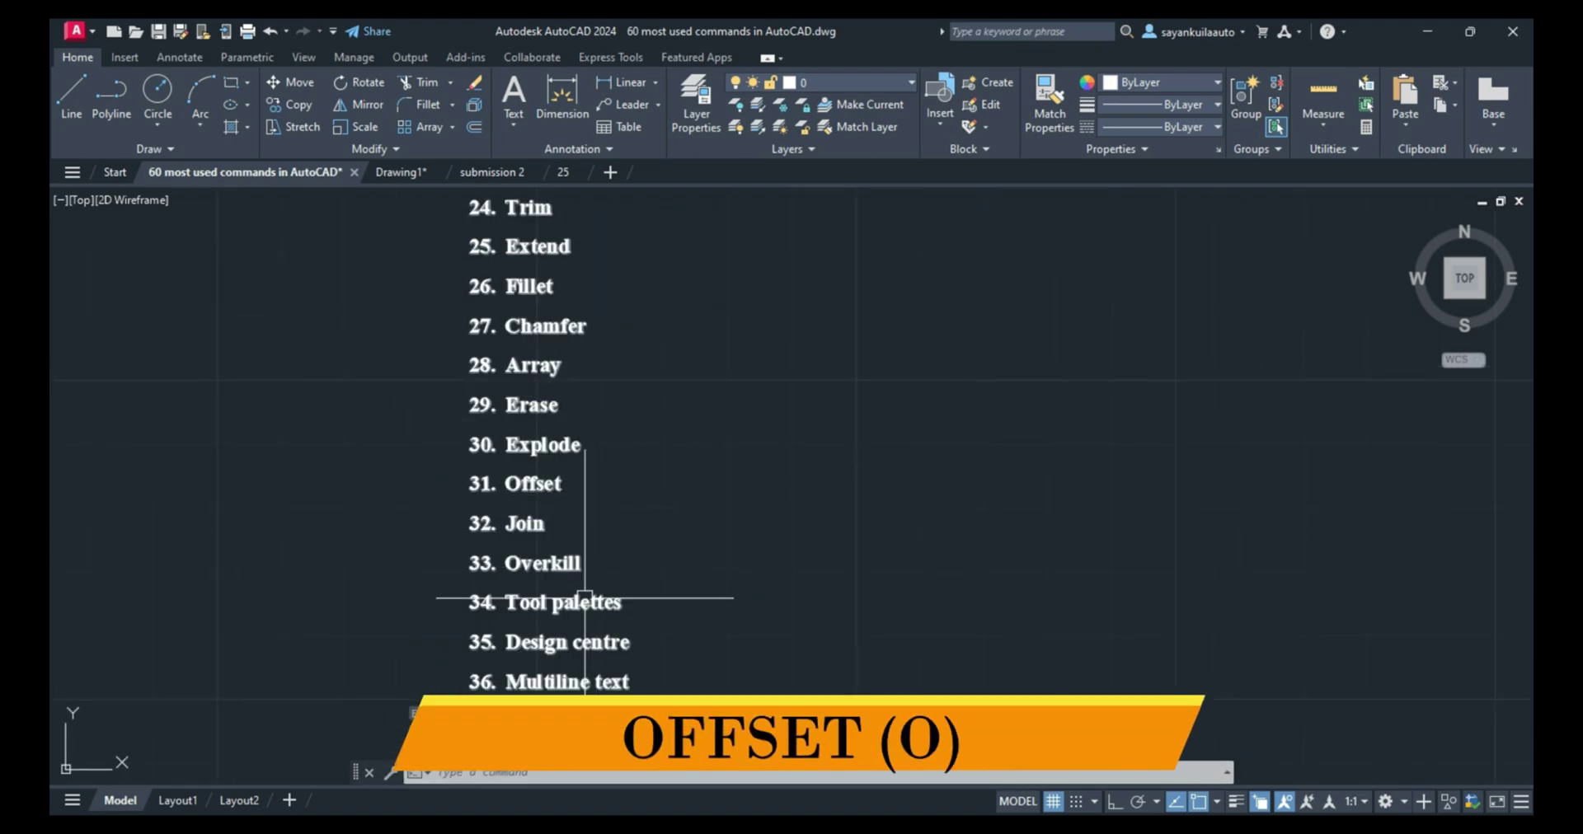
scroll(559, 552, "up", 2)
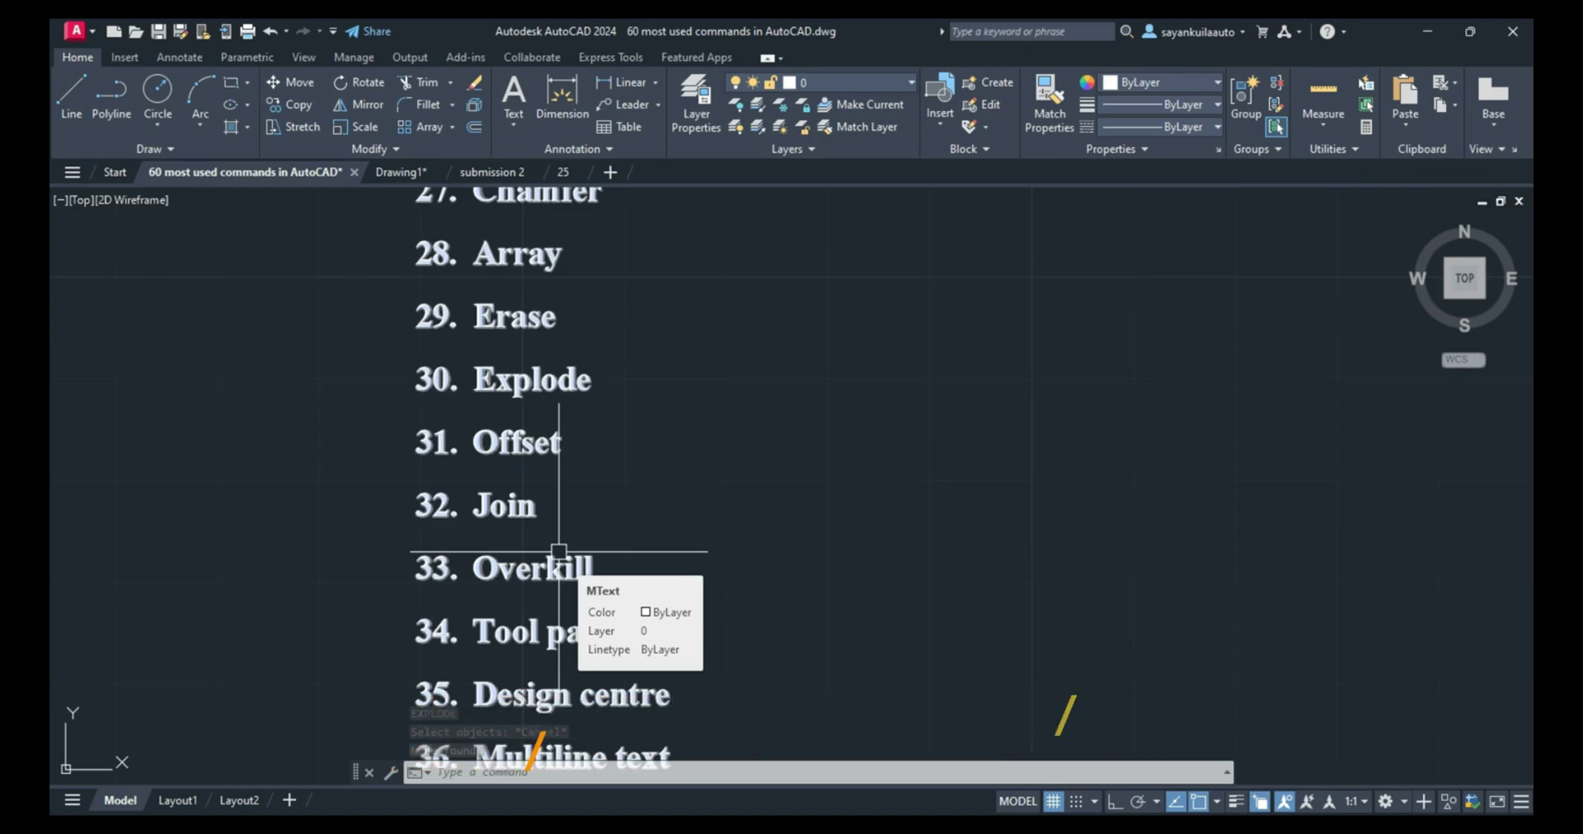
type("o")
key("Return")
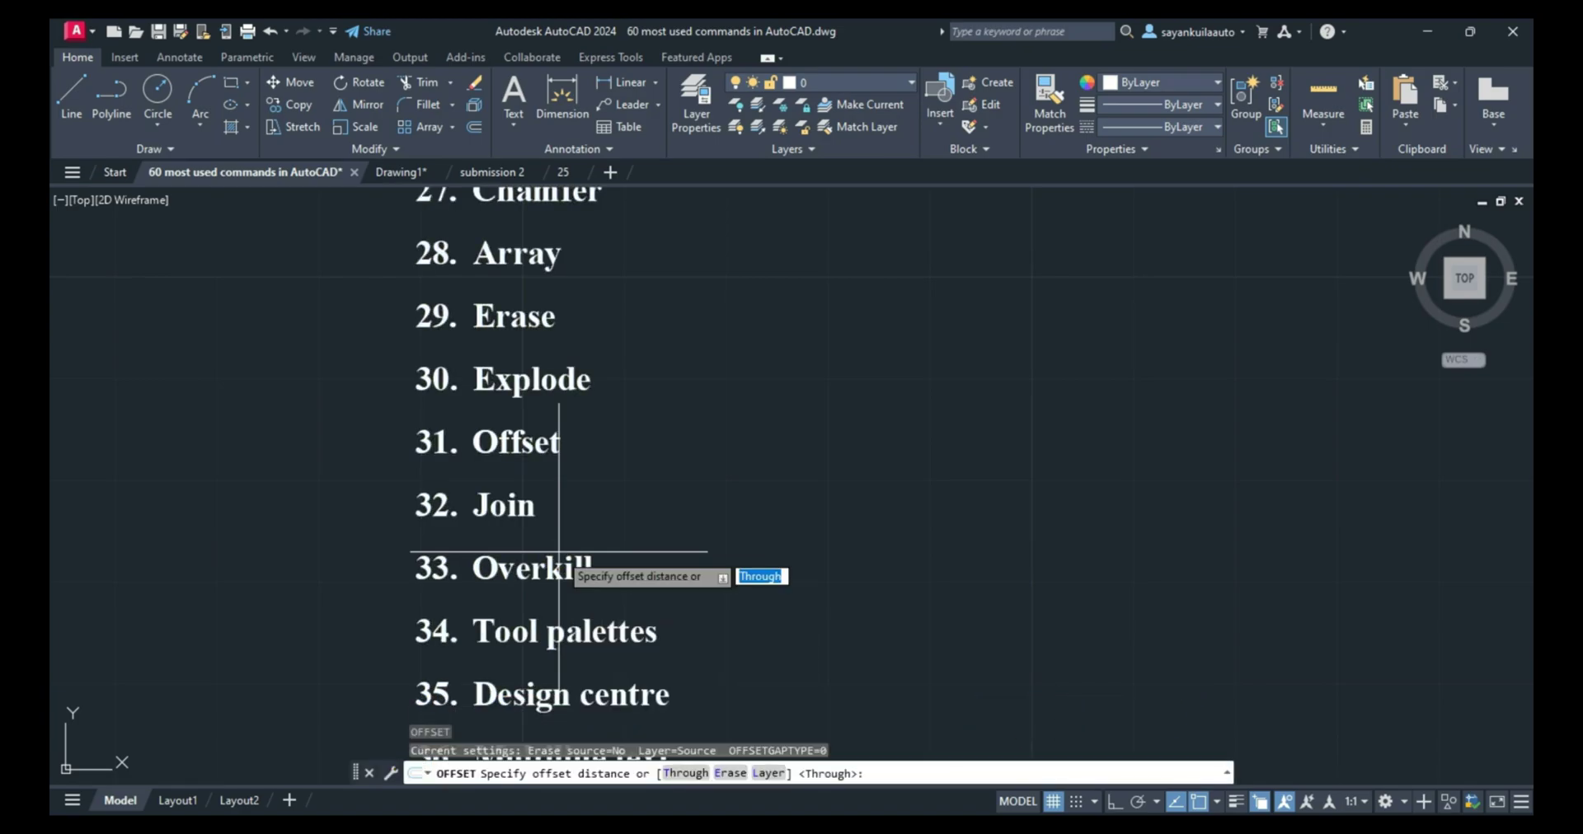
key("Escape")
scroll(576, 331, "down", 2)
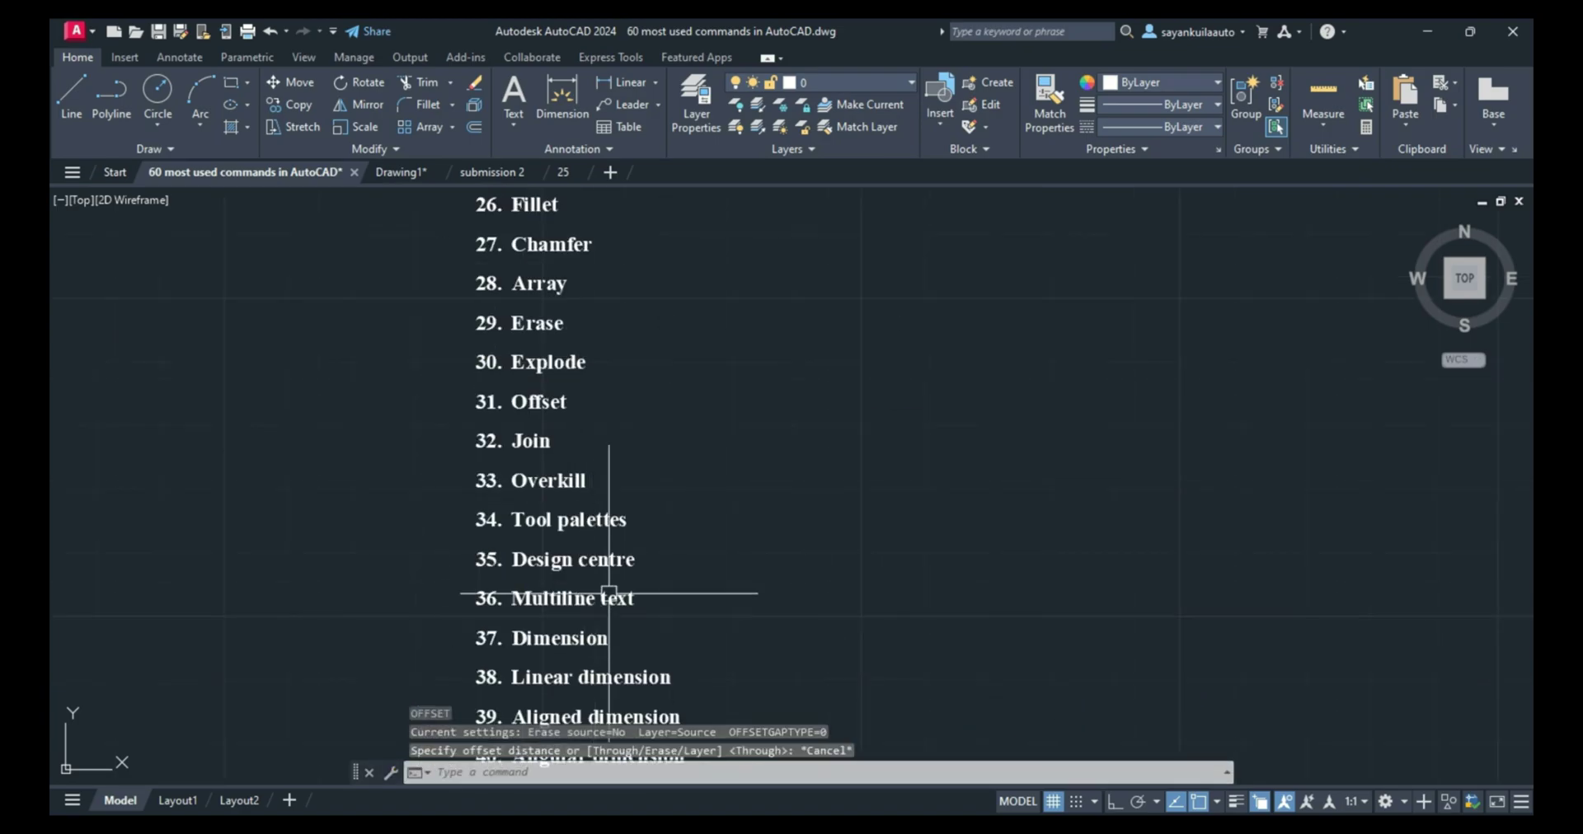
scroll(629, 551, "up", 2)
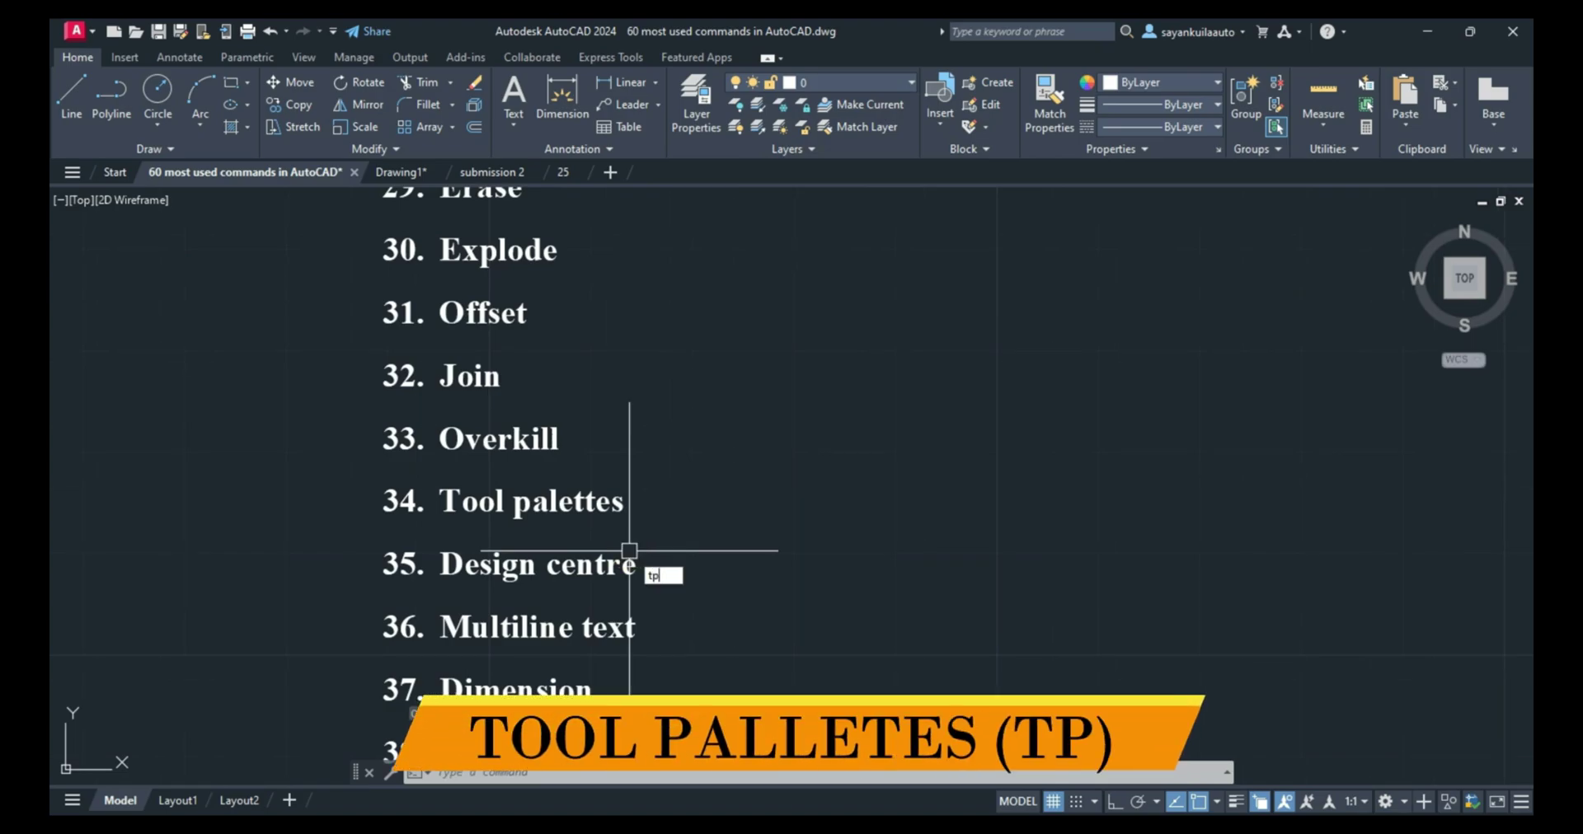
type("tp")
key("Return")
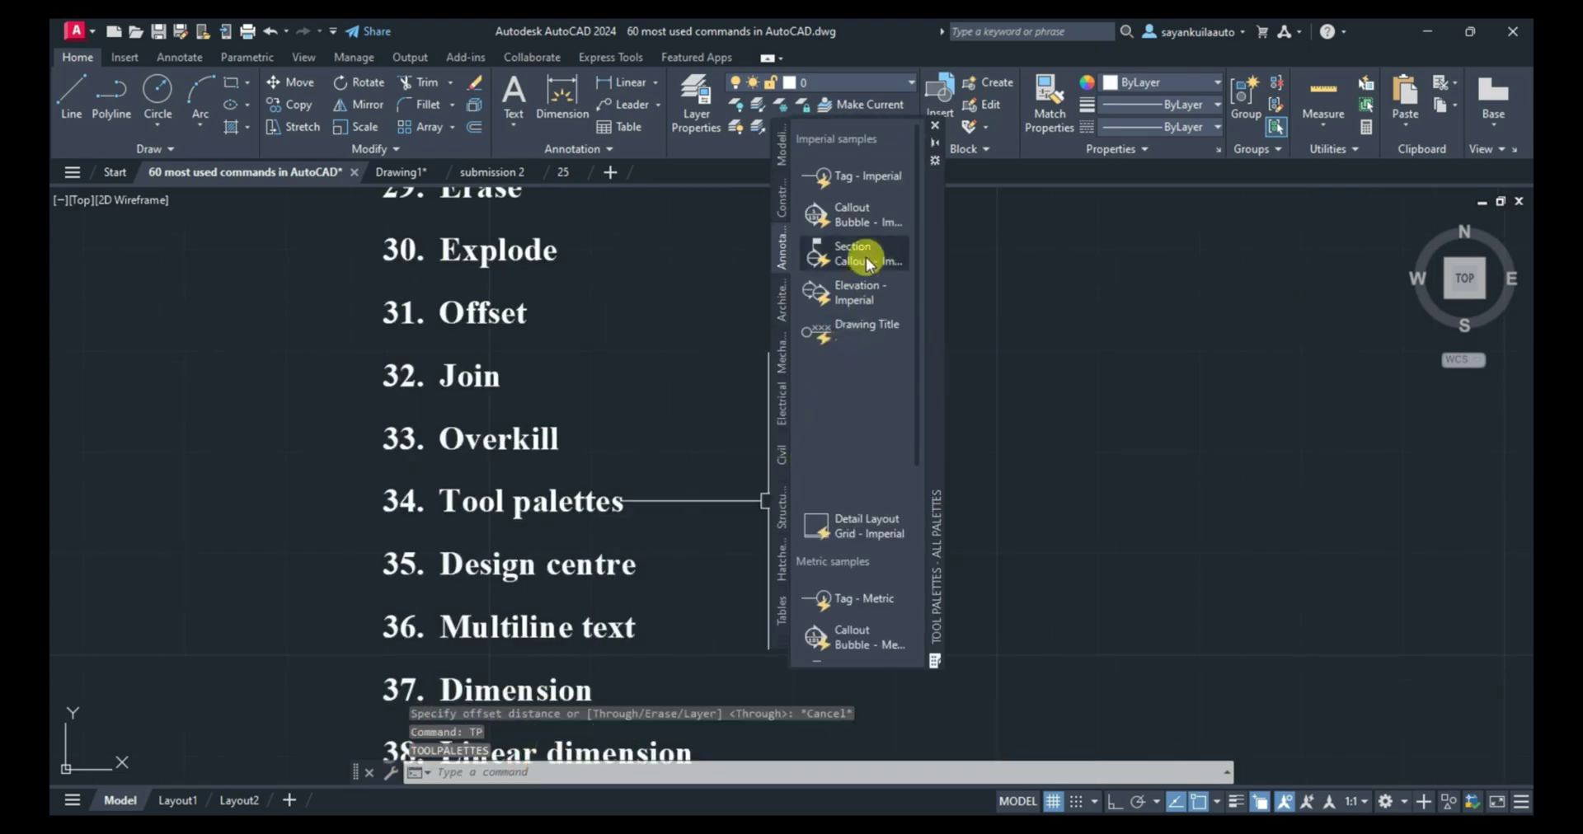
left_click(782, 309)
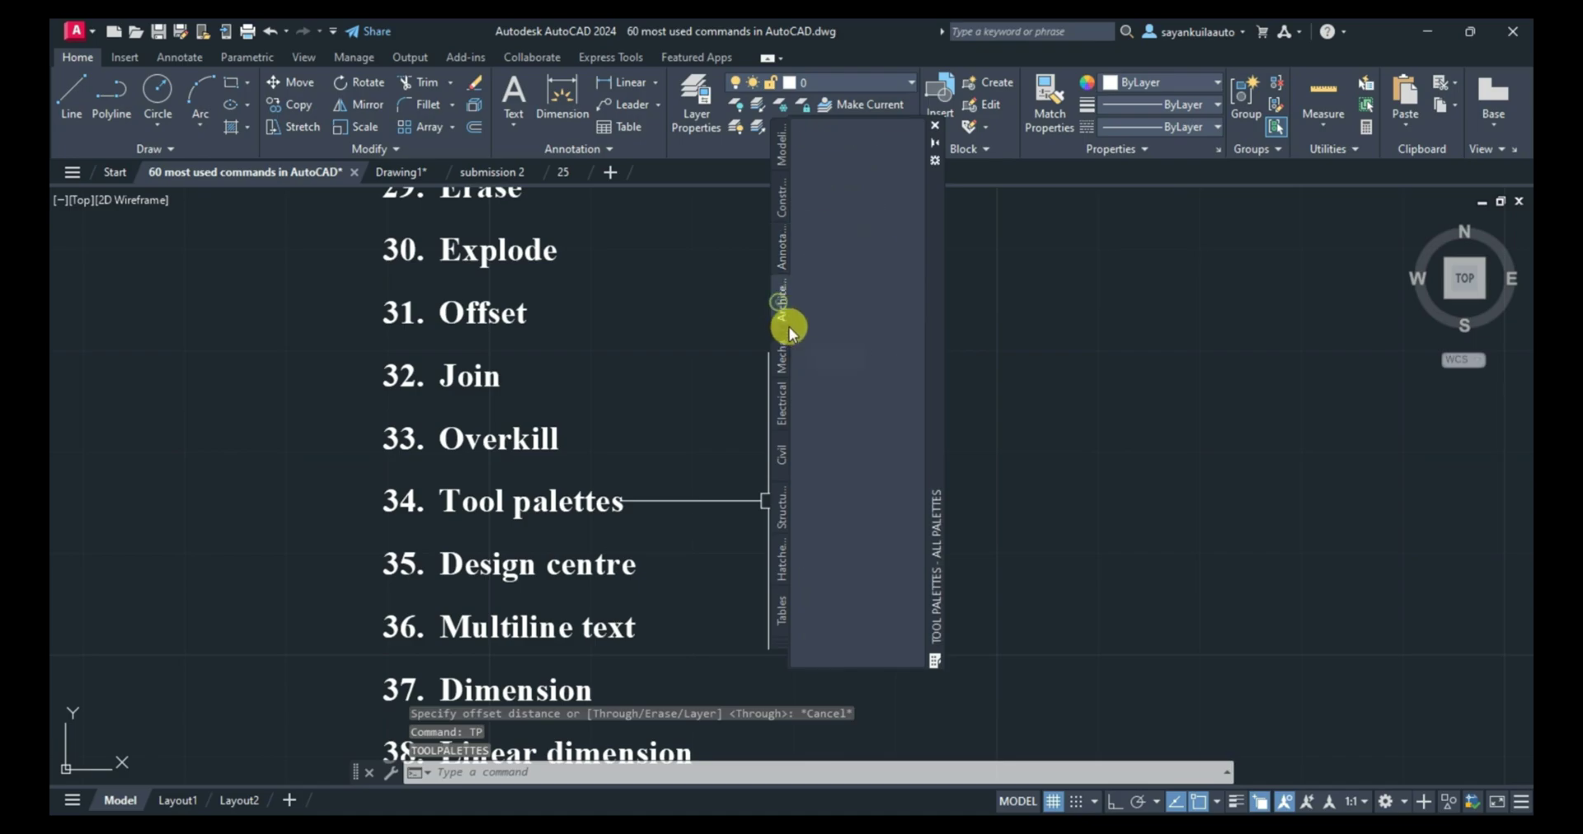
left_click(783, 354)
left_click(782, 400)
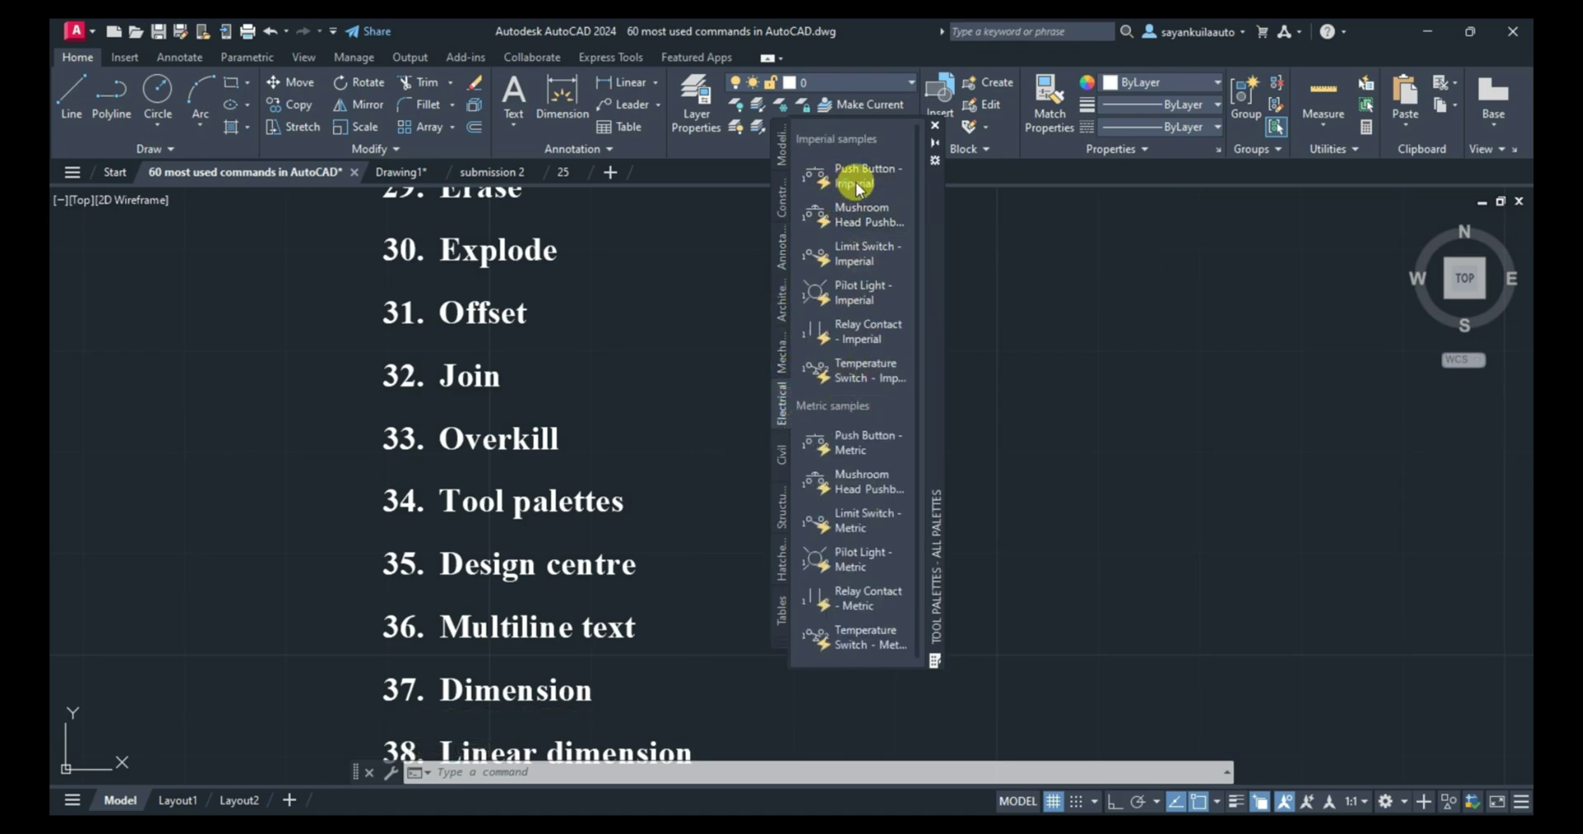
left_click(1112, 318)
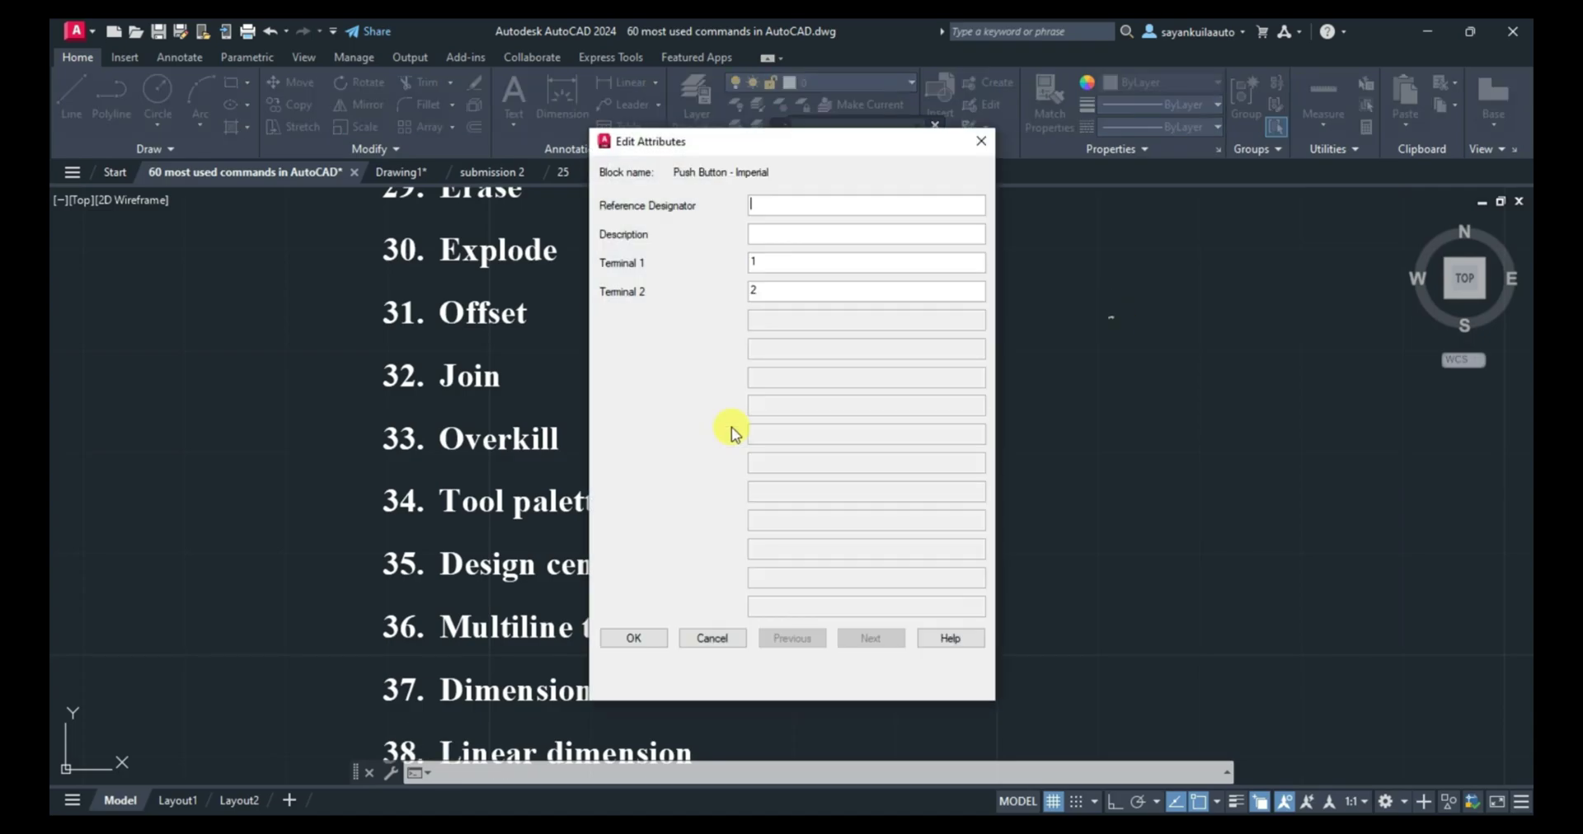
left_click(982, 146)
scroll(1095, 319, "up", 5)
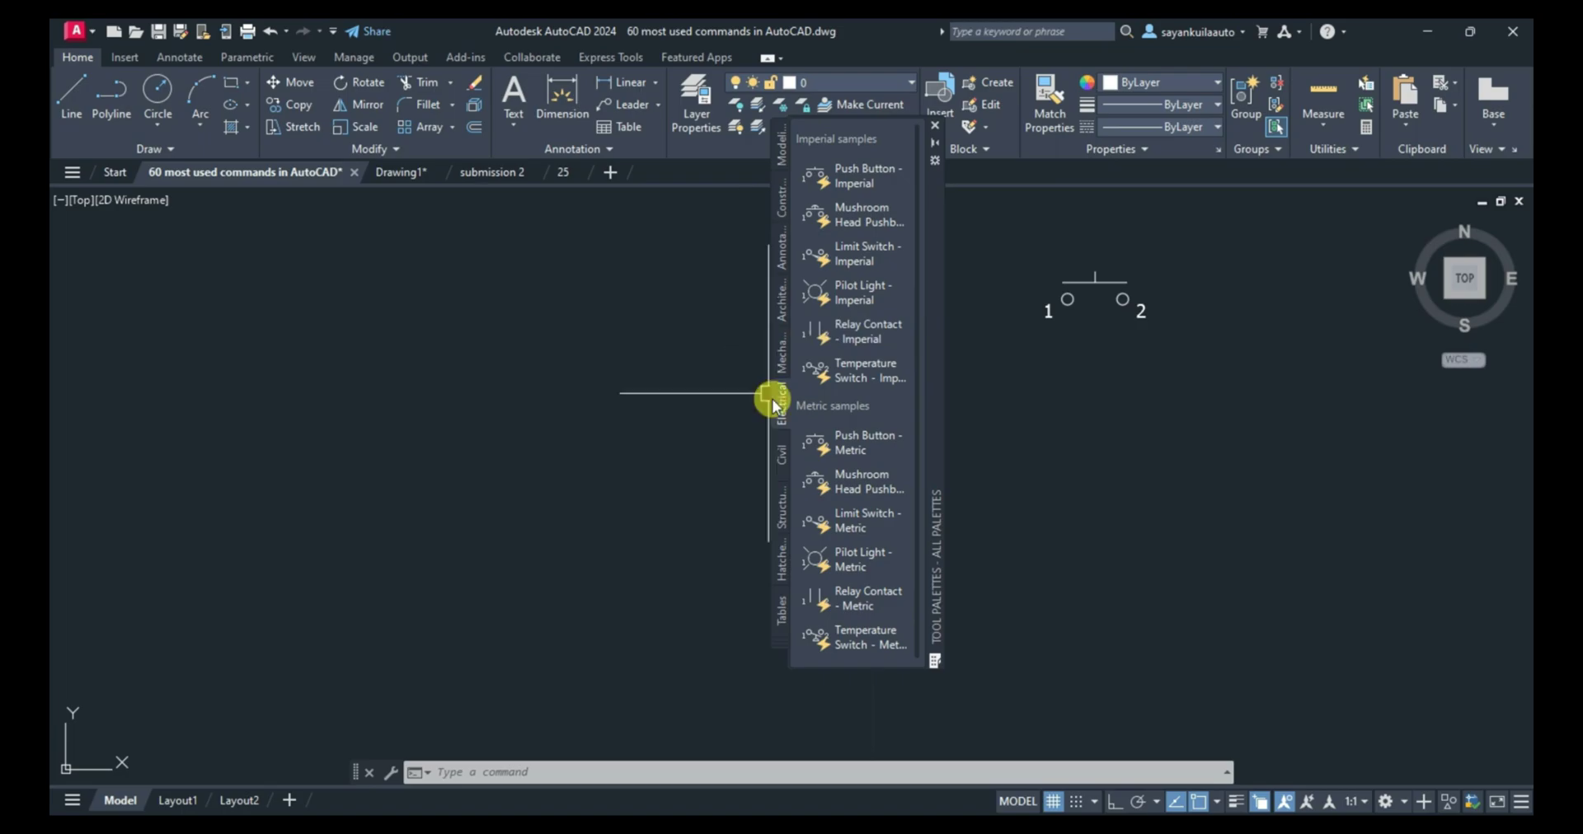
left_click(781, 298)
scroll(1110, 352, "down", 5)
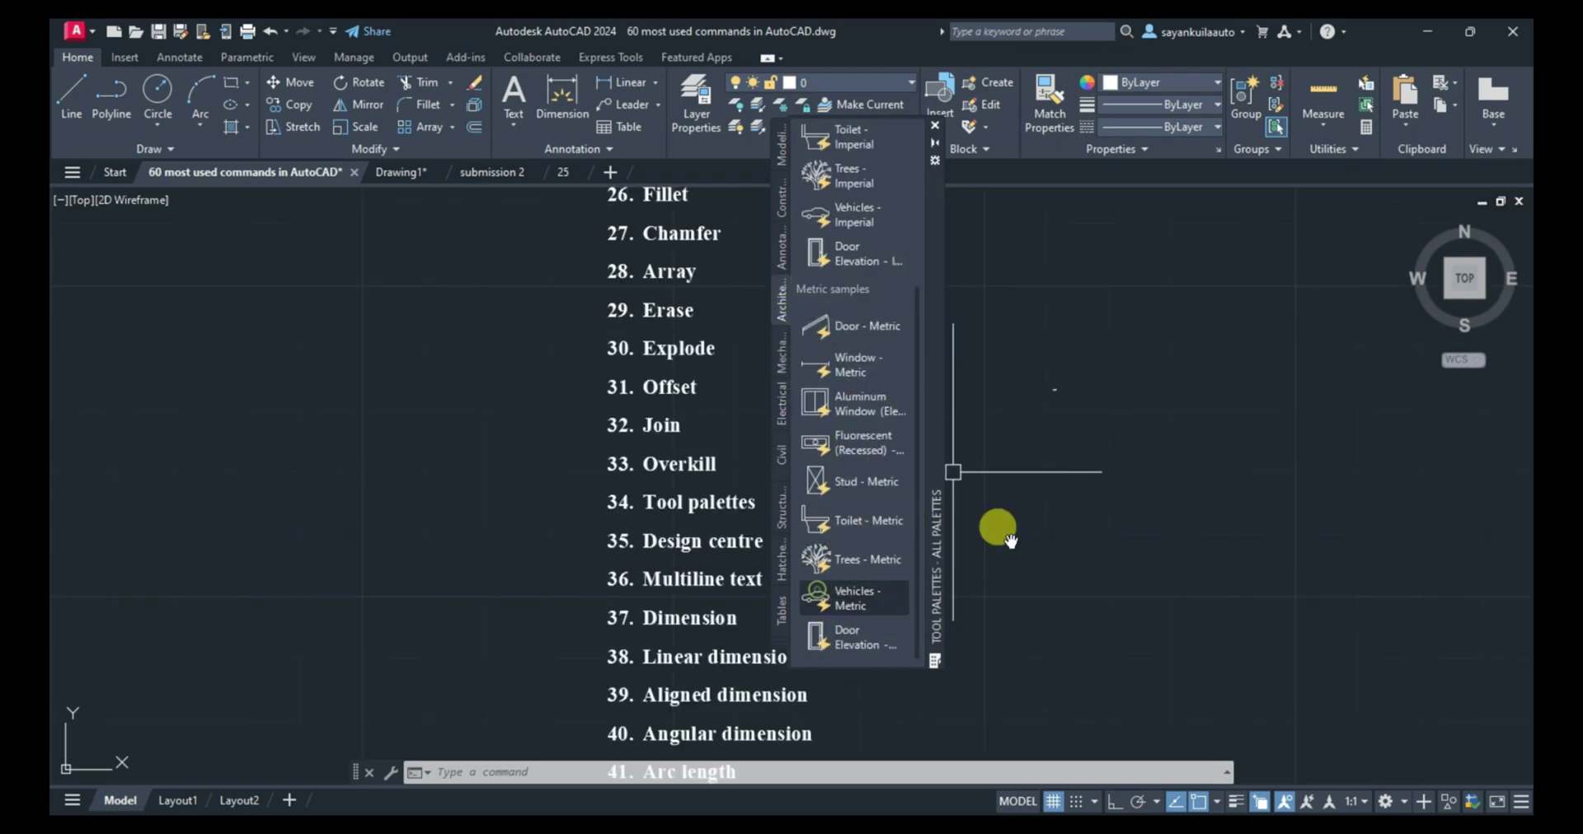
left_click(1166, 258)
left_click(963, 606)
key("Delete")
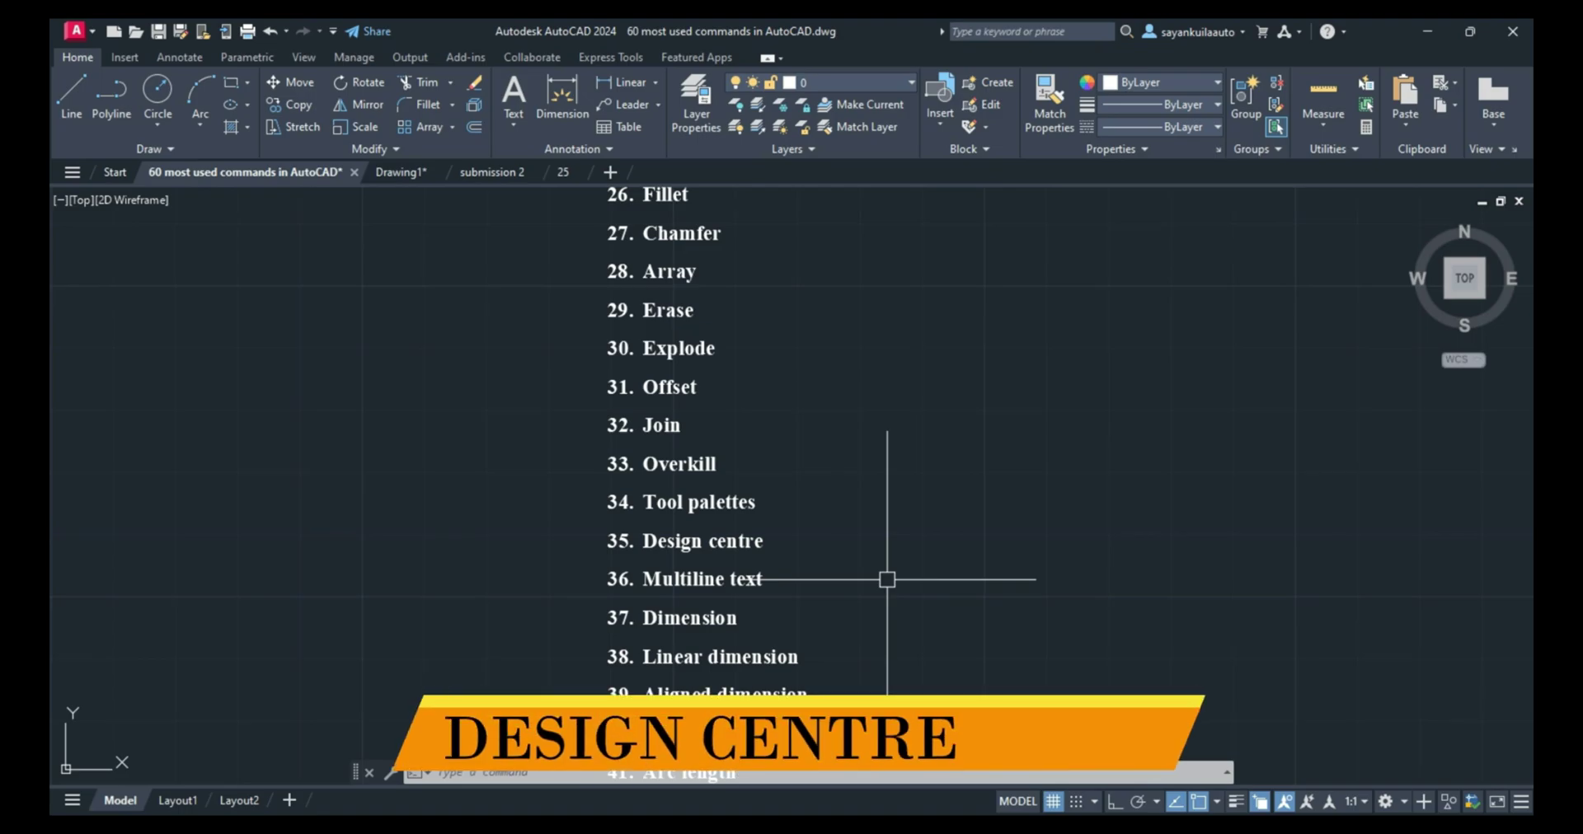
type("ADC")
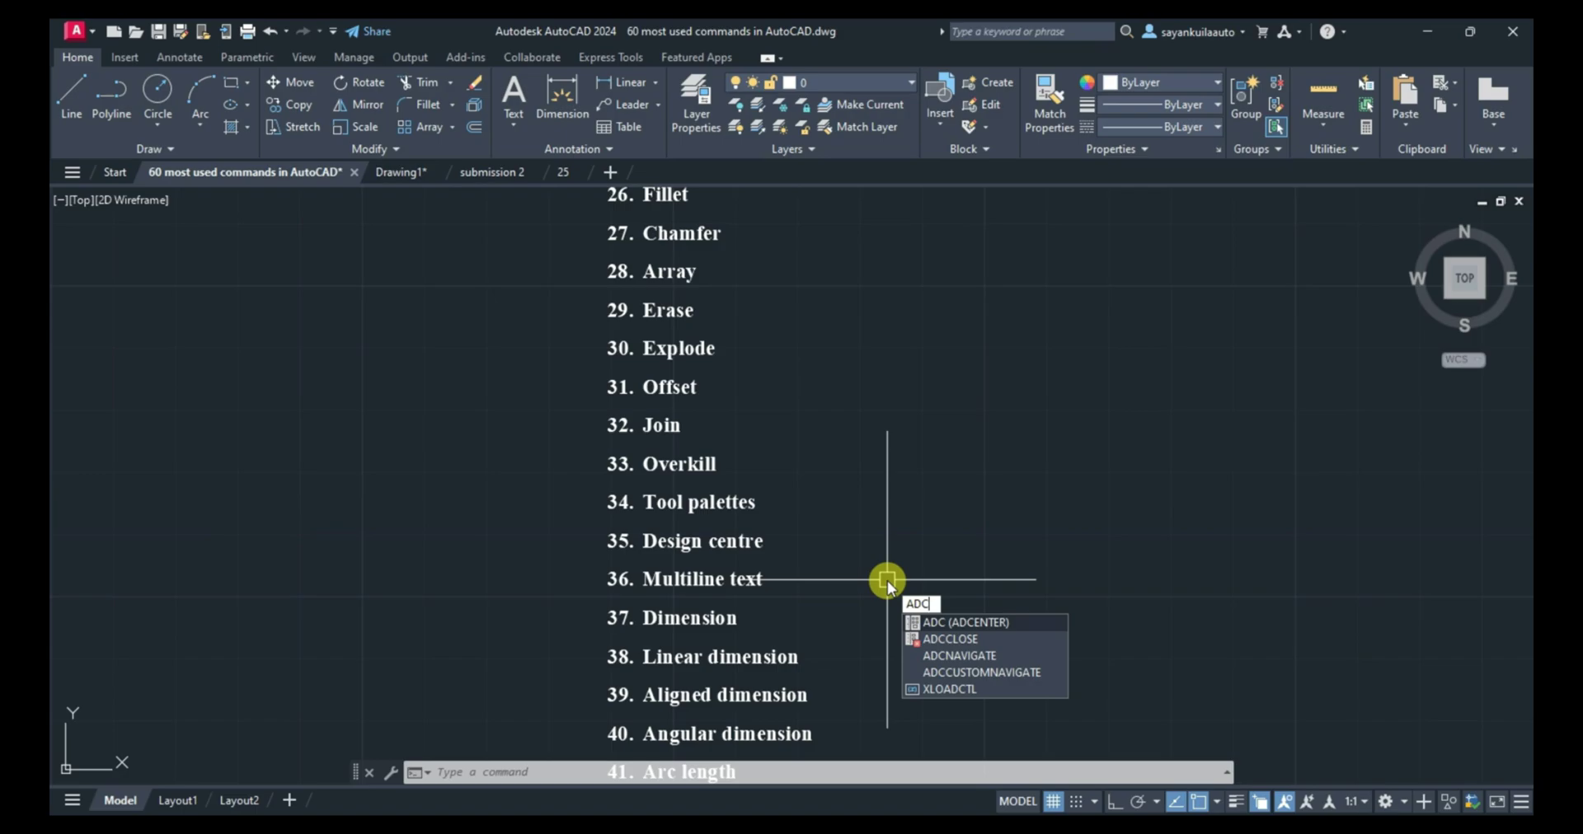
key("Return")
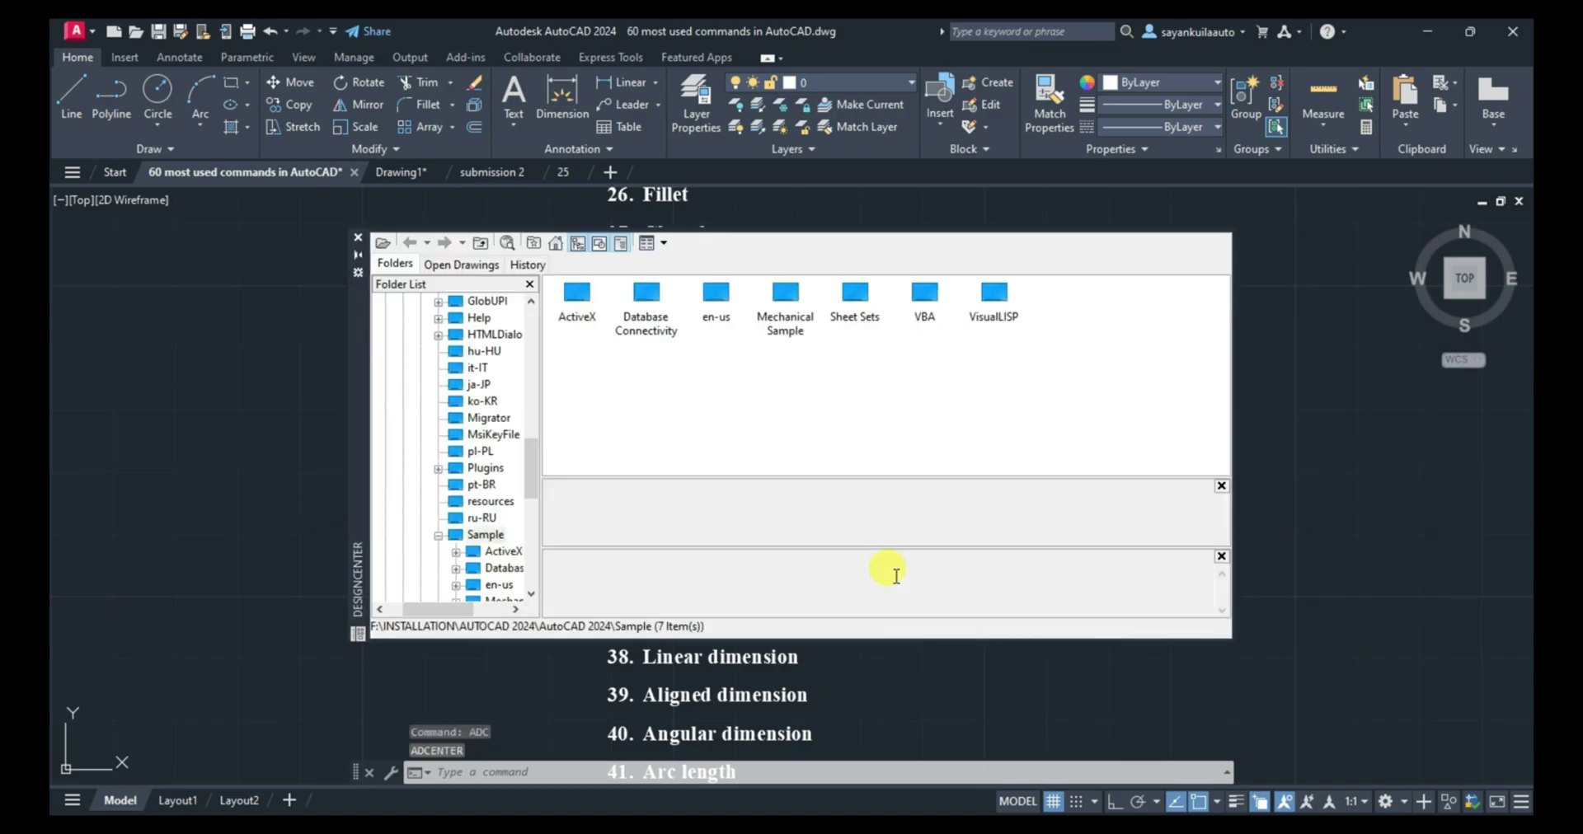
double_click(726, 307)
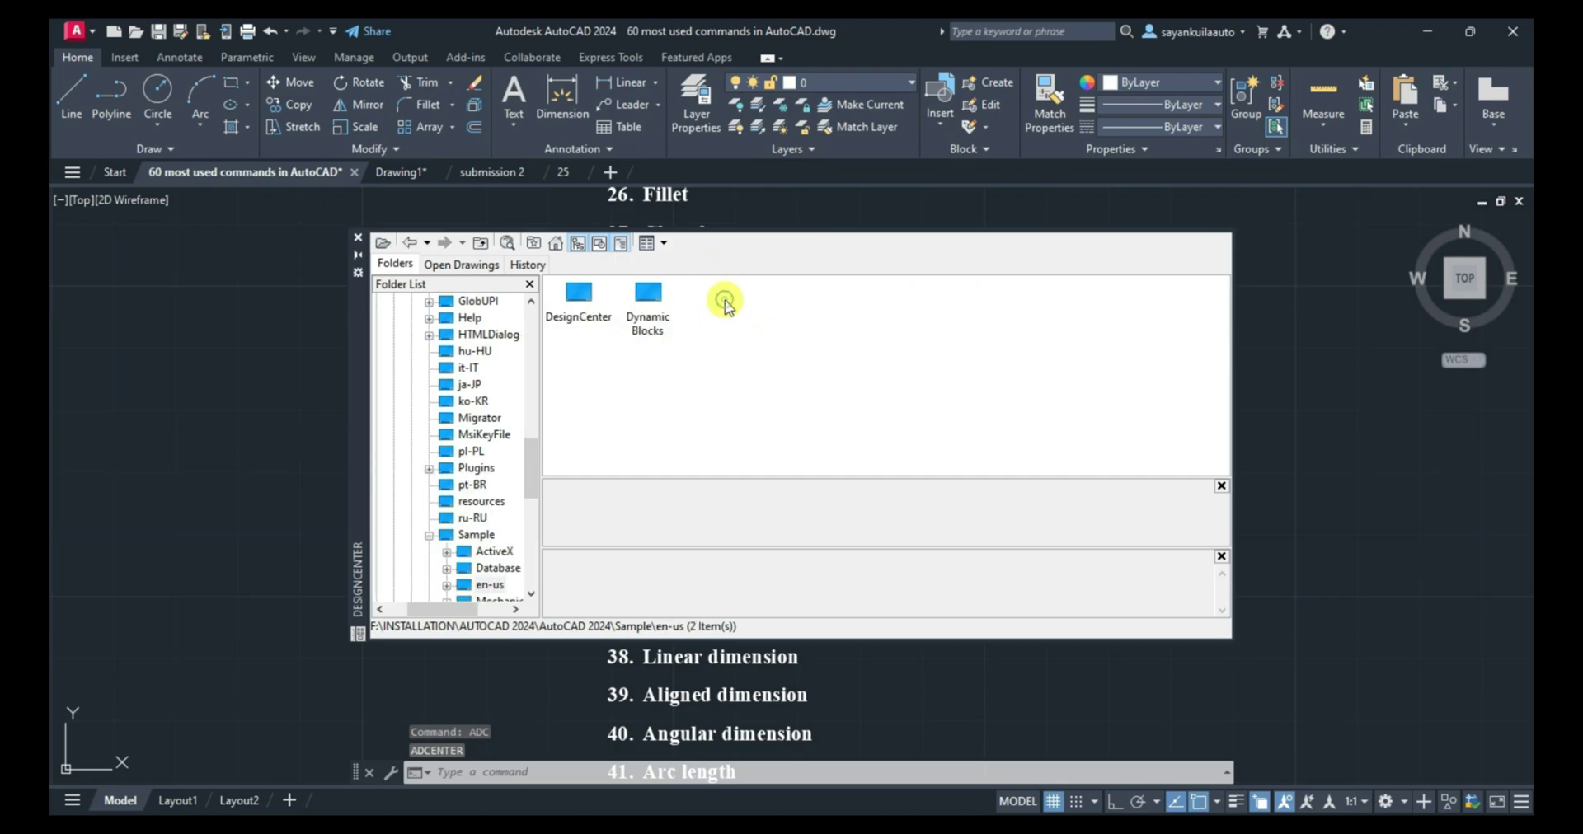
double_click(578, 298)
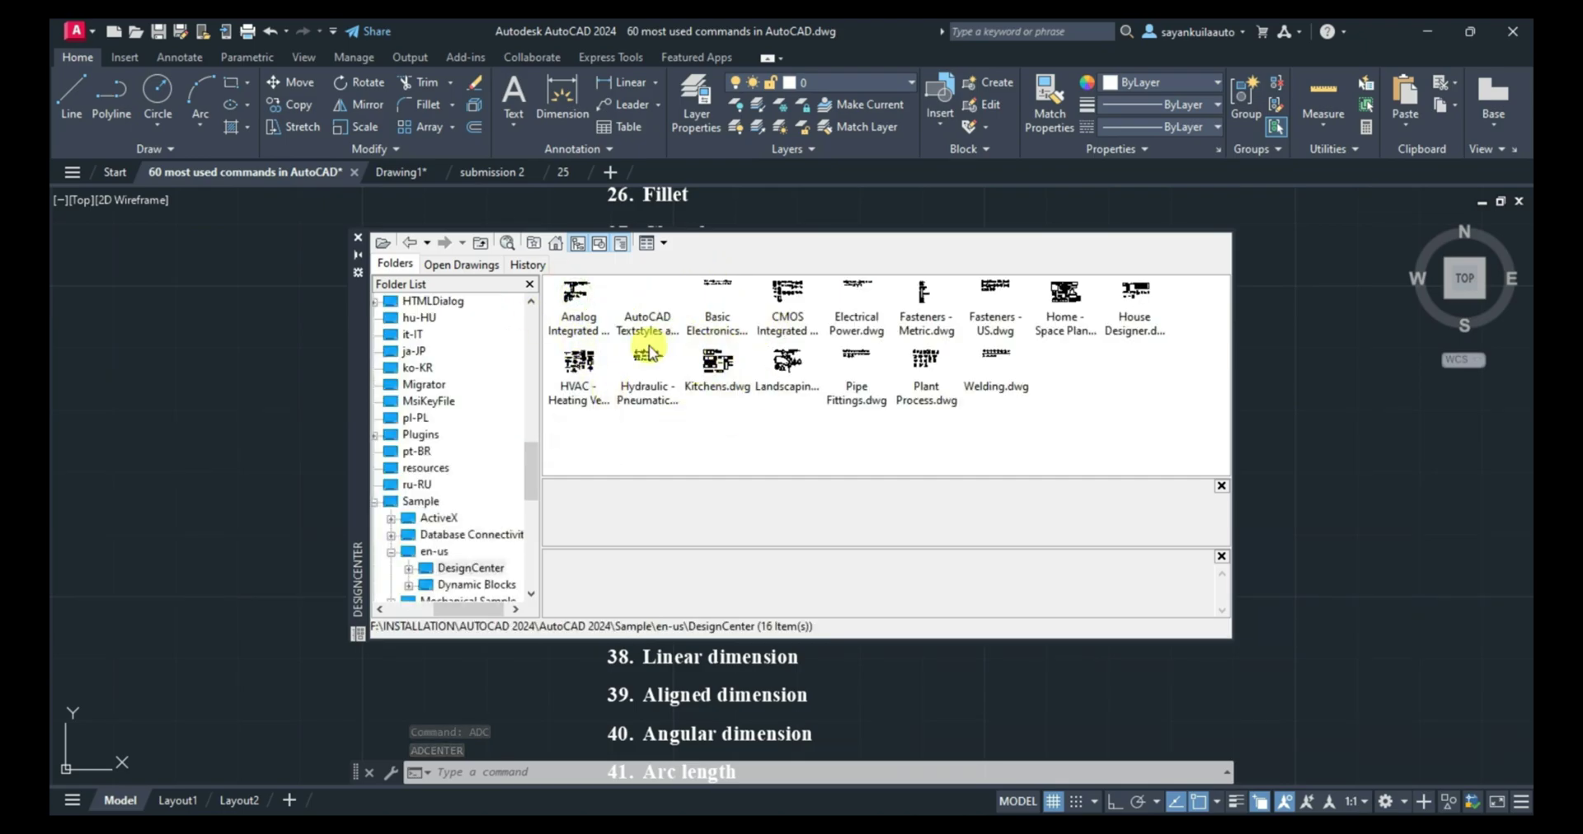
double_click(1136, 305)
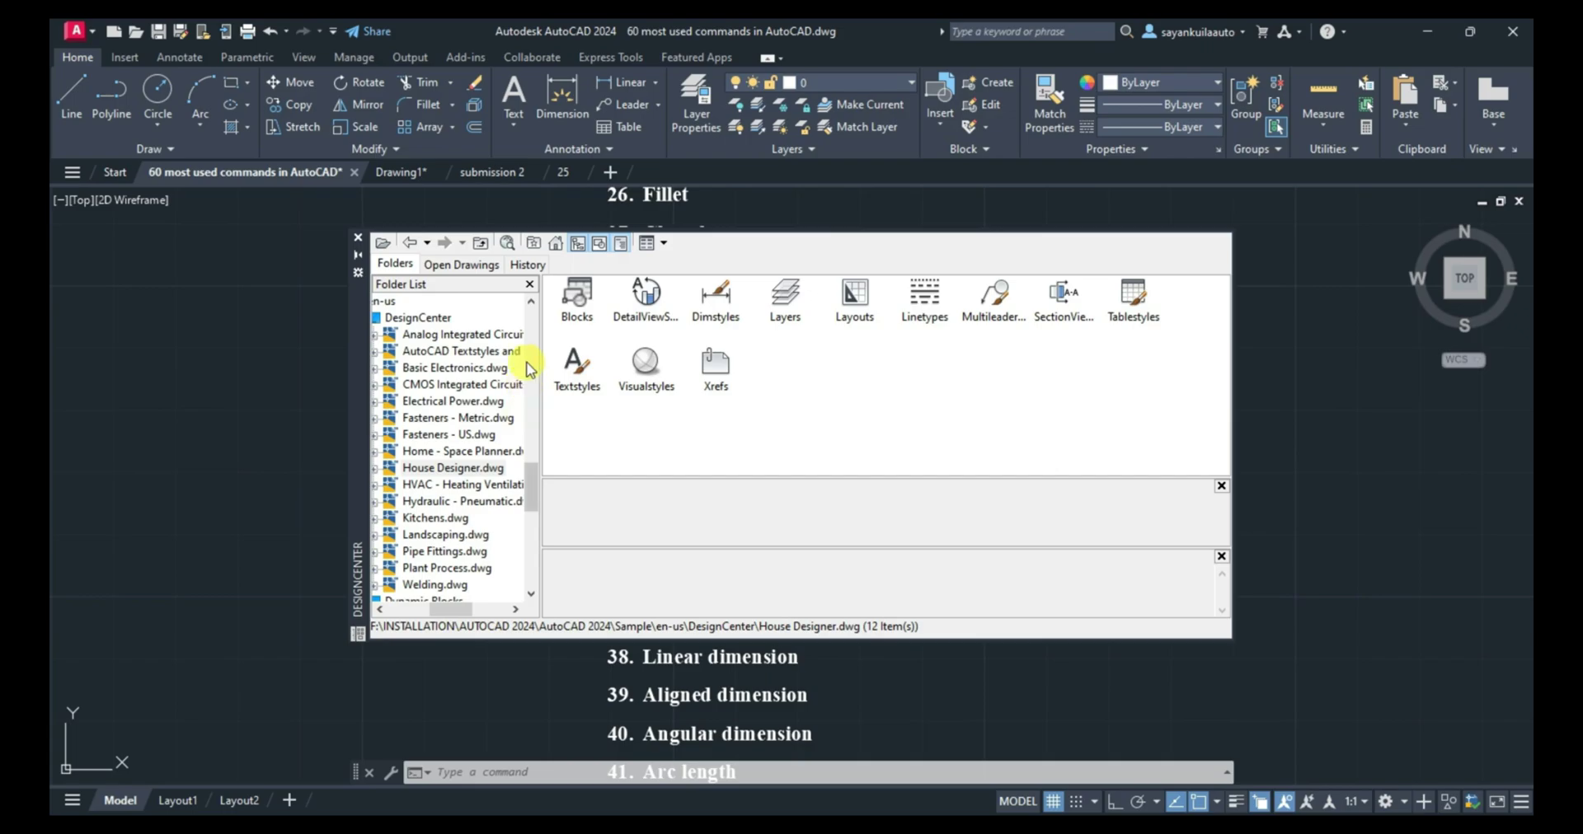
double_click(581, 298)
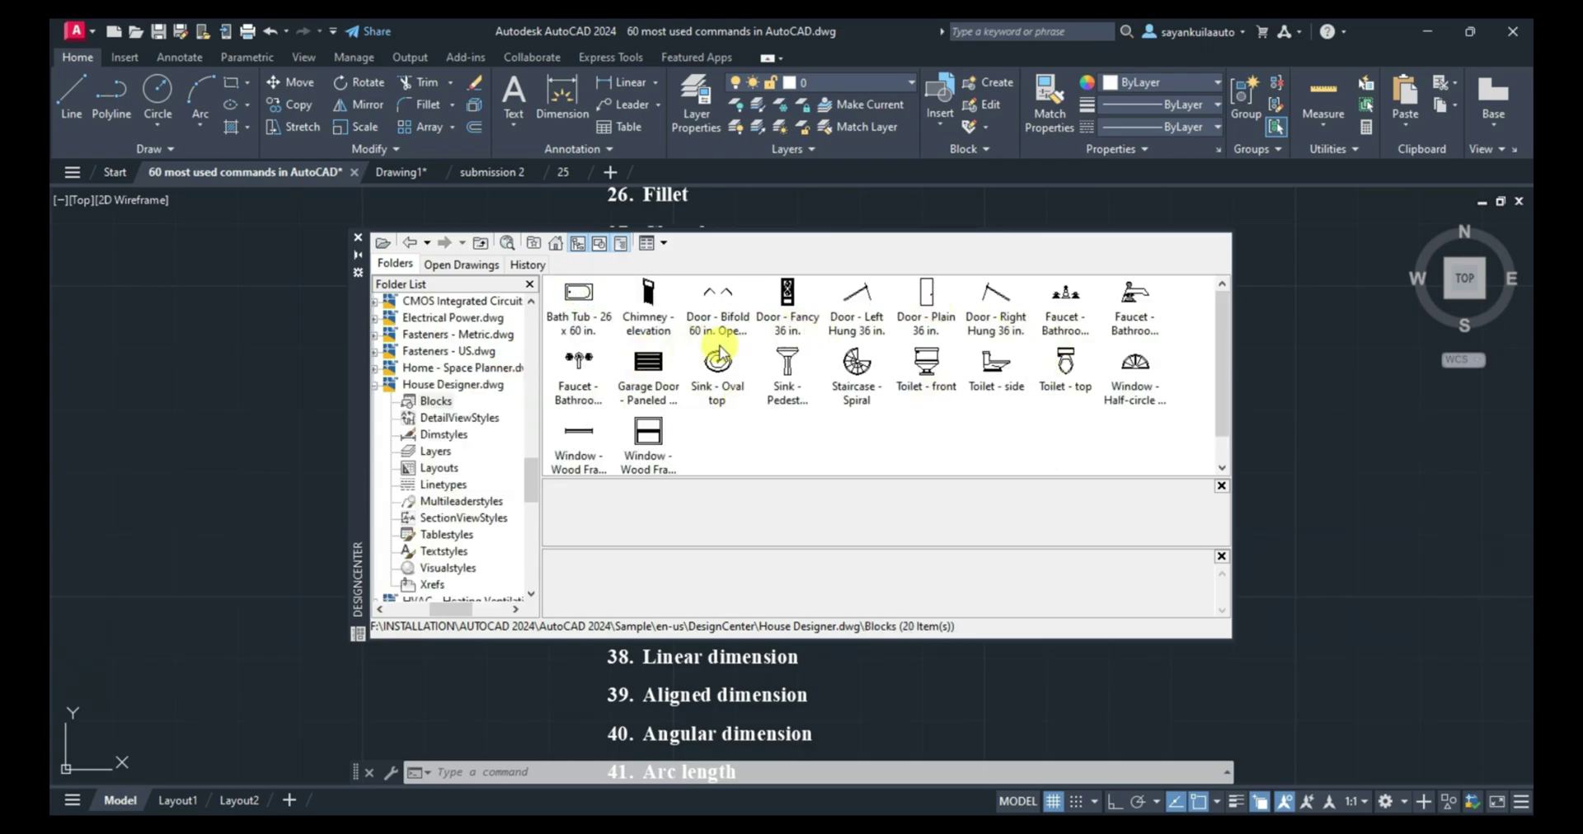
left_click(485, 369)
double_click(578, 297)
key("ctrl+2")
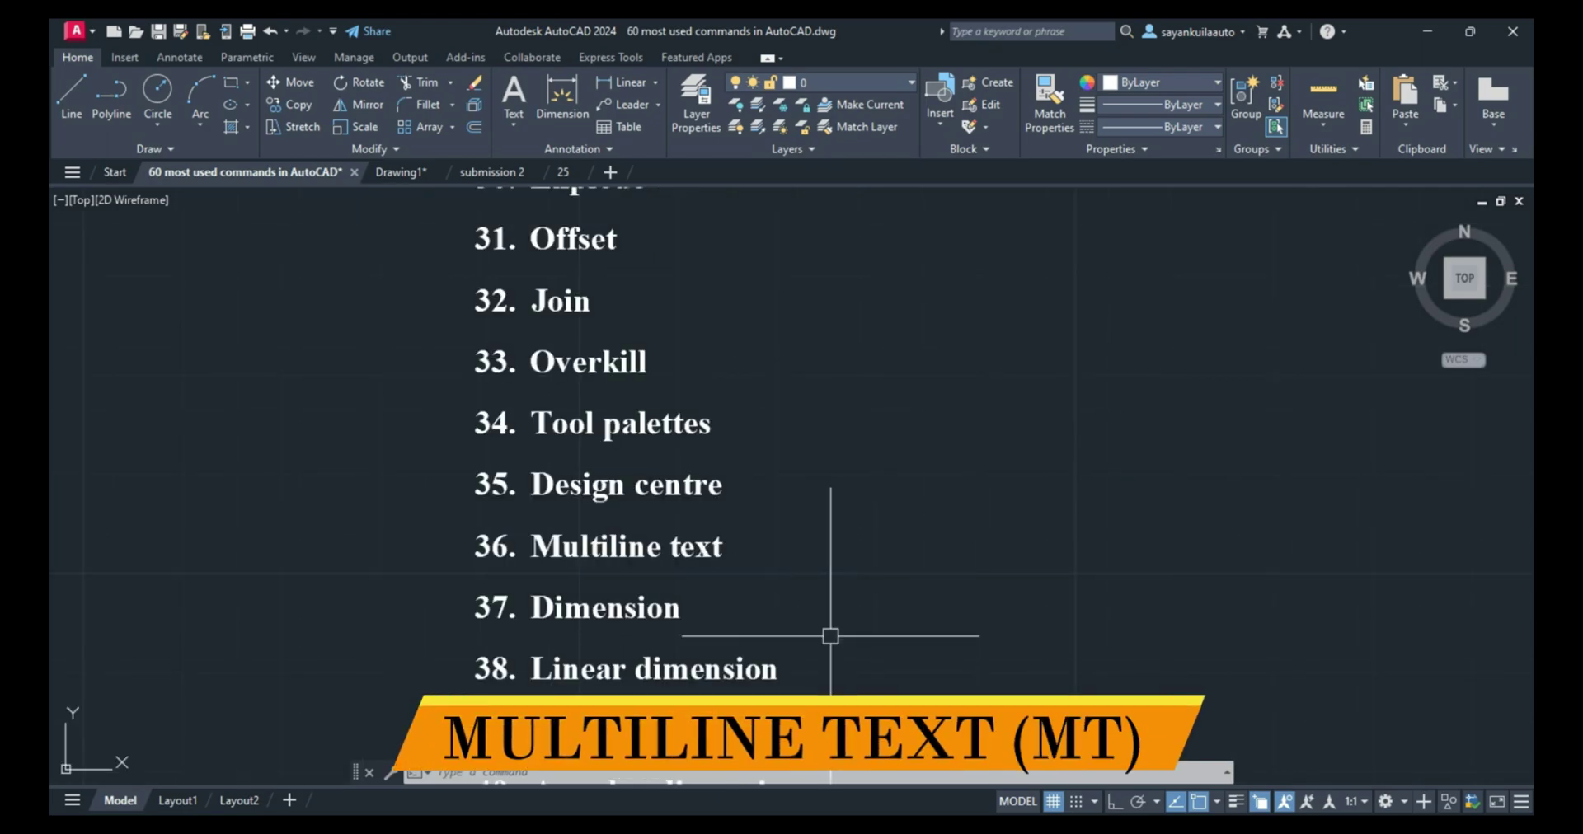
key("Return")
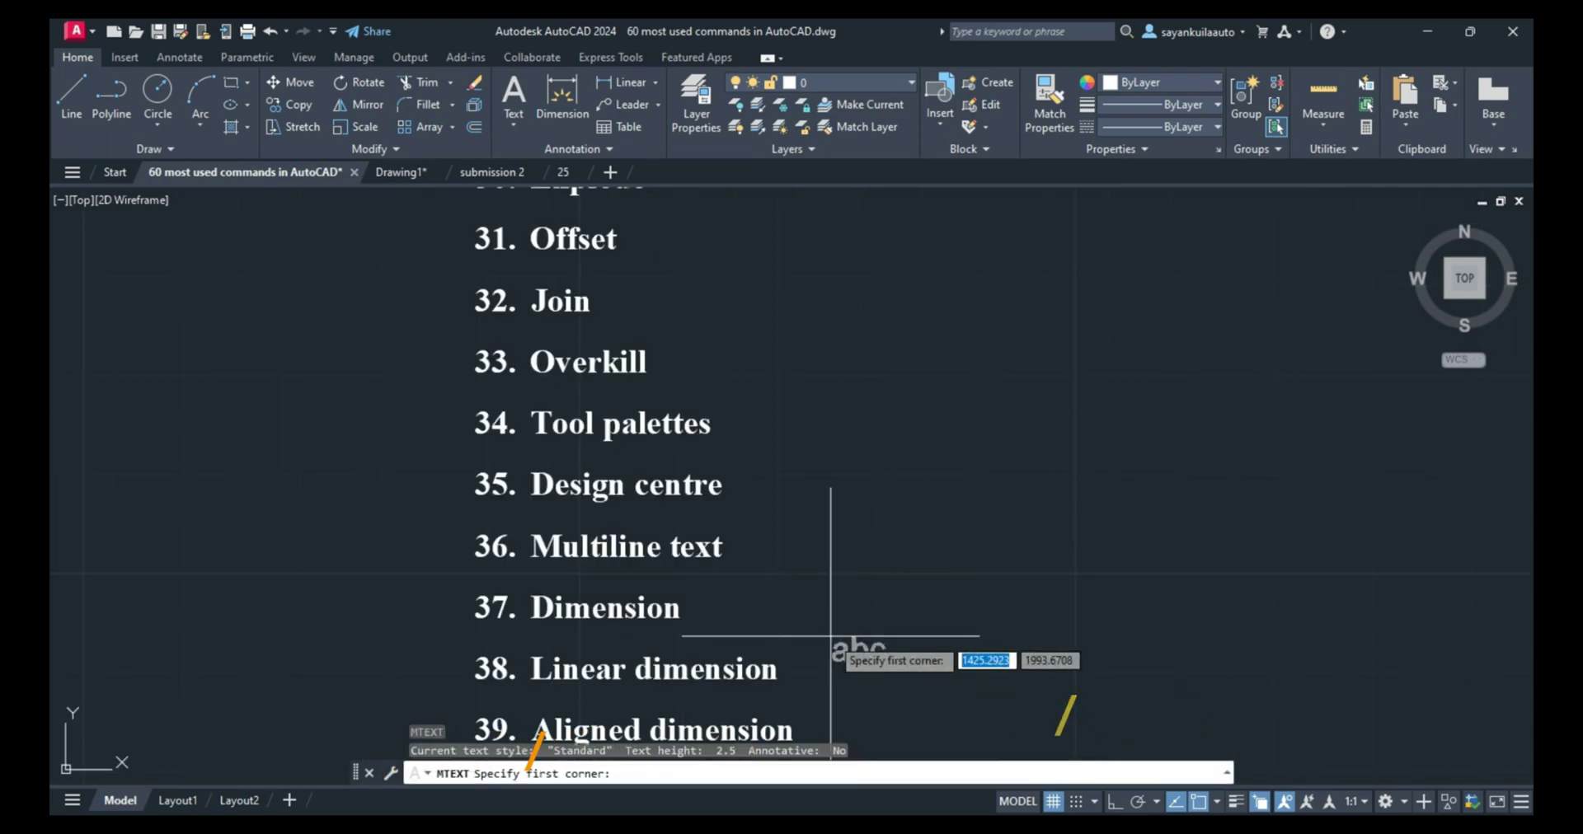
left_click(876, 401)
left_click(1094, 484)
type("cadd maniac")
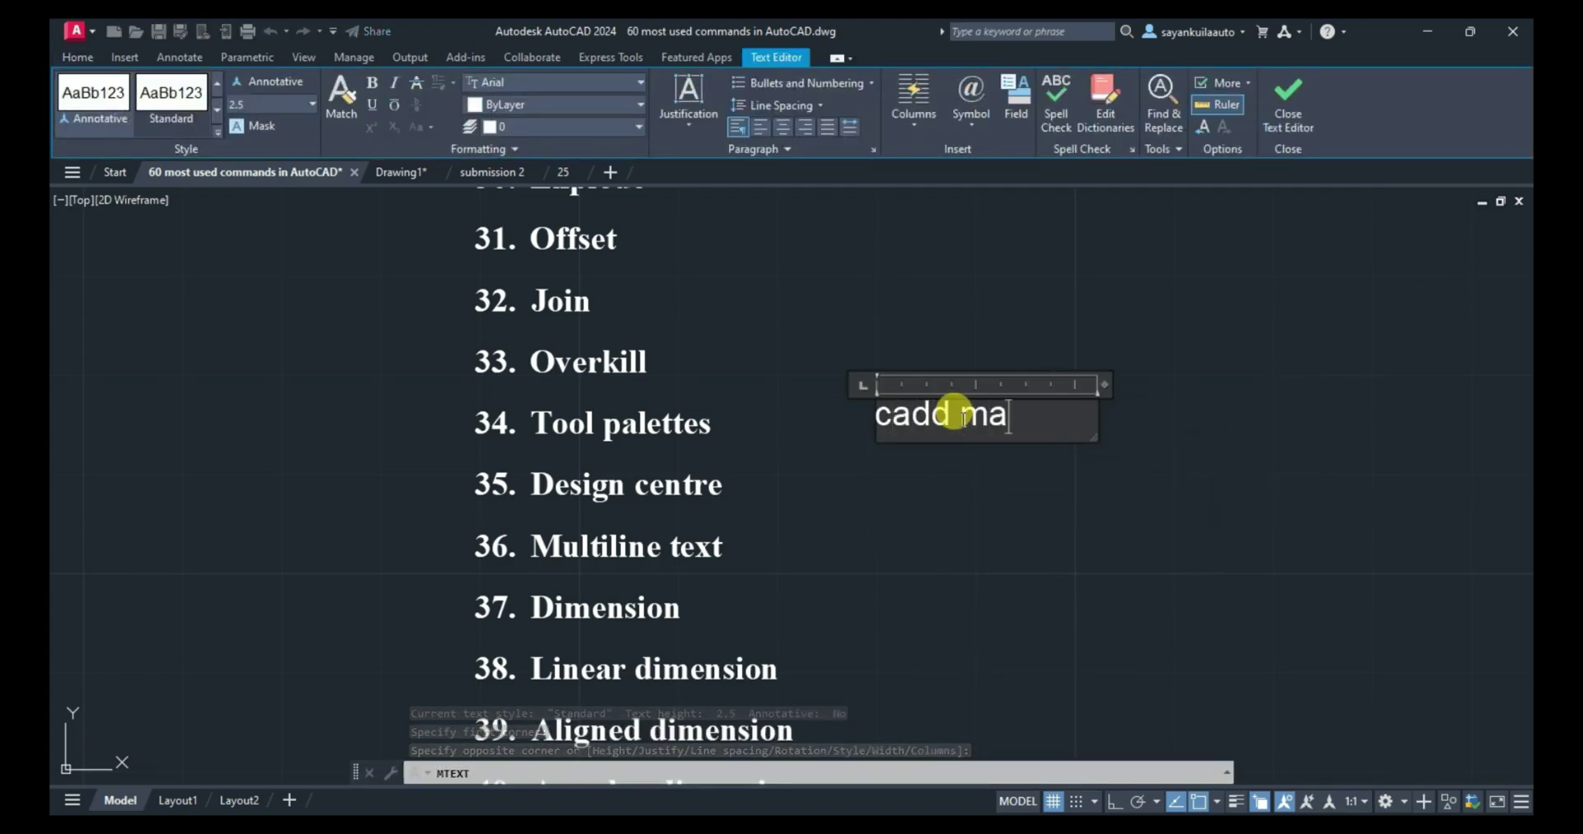
left_click(1094, 381)
left_click(1069, 347)
left_click(972, 492)
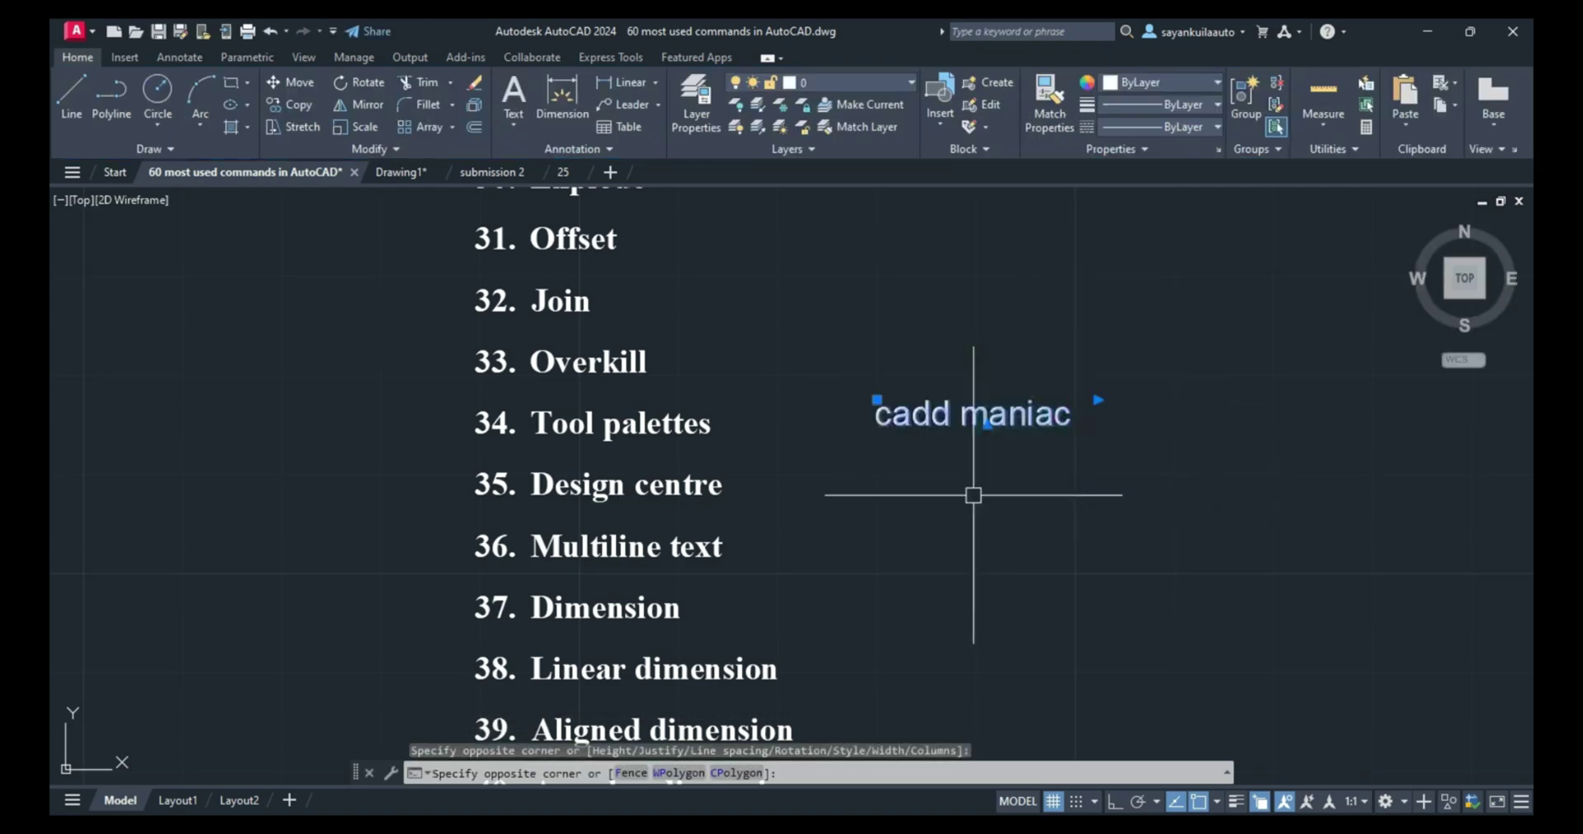
key("Delete")
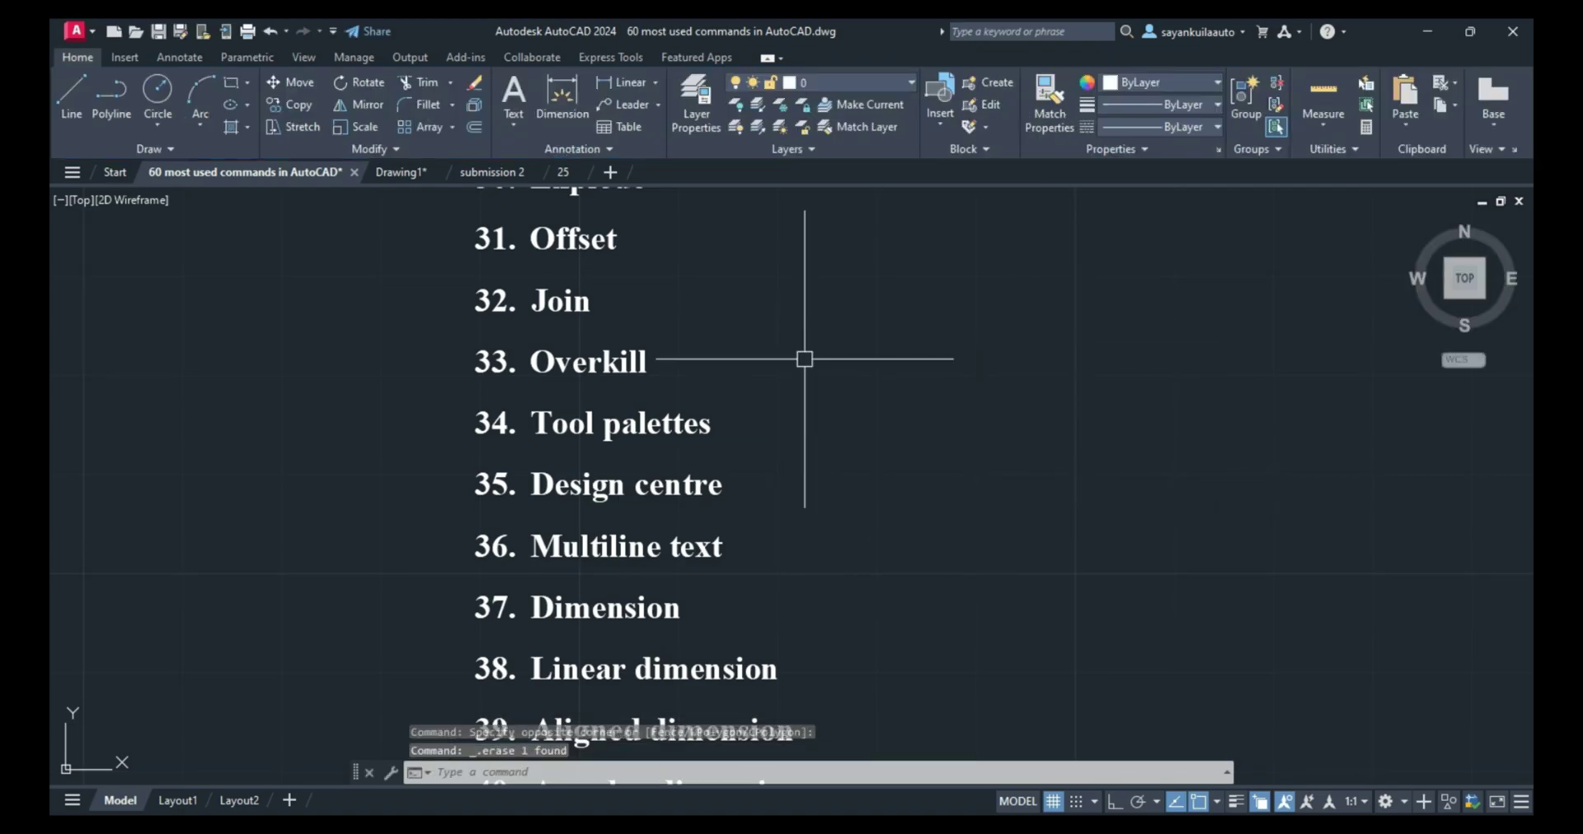
scroll(812, 355, "down", 2)
scroll(734, 561, "up", 2)
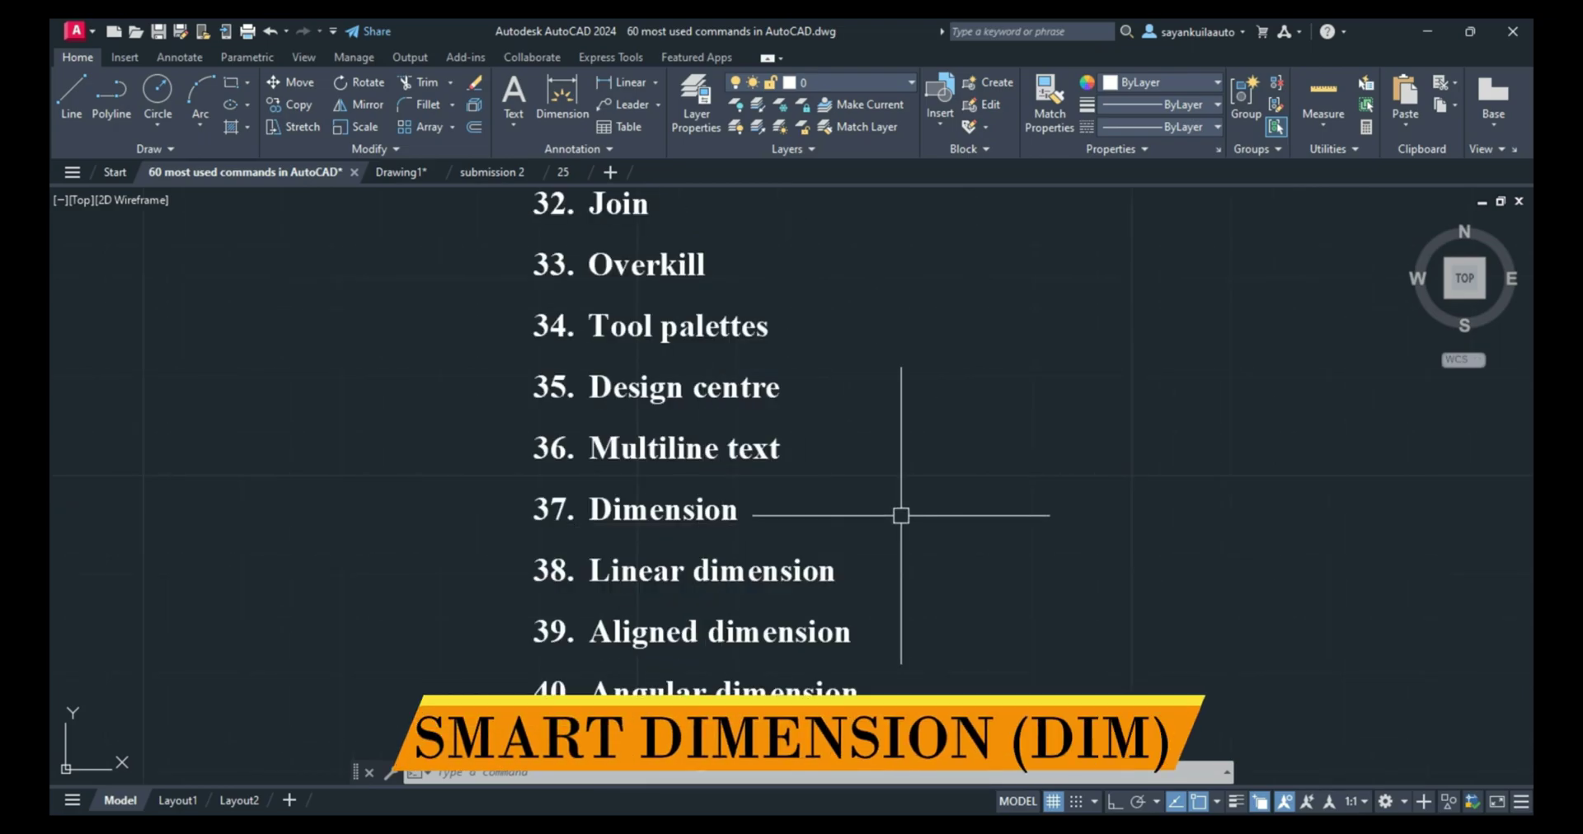
type("di")
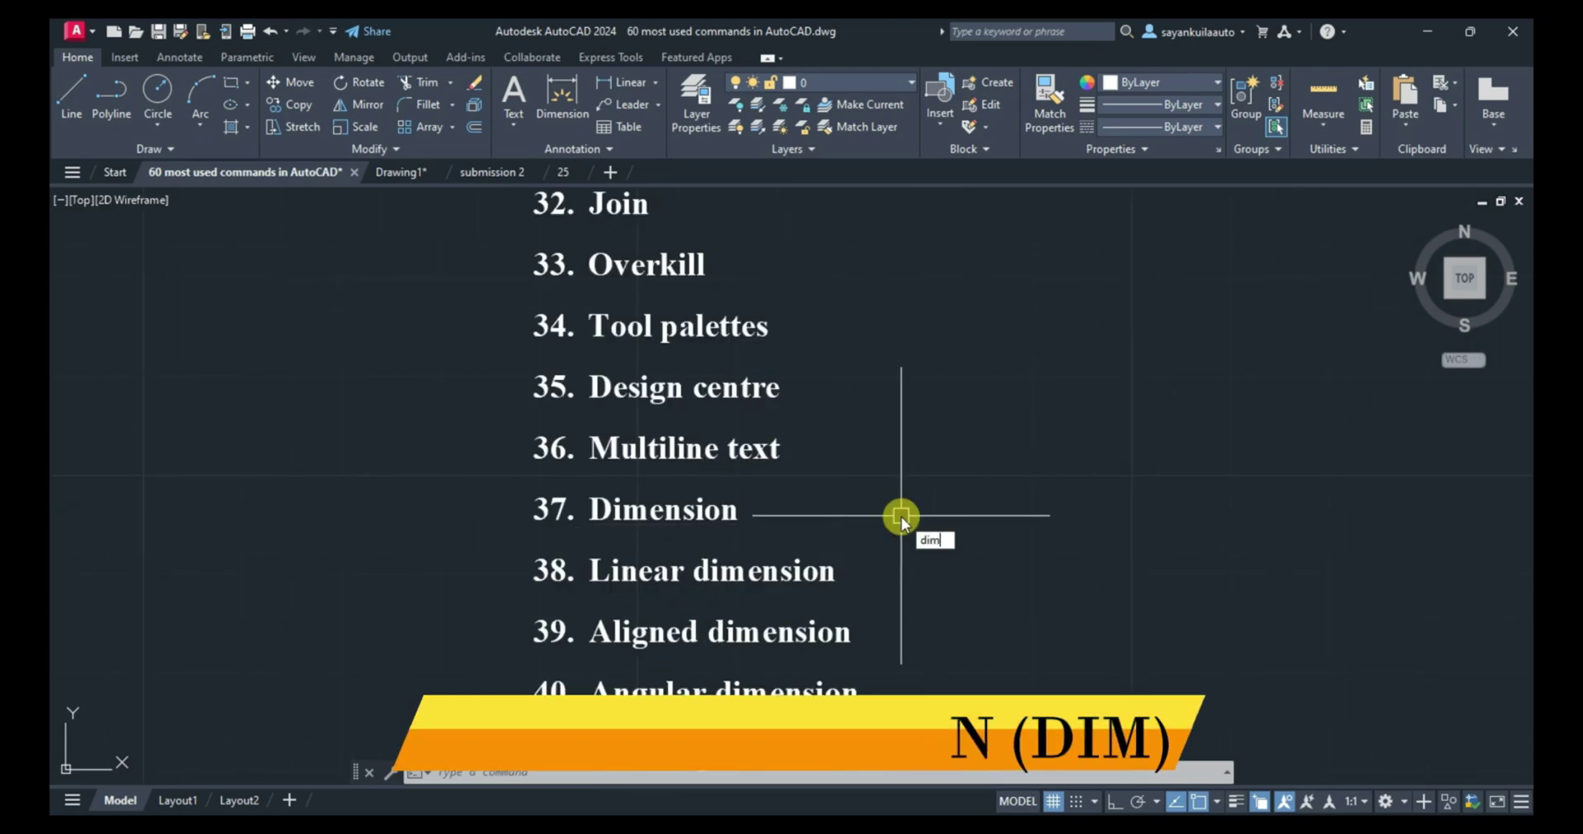
type("m")
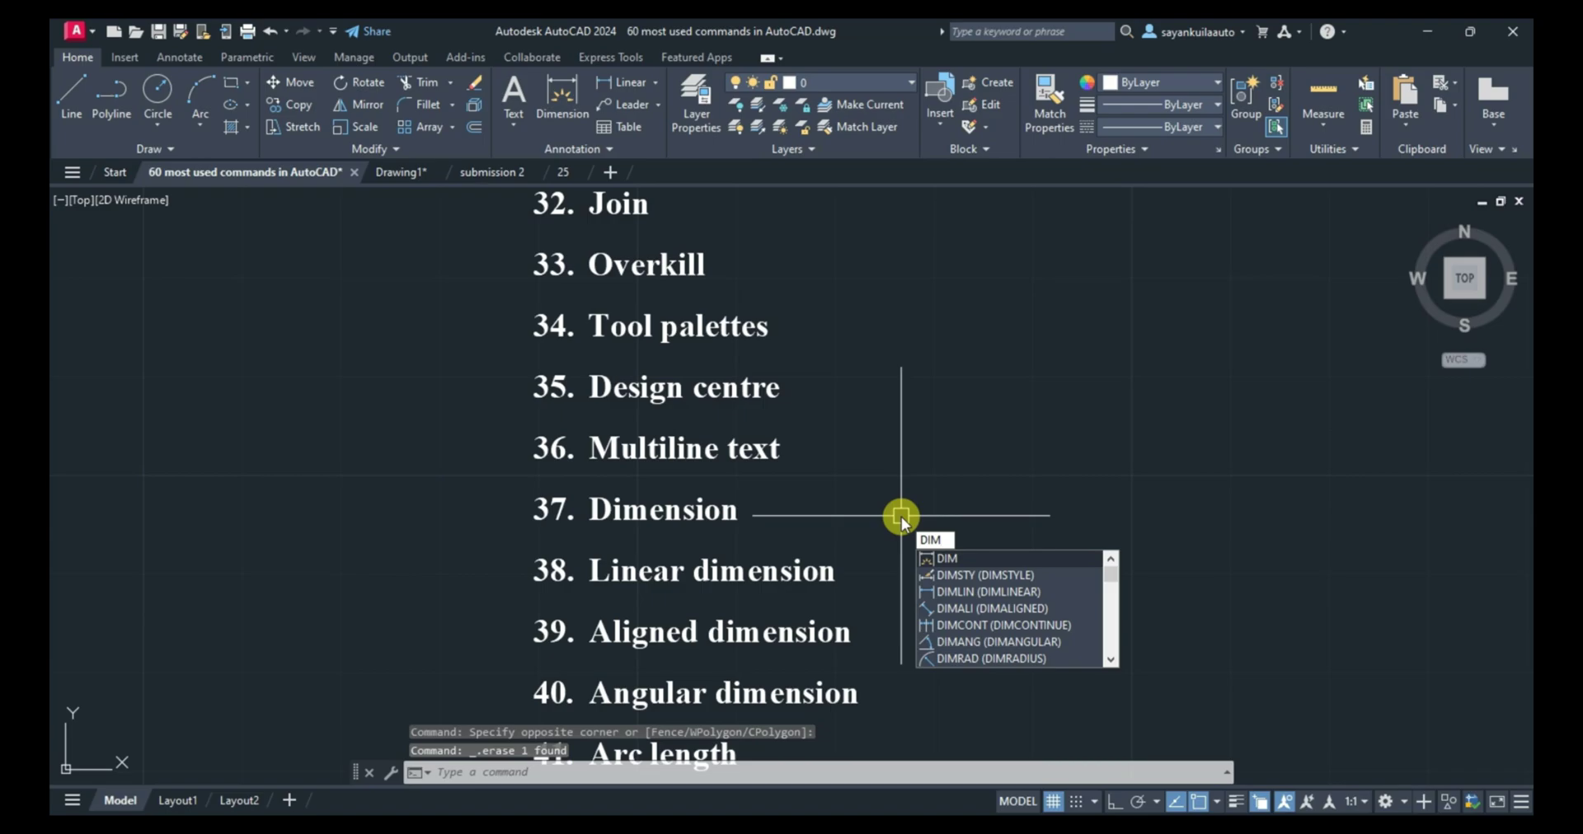
key("Escape")
scroll(753, 439, "up", 2)
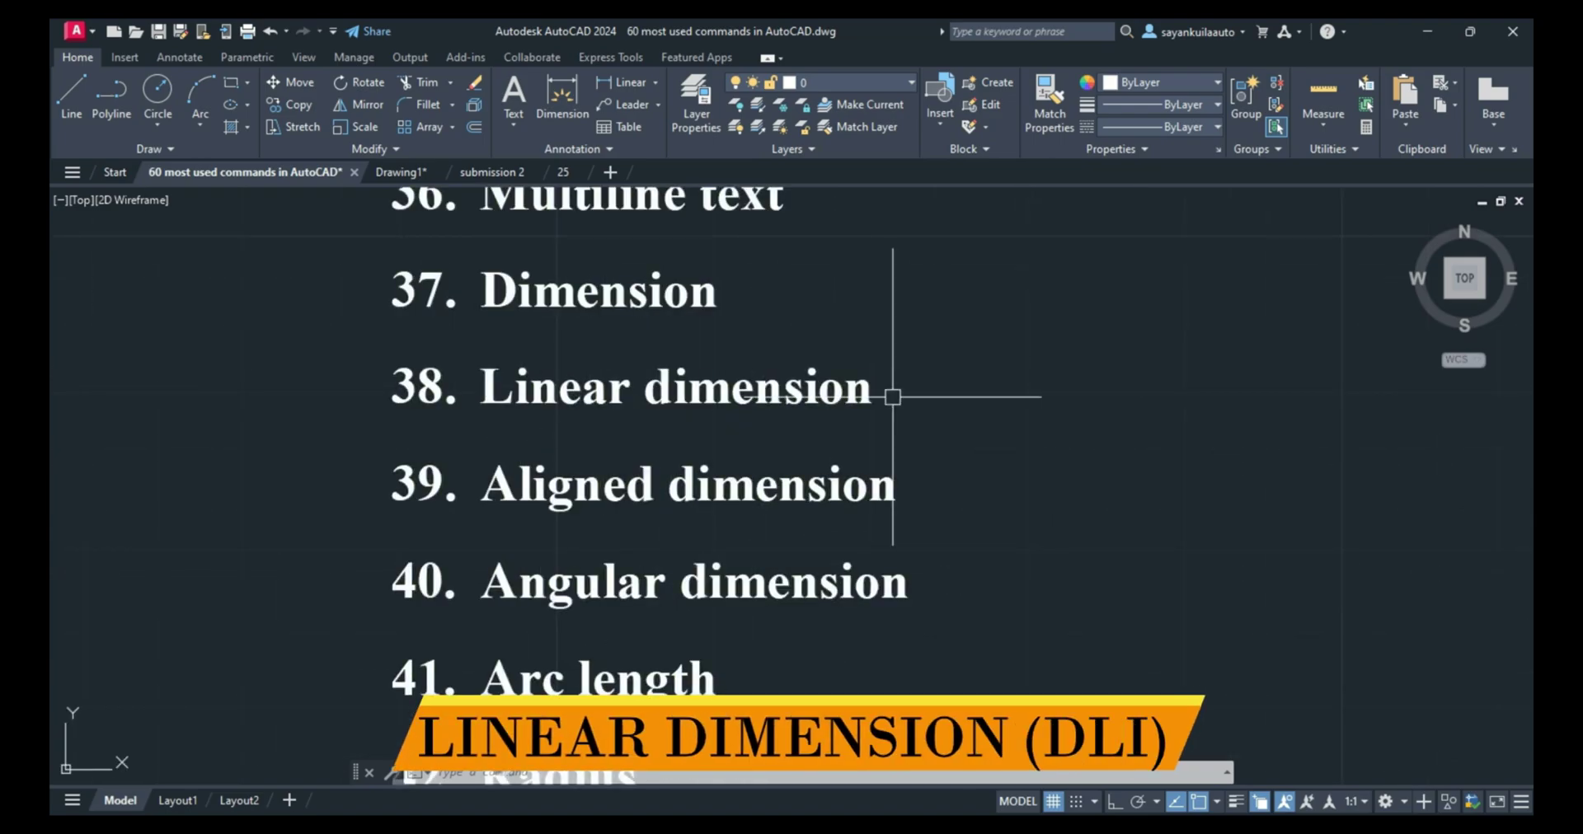
type("dli")
key("Return")
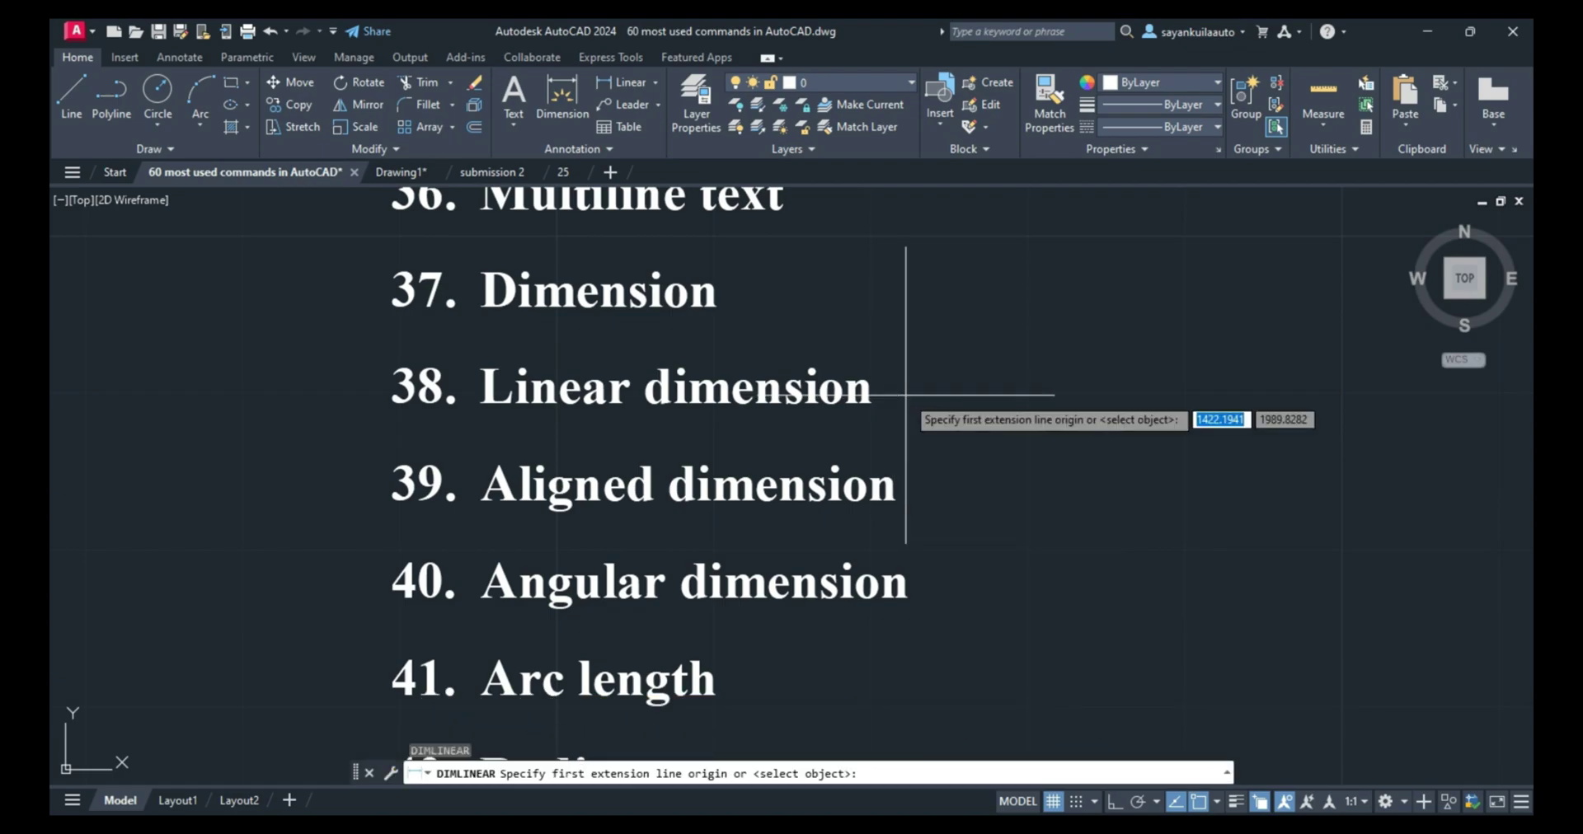
key("Escape")
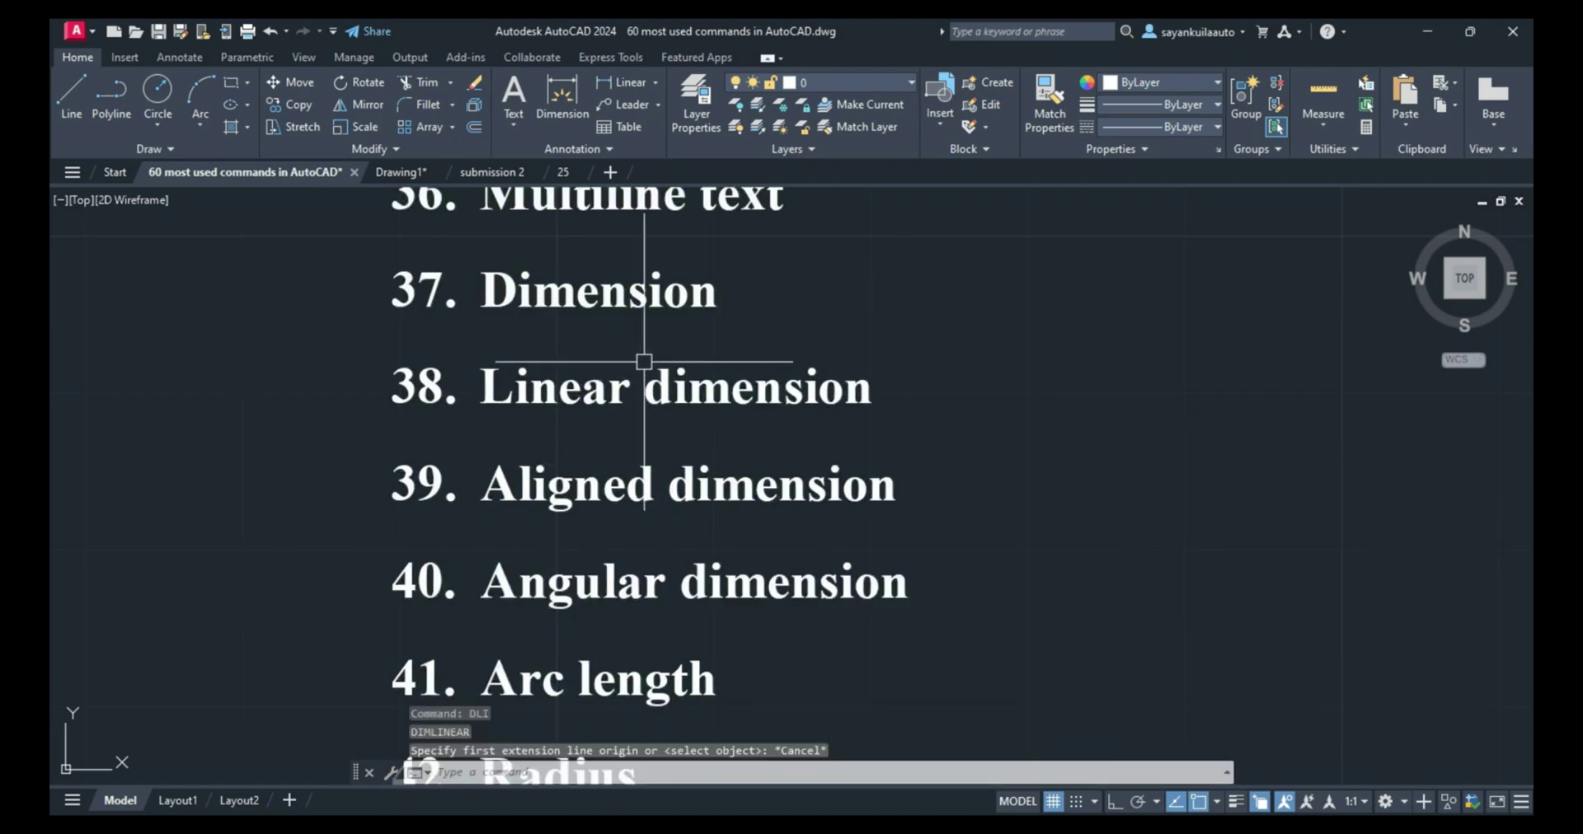
scroll(820, 512, "down", 2)
scroll(665, 456, "up", 4)
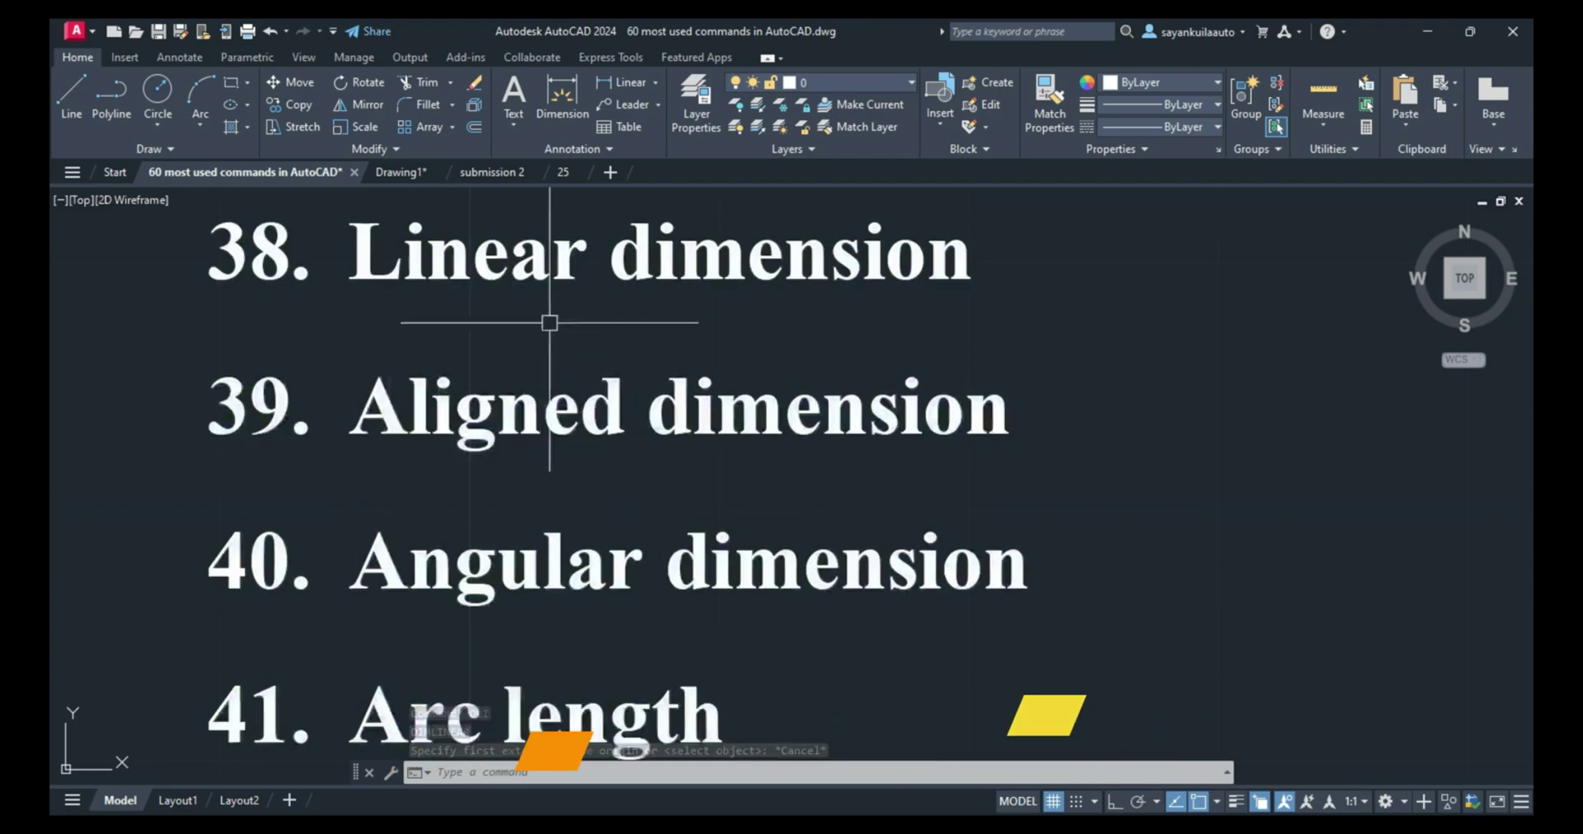
scroll(546, 322, "down", 2)
scroll(482, 512, "up", 2)
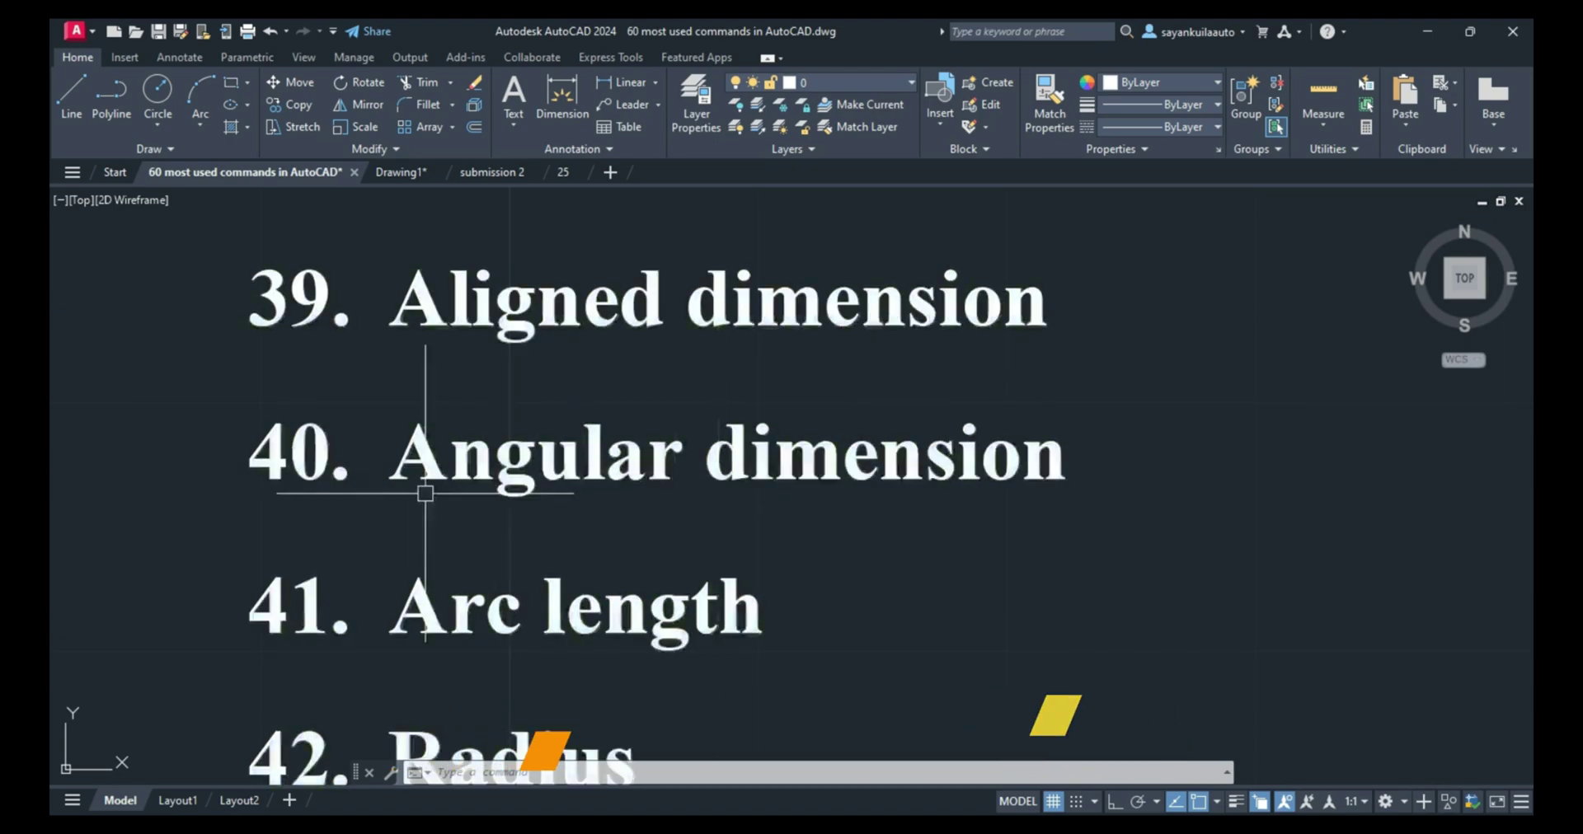
scroll(629, 318, "down", 1)
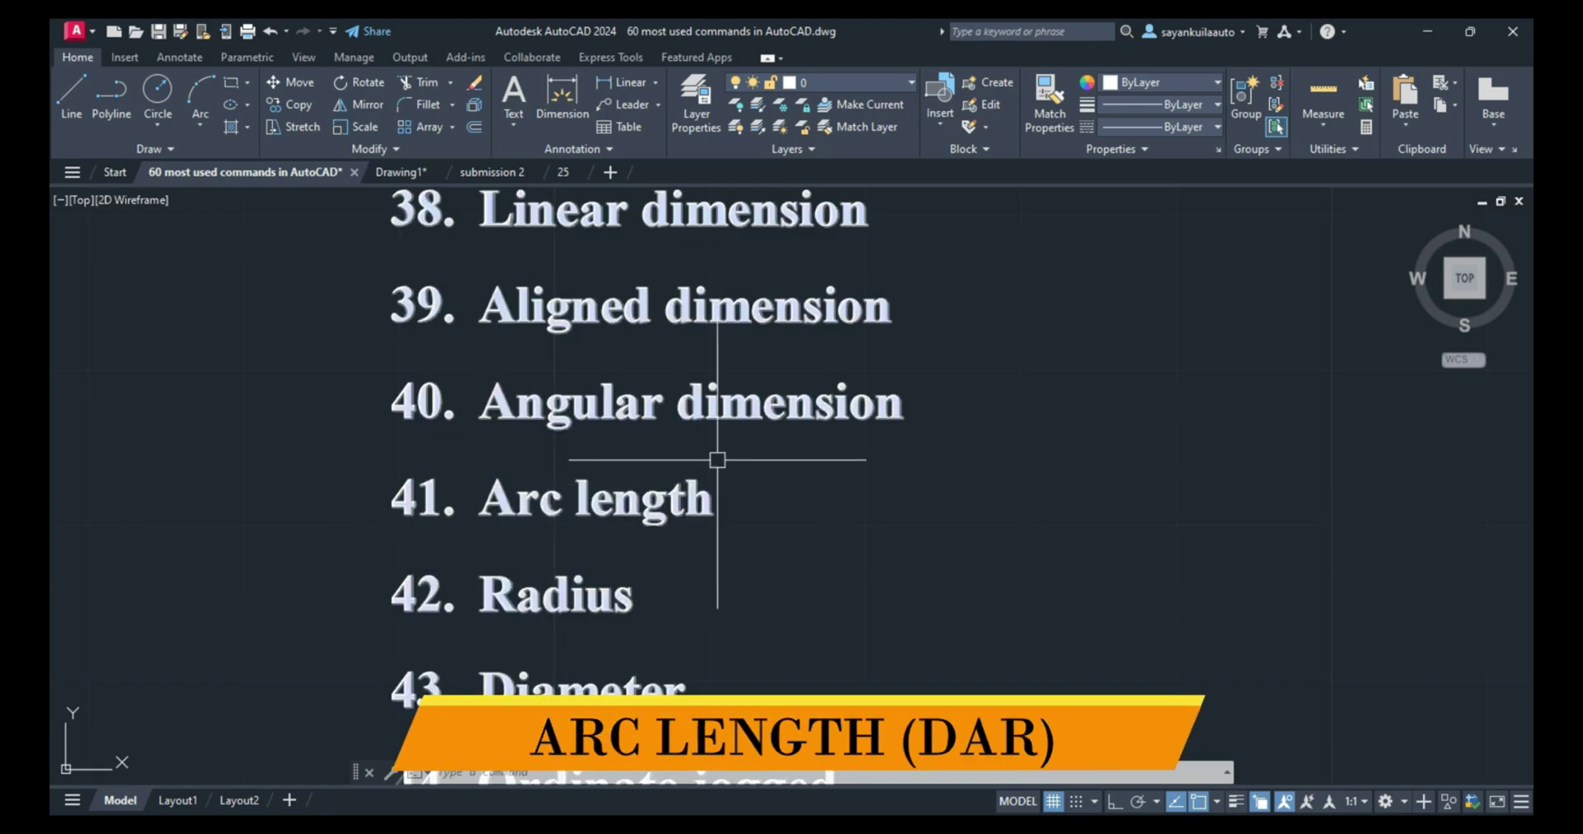
scroll(726, 355, "down", 4)
scroll(672, 450, "up", 5)
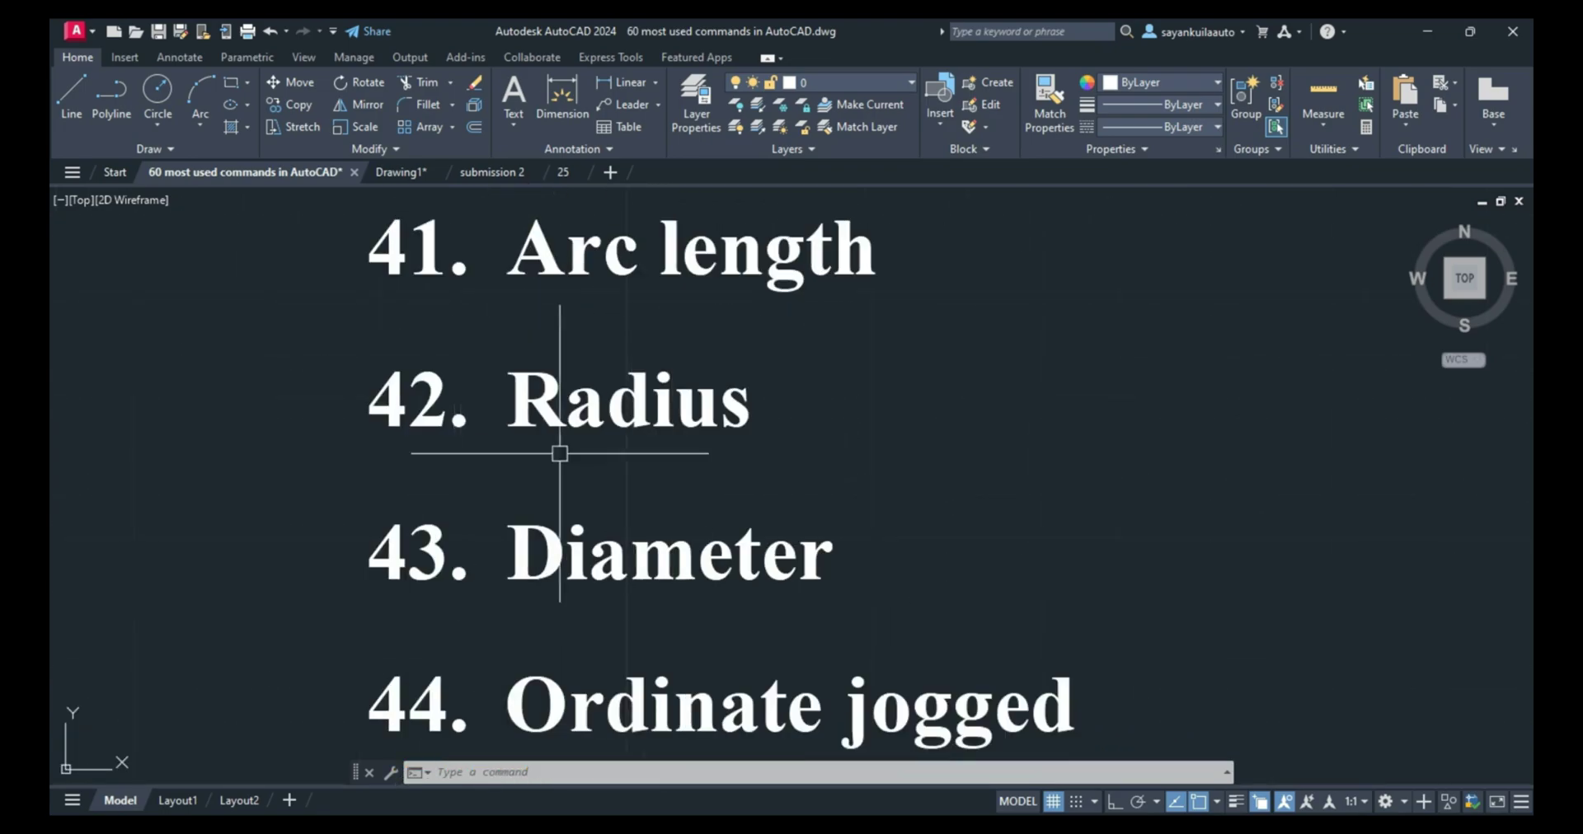
scroll(541, 301, "down", 3)
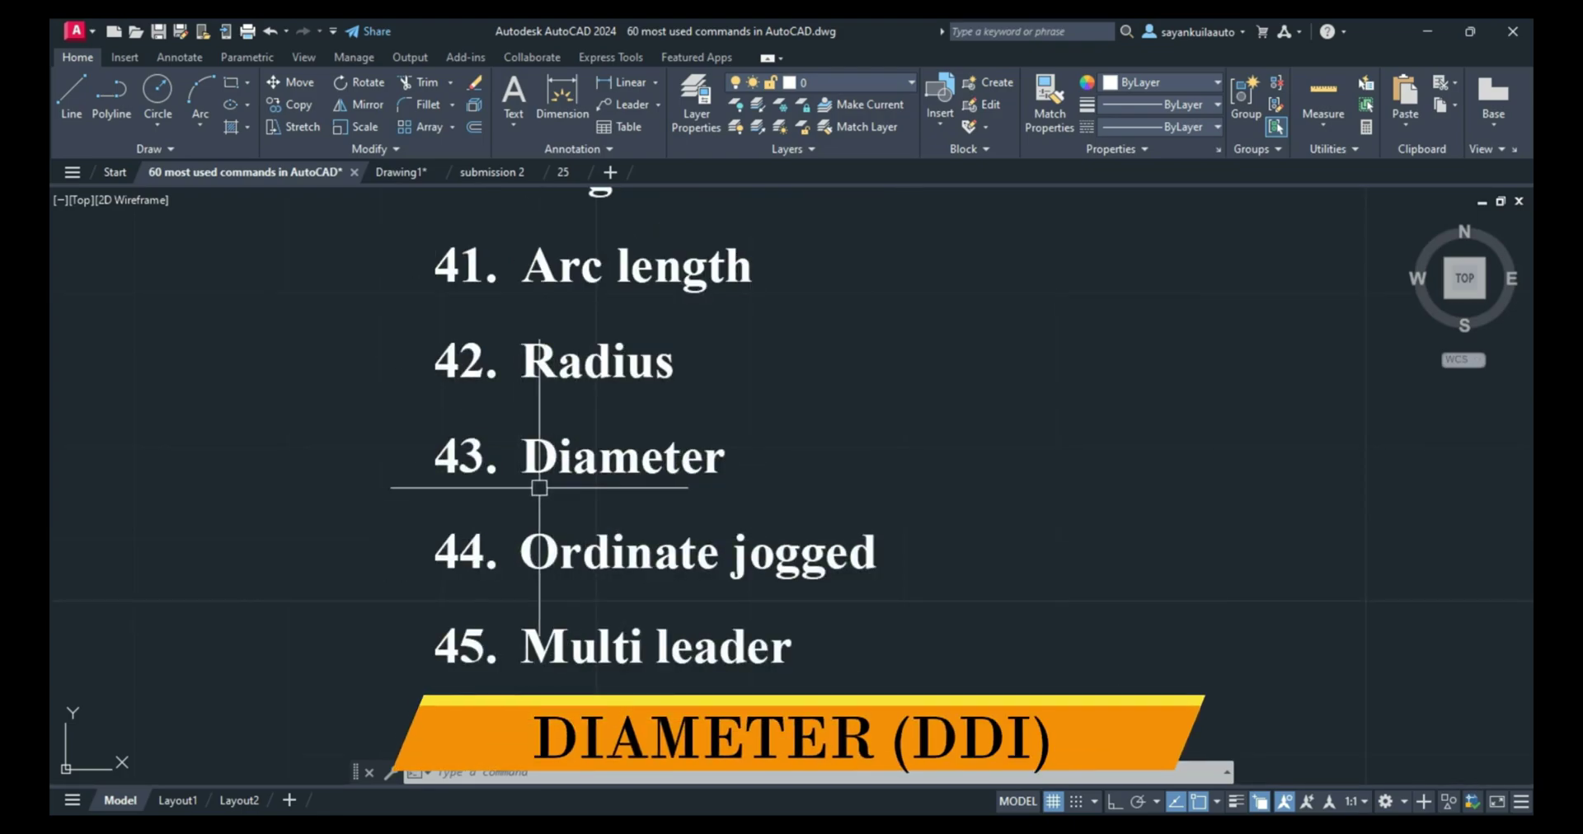
scroll(559, 404, "down", 2)
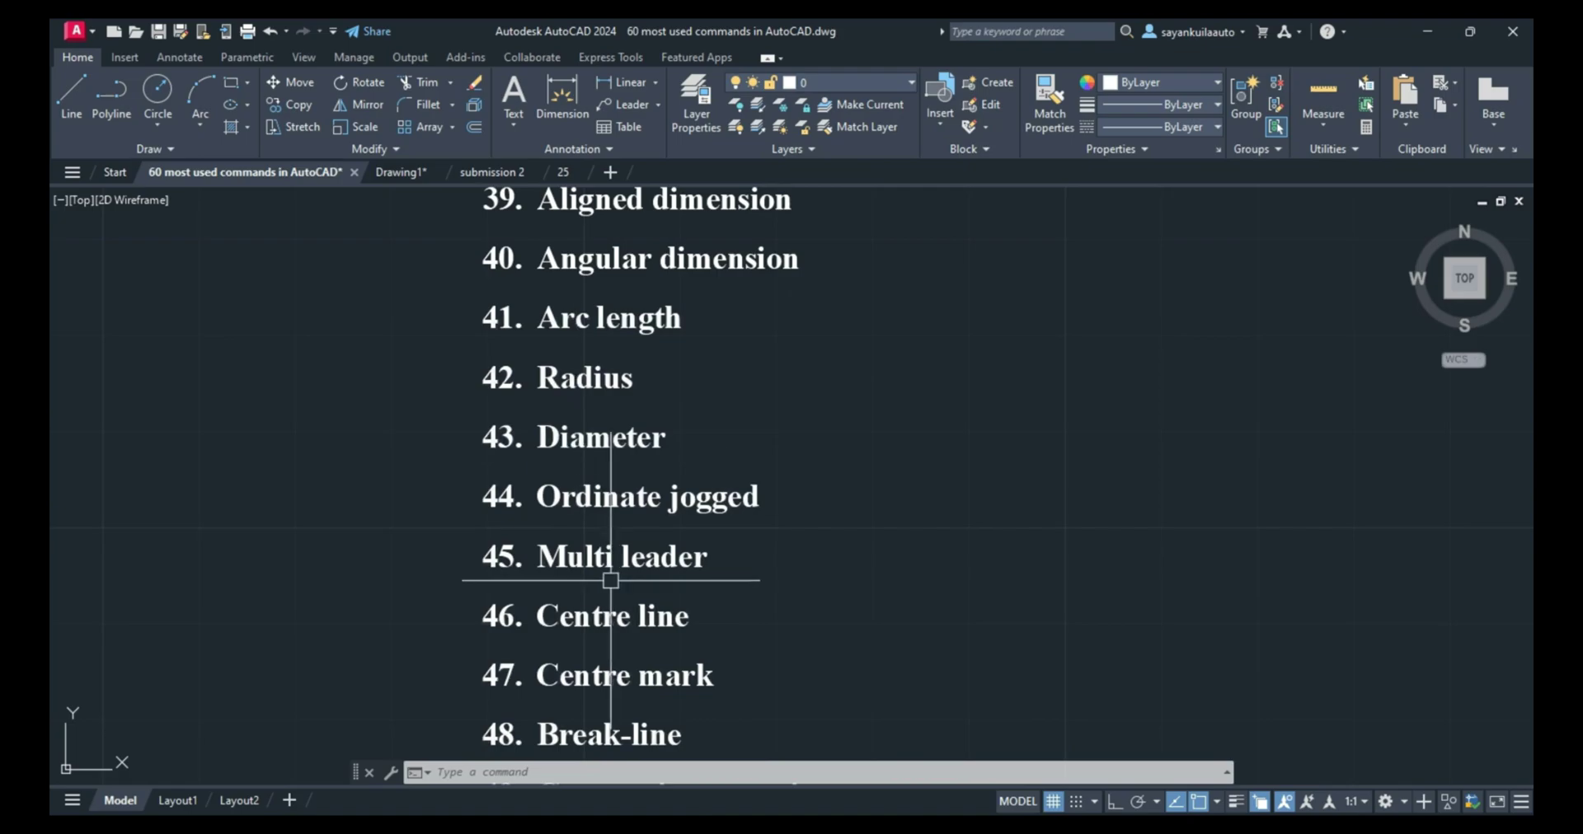
scroll(571, 522, "up", 4)
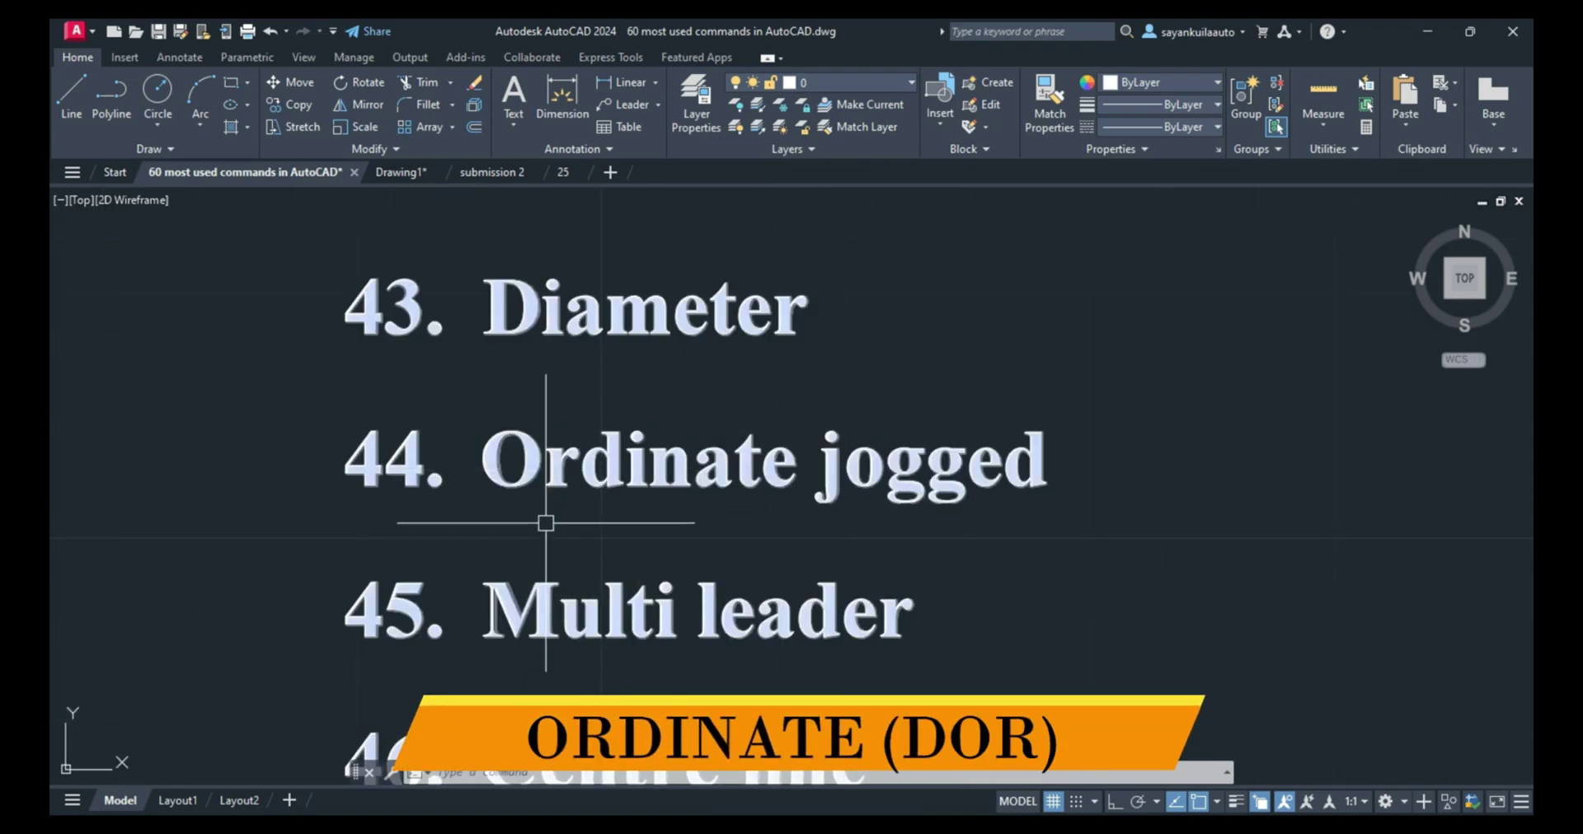
scroll(576, 328, "down", 2)
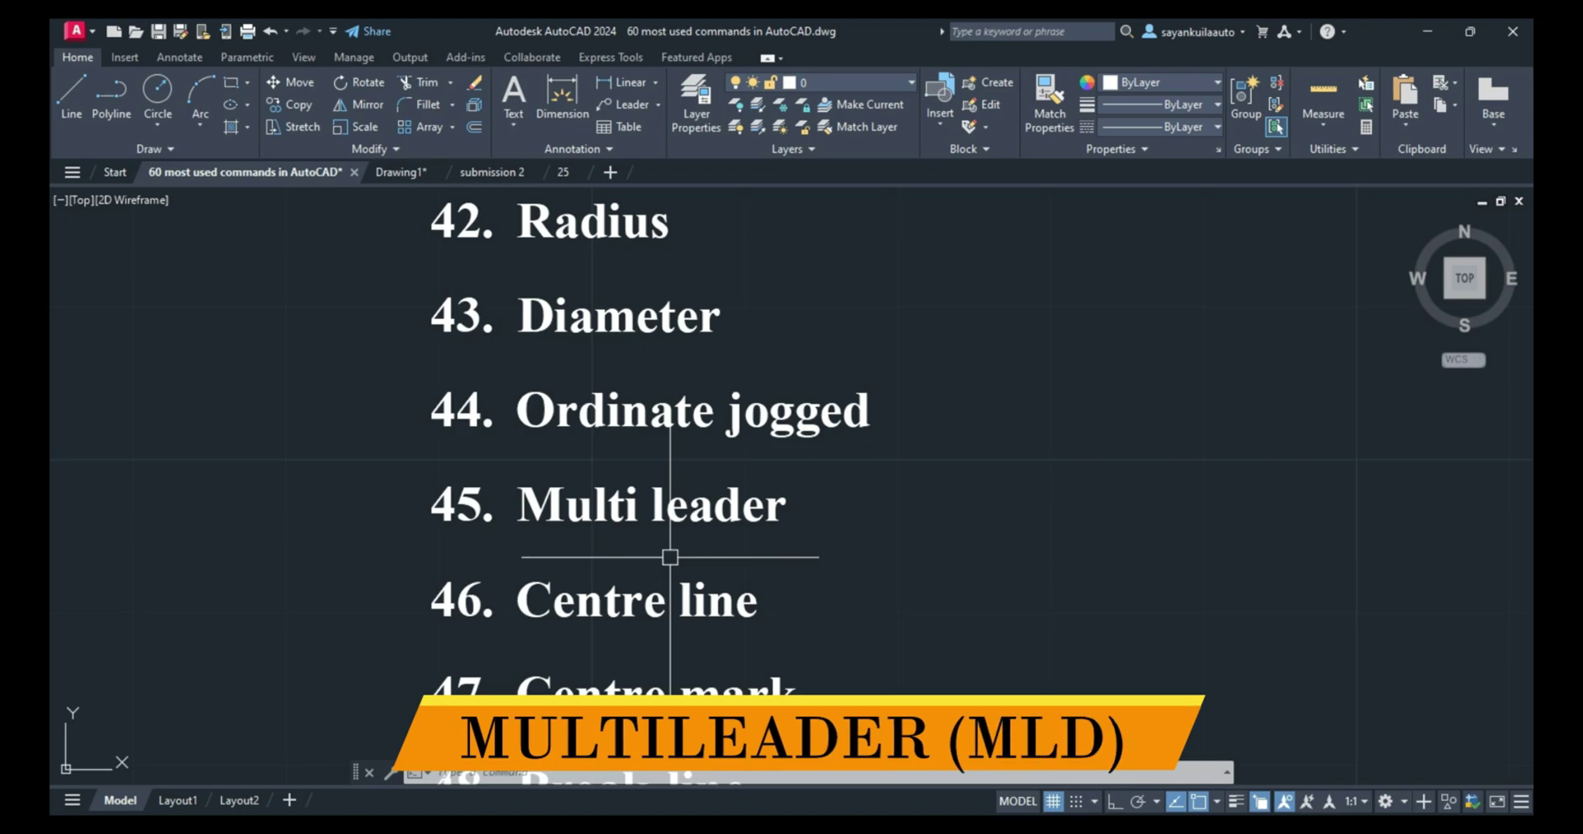
scroll(676, 528, "down", 4)
scroll(682, 498, "up", 2)
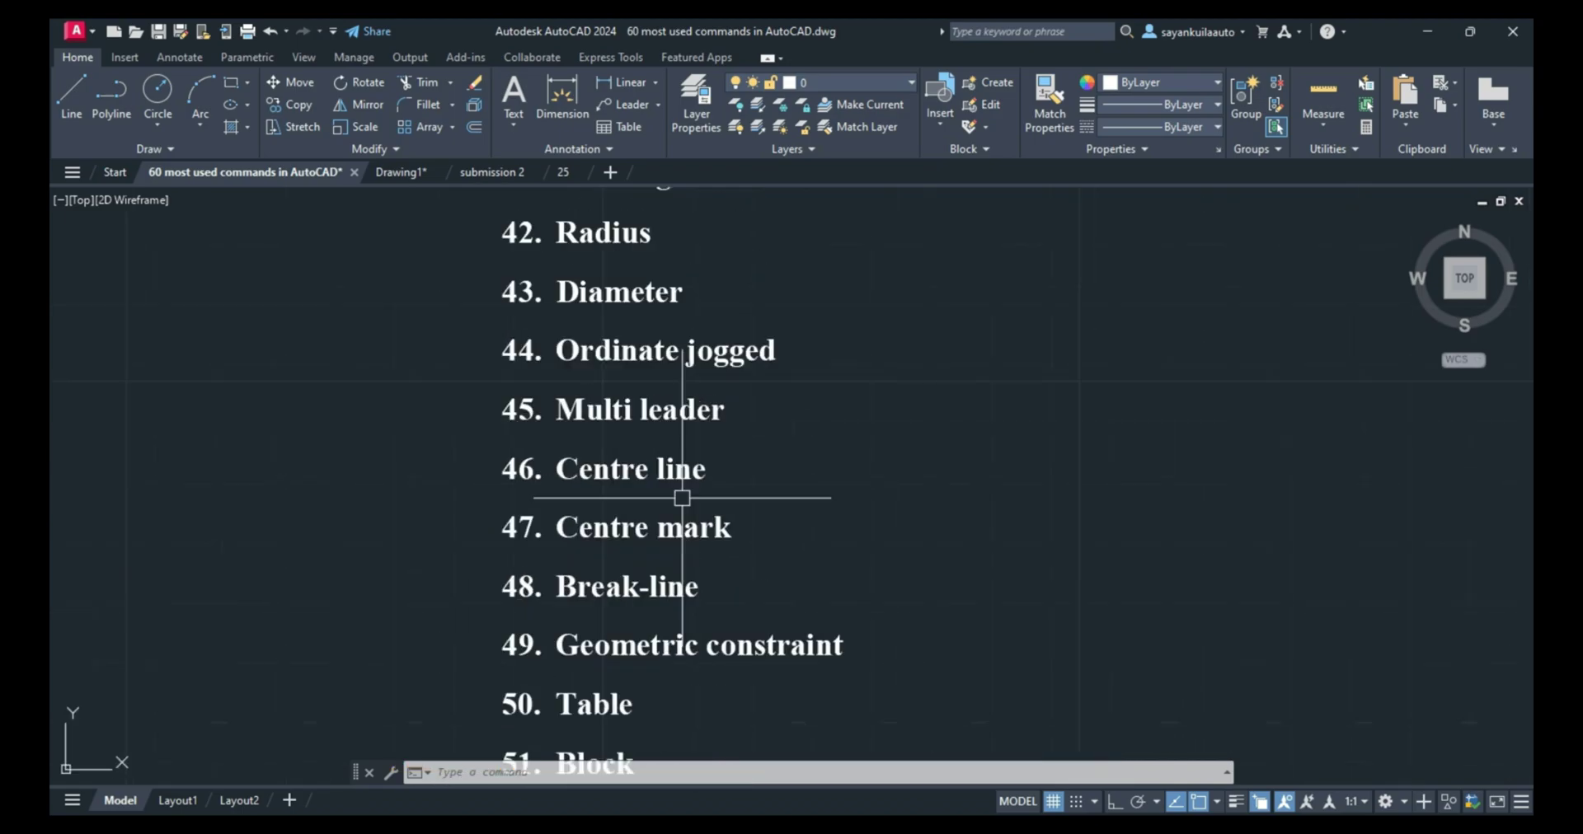
scroll(682, 498, "up", 2)
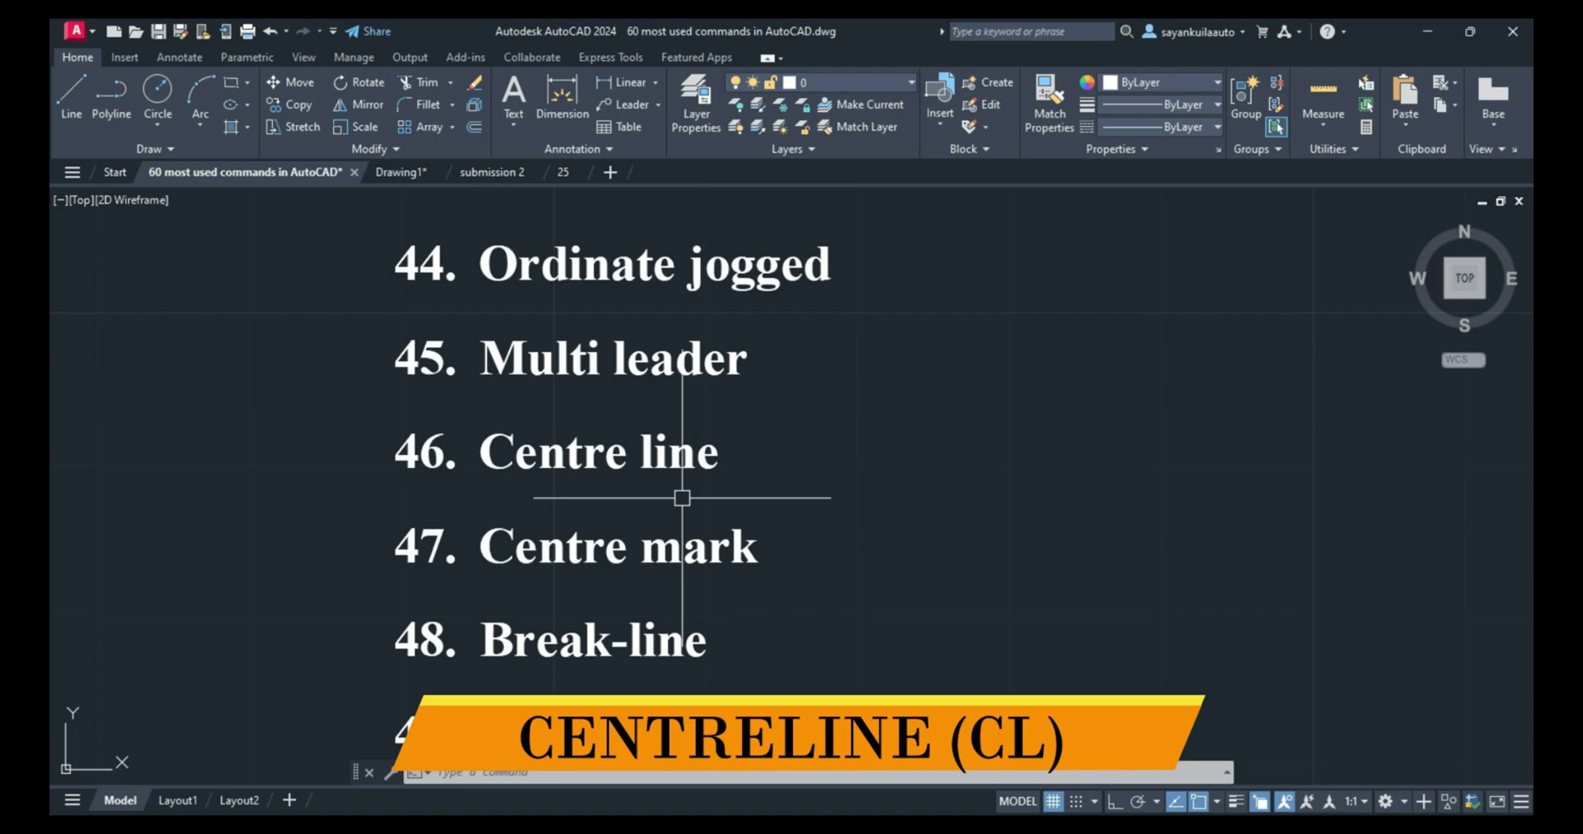
scroll(692, 357, "down", 1)
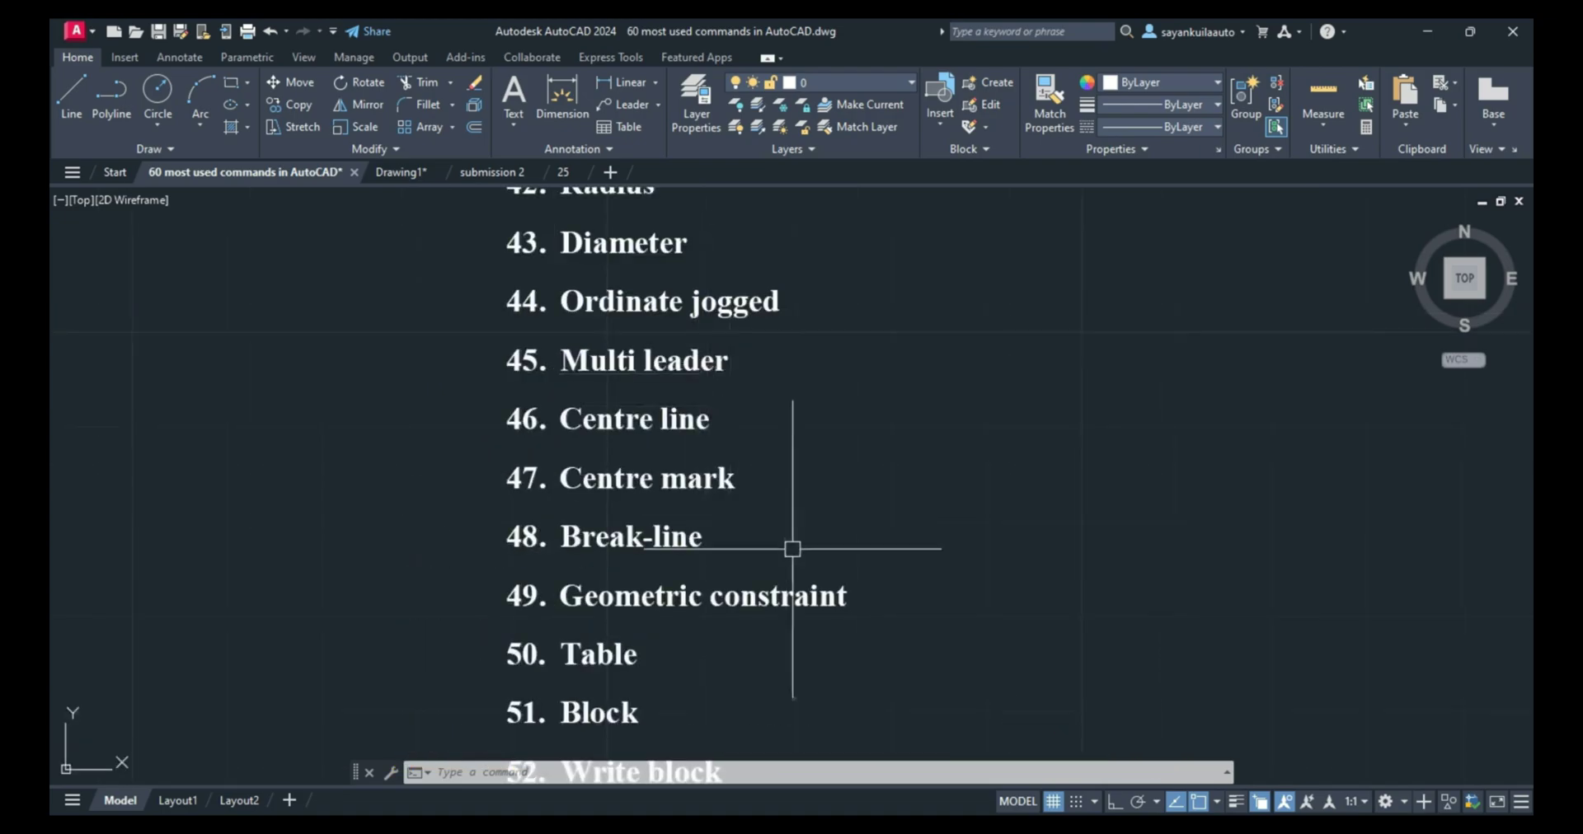
scroll(690, 535, "up", 2)
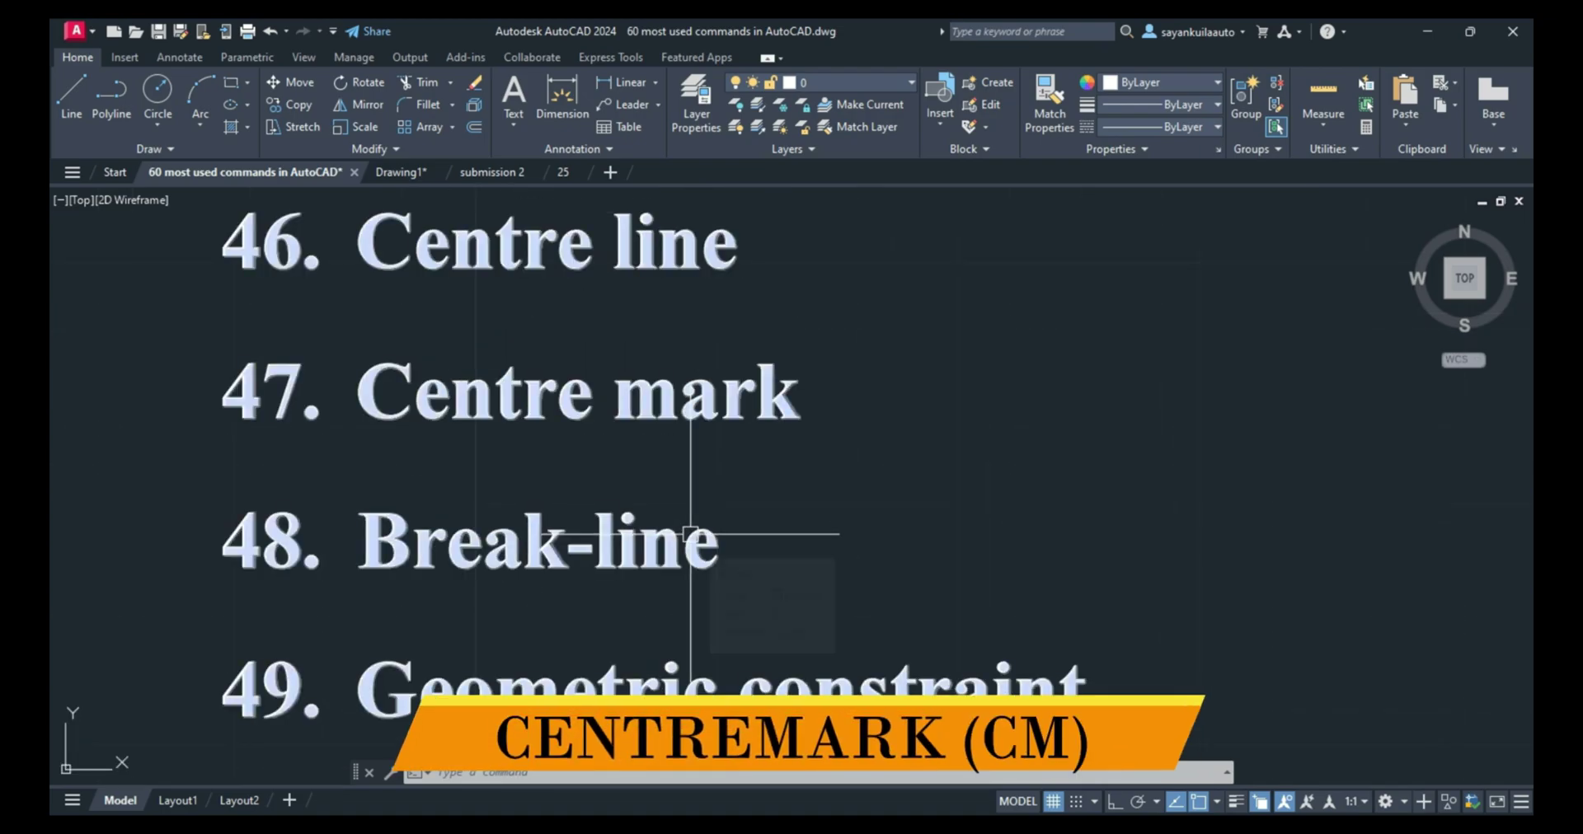
scroll(724, 418, "down", 3)
scroll(721, 427, "up", 2)
scroll(722, 426, "up", 2)
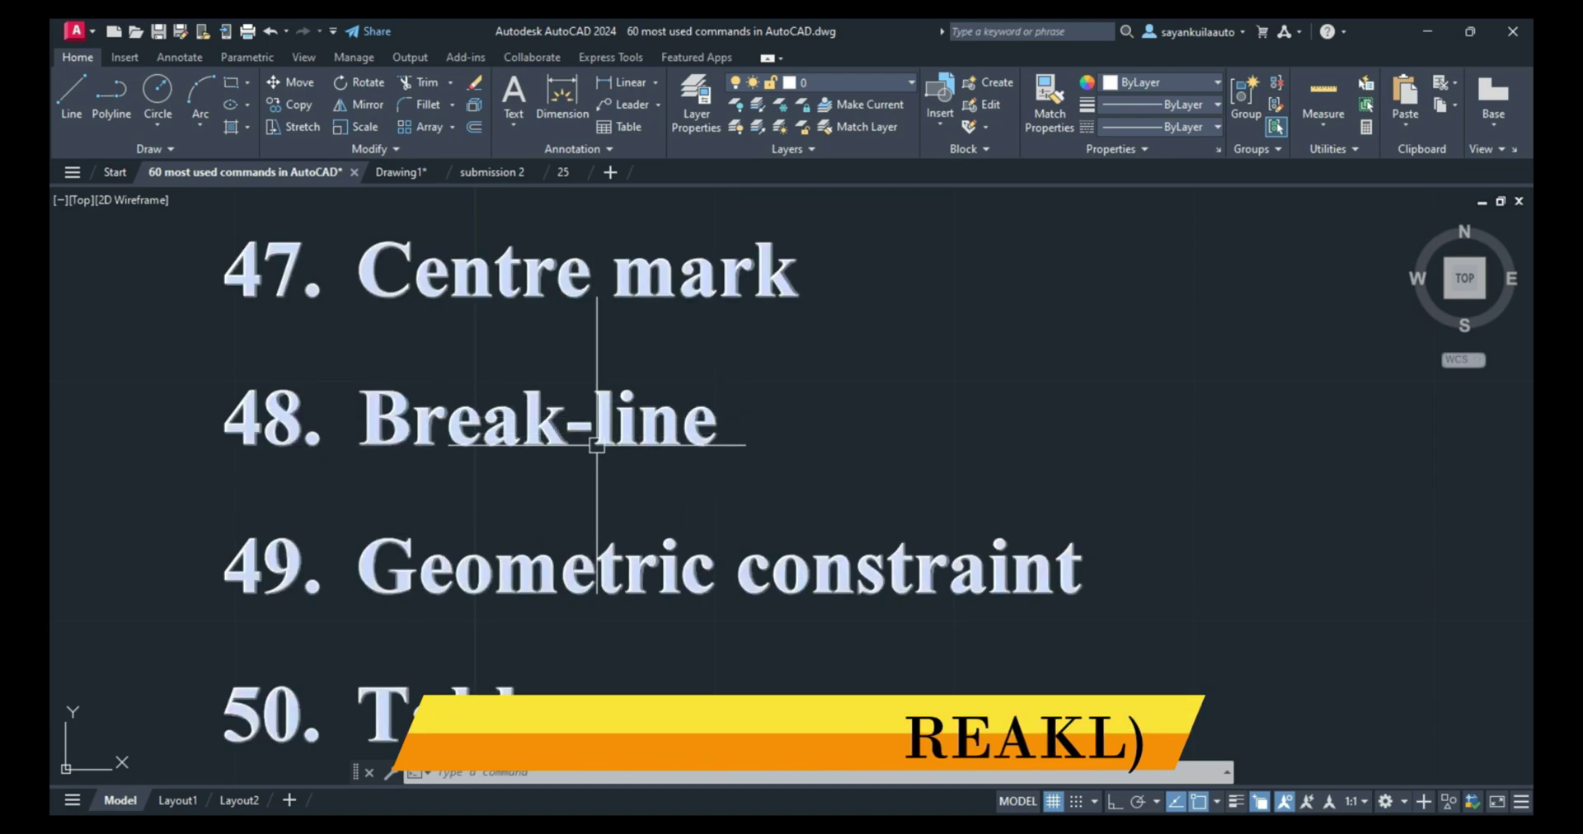
scroll(635, 380, "down", 4)
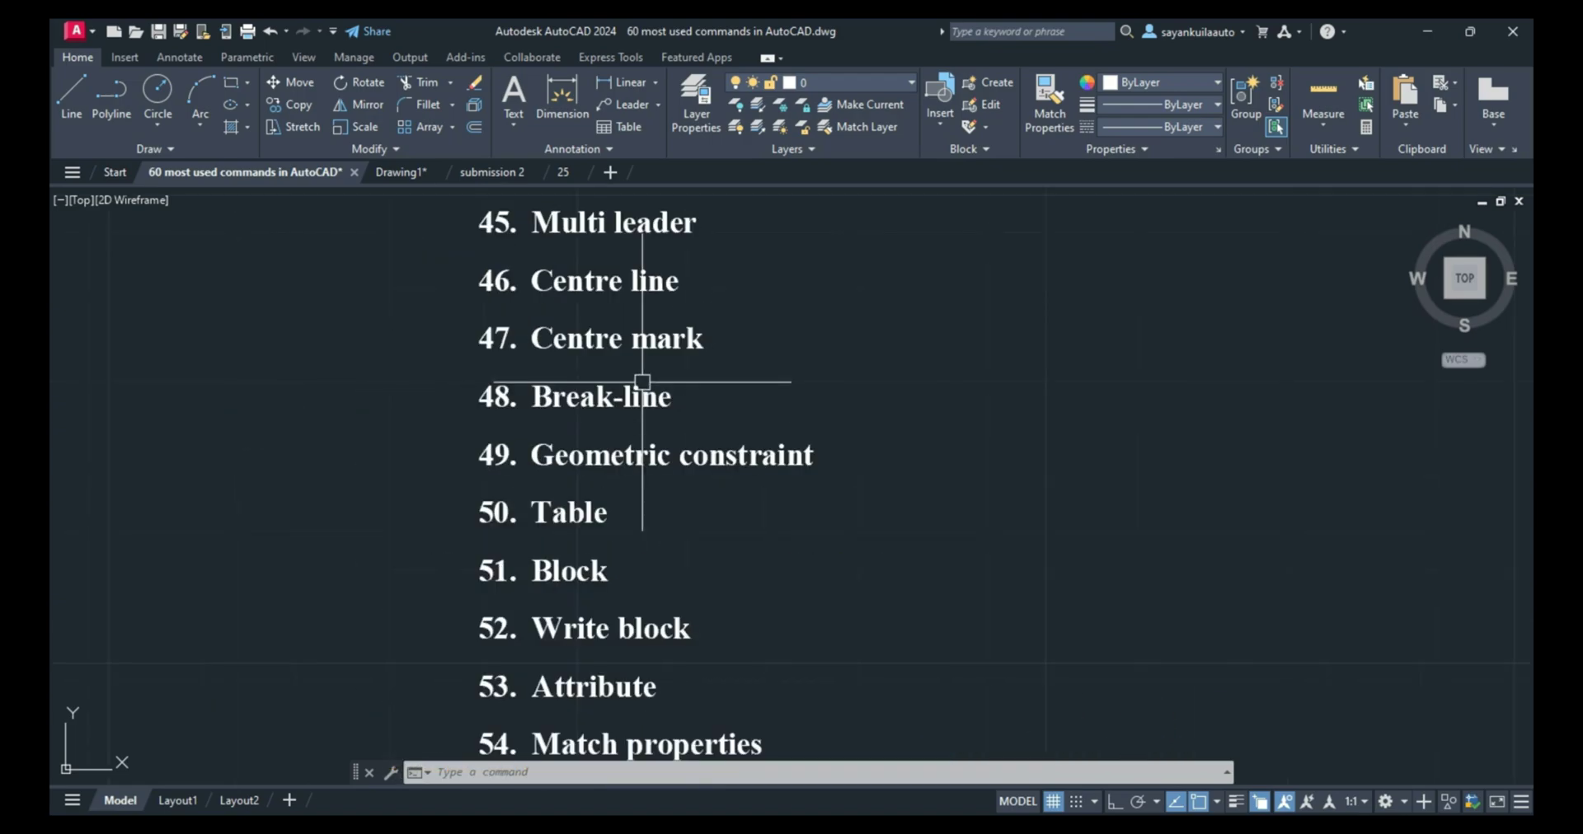
scroll(727, 459, "up", 2)
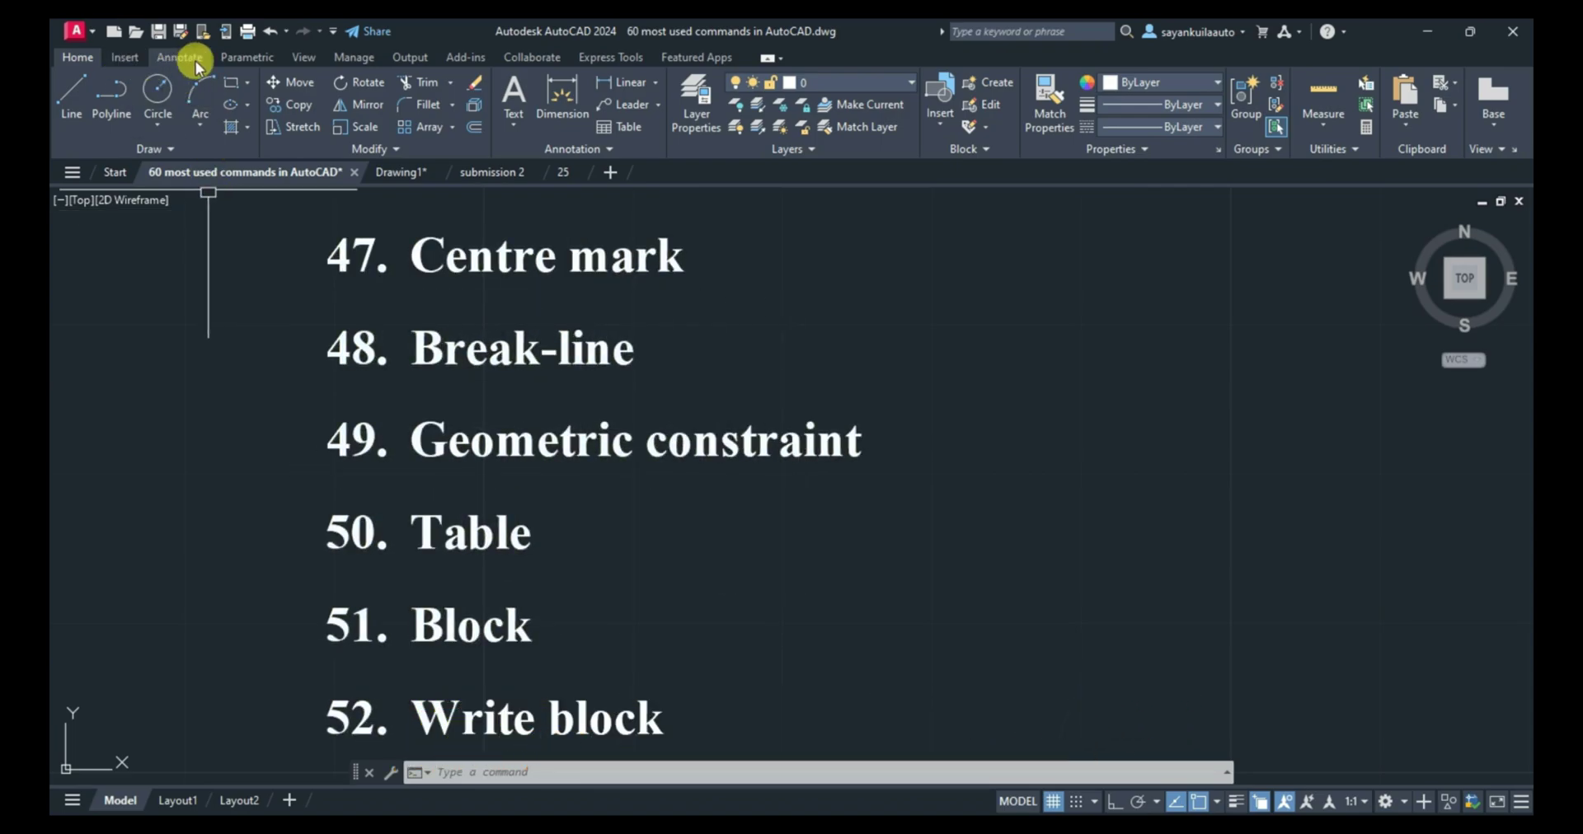
Step: Glance at the Parametric constraint tools, then return to the main drawing tools
left_click(221, 57)
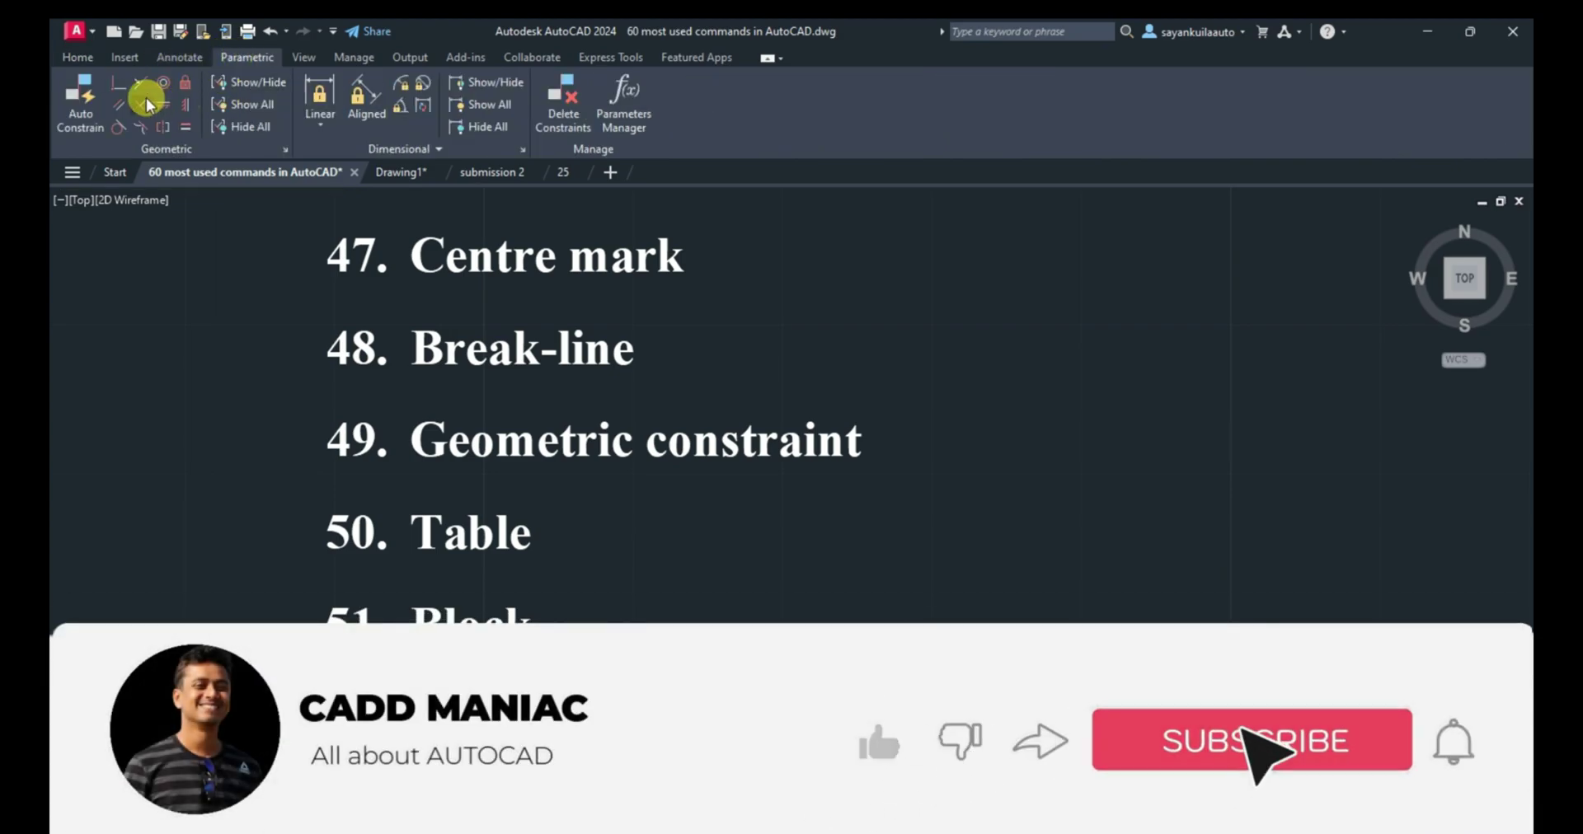
left_click(76, 58)
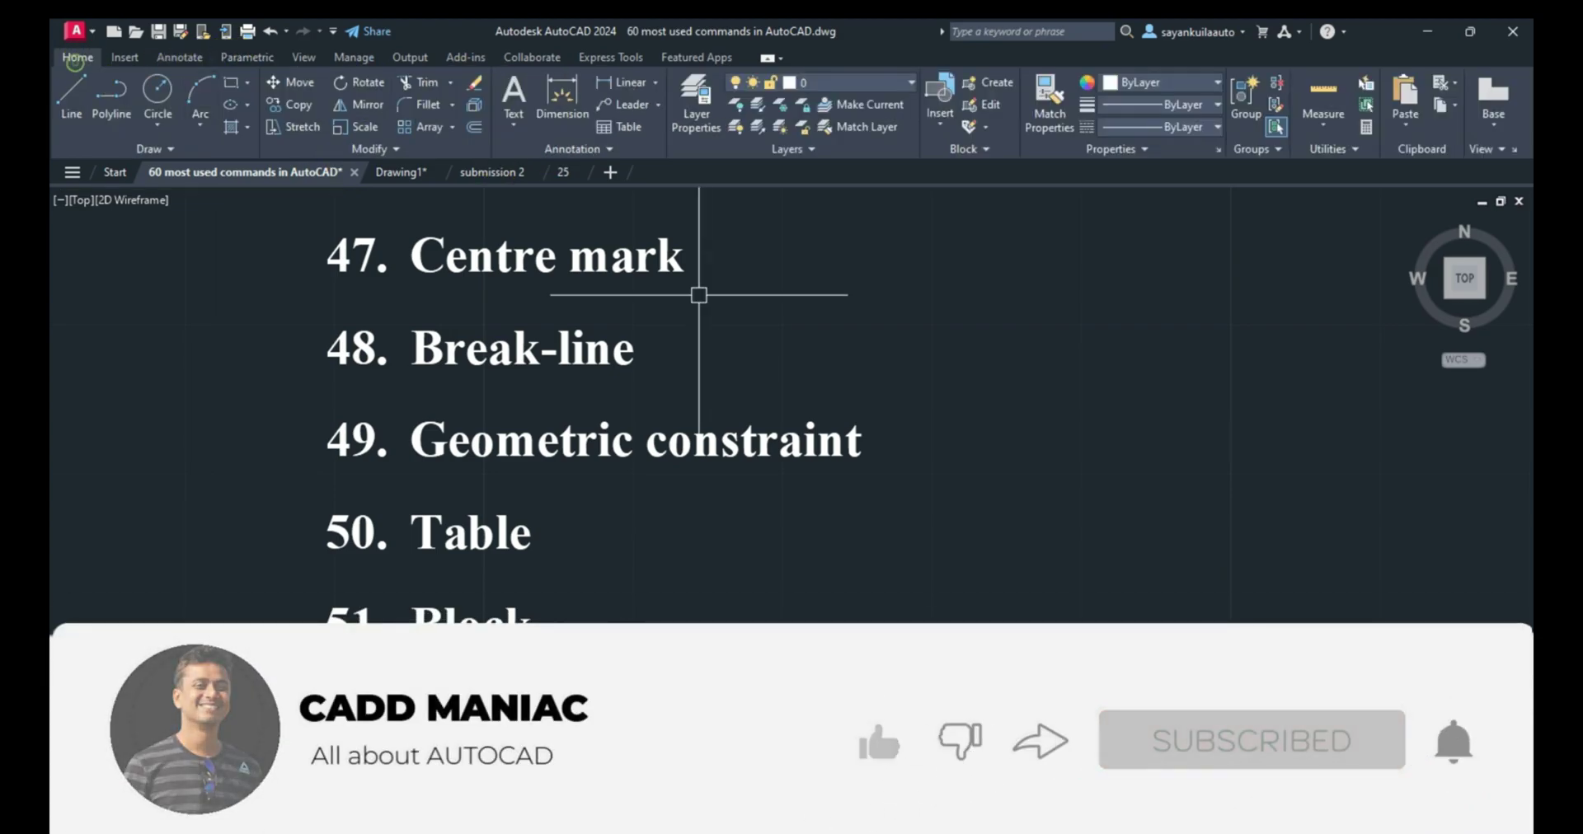
scroll(705, 330, "down", 2)
scroll(615, 509, "up", 4)
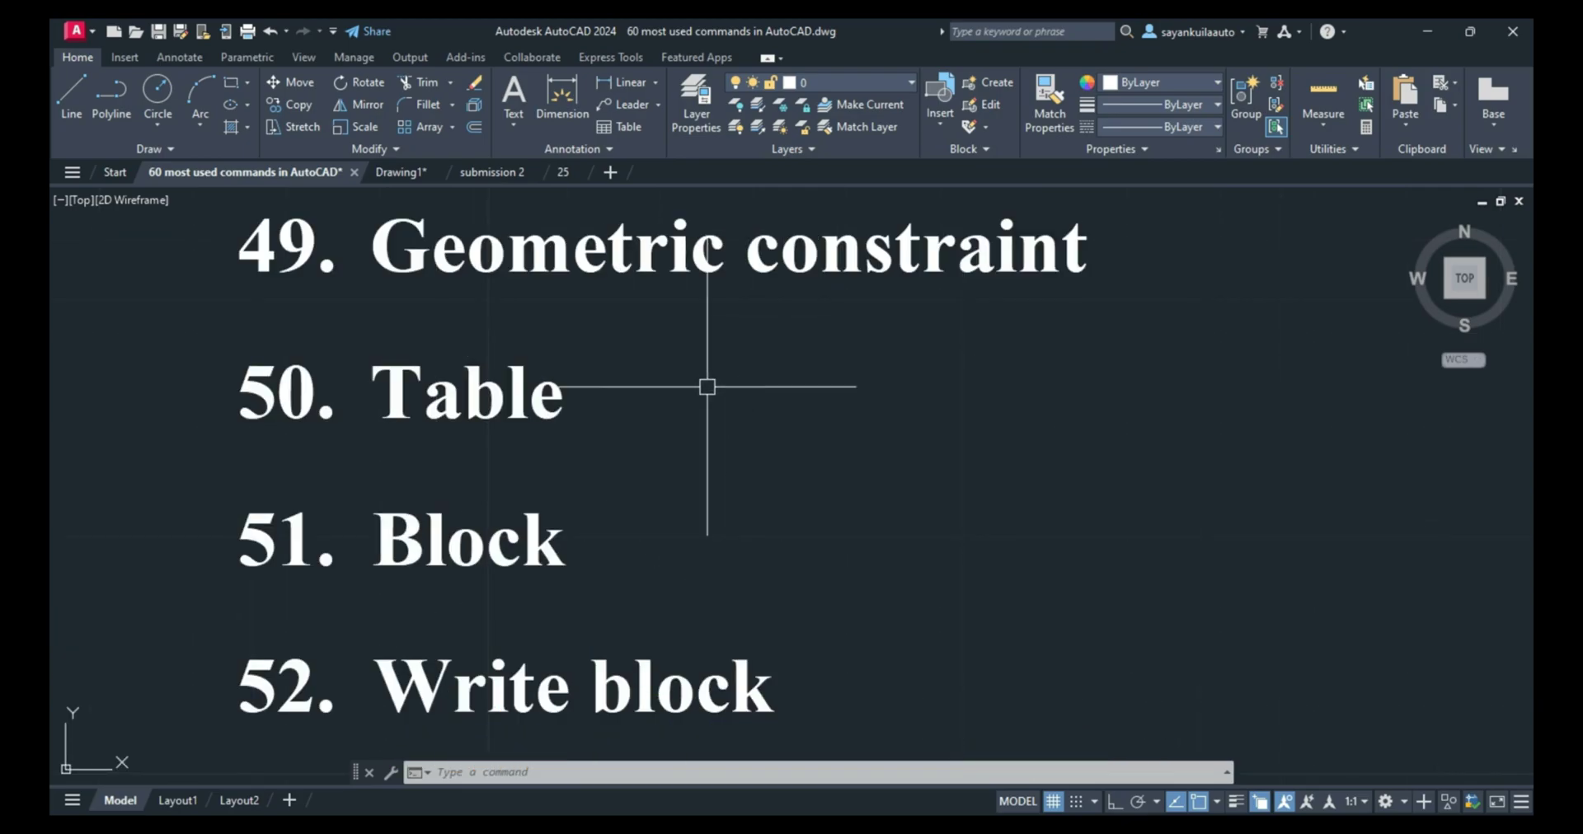
scroll(705, 385, "down", 2)
scroll(588, 528, "up", 2)
Step: Open the Block Definition dialog with B and close it without creating a block
type("b")
key("Return")
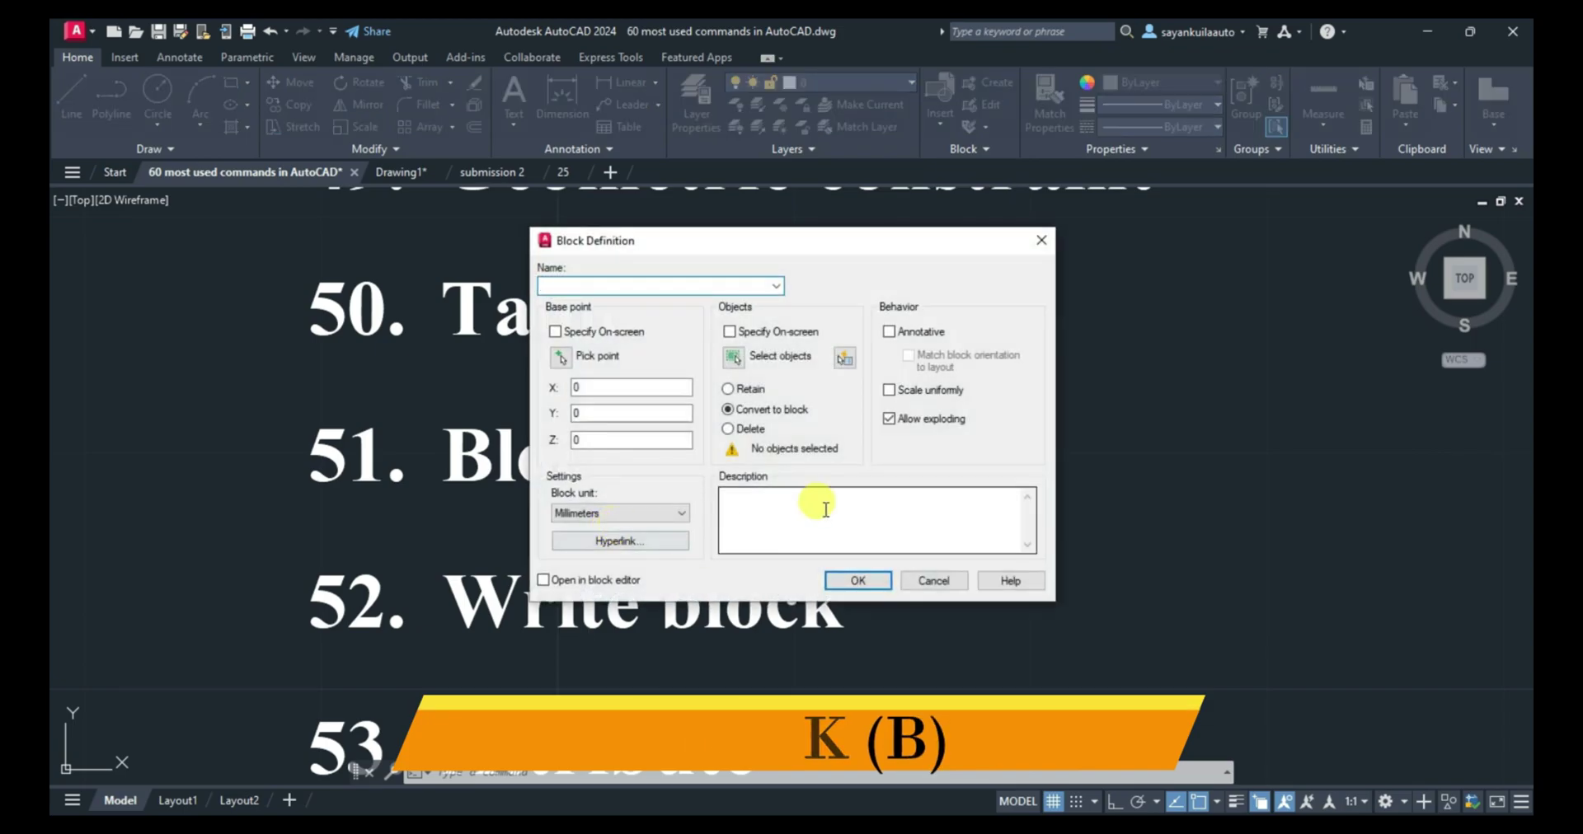
left_click_drag(756, 246, 1053, 186)
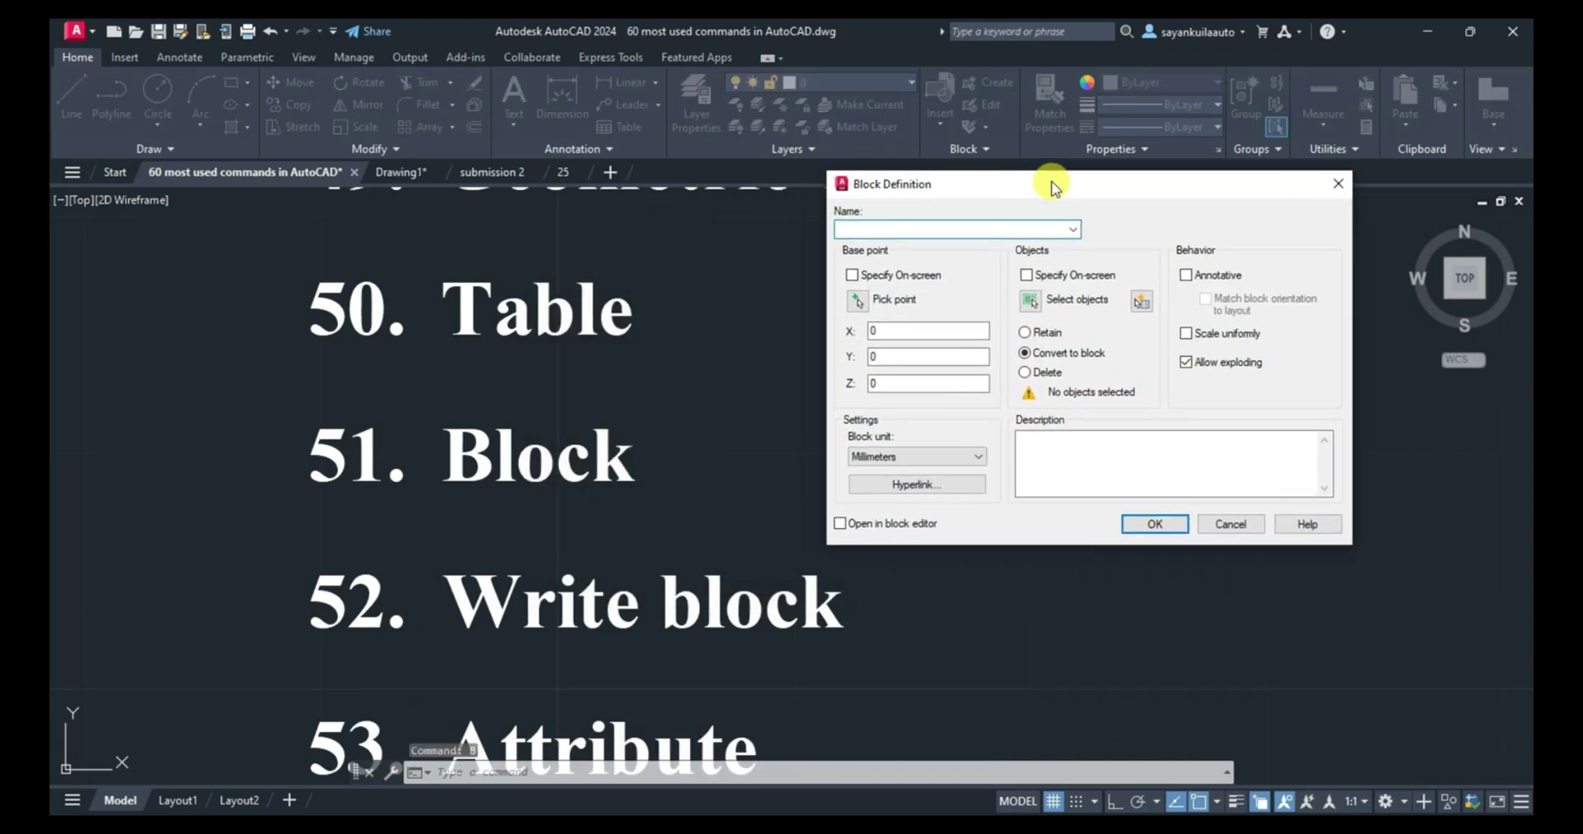
left_click(1338, 187)
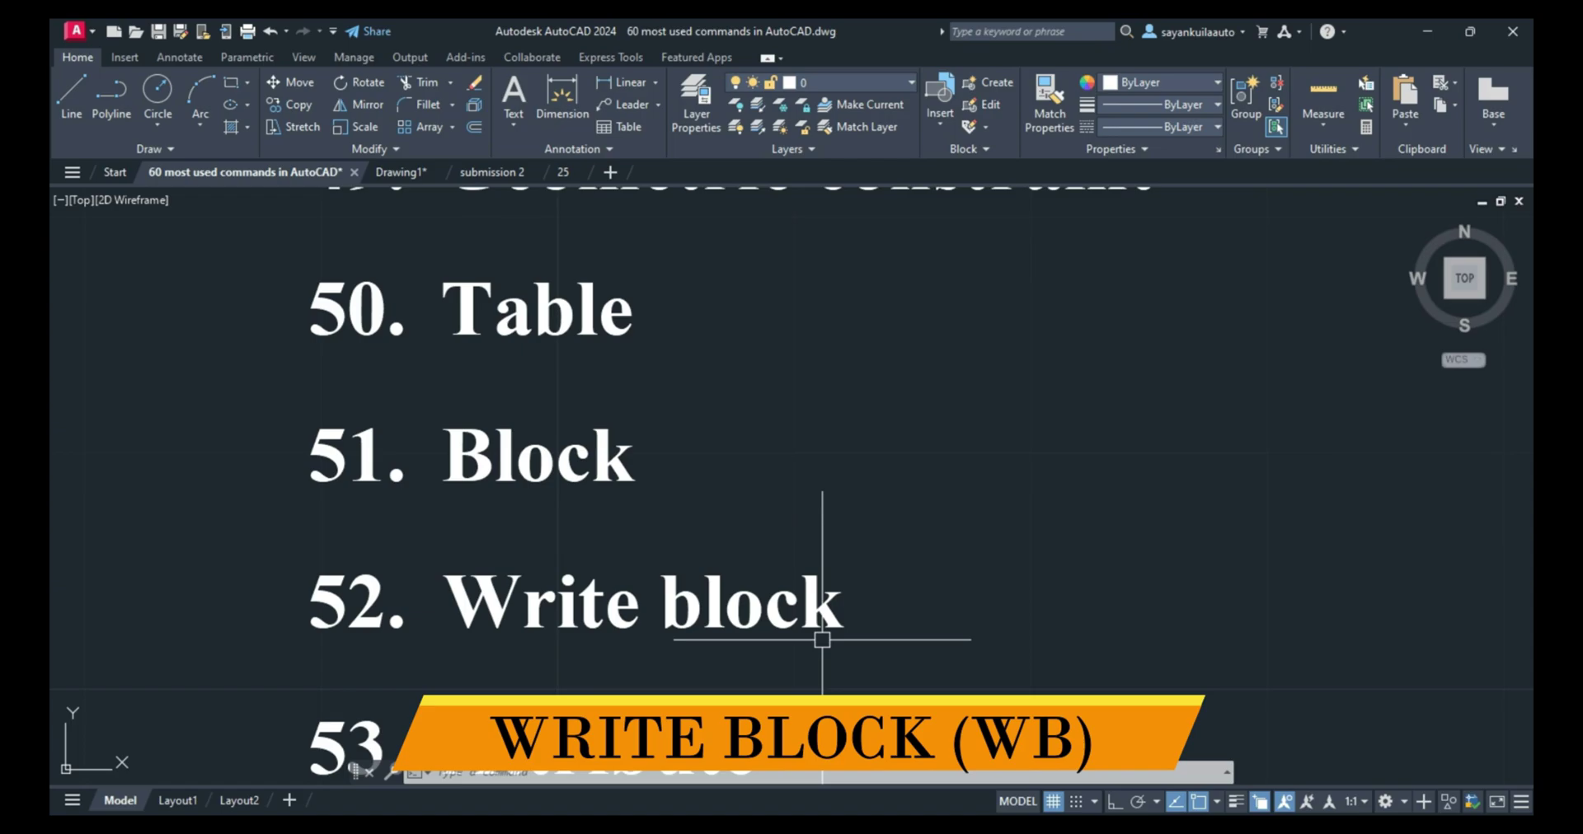
Step: Open the Write Block dialog with WB and cancel it
type("wb")
key("Return")
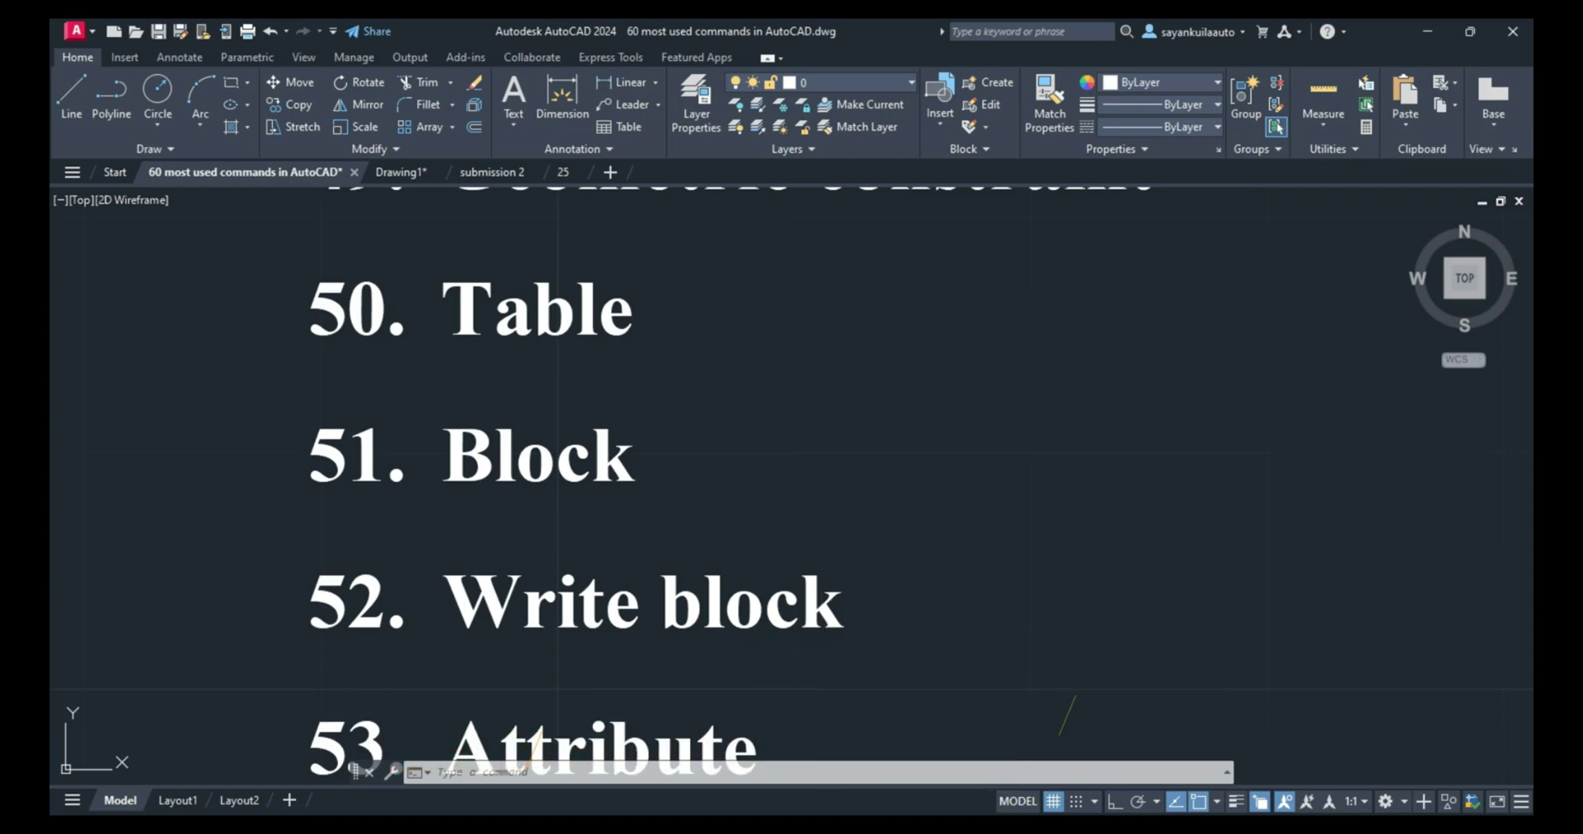
left_click_drag(847, 231, 1021, 158)
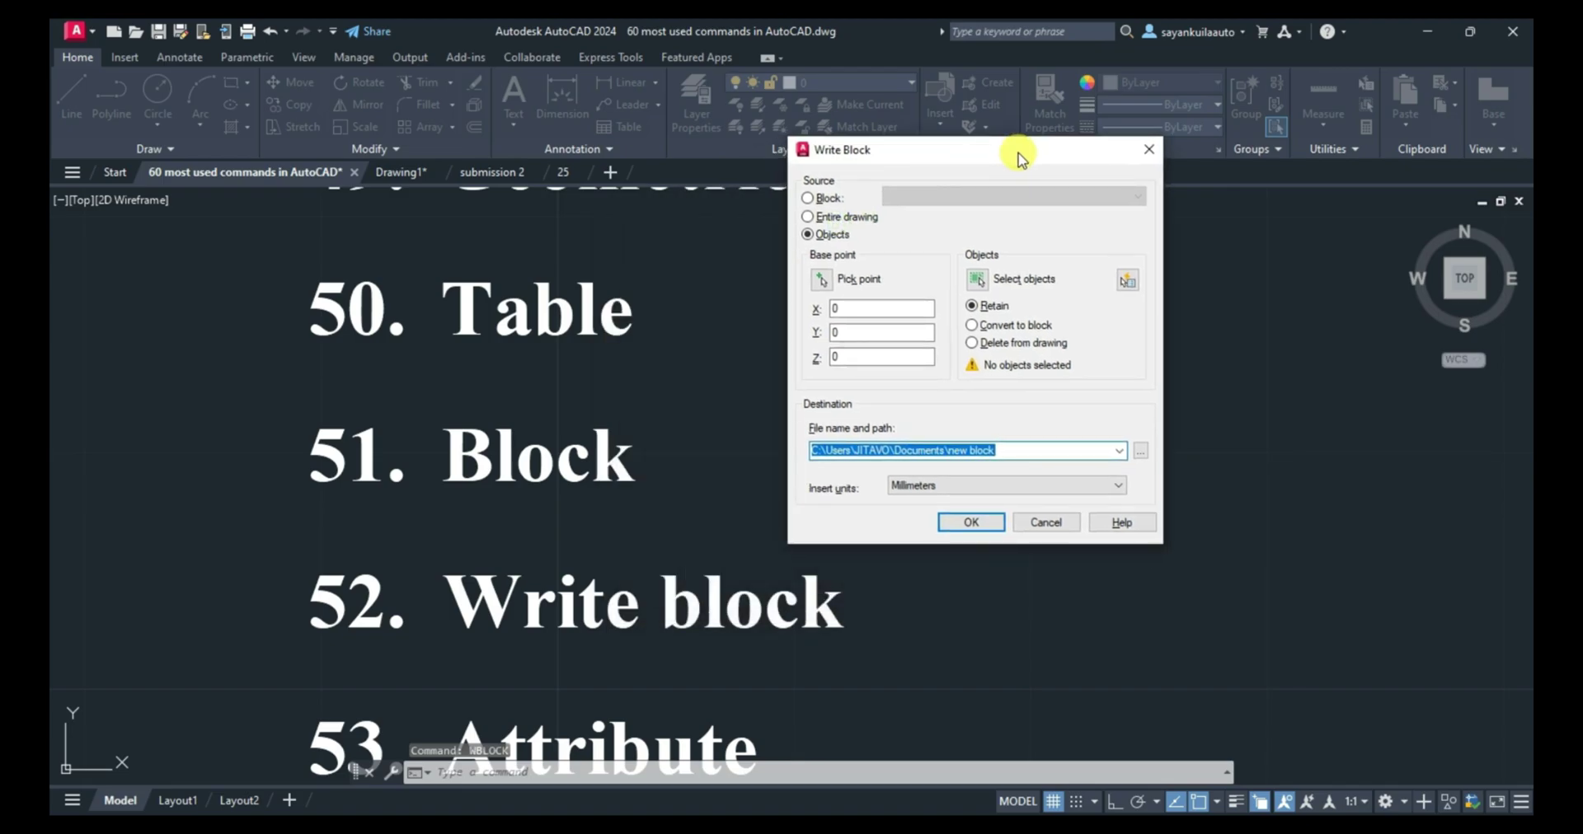
key("Escape")
scroll(767, 335, "down", 4)
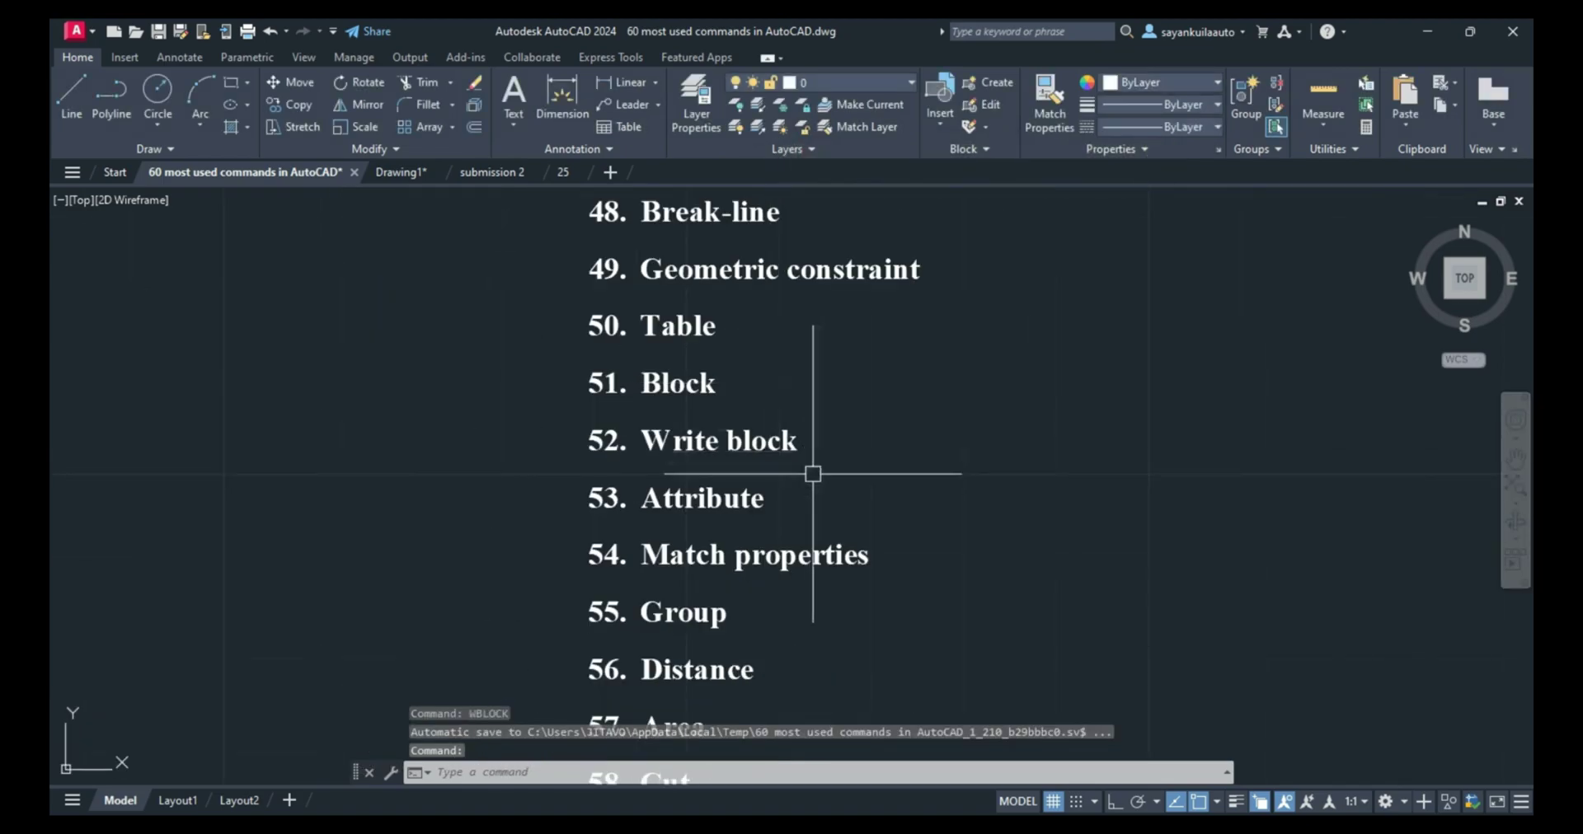
scroll(799, 491, "up", 2)
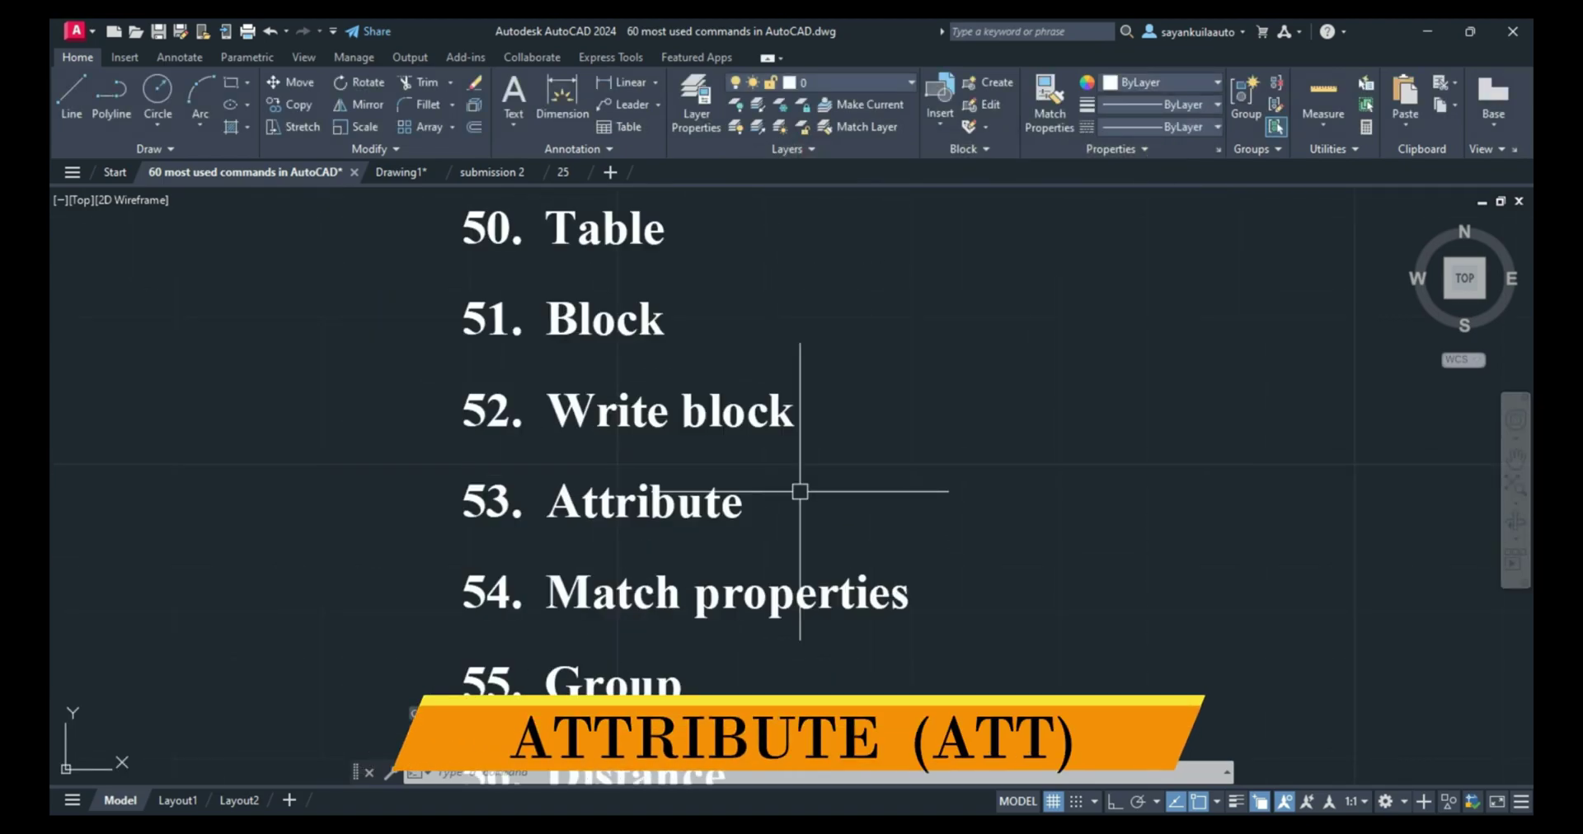
Step: Cancel the Attribute Definition dialog and switch to the Drawing1 building model
key("Return")
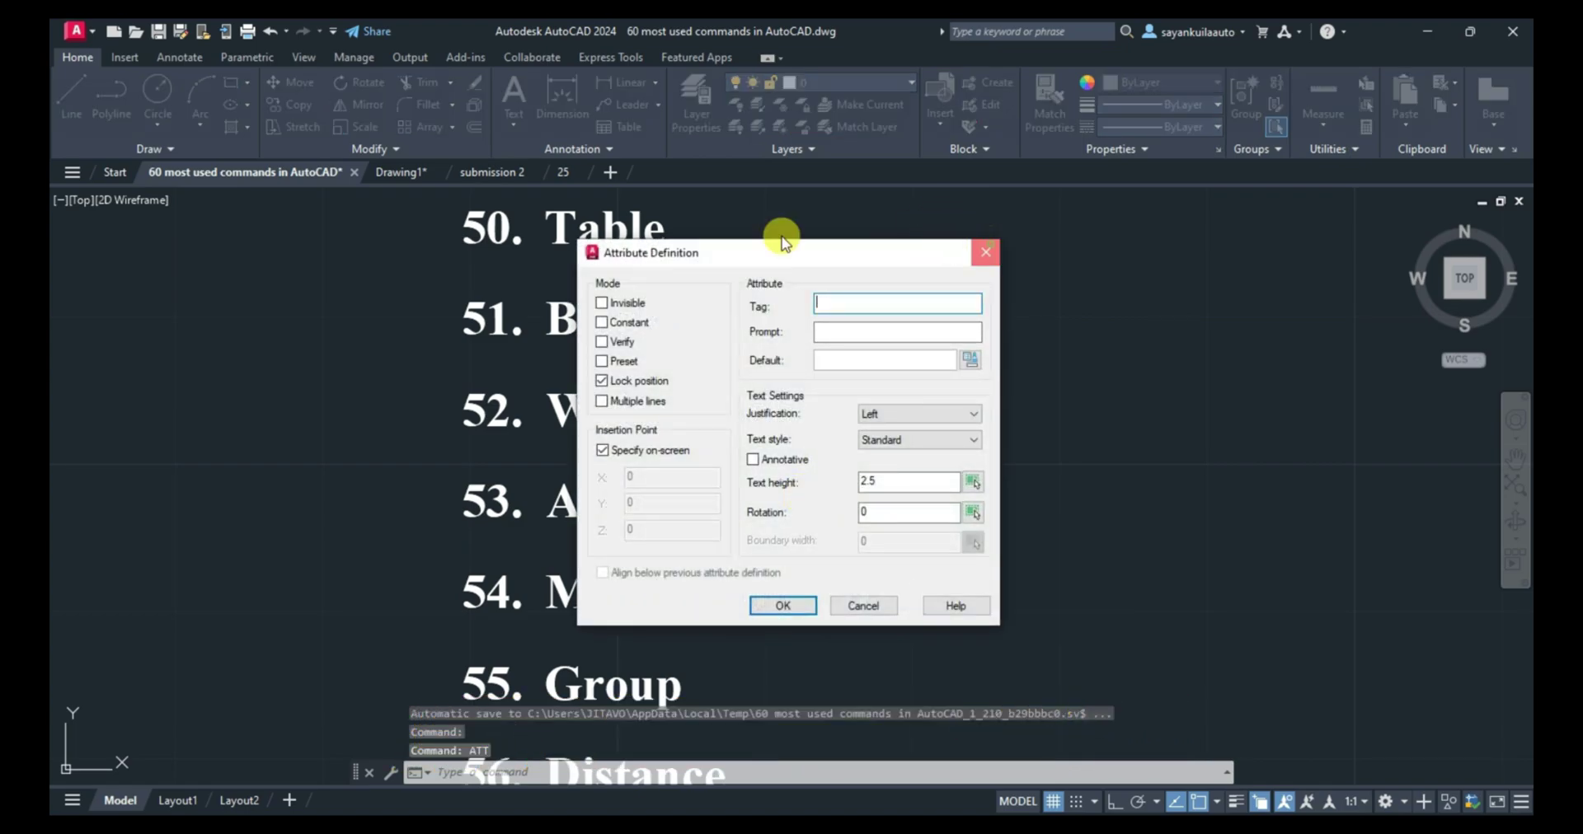
key("Escape")
left_click(407, 174)
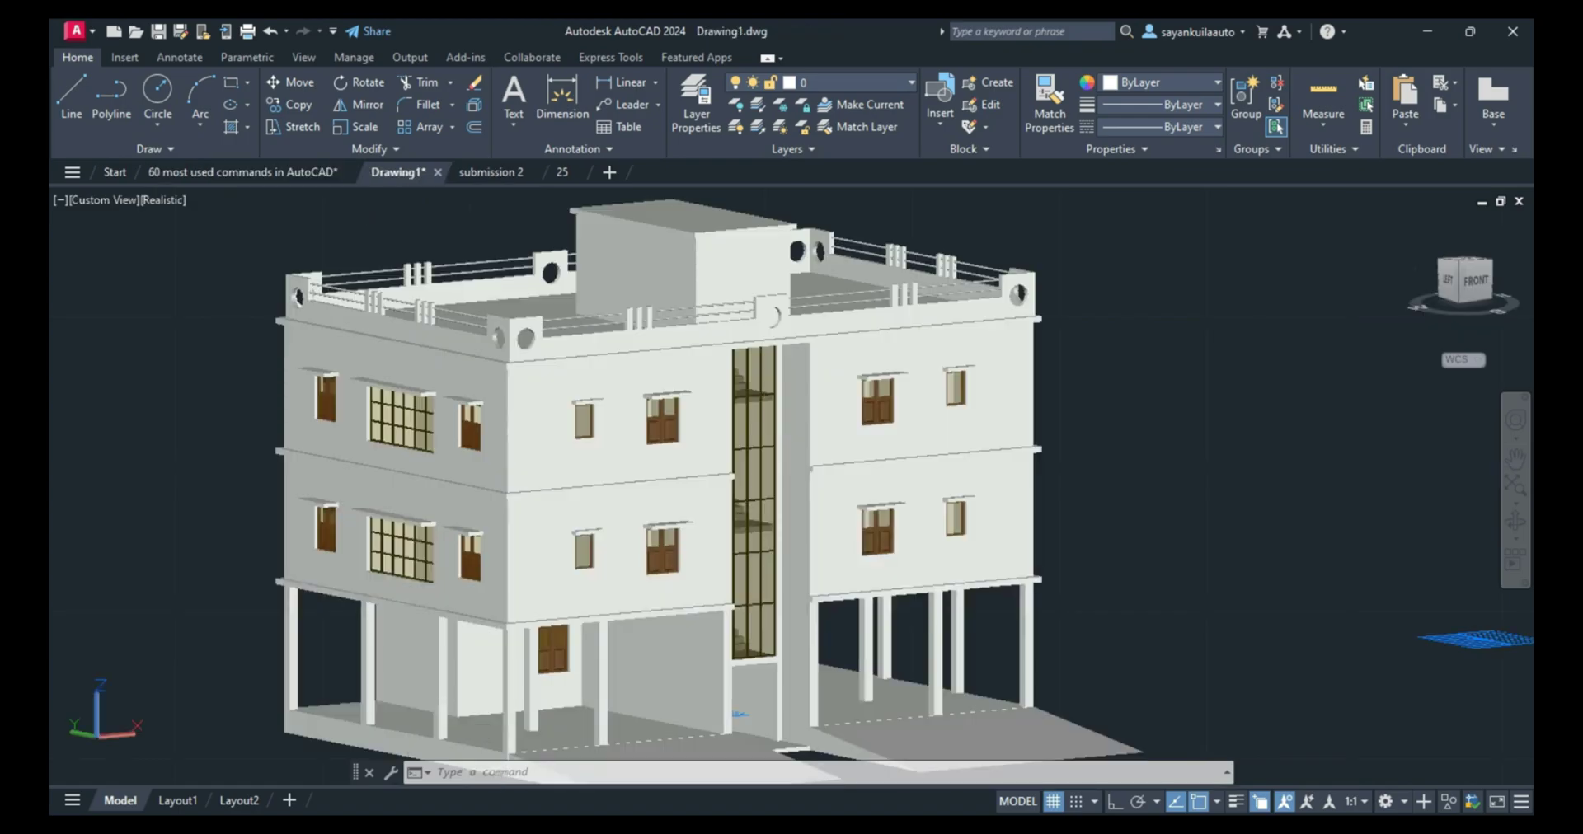
Step: View the submission 2 sheet drawing
left_click(481, 170)
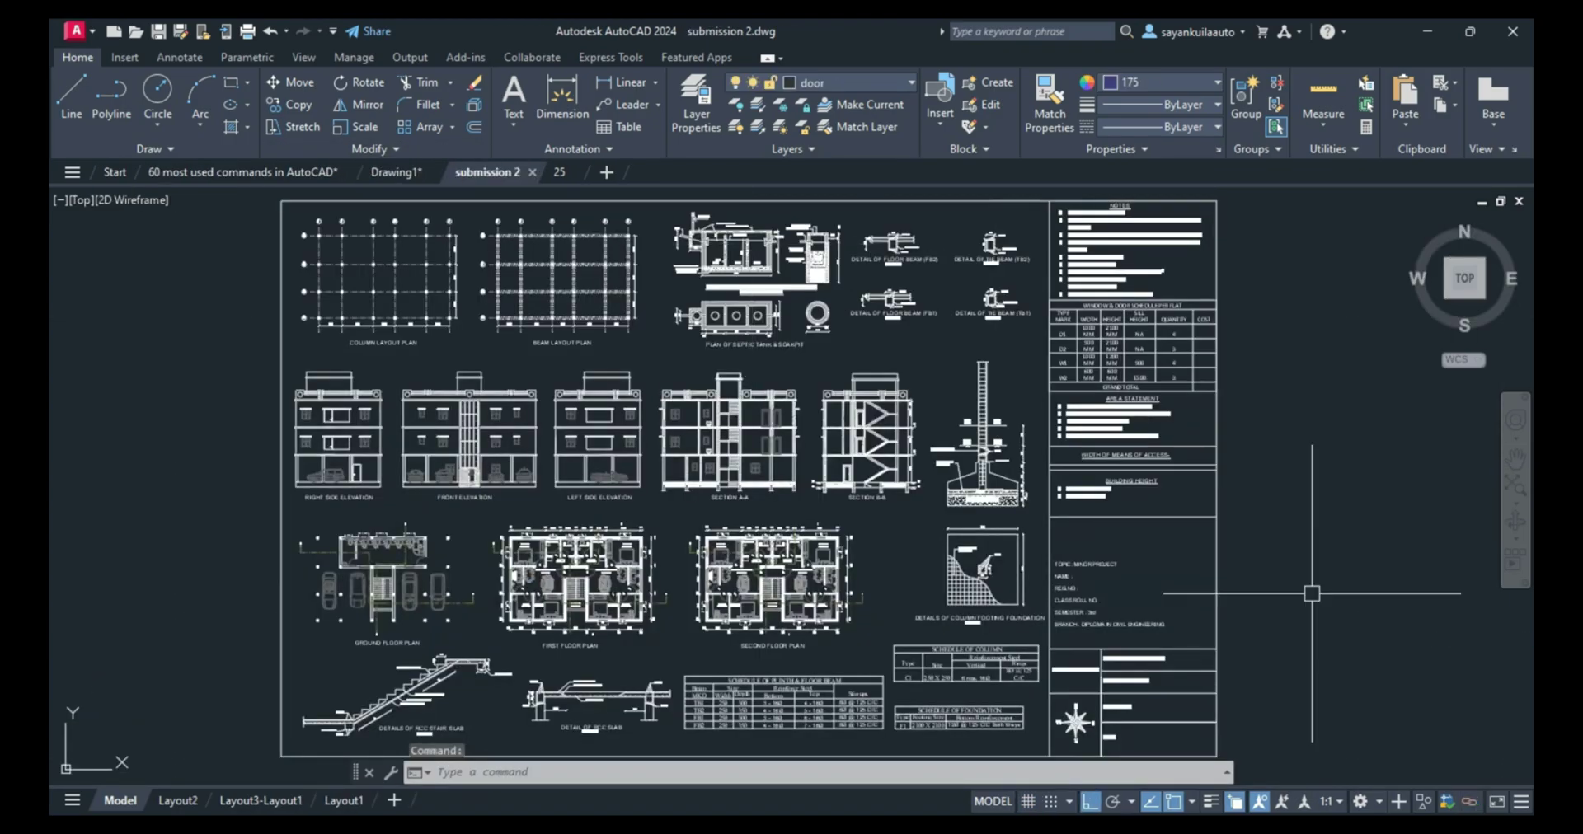
scroll(1165, 566, "up", 2)
scroll(1034, 411, "down", 4)
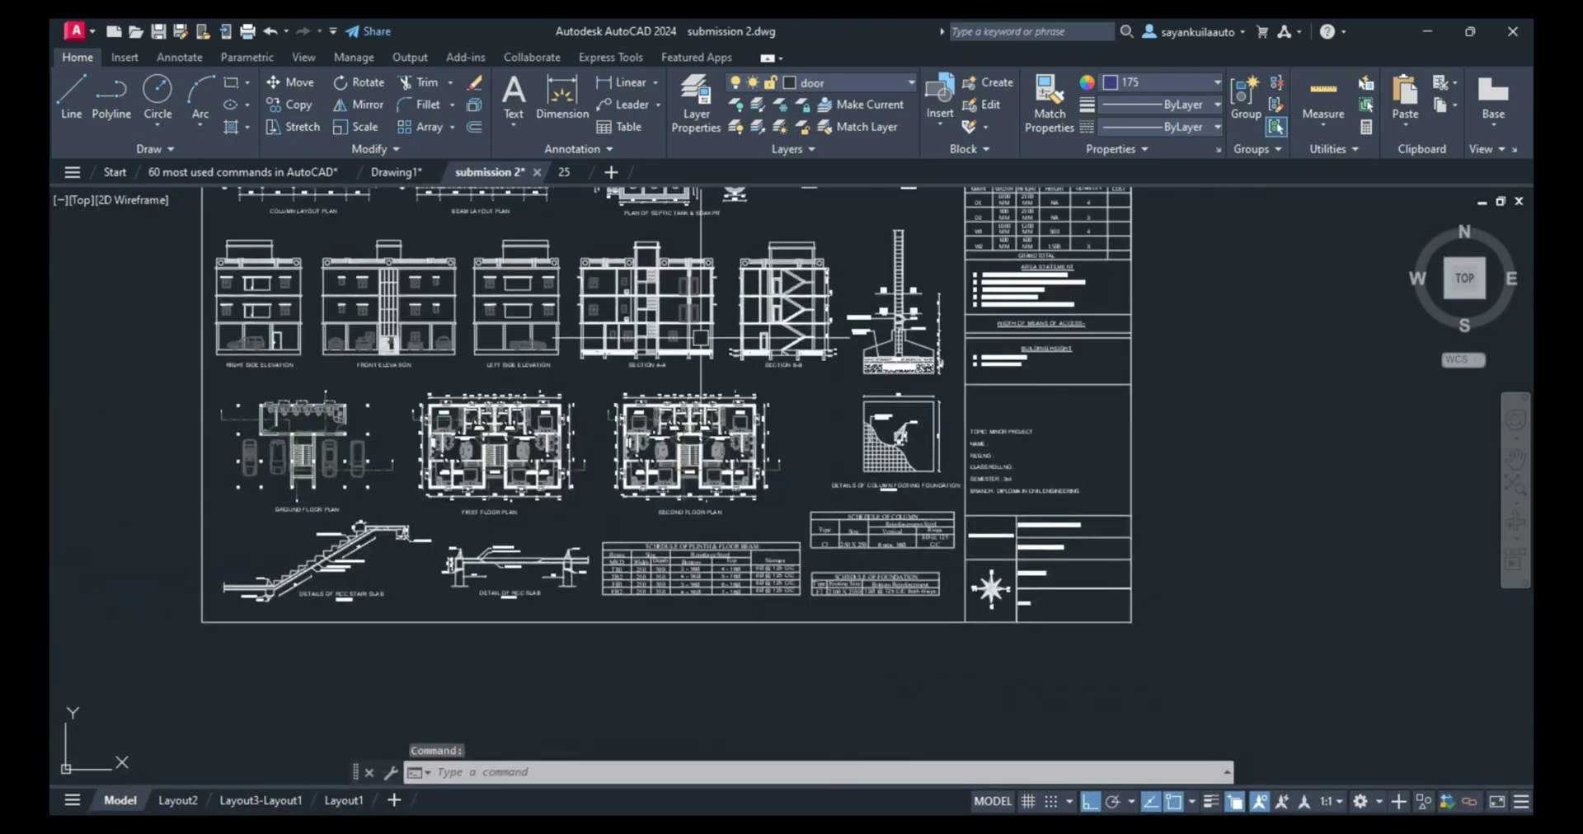
Step: Switch back to the 60 most used commands drawing and zoom around its list
left_click(175, 178)
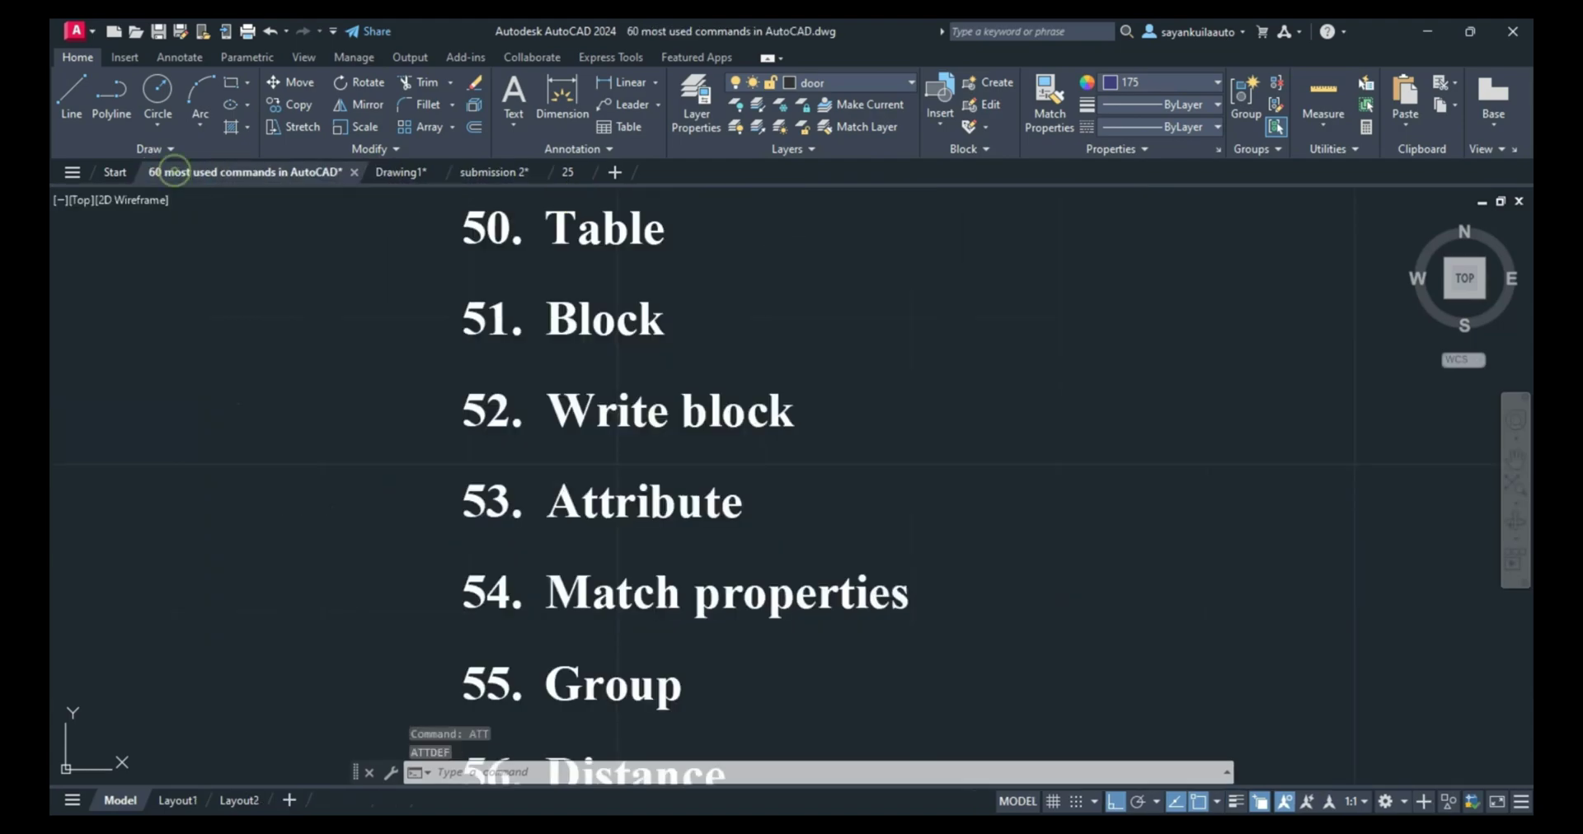
scroll(779, 429, "down", 2)
scroll(843, 590, "up", 2)
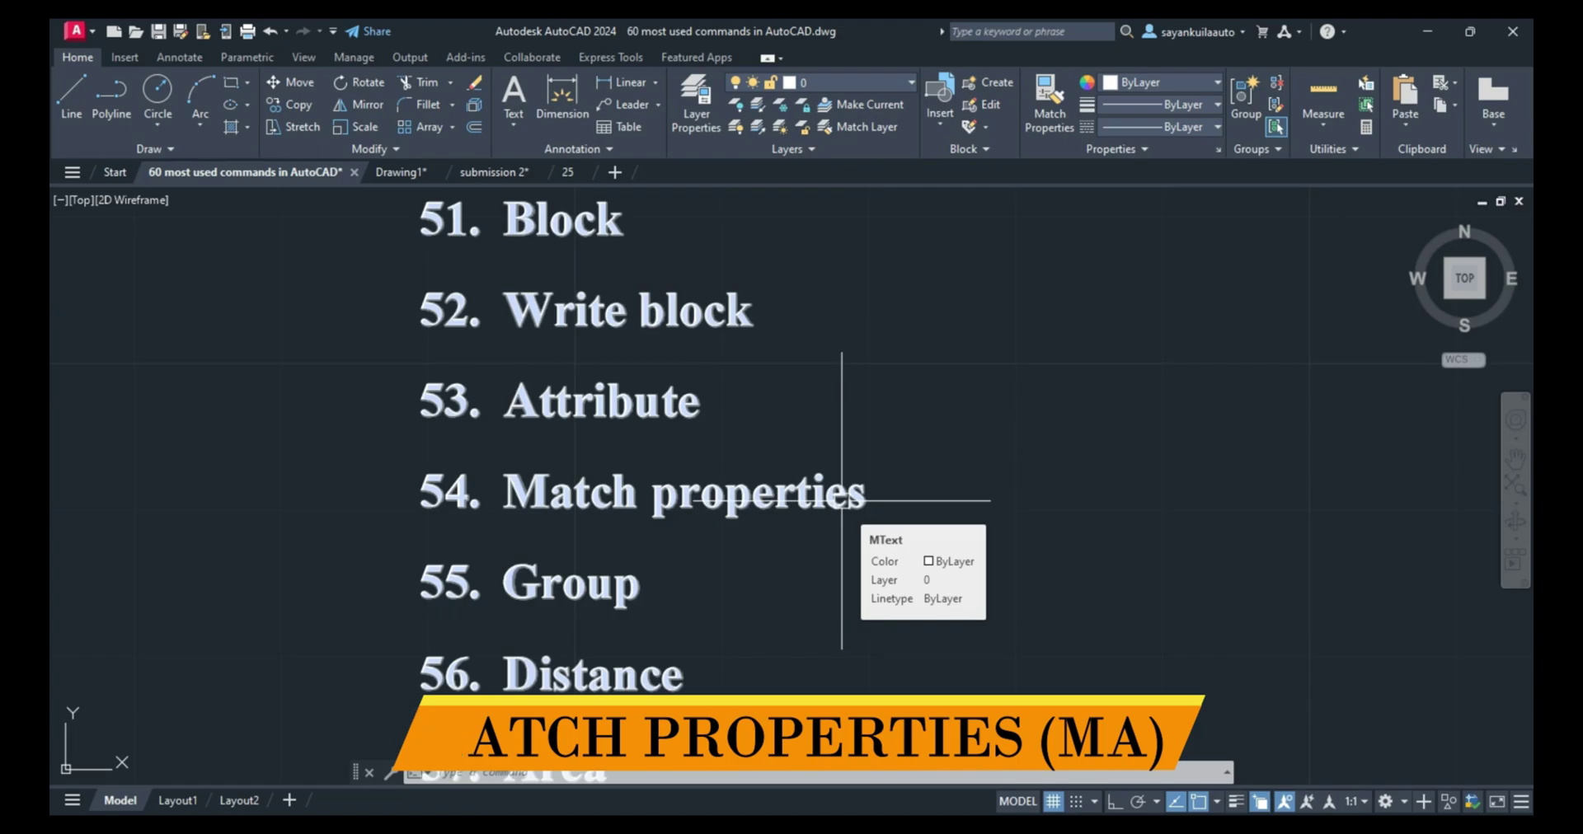
scroll(830, 295, "down", 2)
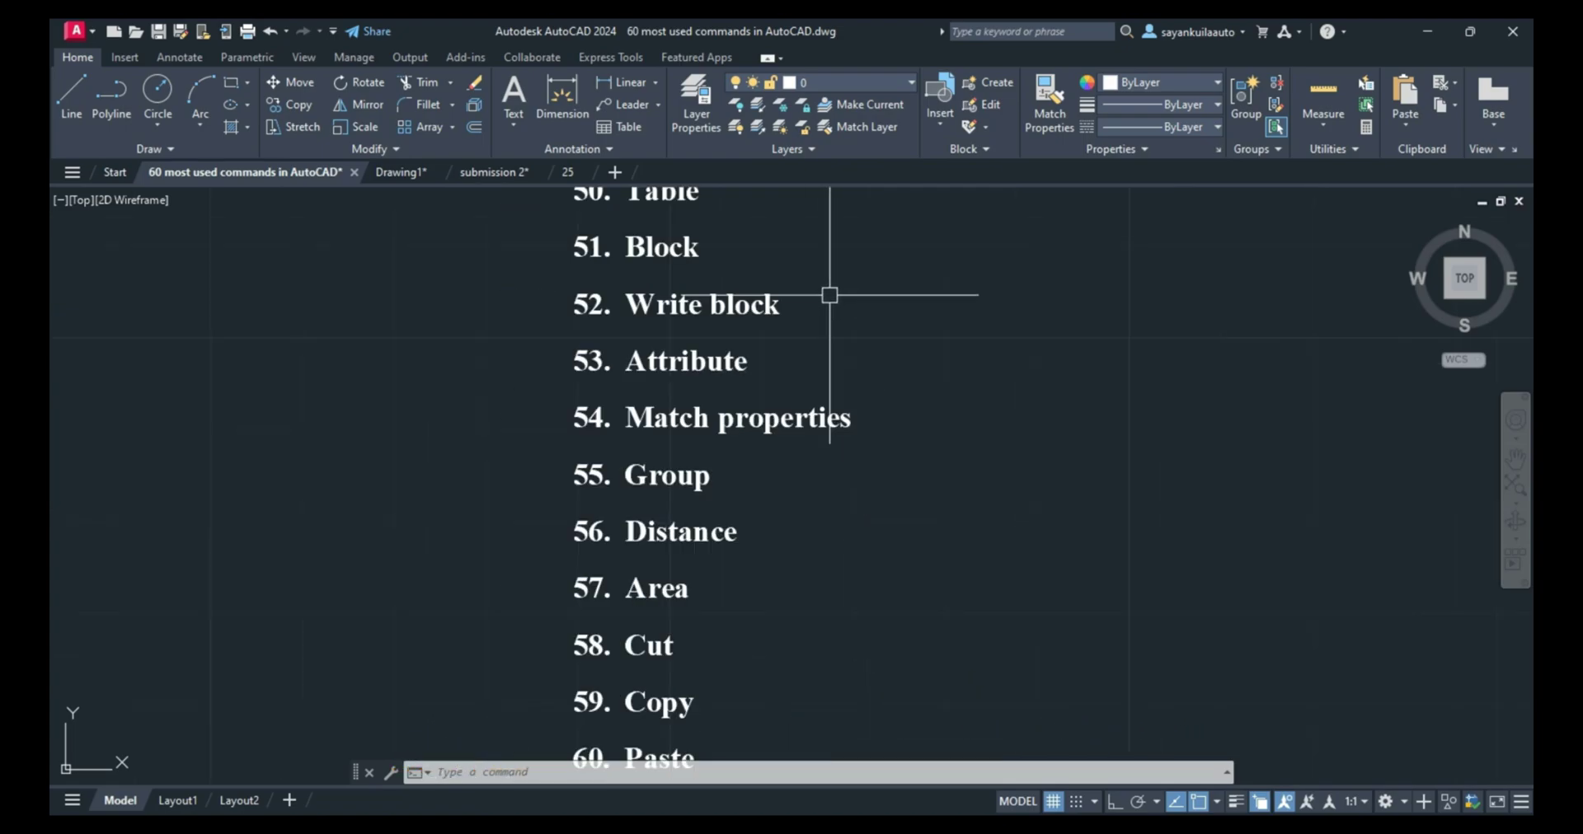
scroll(721, 508, "up", 3)
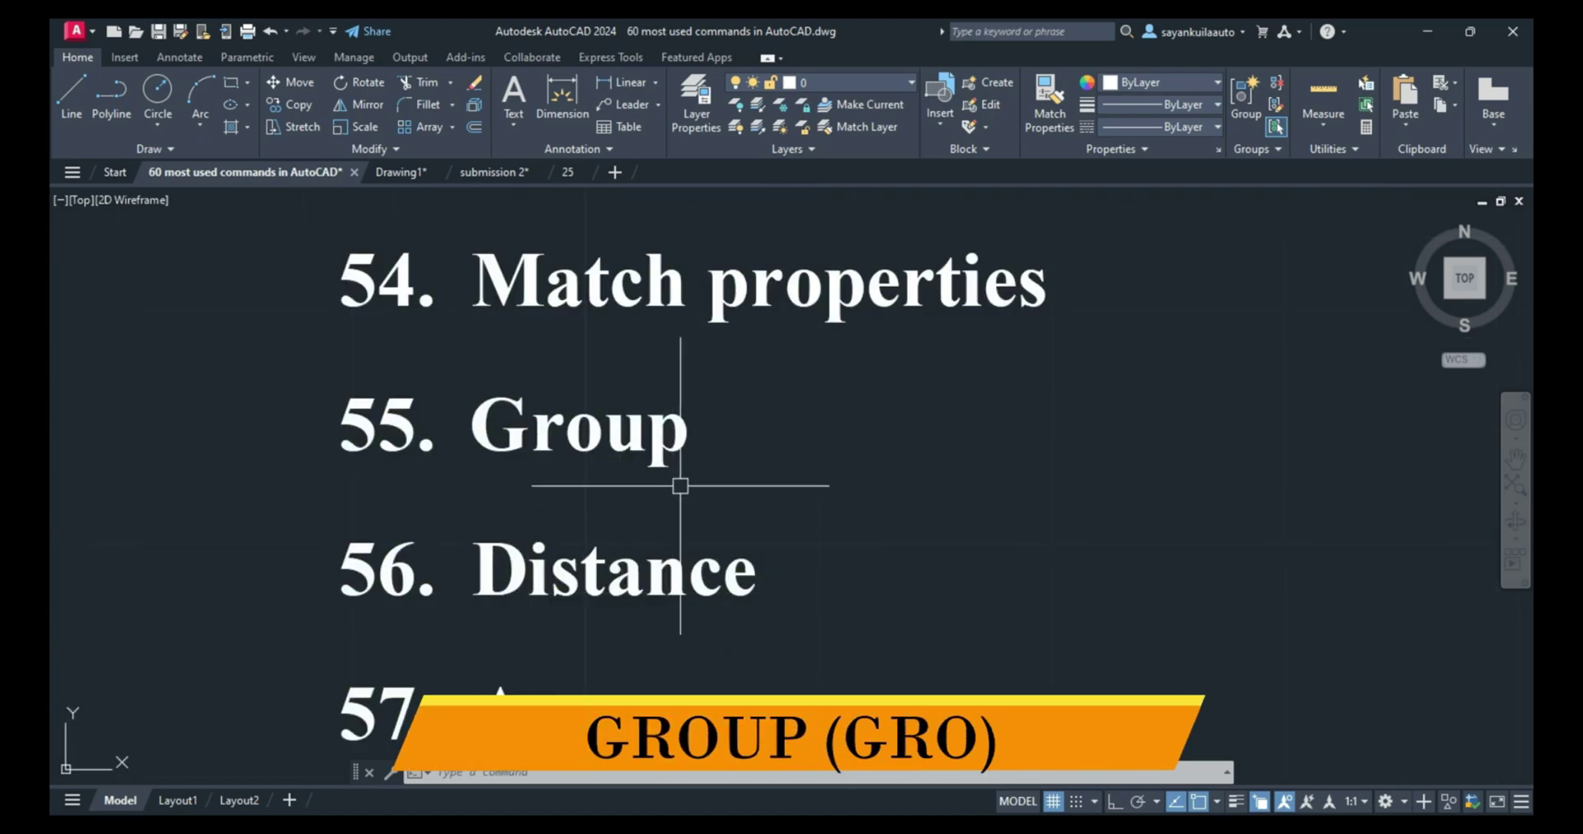
scroll(444, 295, "down", 2)
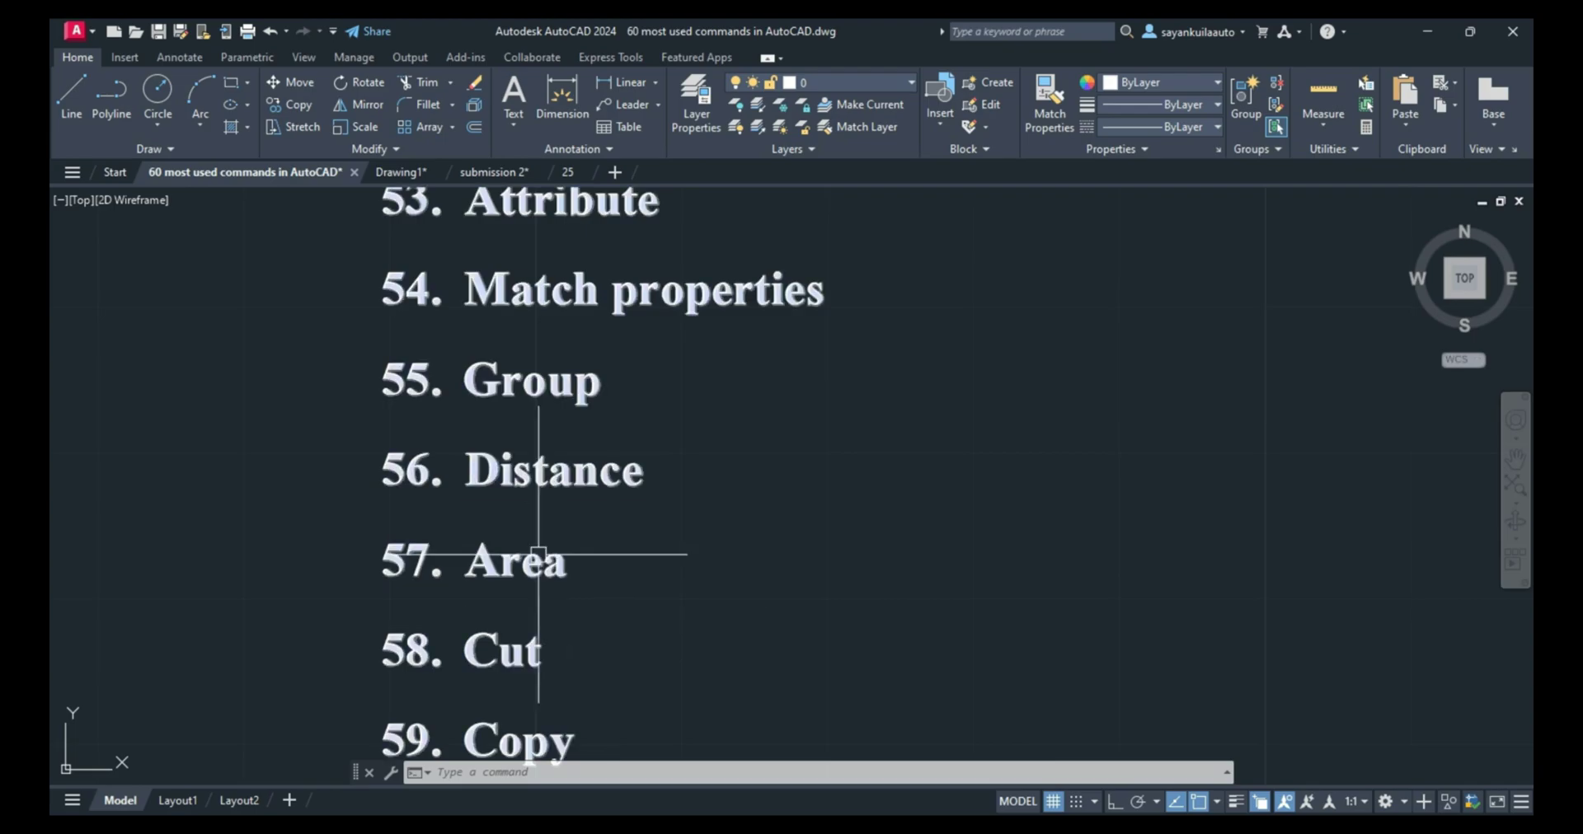
scroll(540, 541, "up", 2)
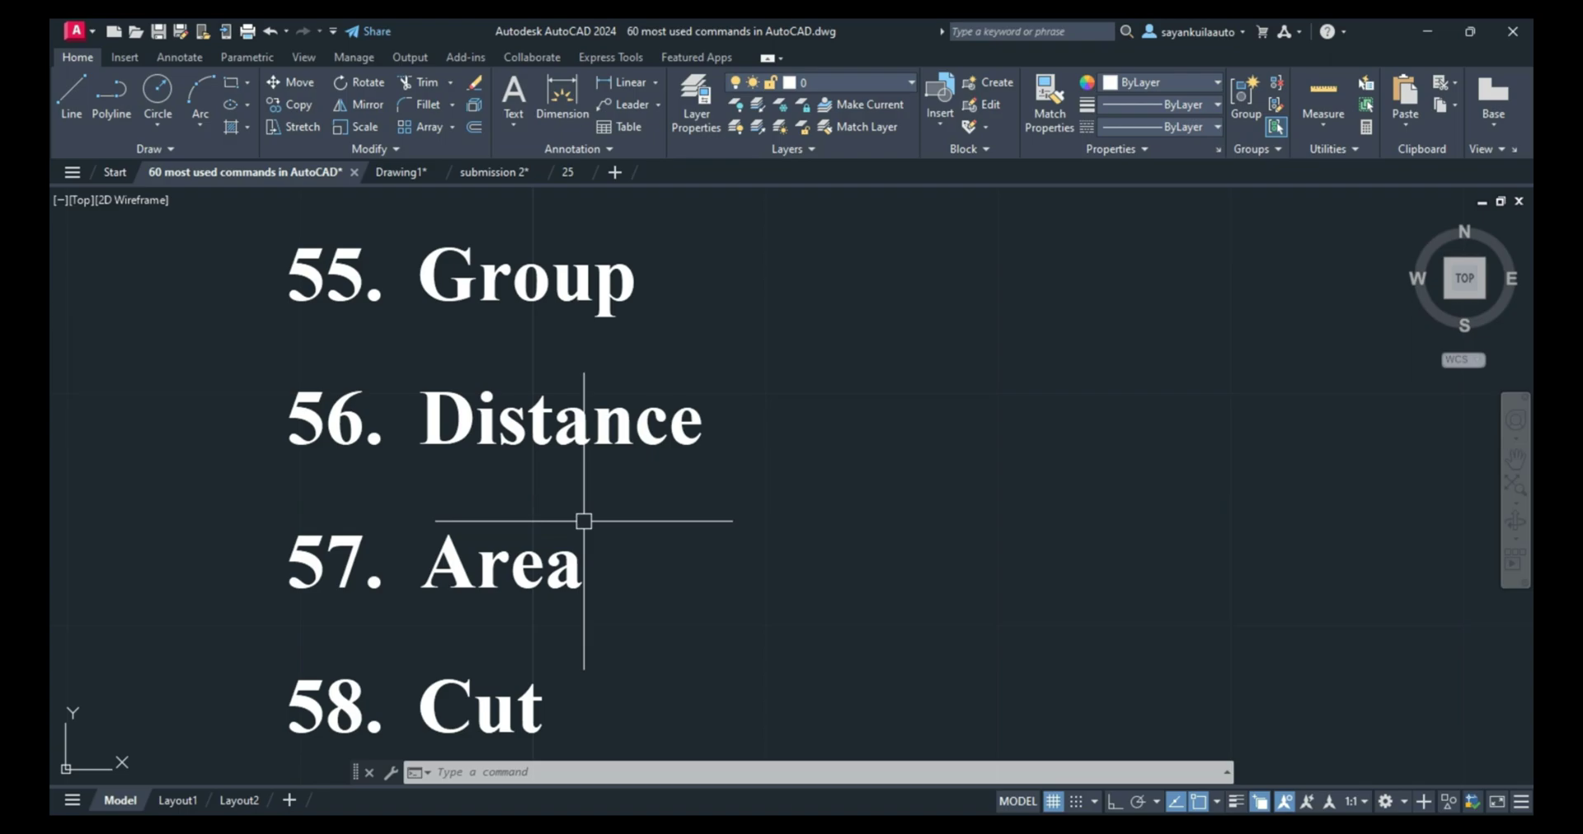
scroll(698, 475, "down", 2)
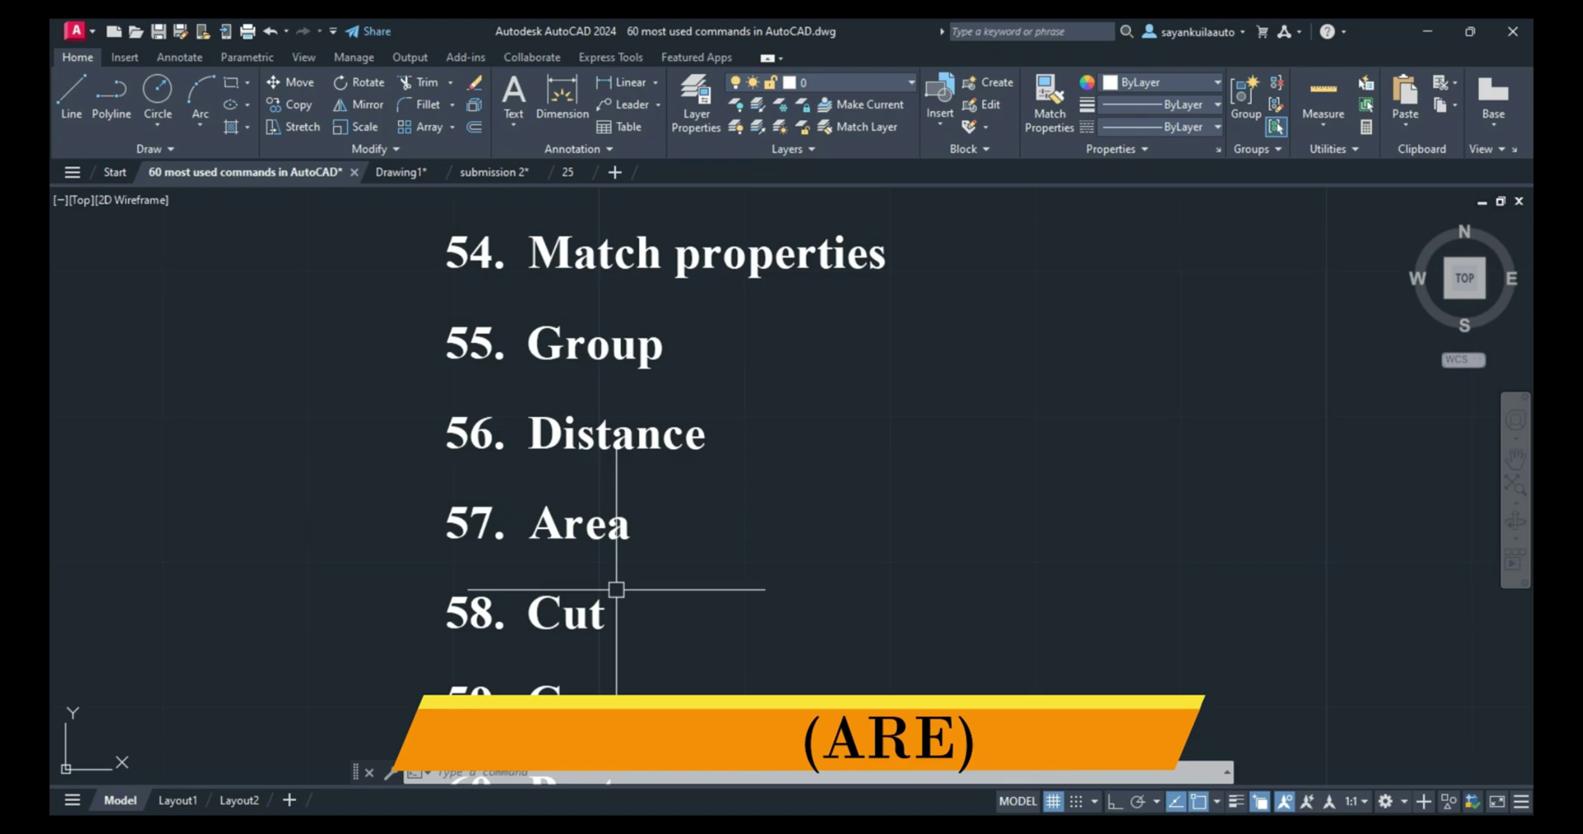
scroll(704, 445, "down", 2)
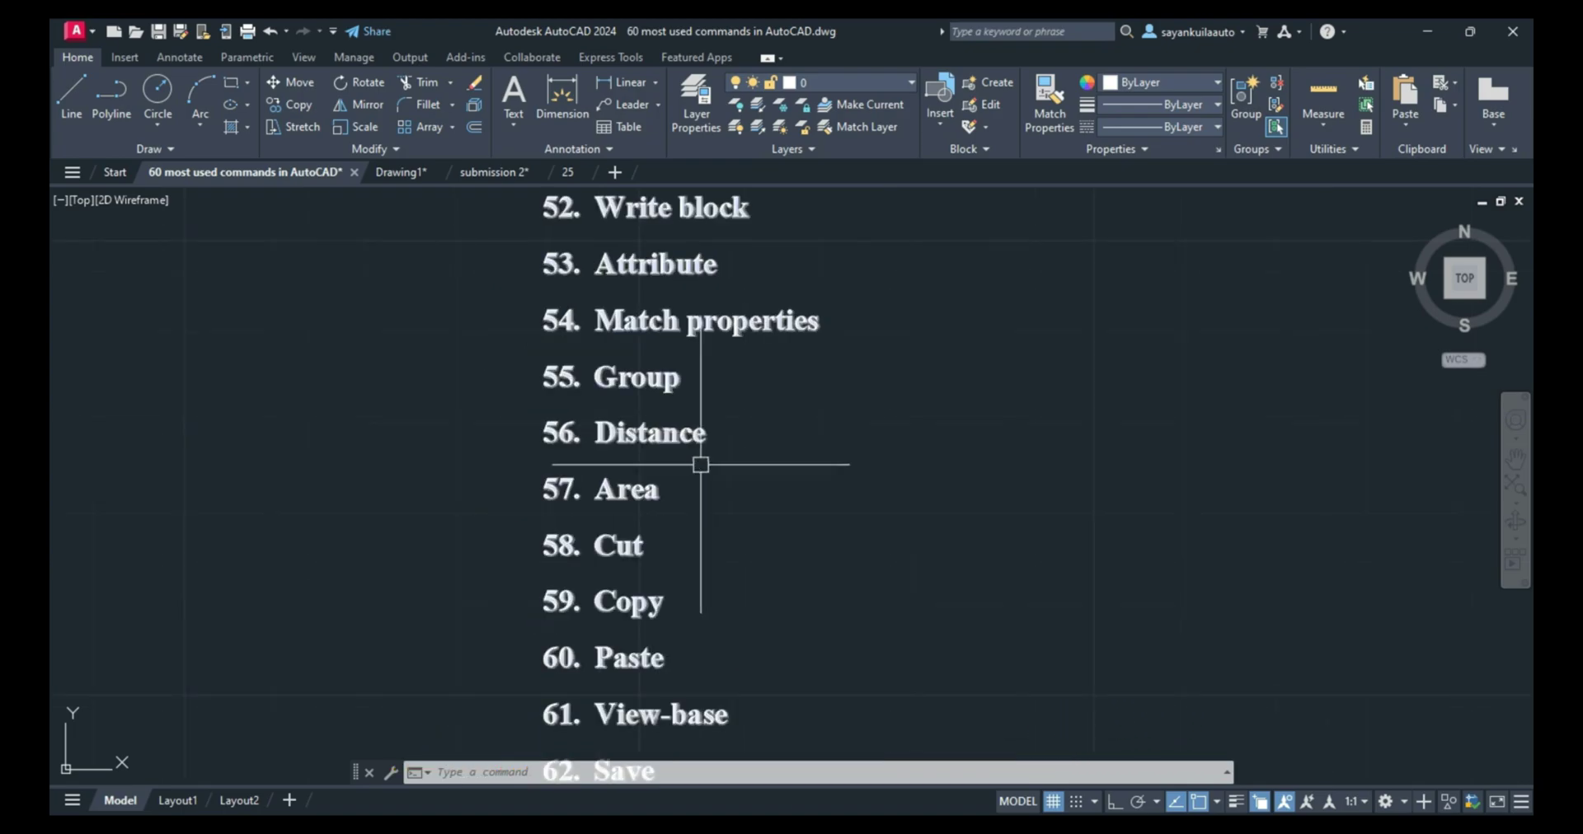
scroll(675, 724, "up", 4)
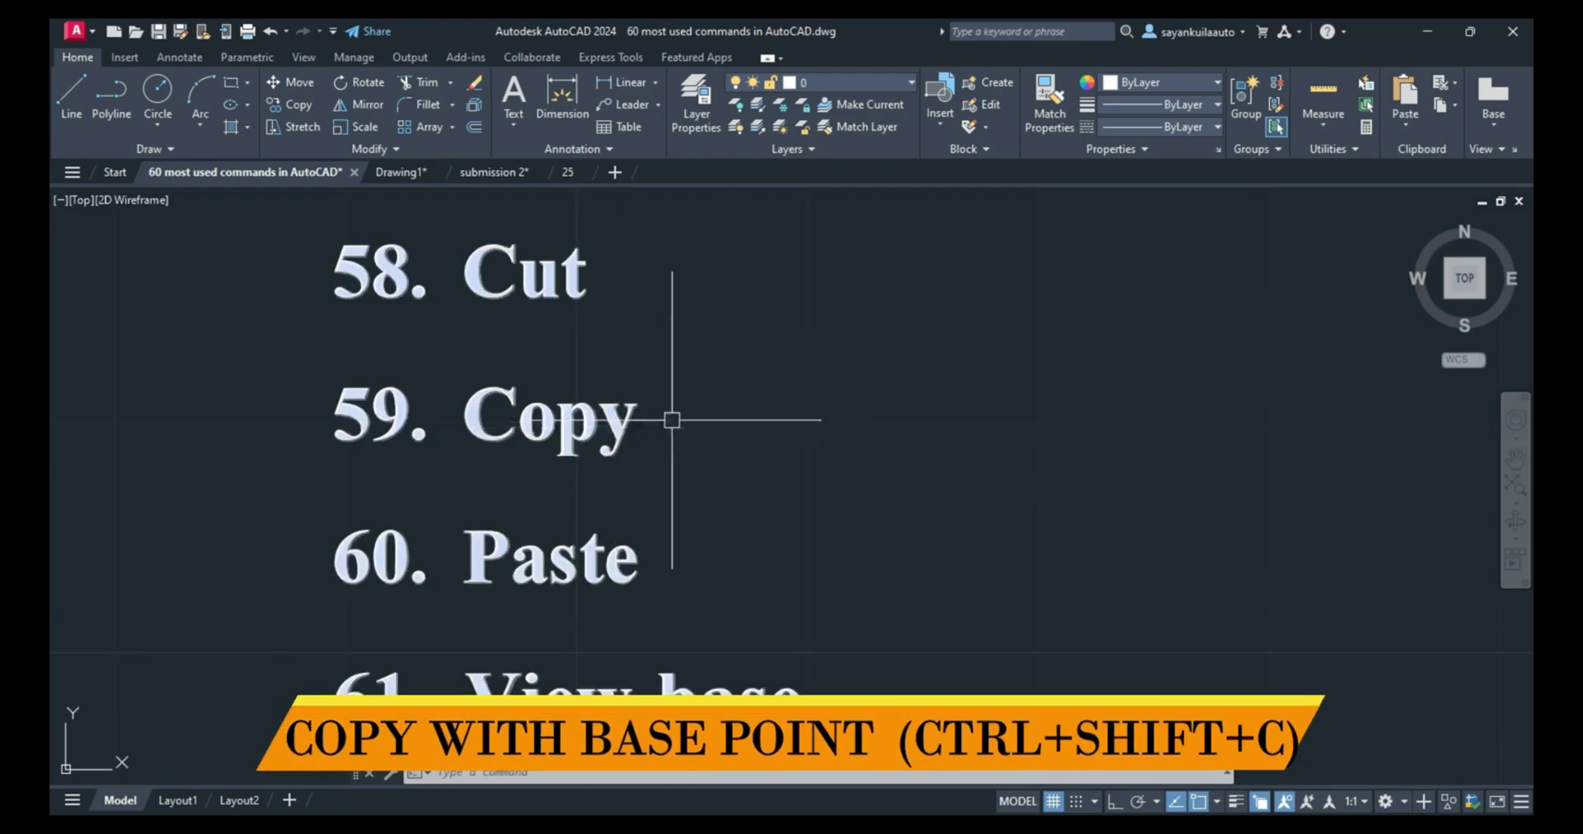
scroll(671, 417, "down", 2)
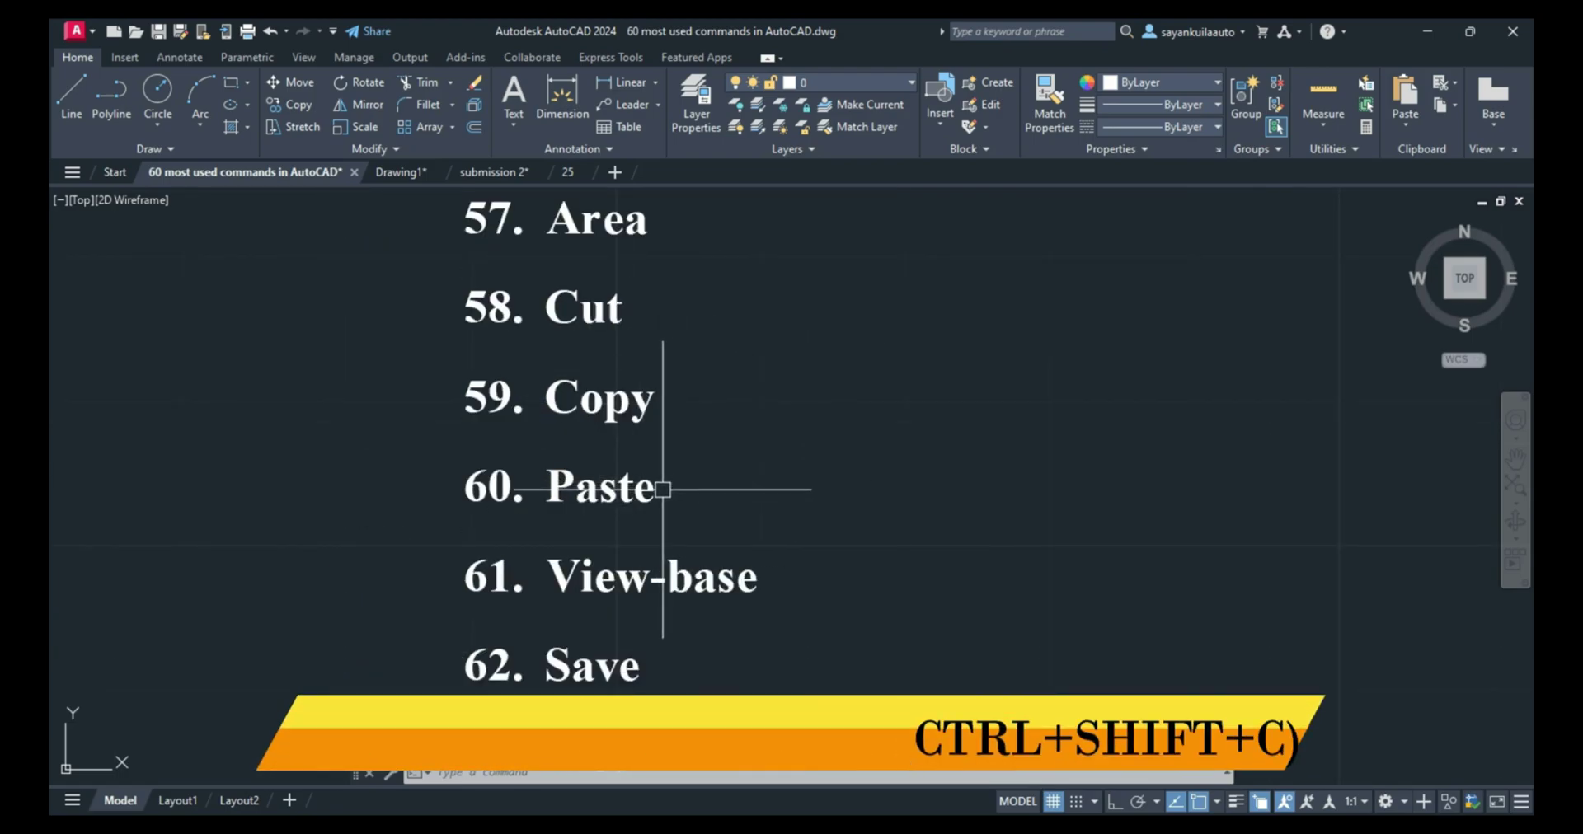
scroll(698, 345, "down", 2)
scroll(731, 459, "up", 4)
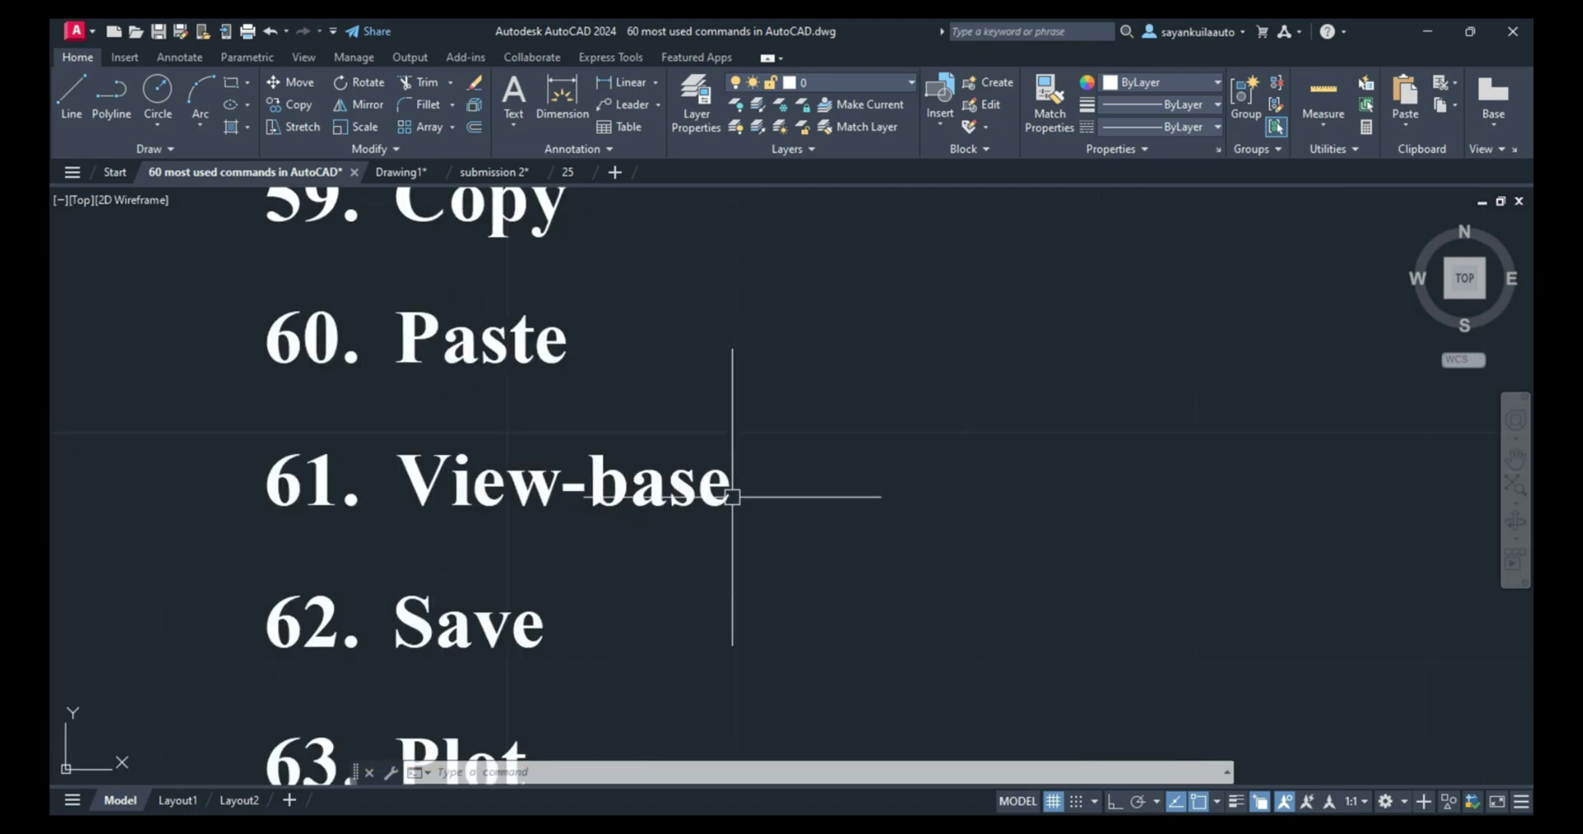
scroll(611, 421, "down", 2)
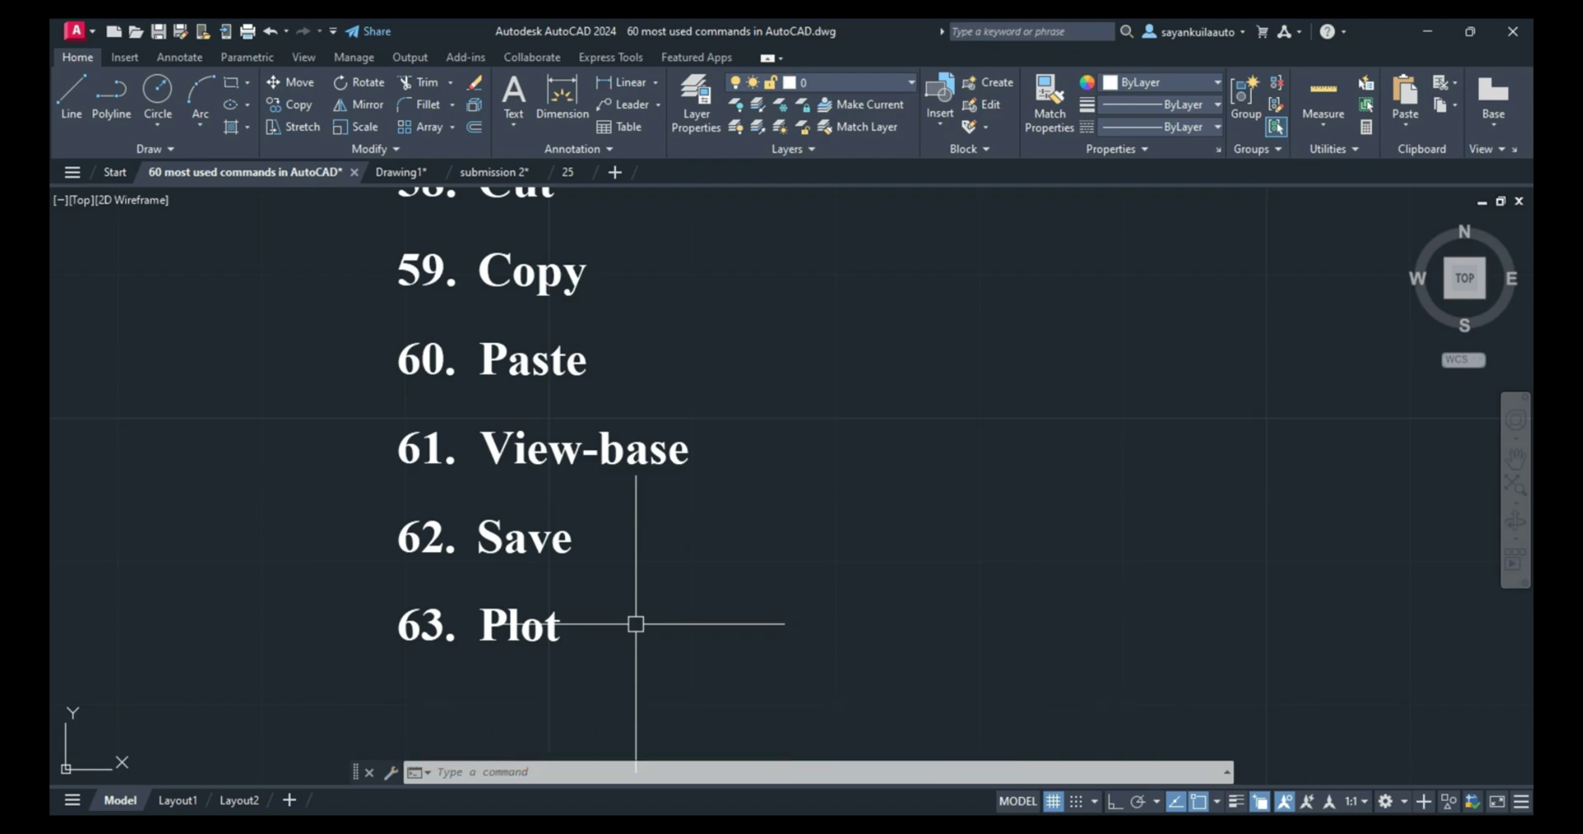
Step: Turn off the grid display with F7
scroll(636, 624, "down", 8)
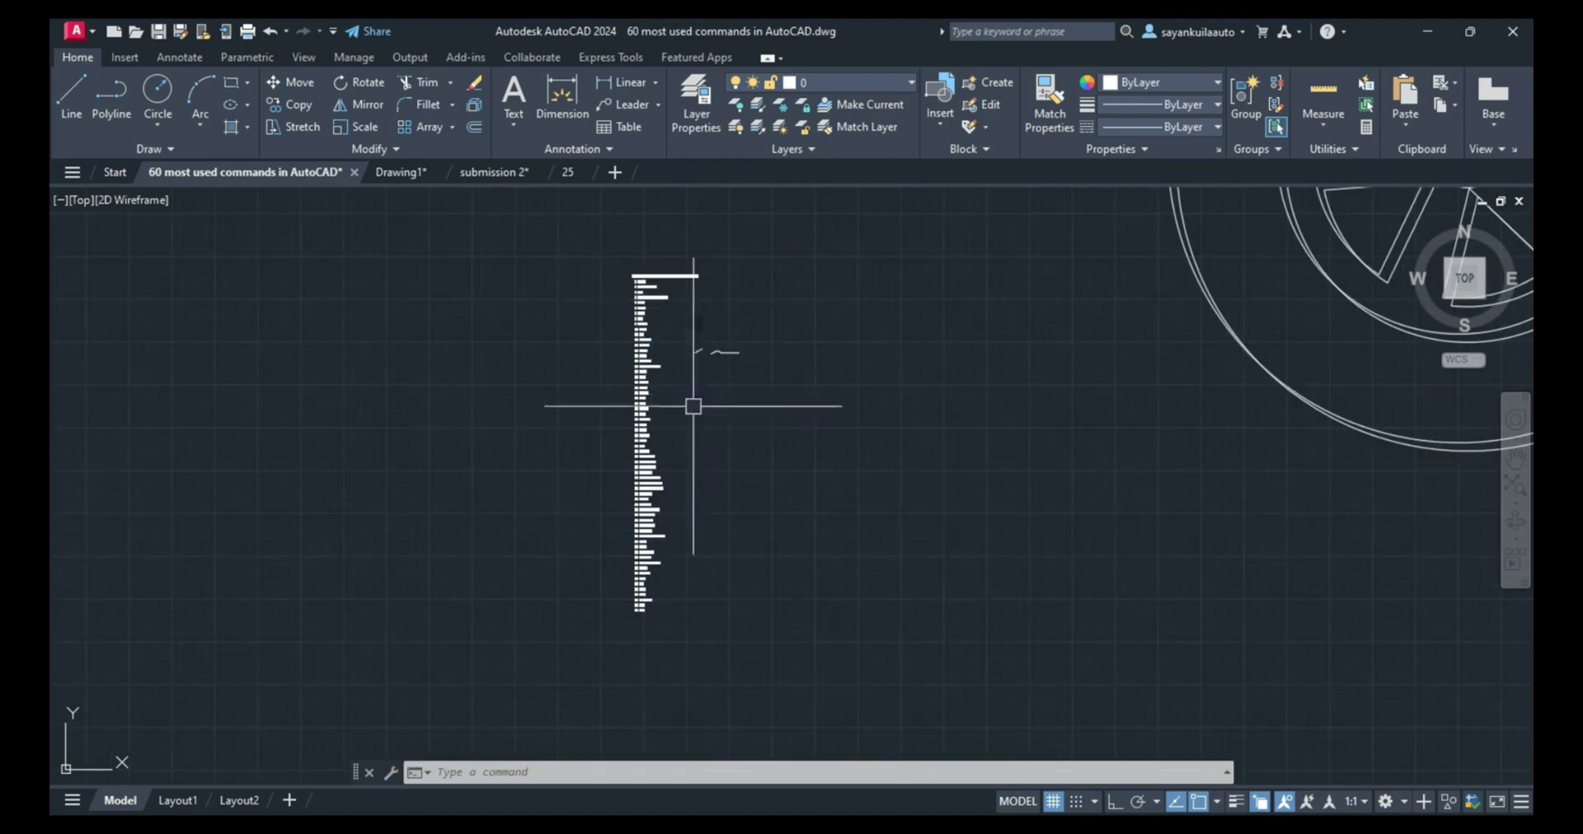
scroll(666, 323, "up", 2)
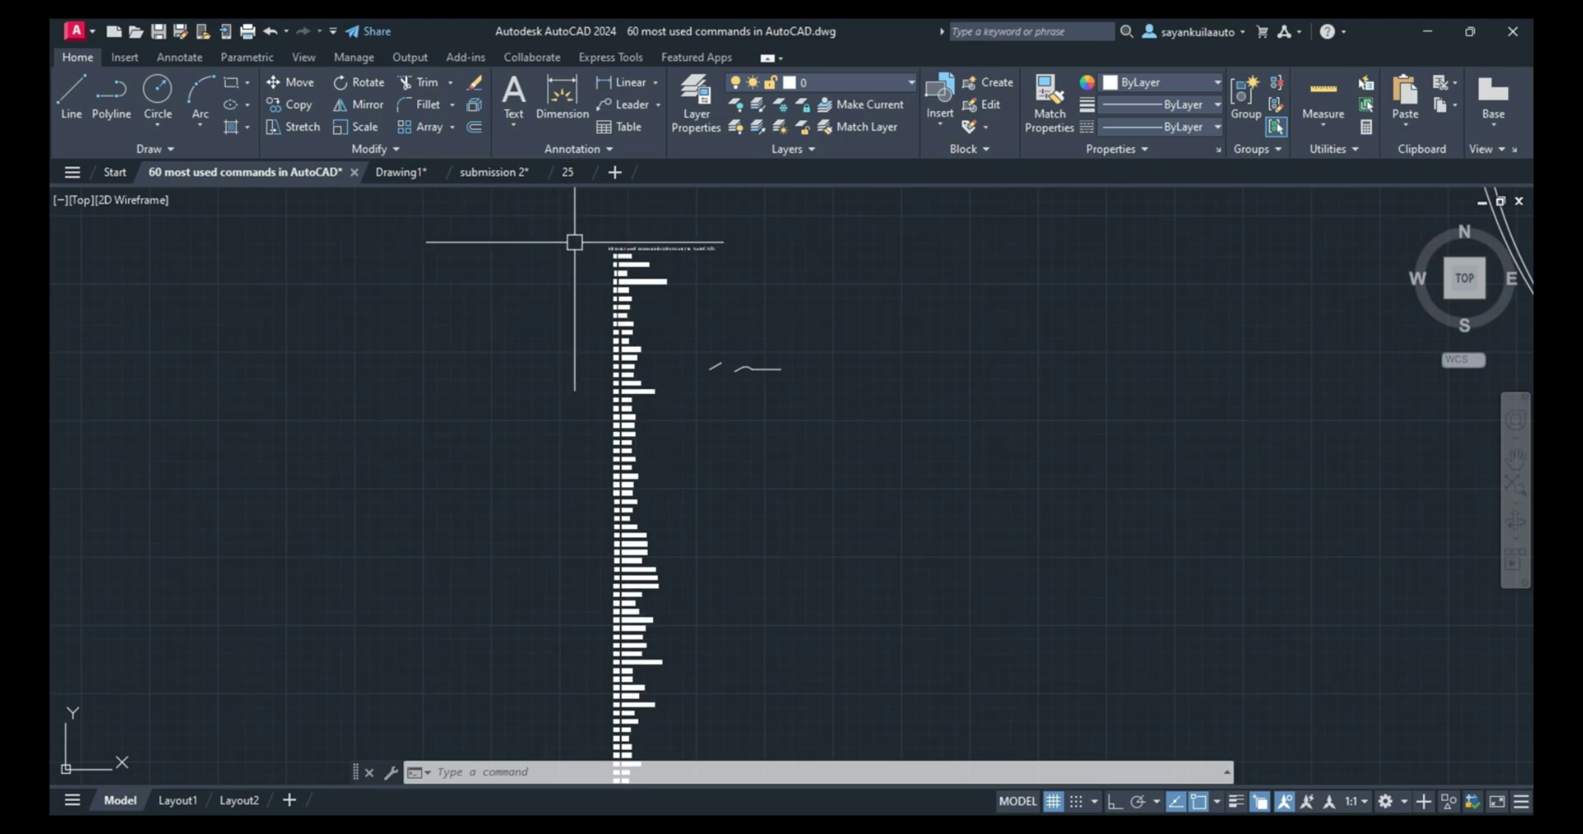
scroll(575, 242, "up", 5)
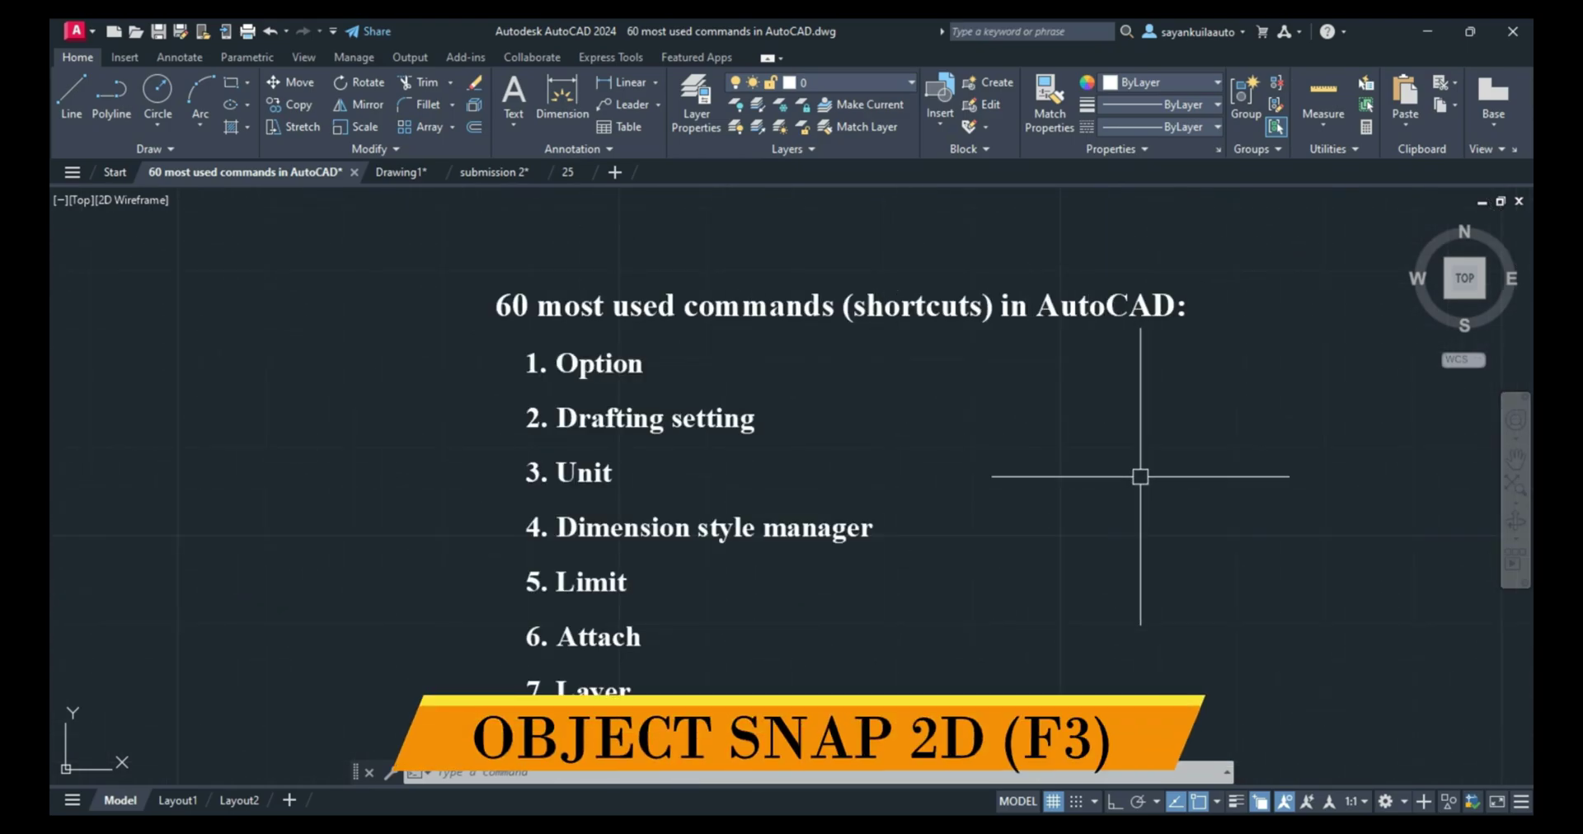
key("F7")
key("F7")
key("F7")
key("F7")
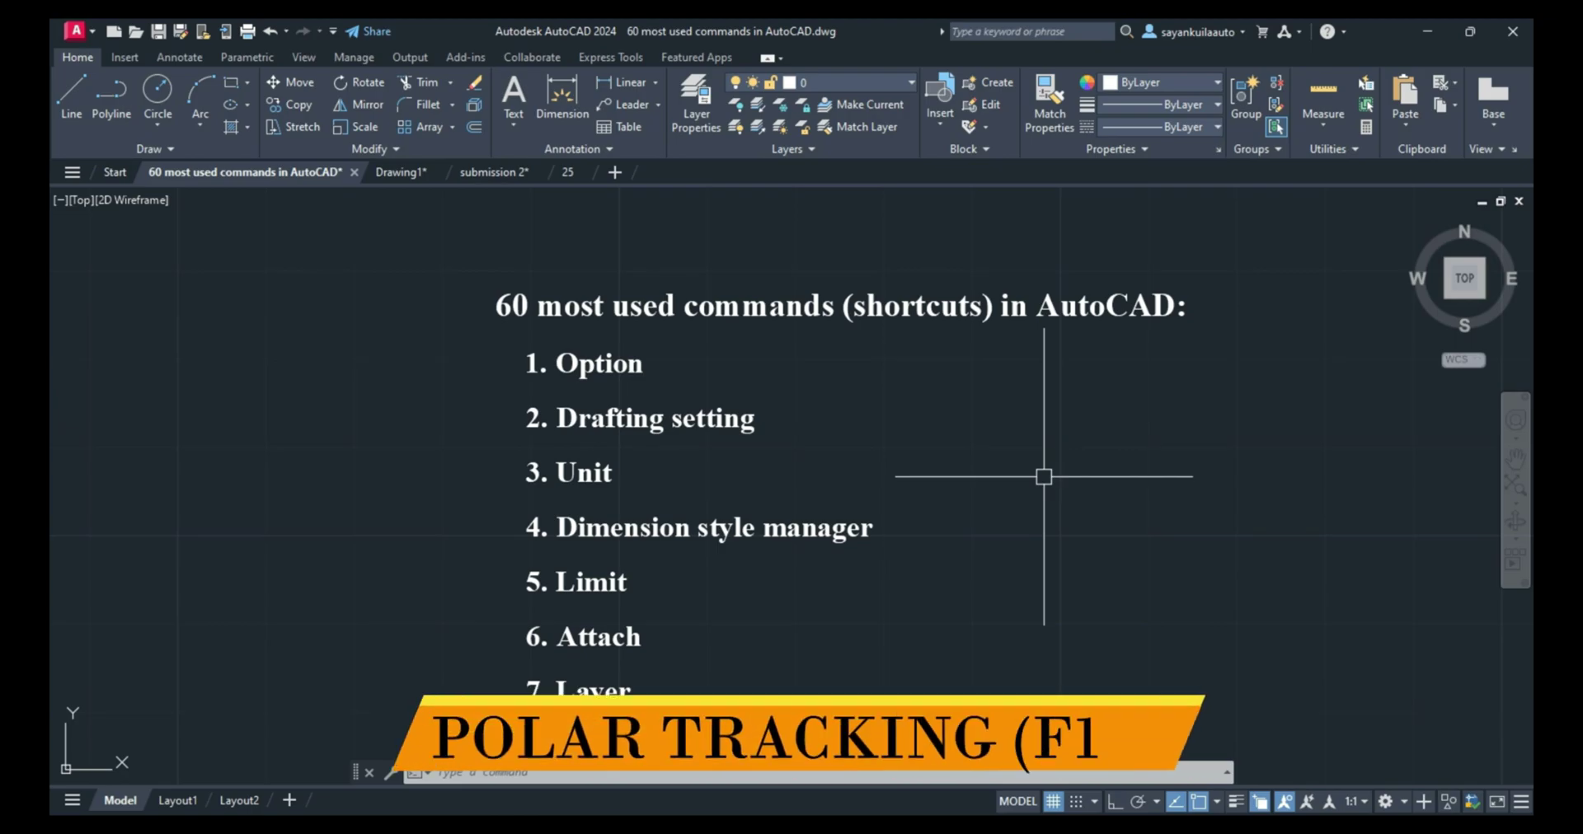
Step: Set polar tracking to 10-degree angle increments from the status bar
left_click(1217, 802)
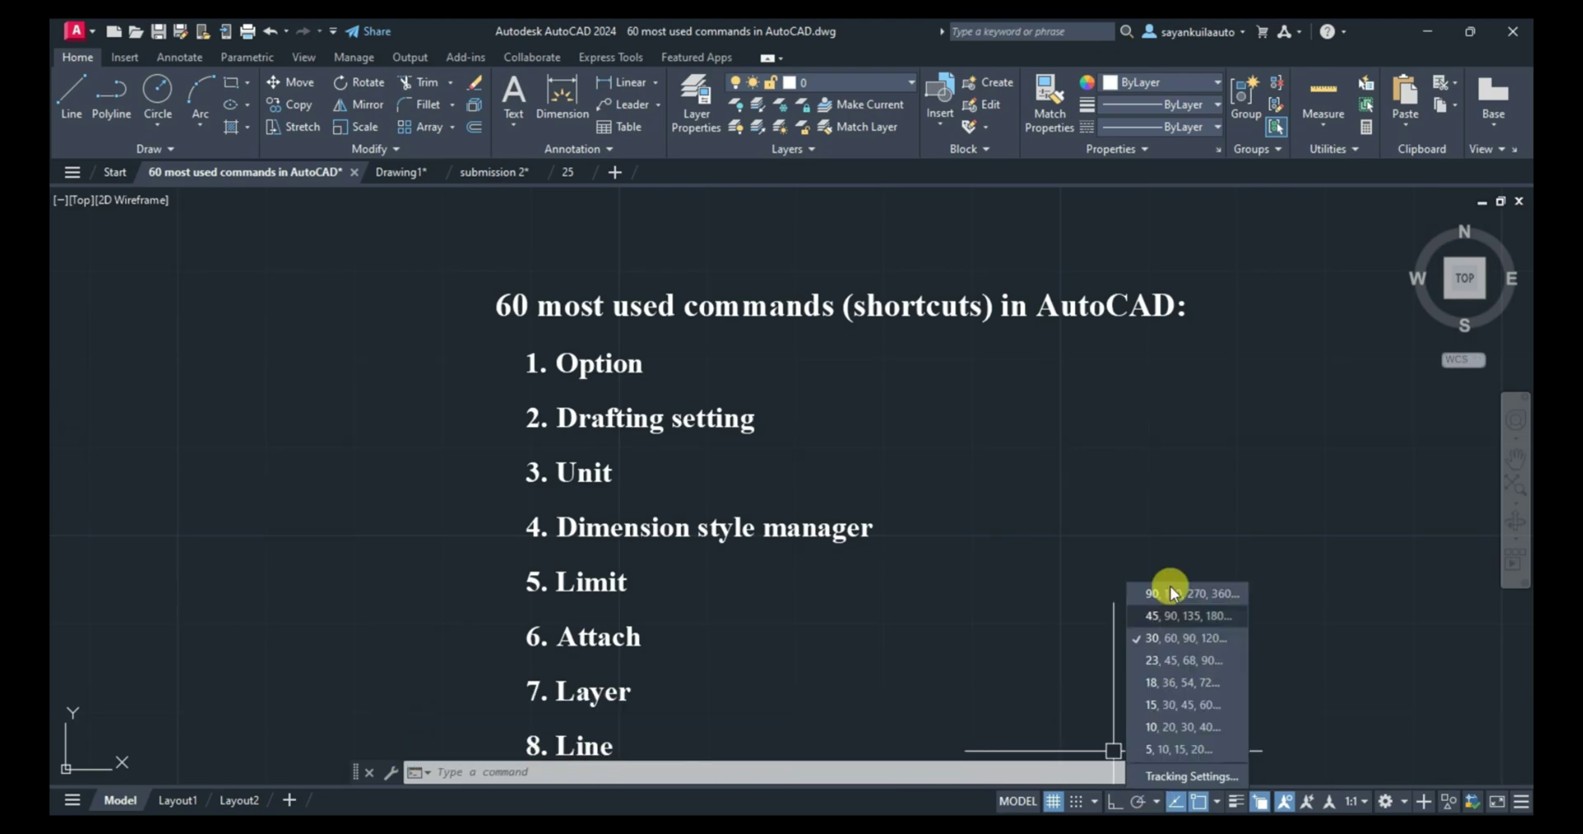
left_click(1198, 729)
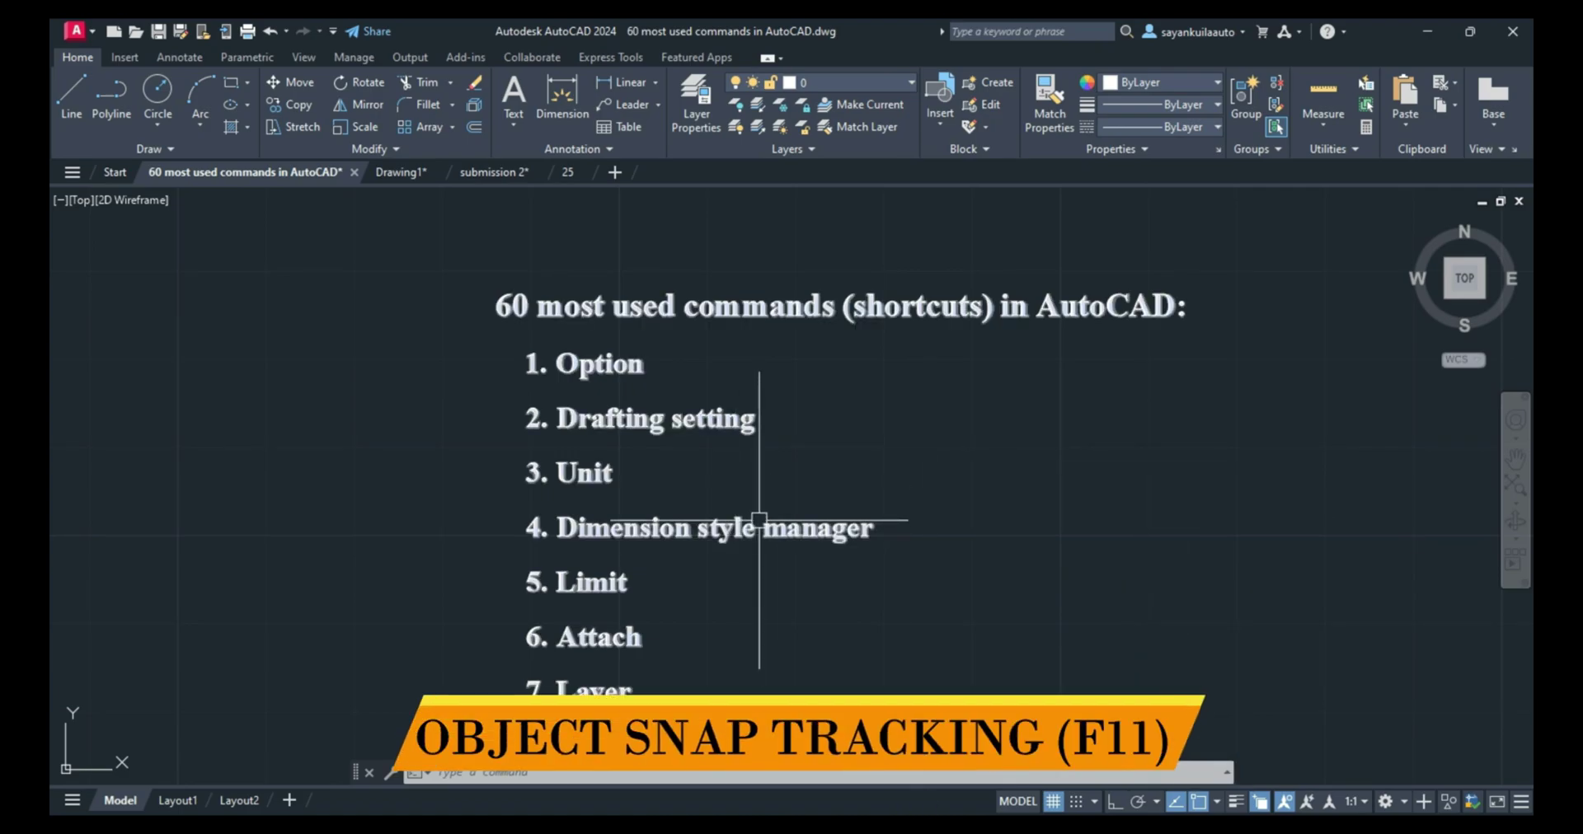
mouse_move(759, 520)
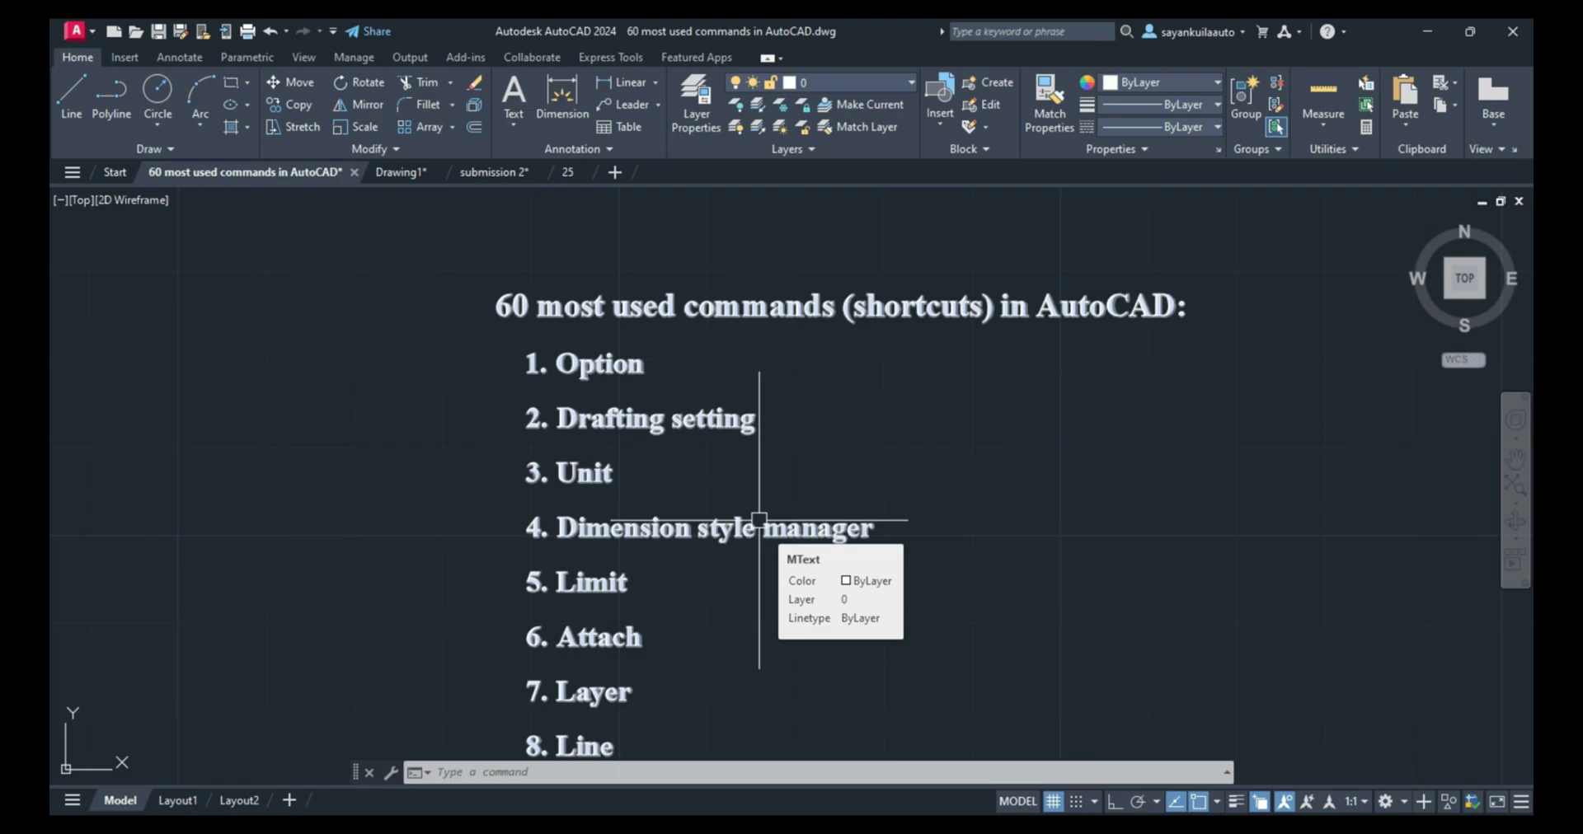